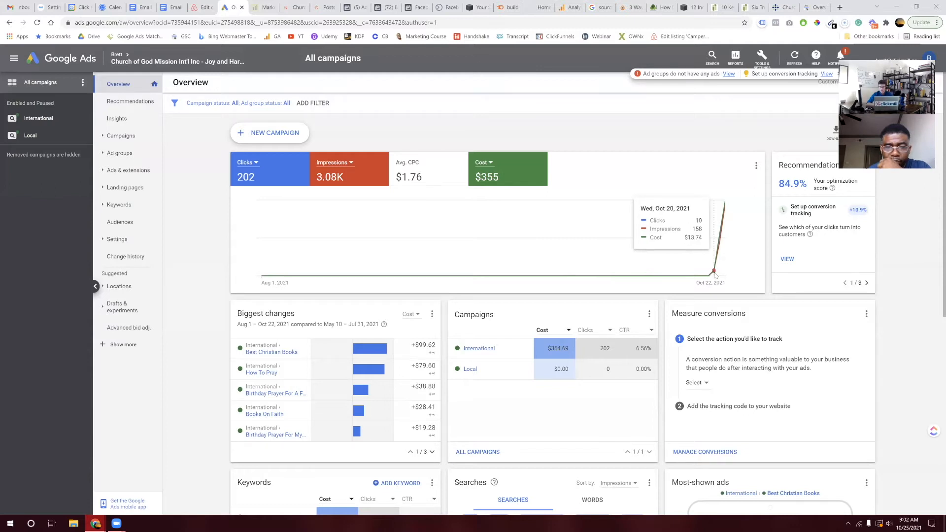
Step: Scroll through the overview dashboard, briefly zooming in to read it and back to normal size
{"action": "scroll", "coordinate": [715, 275], "scroll_direction": "up", "scroll_amount": 5}
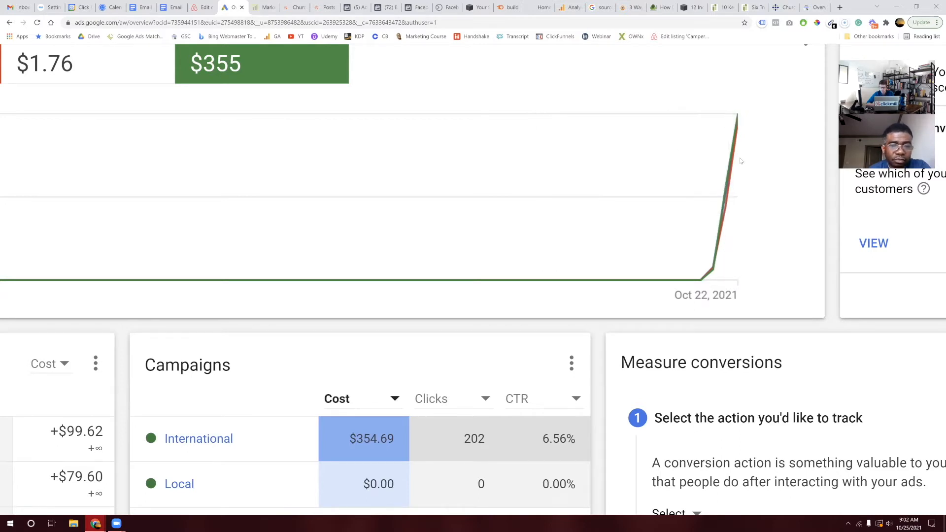
{"action": "mouse_move", "coordinate": [736, 150]}
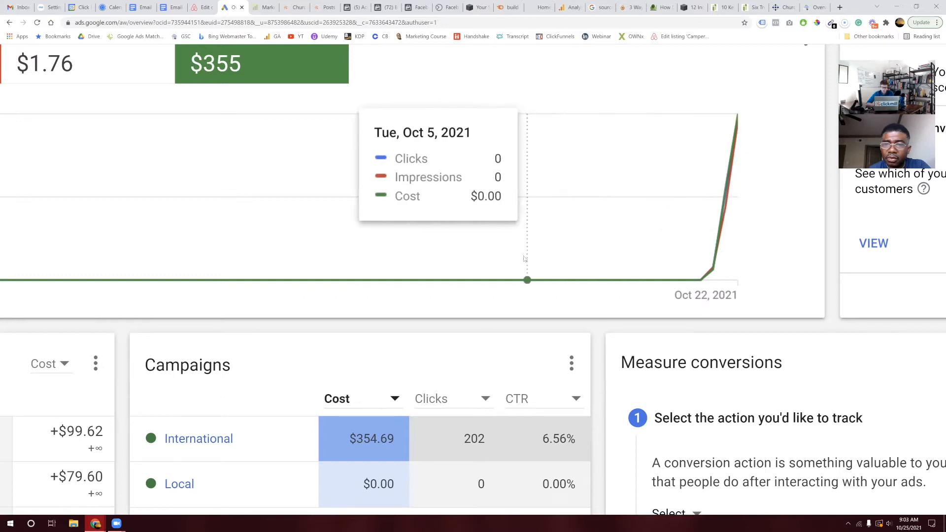
{"action": "scroll", "coordinate": [509, 283], "scroll_direction": "down", "scroll_amount": 5}
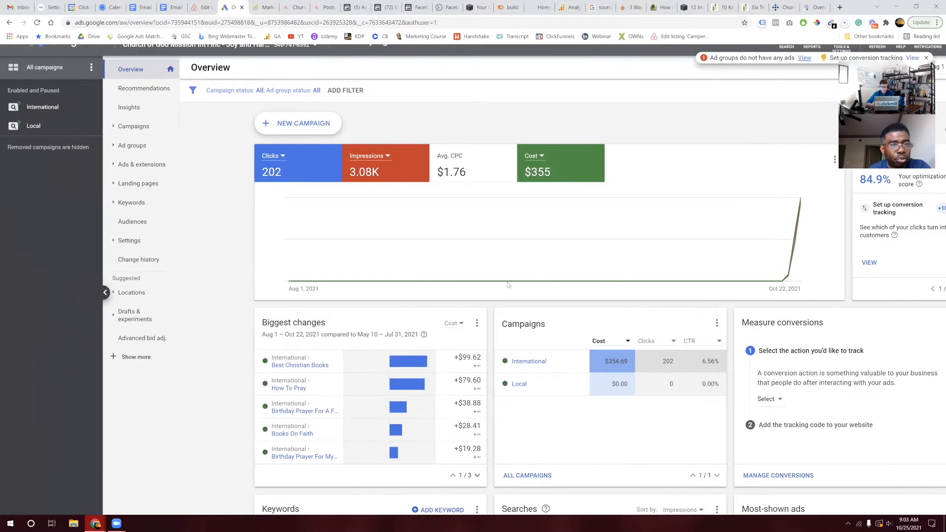
{"action": "scroll", "coordinate": [508, 285], "scroll_direction": "down", "scroll_amount": 2}
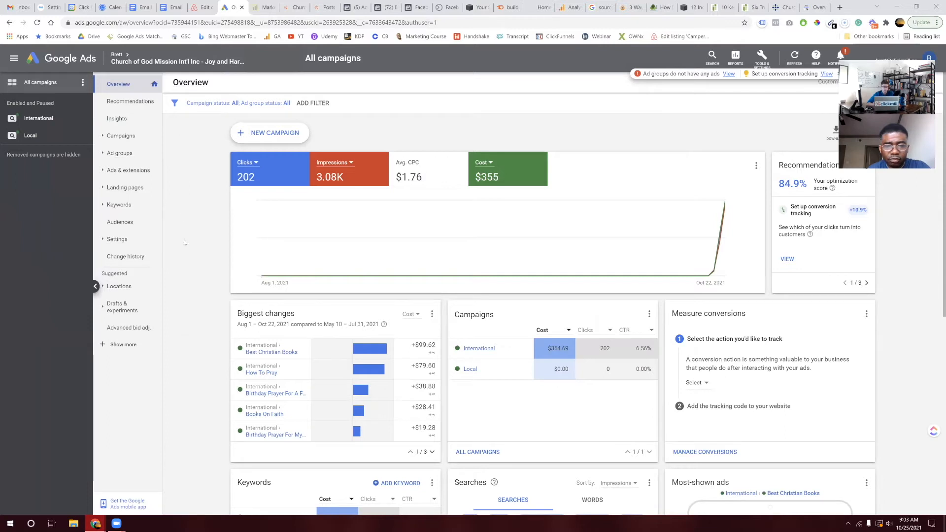
{"action": "scroll", "coordinate": [185, 242], "scroll_direction": "down", "scroll_amount": 1}
{"action": "scroll", "coordinate": [185, 243], "scroll_direction": "up", "scroll_amount": 1}
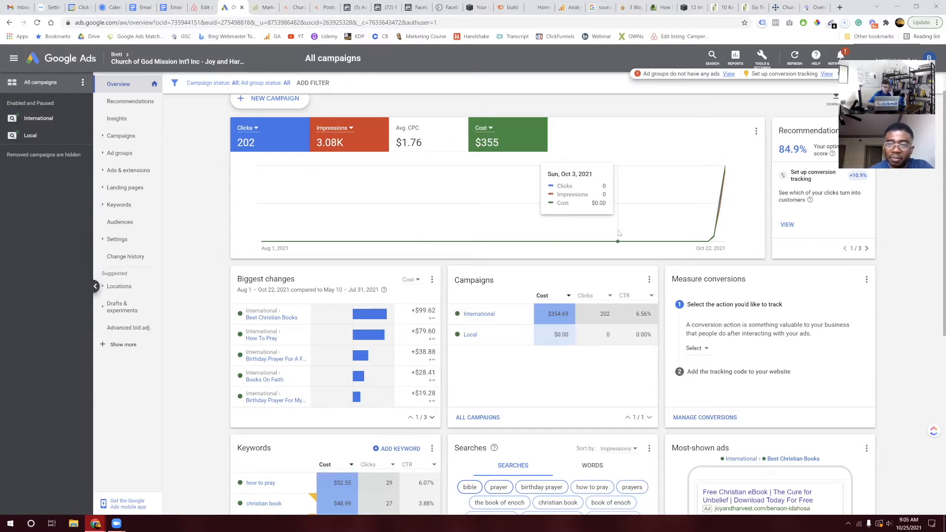
{"action": "scroll", "coordinate": [540, 277], "scroll_direction": "down", "scroll_amount": 3}
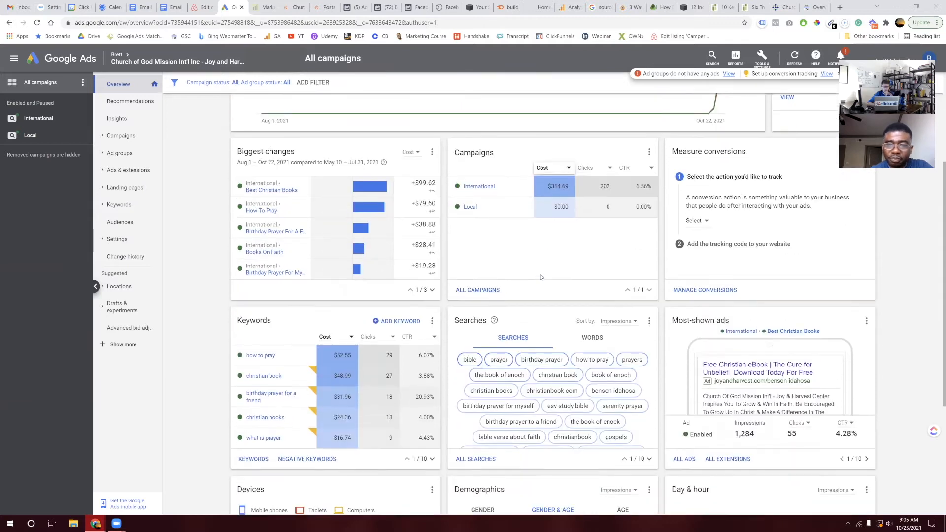
{"action": "scroll", "coordinate": [540, 277], "scroll_direction": "up", "scroll_amount": 3}
{"action": "key", "text": "ctrl+plus"}
{"action": "key", "text": "ctrl+plus"}
{"action": "key", "text": "ctrl+plus"}
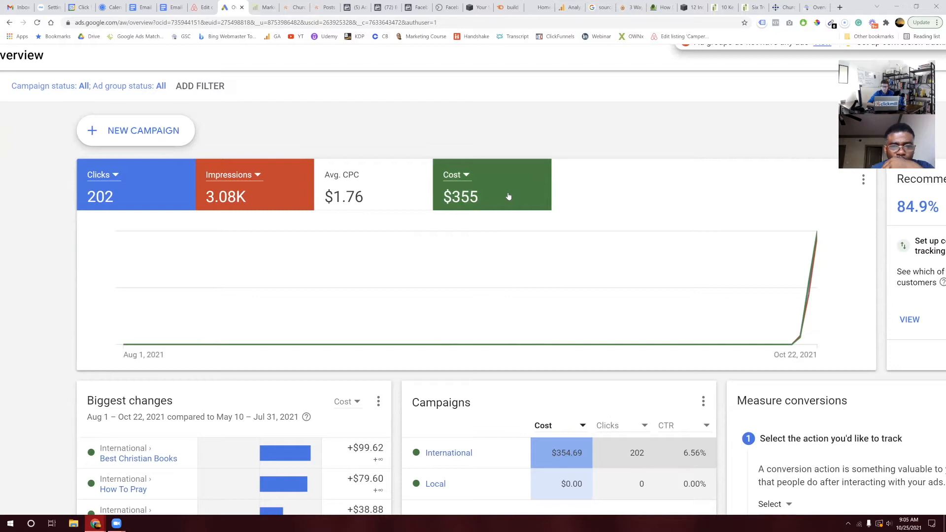
{"action": "scroll", "coordinate": [508, 196], "scroll_direction": "up", "scroll_amount": 1}
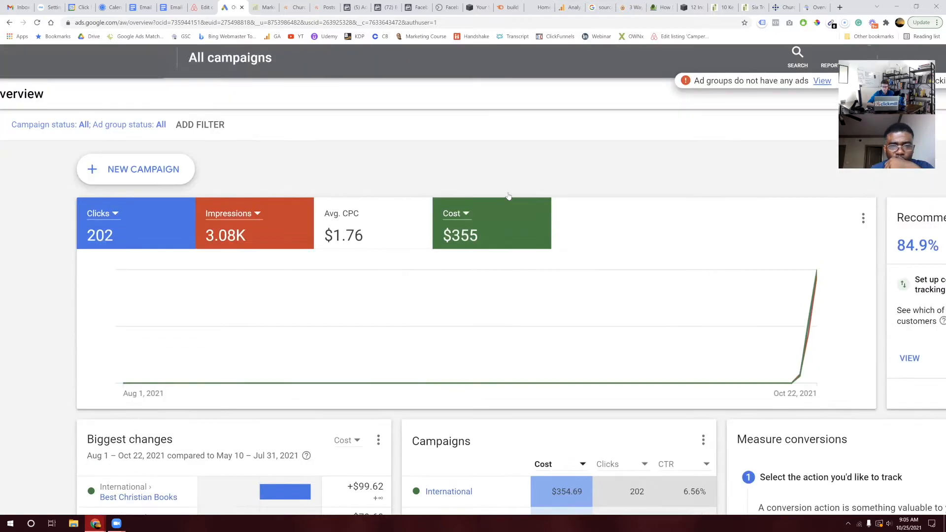
{"action": "scroll", "coordinate": [509, 197], "scroll_direction": "right", "scroll_amount": 4}
{"action": "key", "text": "ctrl+minus"}
{"action": "key", "text": "ctrl+minus"}
{"action": "key", "text": "ctrl+minus"}
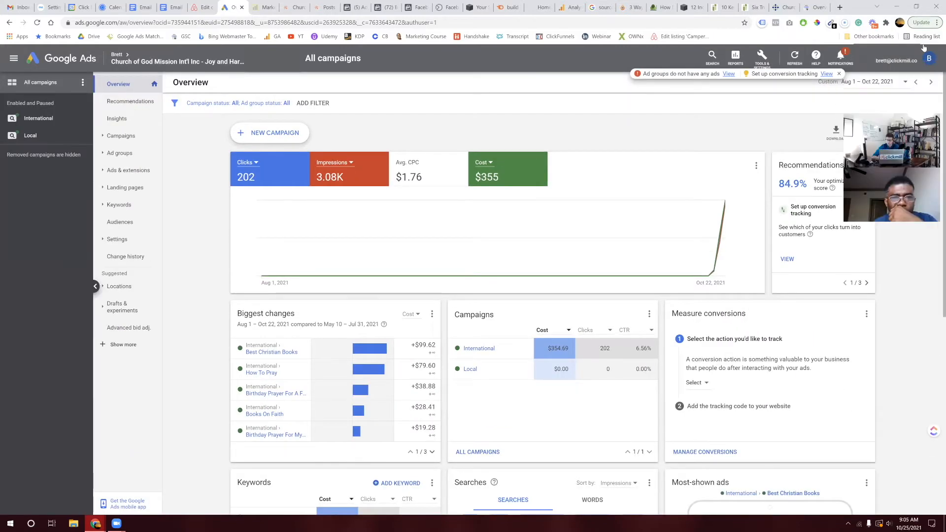
Step: Set the overview report's date range to Sep 25 – Oct 25, 2021
{"action": "left_click", "coordinate": [903, 83]}
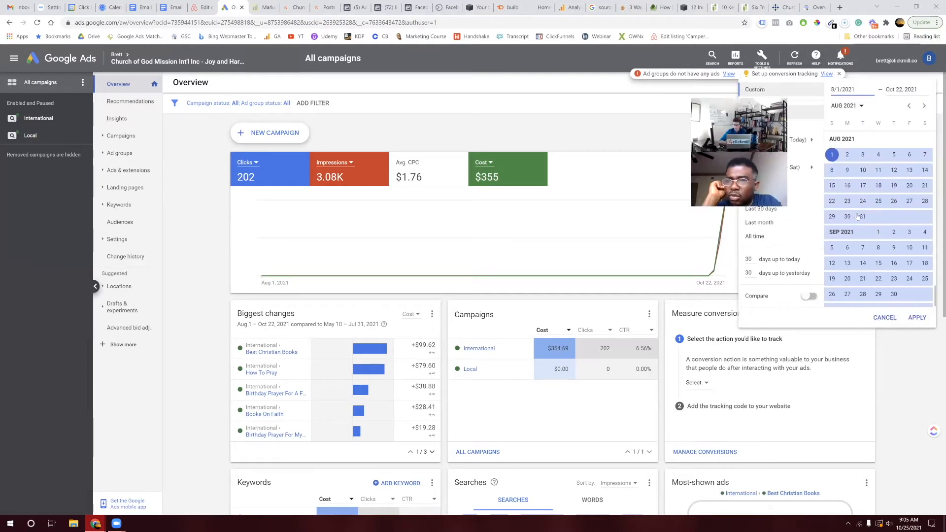
{"action": "scroll", "coordinate": [858, 217], "scroll_direction": "down", "scroll_amount": 2}
{"action": "left_click", "coordinate": [908, 222]}
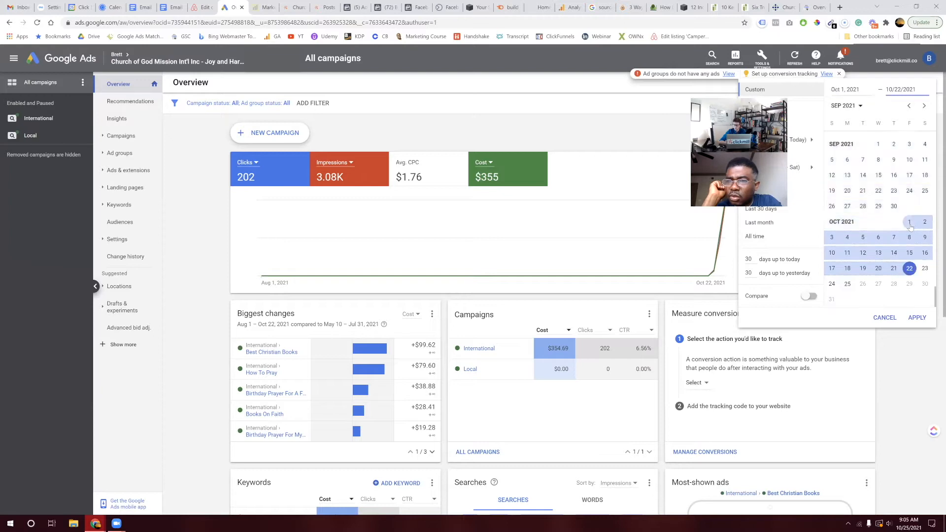
{"action": "left_click", "coordinate": [910, 271]}
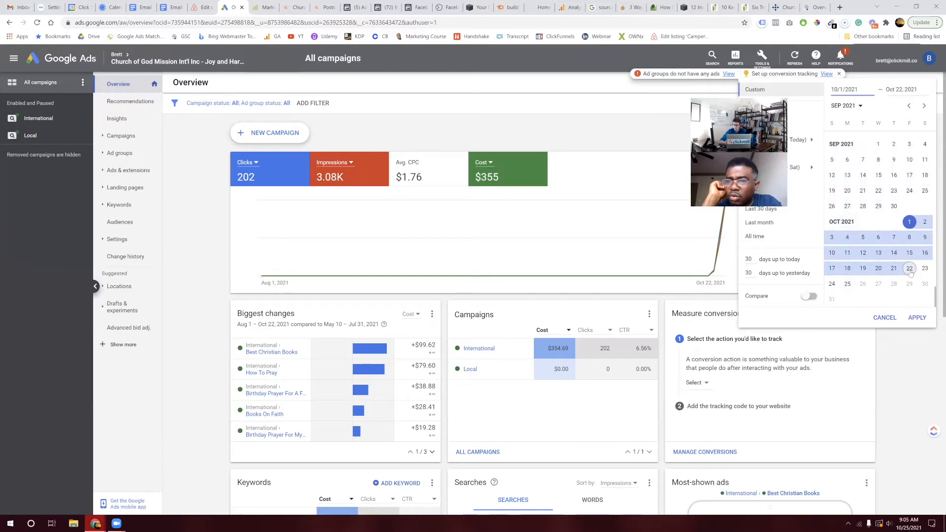
{"action": "left_click", "coordinate": [910, 270]}
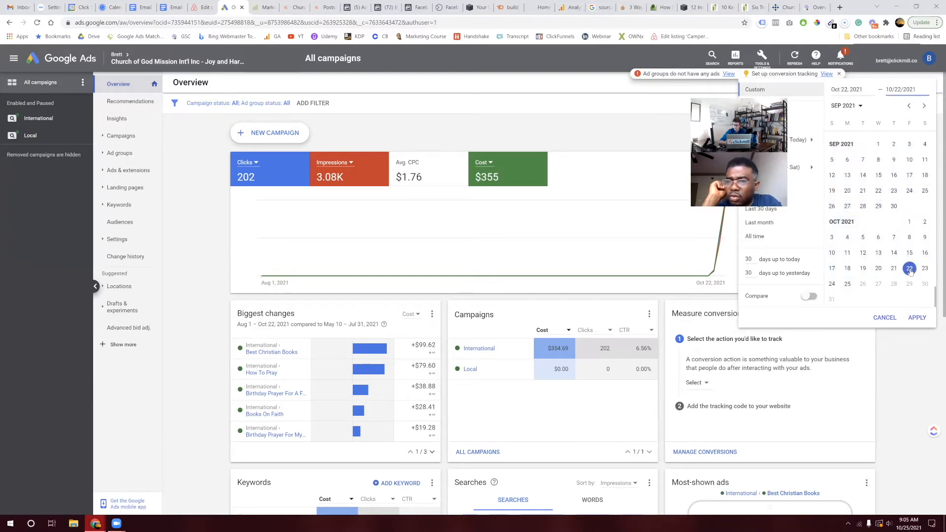
{"action": "left_click", "coordinate": [847, 287]}
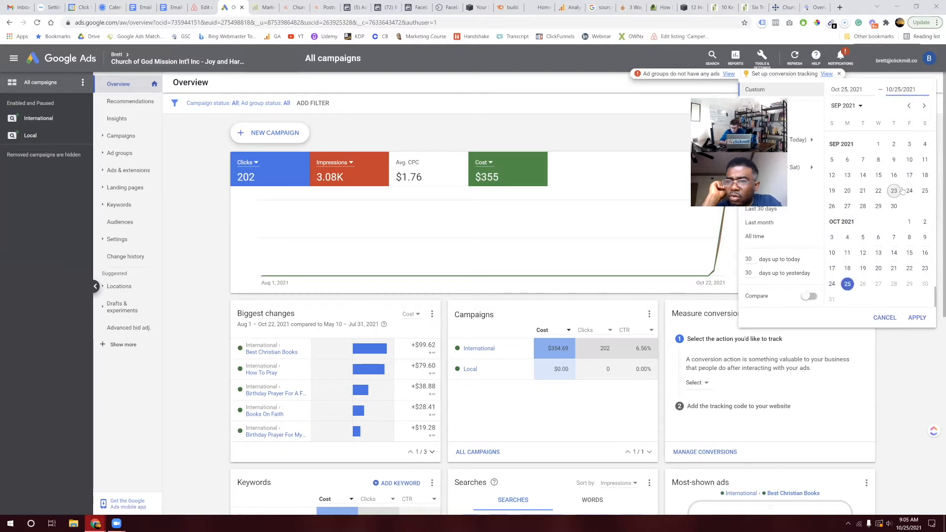
{"action": "left_click", "coordinate": [924, 191]}
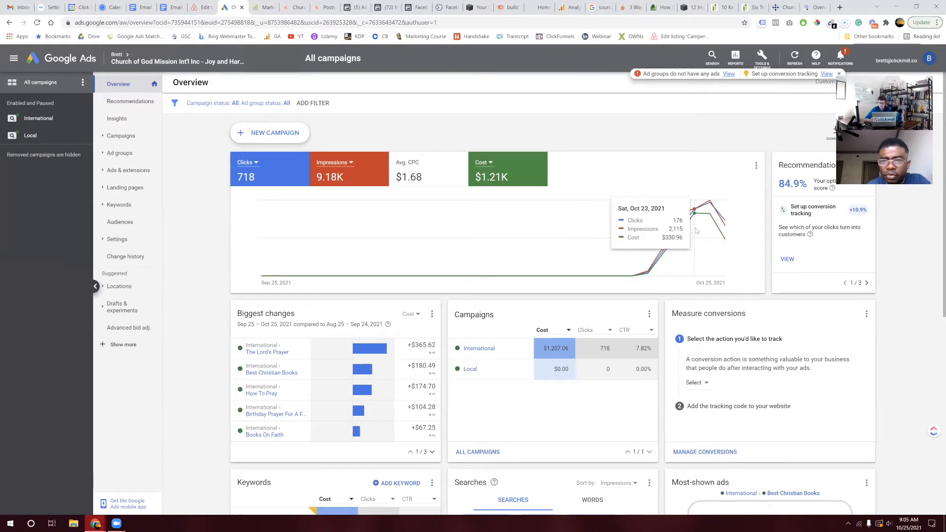
{"action": "scroll", "coordinate": [697, 231], "scroll_direction": "up", "scroll_amount": 5}
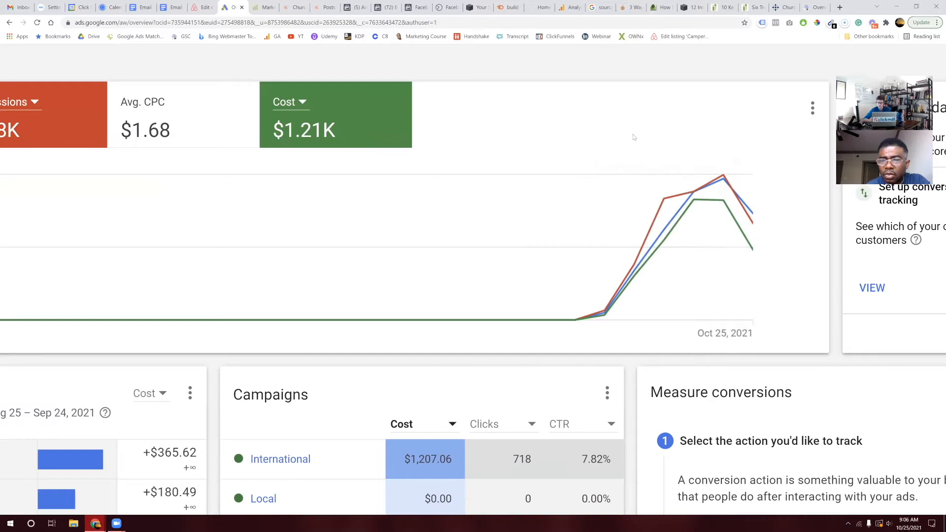
{"action": "scroll", "coordinate": [633, 137], "scroll_direction": "down", "scroll_amount": 3}
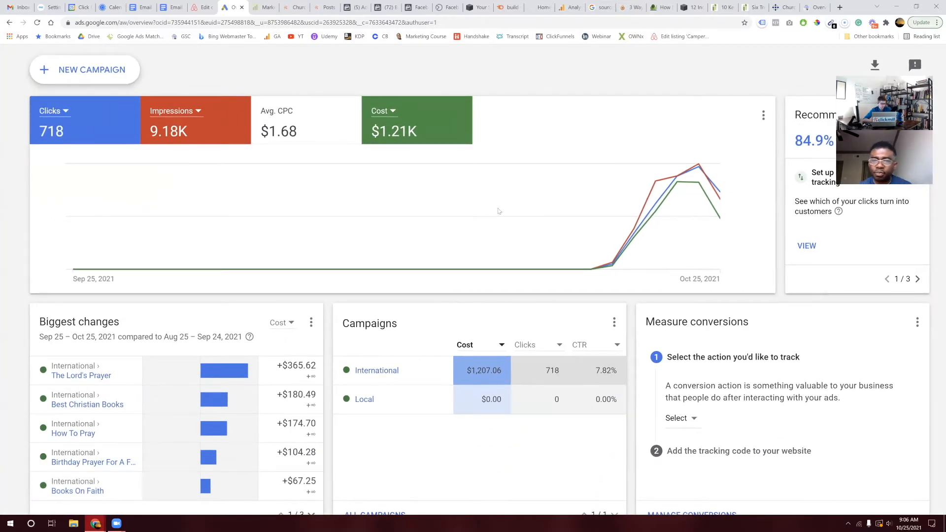
{"action": "scroll", "coordinate": [447, 205], "scroll_direction": "left", "scroll_amount": 2}
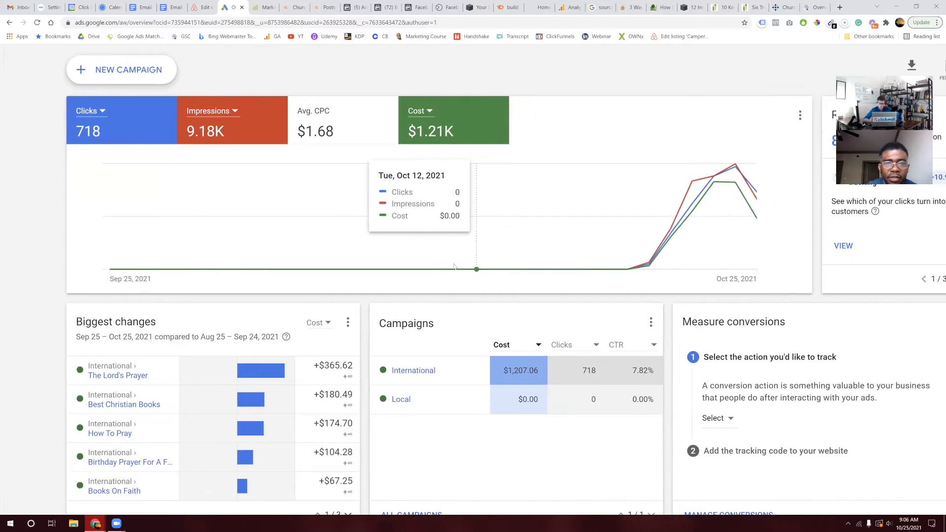
{"action": "scroll", "coordinate": [355, 328], "scroll_direction": "down", "scroll_amount": 1}
{"action": "scroll", "coordinate": [355, 327], "scroll_direction": "right", "scroll_amount": 1}
{"action": "scroll", "coordinate": [354, 328], "scroll_direction": "down", "scroll_amount": 3}
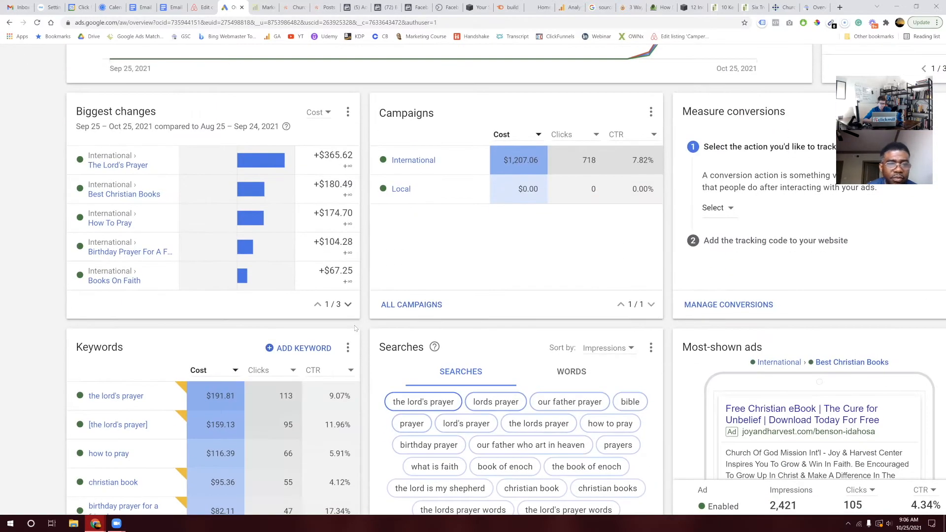
{"action": "scroll", "coordinate": [355, 212], "scroll_direction": "up", "scroll_amount": 5}
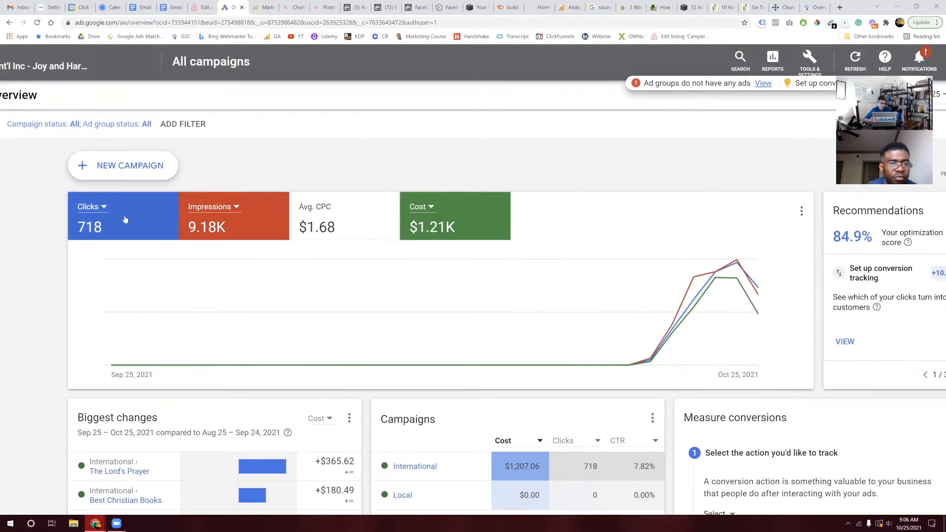
Step: Reduce the overview chart to plot Impressions only, then open a new browser tab
{"action": "left_click", "coordinate": [354, 214]}
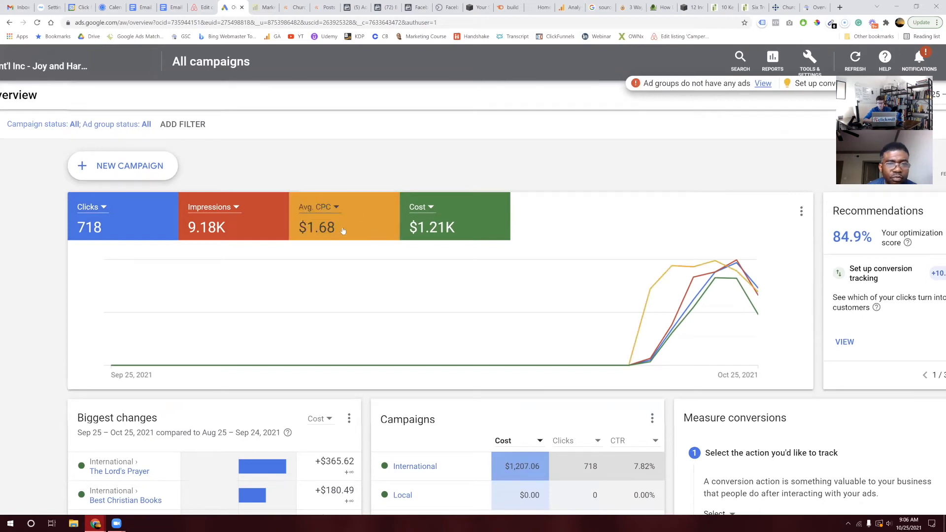
{"action": "left_click", "coordinate": [477, 223]}
{"action": "left_click", "coordinate": [265, 226]}
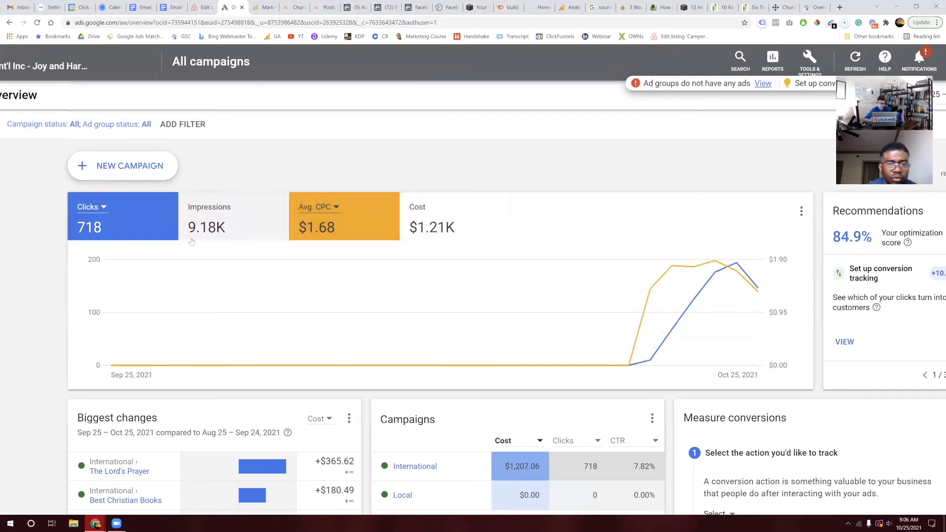
{"action": "left_click", "coordinate": [159, 220]}
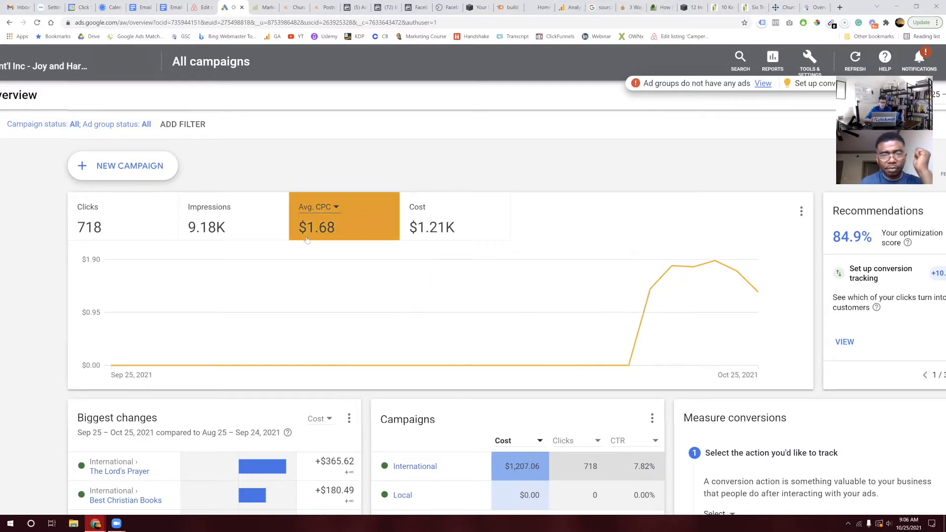
{"action": "left_click", "coordinate": [278, 232]}
{"action": "left_click", "coordinate": [356, 234]}
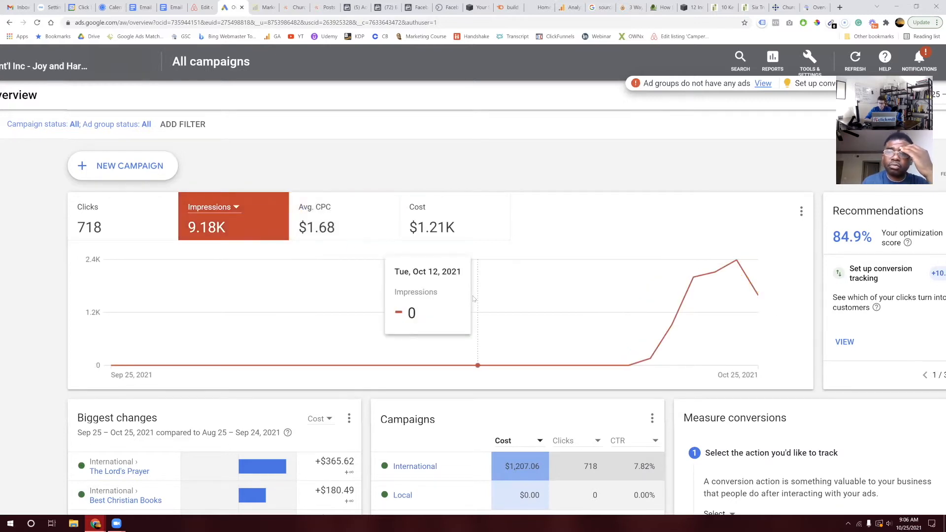
{"action": "left_click", "coordinate": [843, 9]}
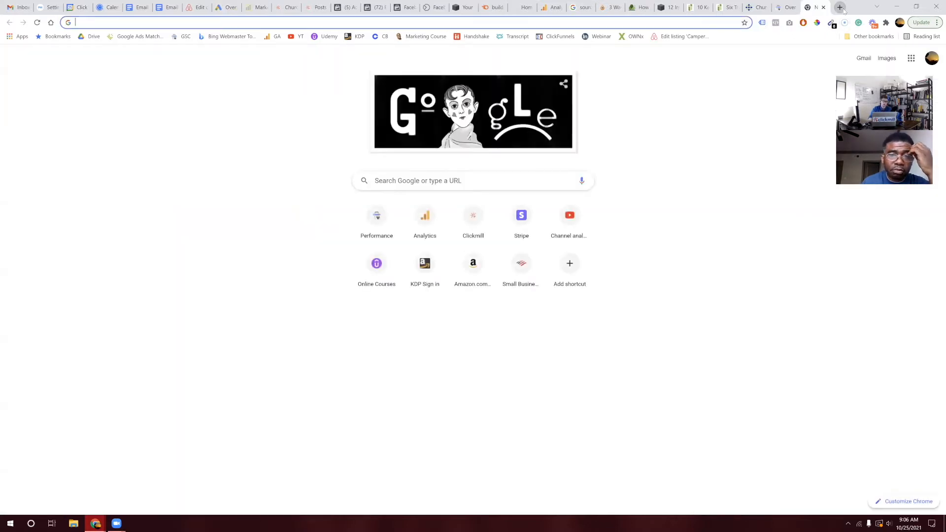
Step: Search Google for 'contractor near me' from the address bar suggestions
{"action": "type", "text": "contr"}
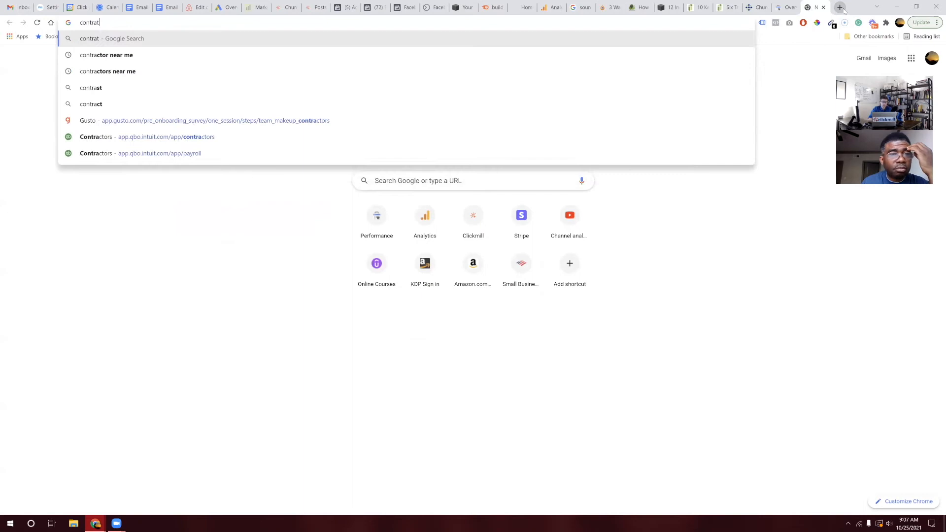
{"action": "type", "text": "ac"}
{"action": "key", "text": "Down"}
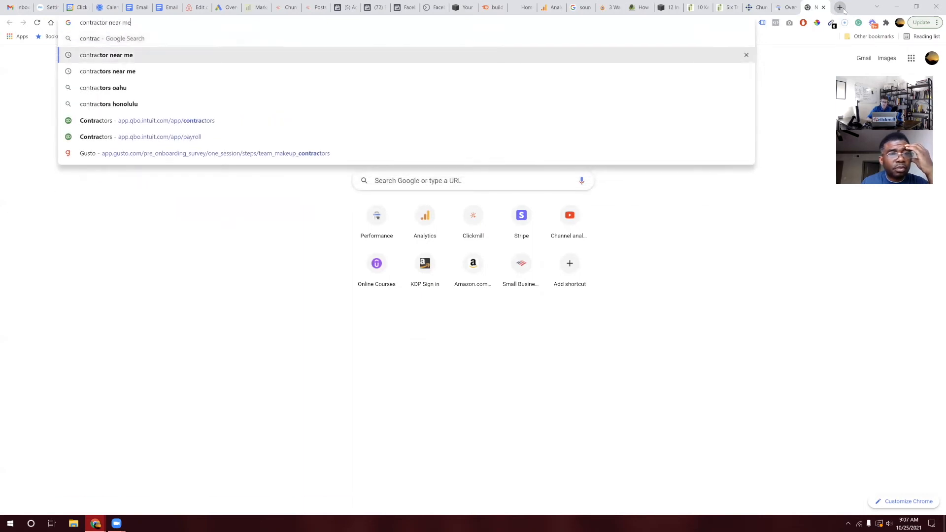
{"action": "key", "text": "Return"}
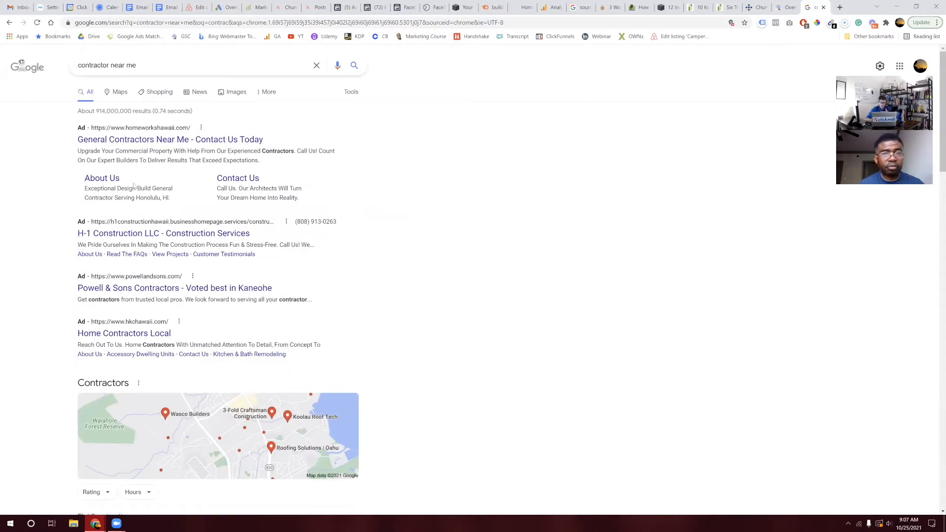
Step: Review the top ads and sitelinks, then back in Google Ads add Clicks to the chart
{"action": "scroll", "coordinate": [134, 185], "scroll_direction": "down", "scroll_amount": 1}
{"action": "scroll", "coordinate": [134, 185], "scroll_direction": "up", "scroll_amount": 5}
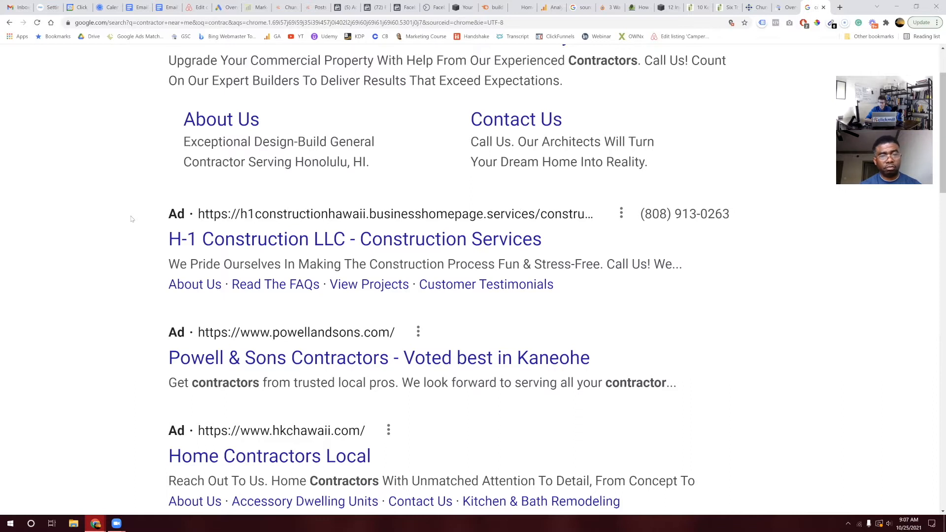
{"action": "scroll", "coordinate": [132, 219], "scroll_direction": "up", "scroll_amount": 2}
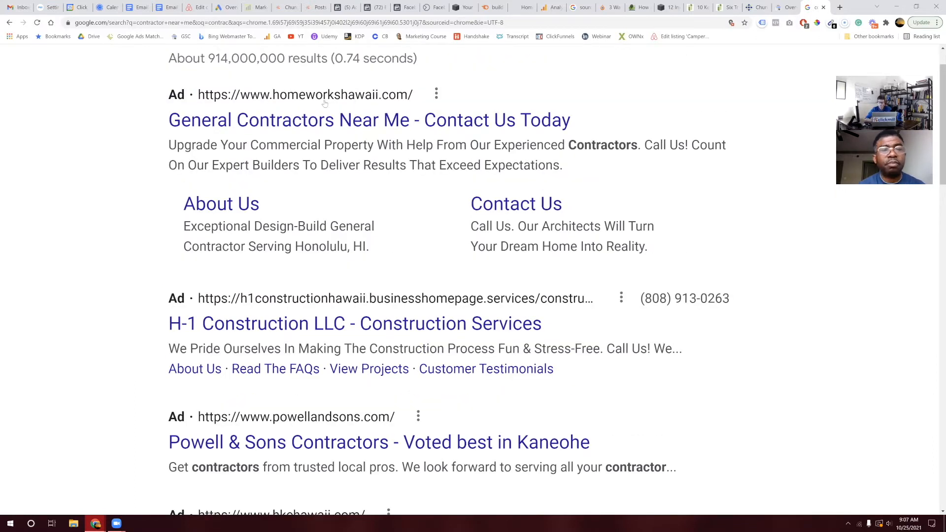
{"action": "left_click", "coordinate": [231, 6]}
{"action": "left_click", "coordinate": [159, 209]}
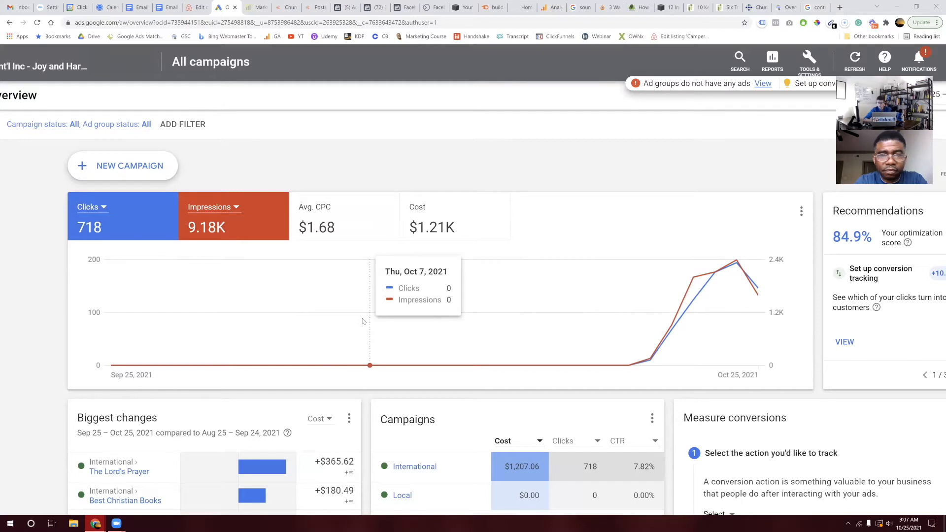
Step: Switch the third overview metric tile from Avg. CPC to Conv. rate
{"action": "left_click", "coordinate": [326, 210]}
{"action": "left_click", "coordinate": [335, 209]}
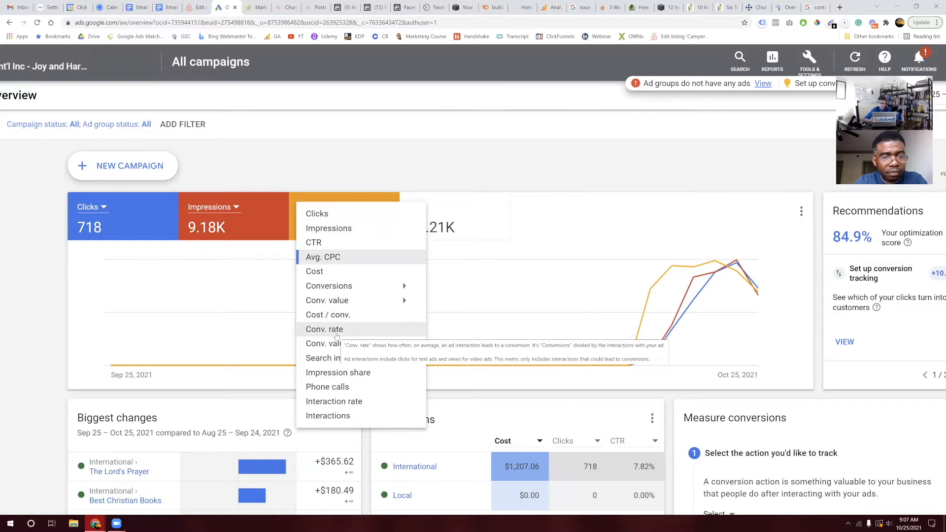
{"action": "left_click", "coordinate": [337, 330]}
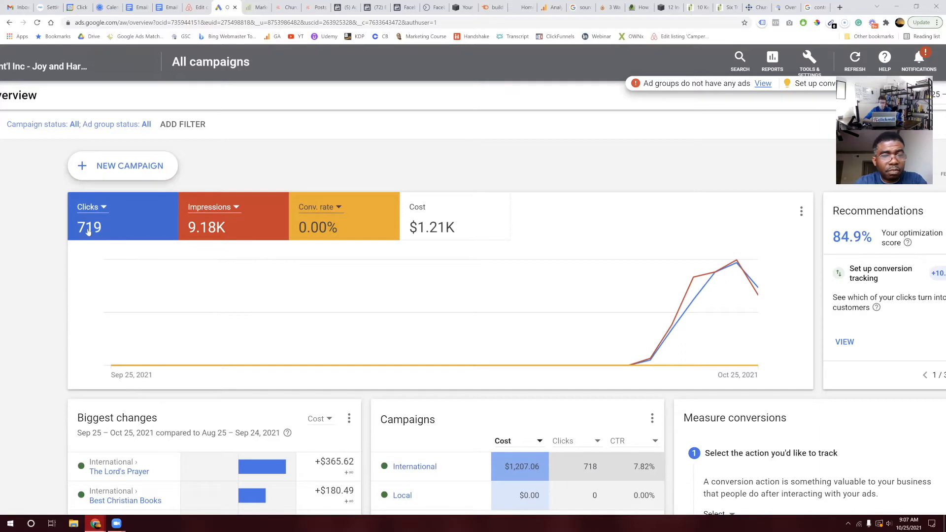
Step: Change the third metric tile from Conv. rate to Cost / conv
{"action": "left_click", "coordinate": [338, 213]}
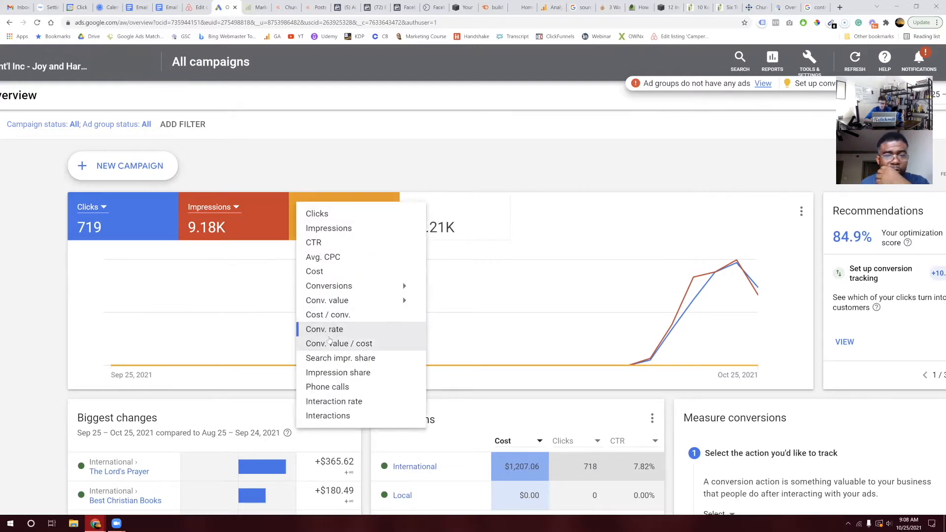
{"action": "left_click", "coordinate": [343, 316]}
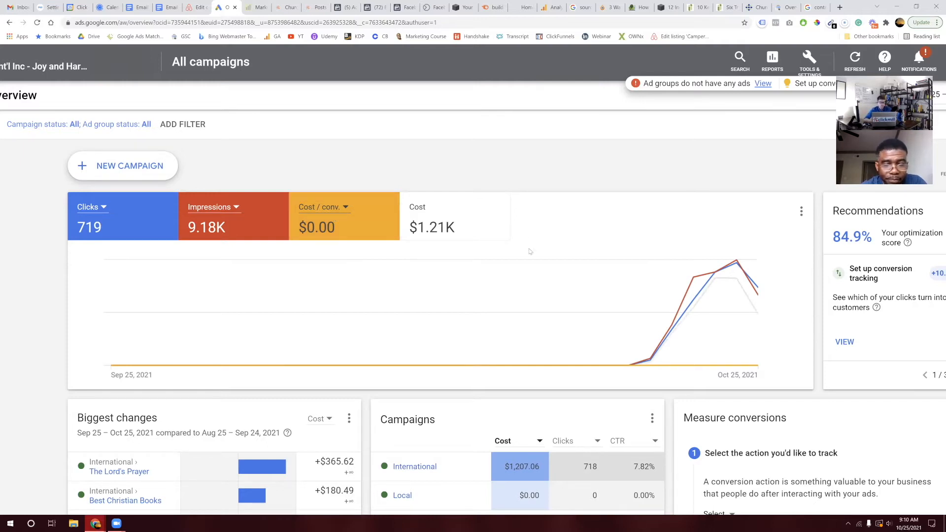
Step: Rank the Biggest changes card by Clicks instead of Cost and look over the results
{"action": "scroll", "coordinate": [415, 315], "scroll_direction": "down", "scroll_amount": 5}
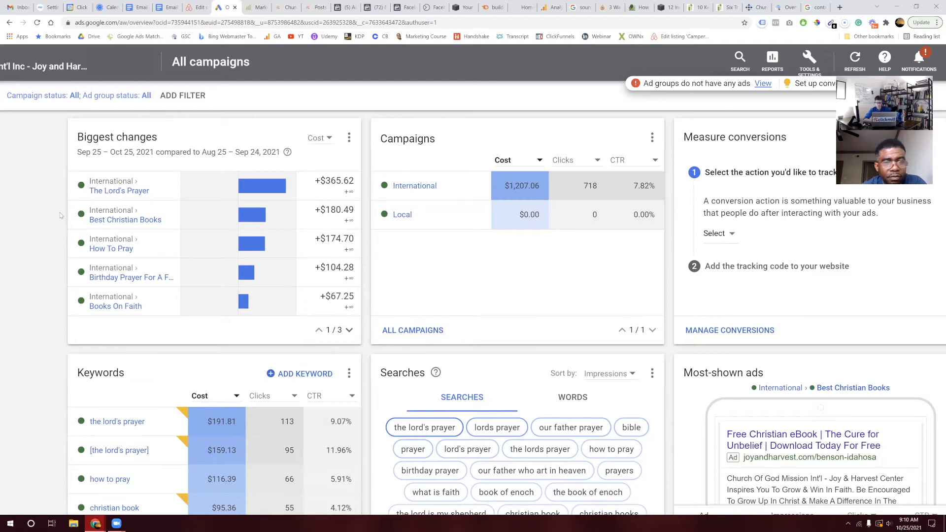
{"action": "left_click", "coordinate": [329, 141]}
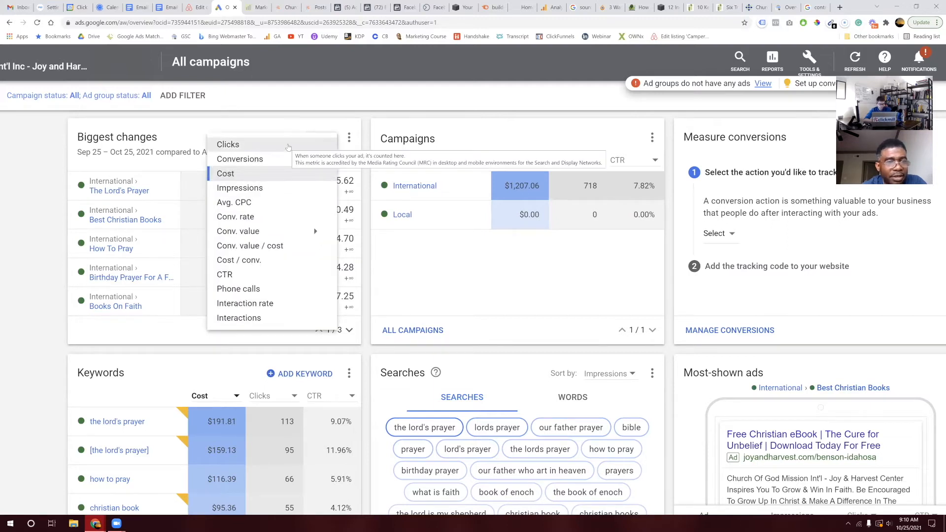
{"action": "left_click", "coordinate": [288, 146]}
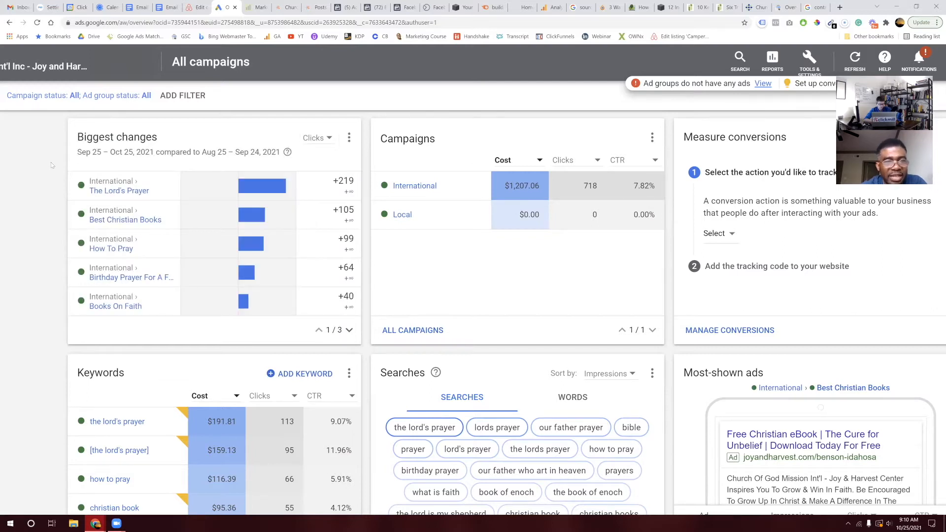
{"action": "scroll", "coordinate": [52, 165], "scroll_direction": "down", "scroll_amount": 1}
{"action": "scroll", "coordinate": [52, 165], "scroll_direction": "down", "scroll_amount": 1}
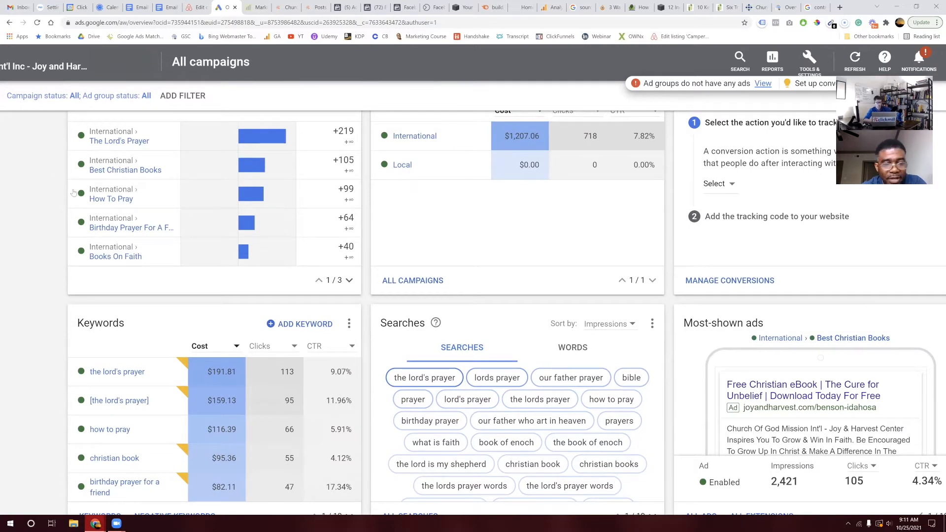
{"action": "mouse_move", "coordinate": [325, 172]}
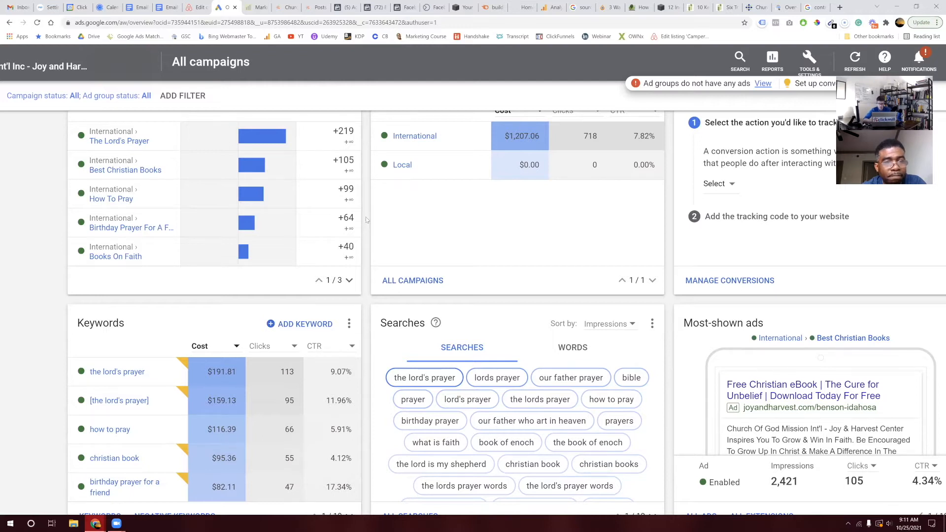
{"action": "scroll", "coordinate": [365, 219], "scroll_direction": "left", "scroll_amount": 2}
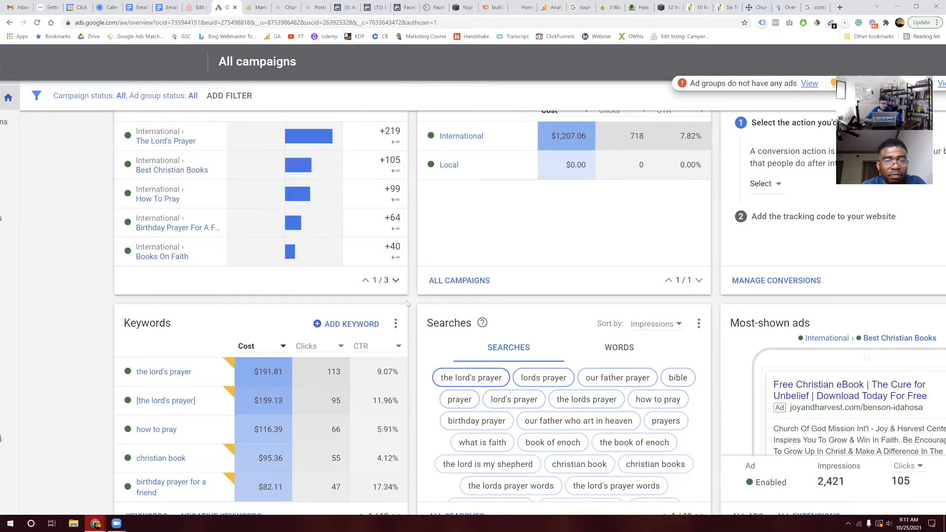
{"action": "key", "text": "ctrl+minus"}
{"action": "key", "text": "ctrl+minus"}
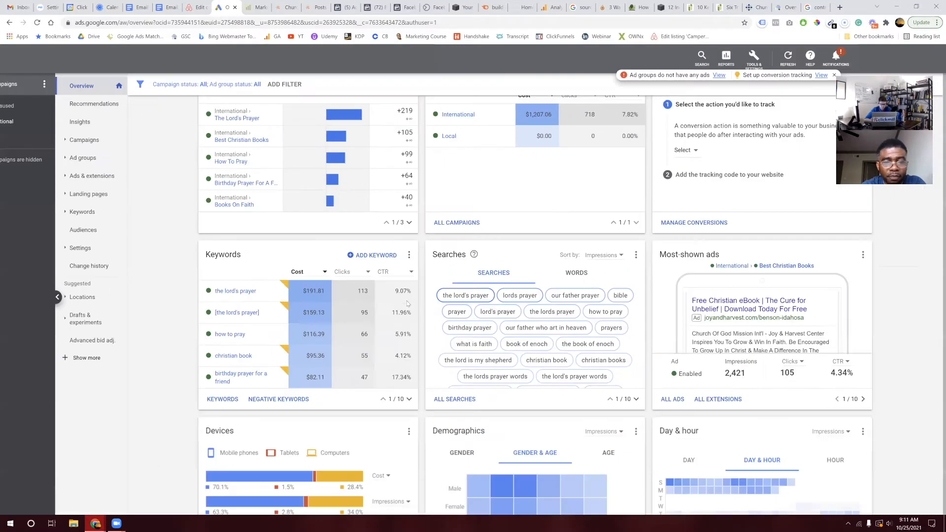
{"action": "scroll", "coordinate": [406, 303], "scroll_direction": "down", "scroll_amount": 3}
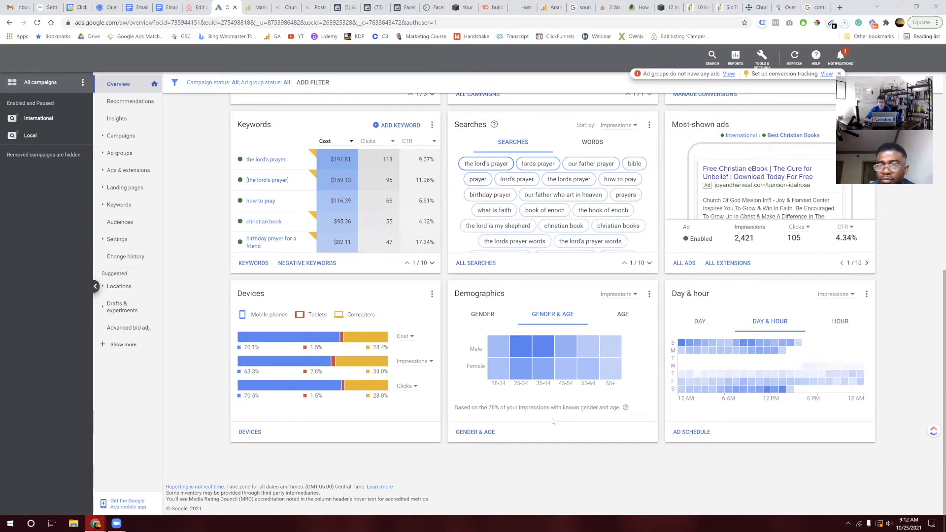
{"action": "mouse_move", "coordinate": [545, 348]}
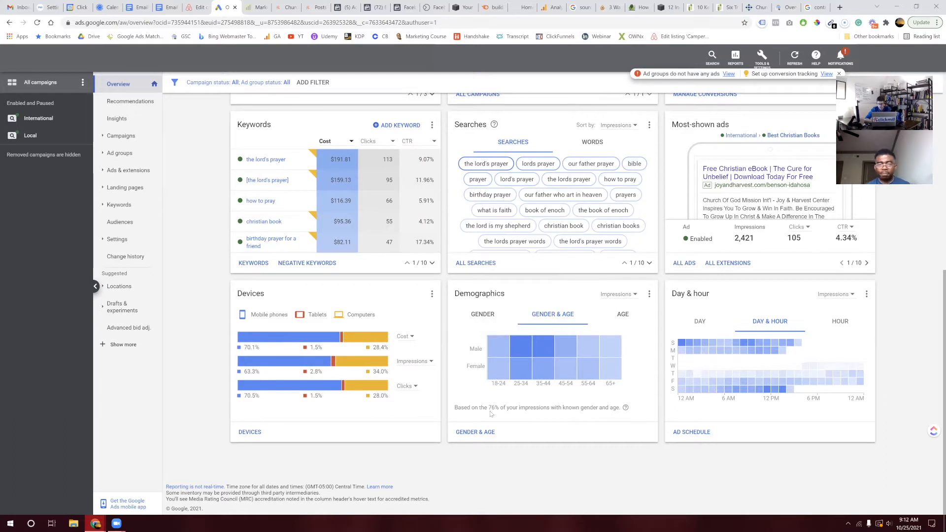
{"action": "scroll", "coordinate": [572, 298], "scroll_direction": "up", "scroll_amount": 5}
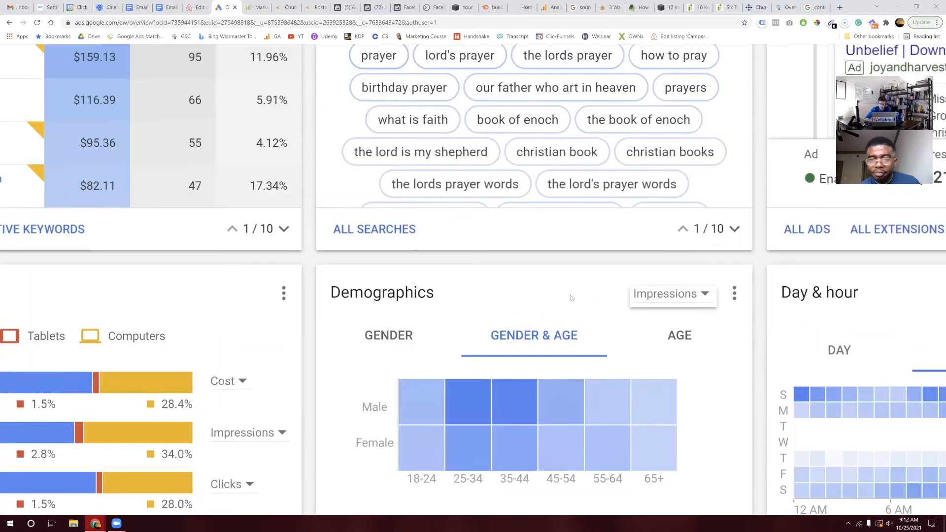
{"action": "scroll", "coordinate": [571, 298], "scroll_direction": "down", "scroll_amount": 1}
{"action": "scroll", "coordinate": [571, 297], "scroll_direction": "down", "scroll_amount": 1}
{"action": "mouse_move", "coordinate": [667, 366]}
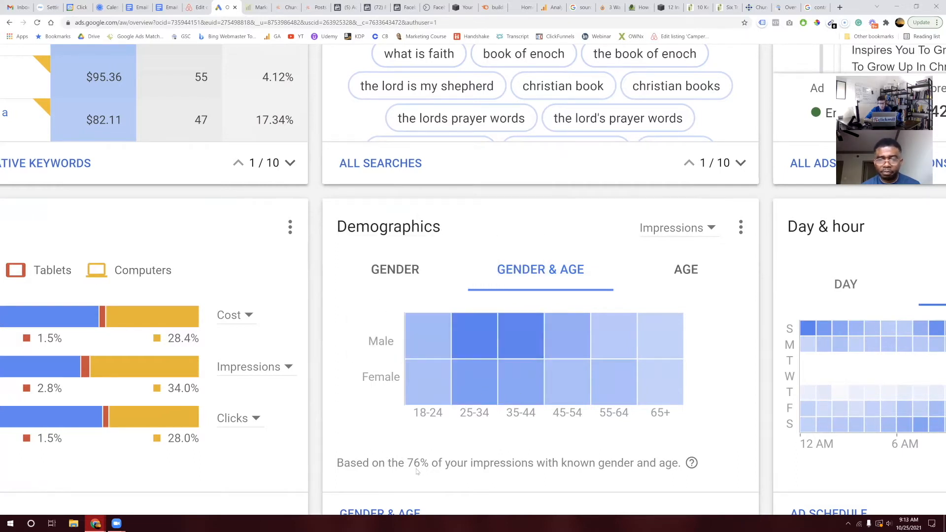
{"action": "scroll", "coordinate": [417, 472], "scroll_direction": "down", "scroll_amount": 5}
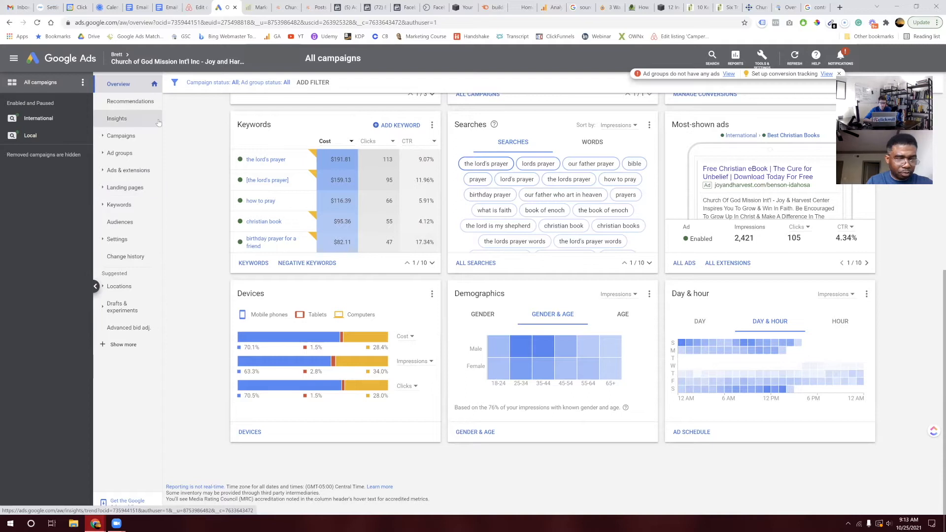
Step: Scroll to the top of Overview and open the Campaigns table
{"action": "scroll", "coordinate": [124, 118], "scroll_direction": "up", "scroll_amount": 7}
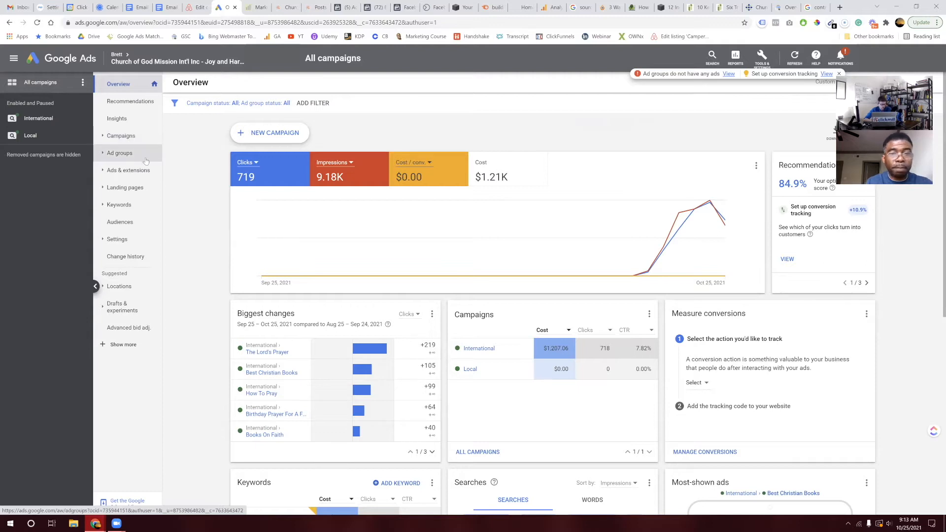
{"action": "left_click", "coordinate": [136, 135]}
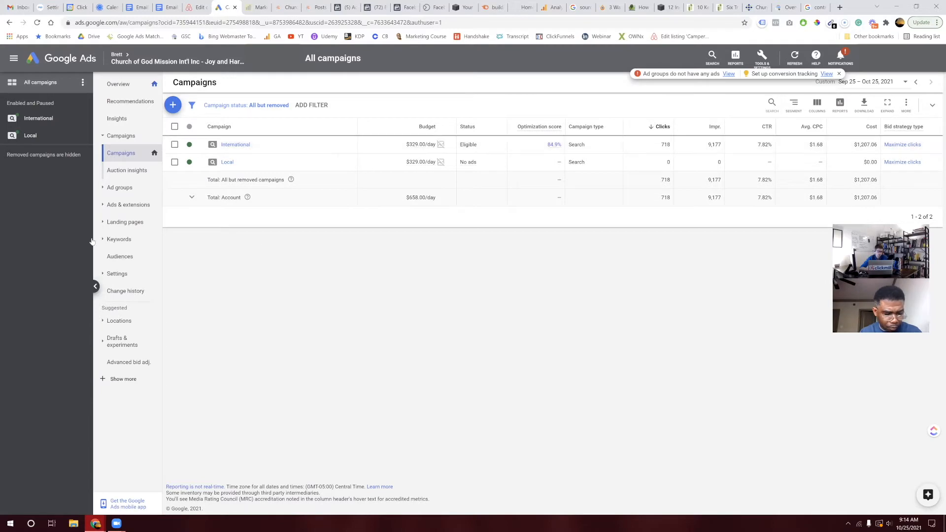
{"action": "left_click", "coordinate": [58, 121]}
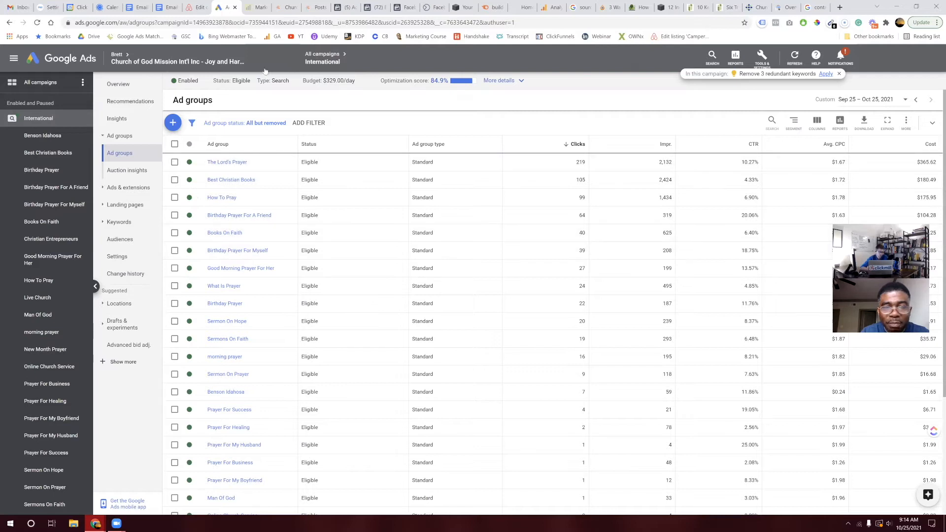
Step: Switch to the All campaigns view and open its Campaigns table of International and Local
{"action": "left_click", "coordinate": [56, 89]}
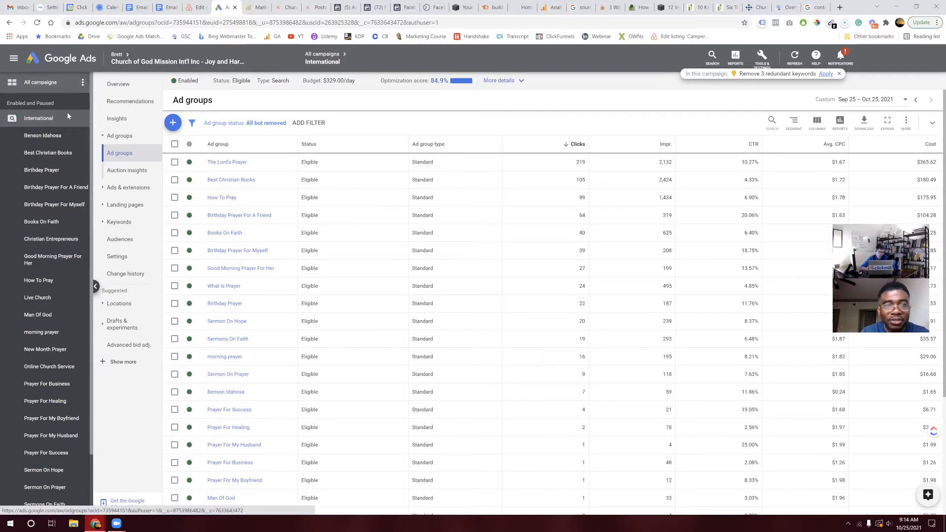
{"action": "left_click", "coordinate": [54, 118]}
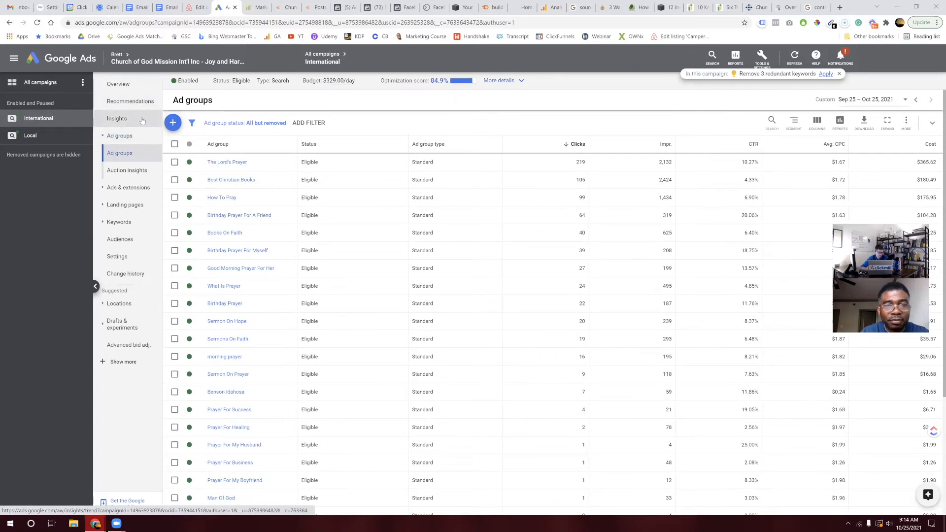
{"action": "left_click", "coordinate": [42, 87]}
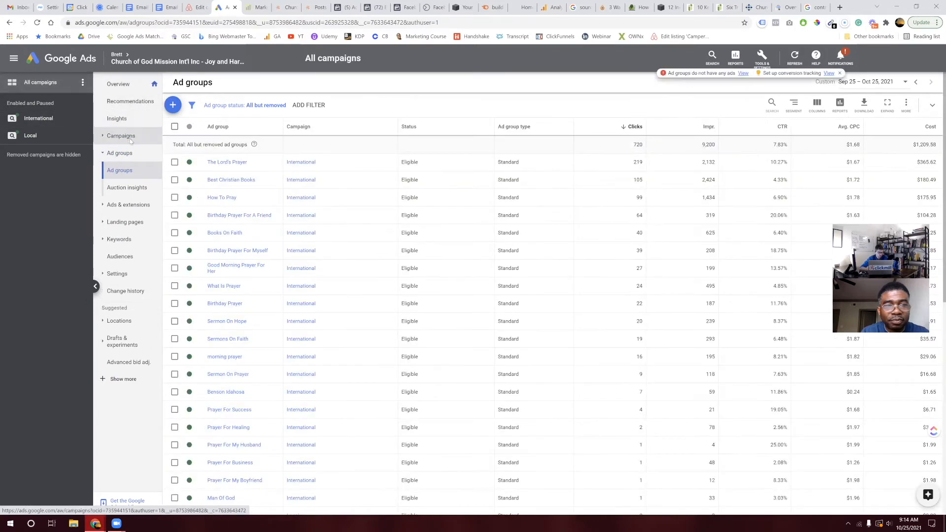
{"action": "left_click", "coordinate": [124, 136]}
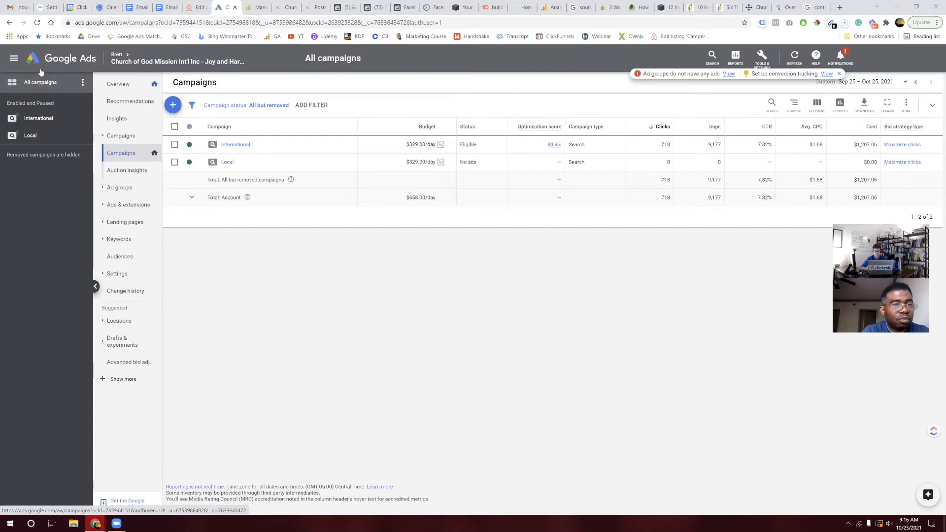
Step: Show CTR in the account overview's third tile, then open the International campaign's ad groups
{"action": "left_click", "coordinate": [120, 86]}
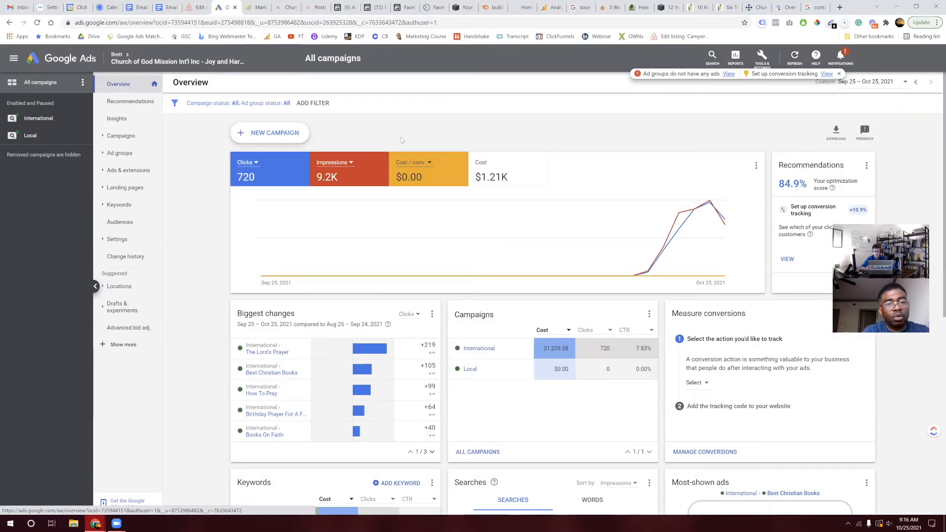
{"action": "left_click", "coordinate": [419, 166]}
{"action": "left_click", "coordinate": [433, 191]}
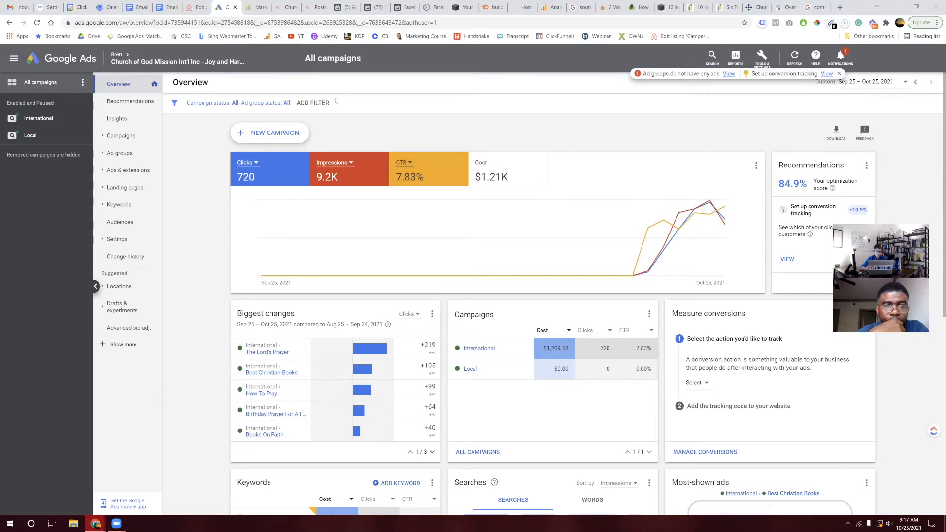
{"action": "left_click", "coordinate": [60, 121]}
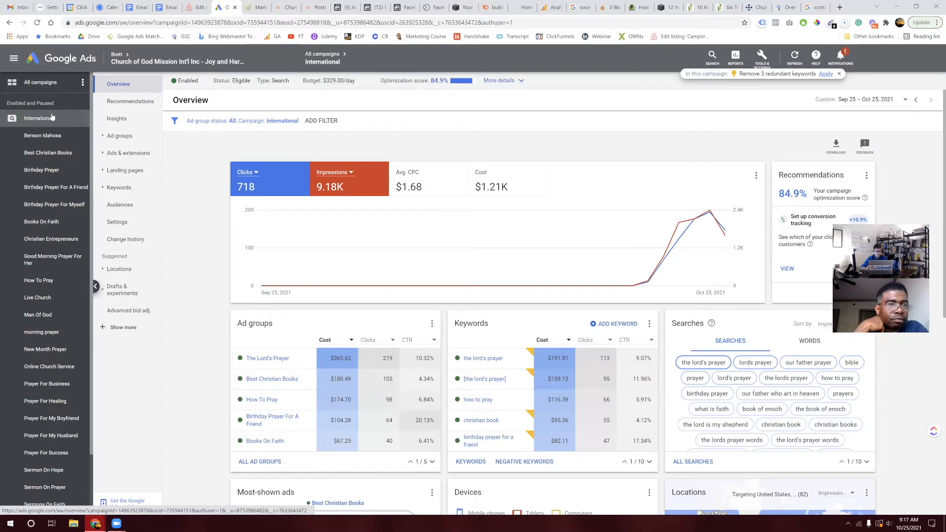
{"action": "left_click", "coordinate": [141, 139]}
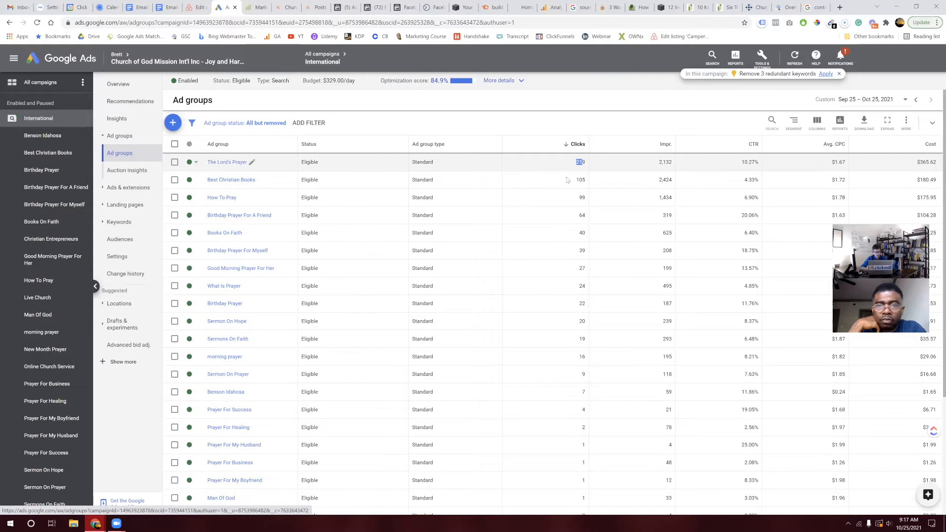
Step: Highlight the 105 clicks for the Best Christian Books ad group
{"action": "left_click_drag", "start_coordinate": [576, 180], "coordinate": [592, 180]}
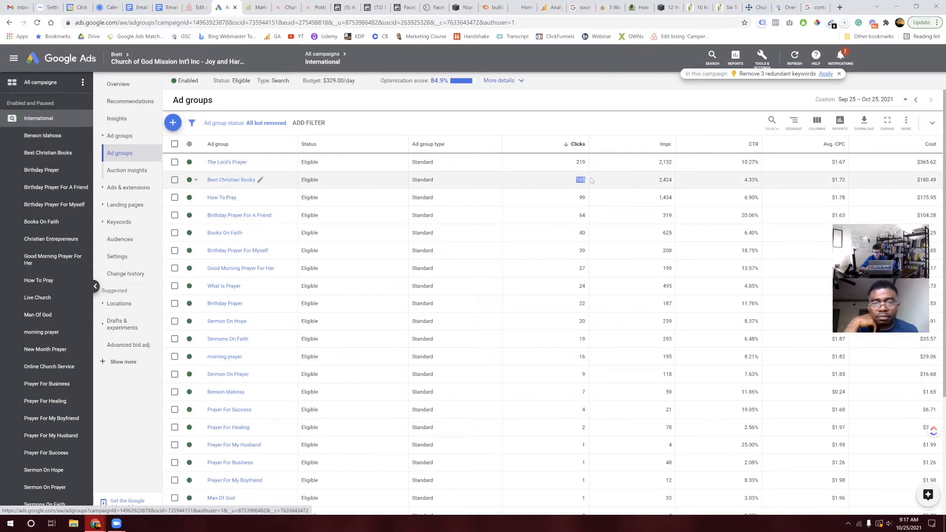
{"action": "scroll", "coordinate": [592, 180], "scroll_direction": "up", "scroll_amount": 2}
{"action": "scroll", "coordinate": [592, 180], "scroll_direction": "up", "scroll_amount": 2}
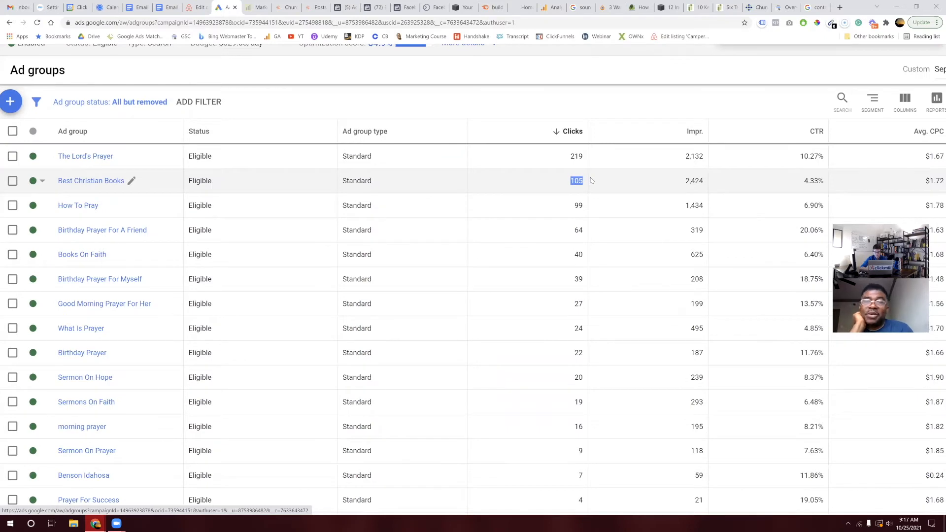
{"action": "scroll", "coordinate": [592, 181], "scroll_direction": "right", "scroll_amount": 1}
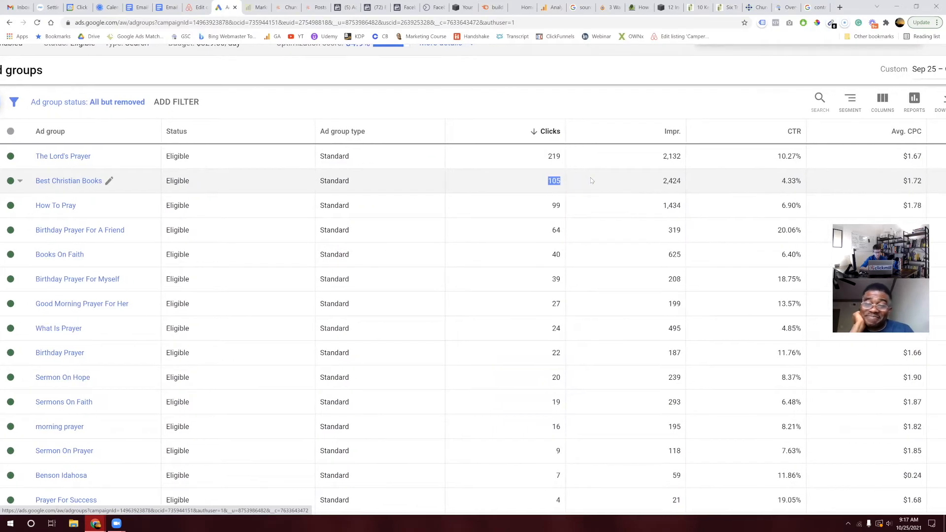
{"action": "scroll", "coordinate": [592, 180], "scroll_direction": "right", "scroll_amount": 2}
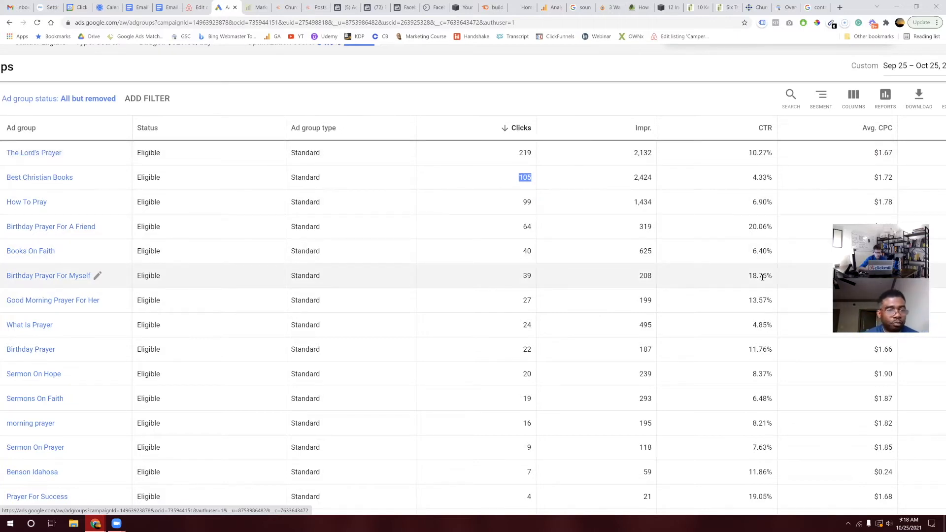
Step: Compare the 18.75% and 4.33% CTRs, then return to the International campaign's Overview
{"action": "left_click_drag", "start_coordinate": [747, 276], "coordinate": [767, 279]}
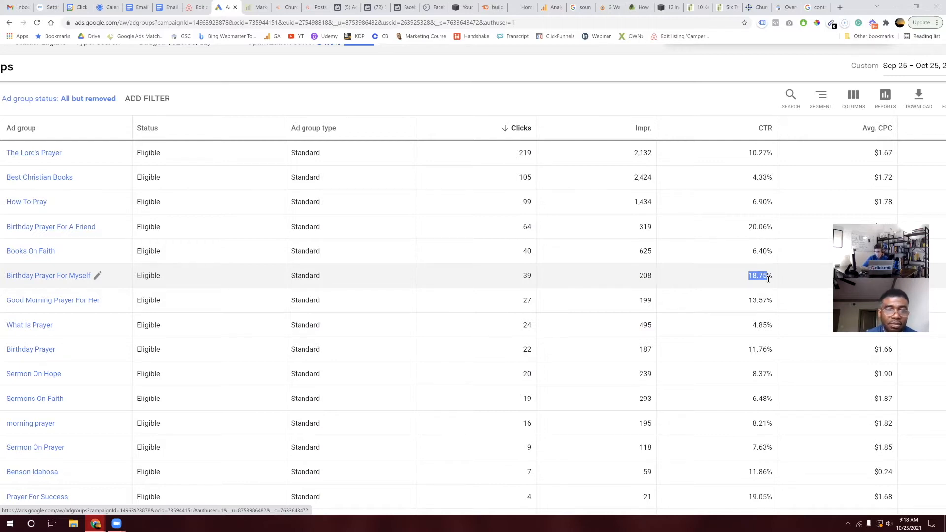
{"action": "scroll", "coordinate": [768, 279], "scroll_direction": "down", "scroll_amount": 4}
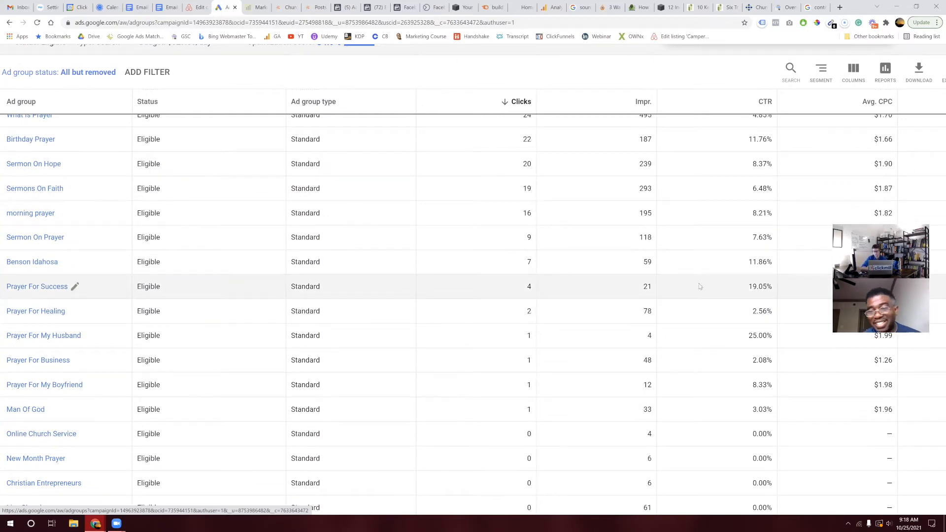
{"action": "scroll", "coordinate": [700, 286], "scroll_direction": "up", "scroll_amount": 5}
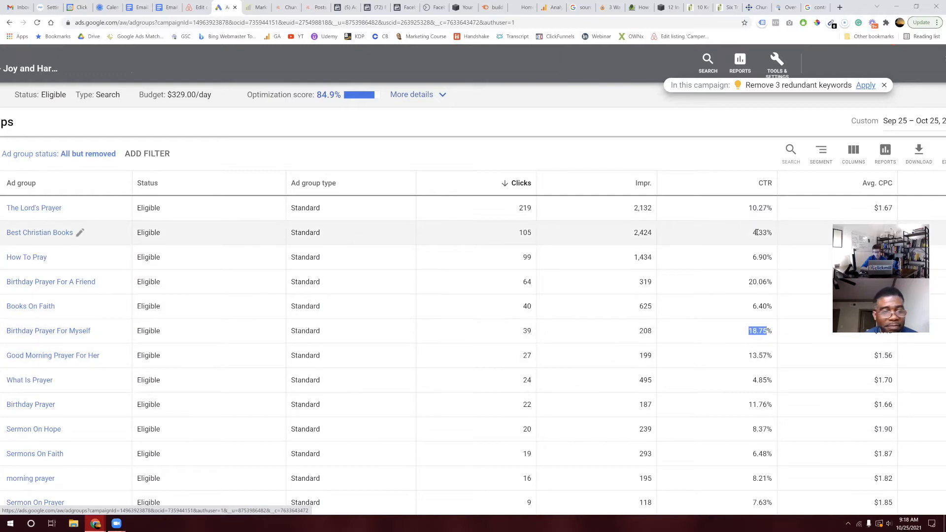
{"action": "left_click_drag", "start_coordinate": [752, 233], "coordinate": [769, 229]}
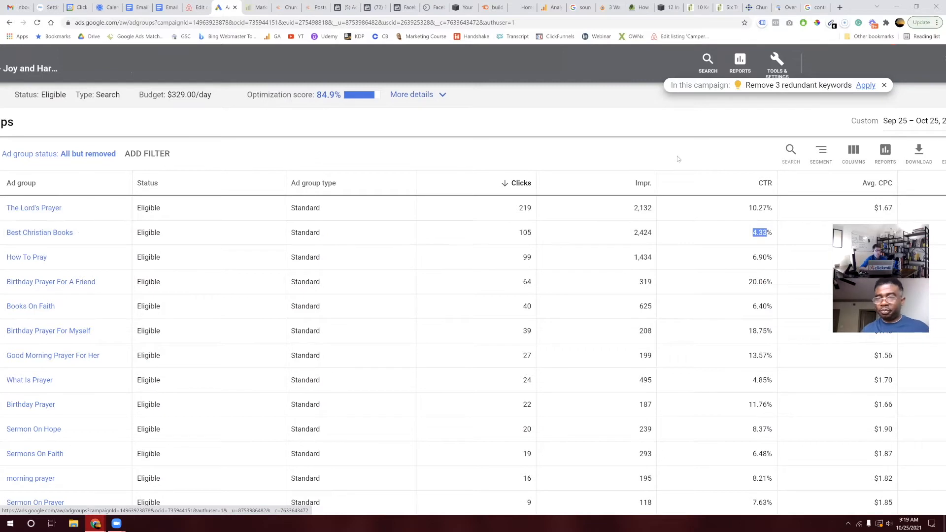
{"action": "scroll", "coordinate": [678, 159], "scroll_direction": "left", "scroll_amount": 5}
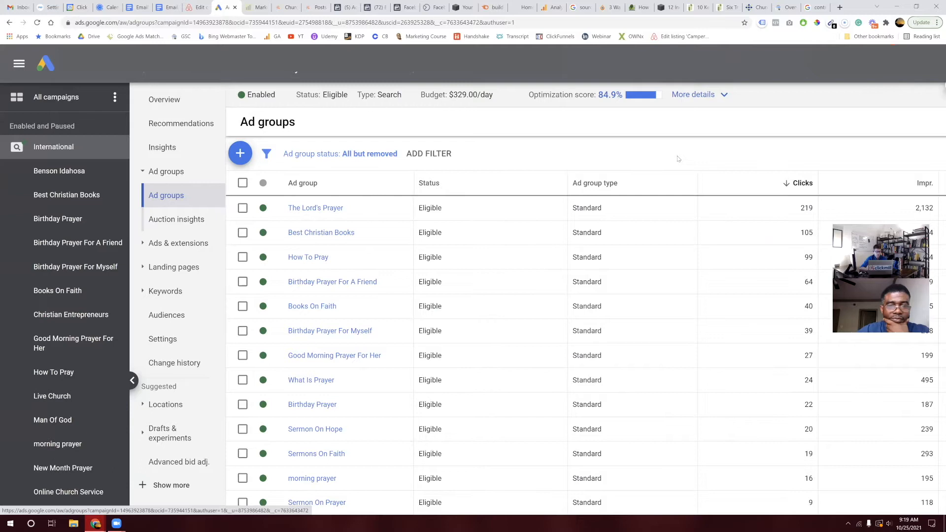
{"action": "left_click", "coordinate": [181, 99]}
Step: Zoom out the International campaign overview and scroll to its Devices and Locations cards, showing Nigeria's 1,451 impressions
{"action": "key", "text": "ctrl+minus"}
{"action": "key", "text": "ctrl+minus"}
{"action": "key", "text": "ctrl+minus"}
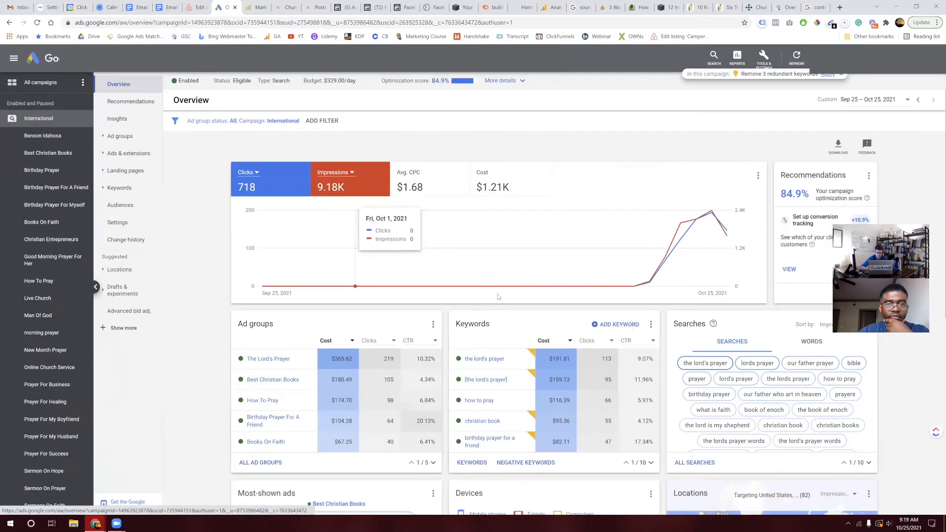
{"action": "scroll", "coordinate": [498, 296], "scroll_direction": "down", "scroll_amount": 6}
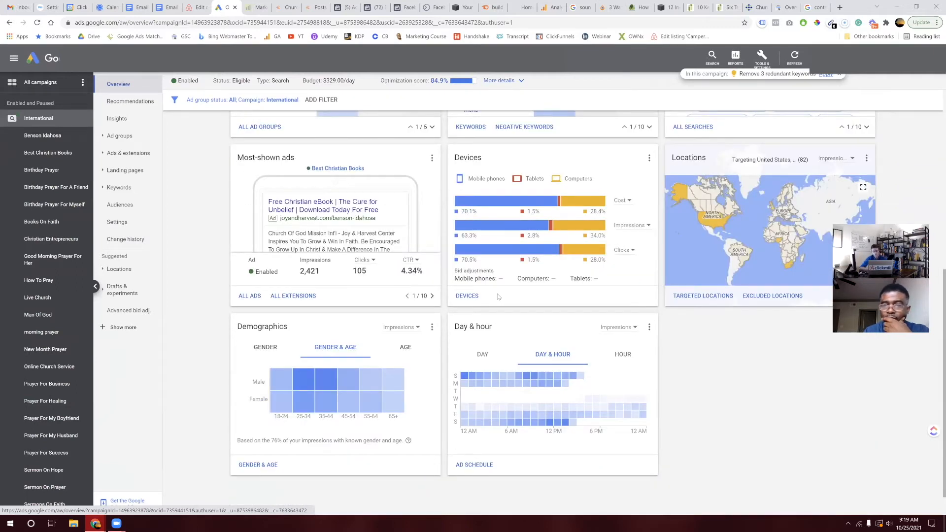
{"action": "scroll", "coordinate": [497, 296], "scroll_direction": "up", "scroll_amount": 3}
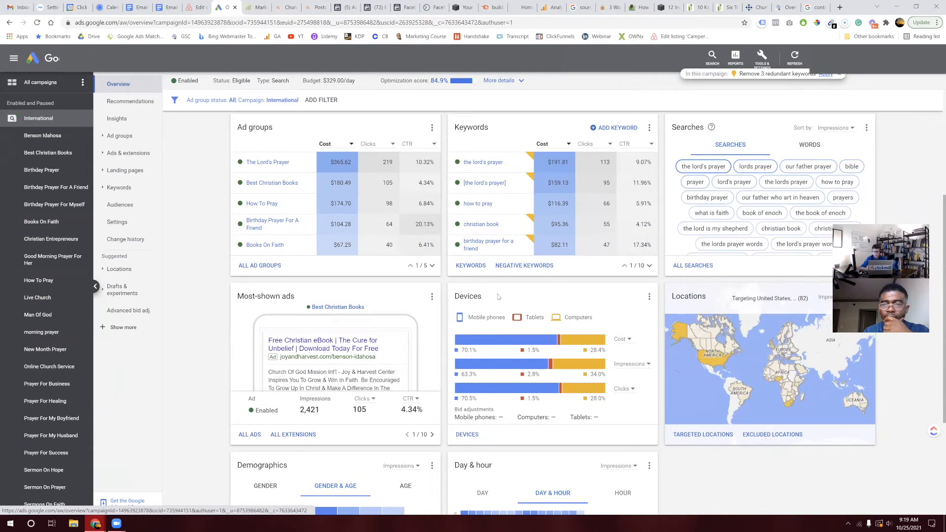
{"action": "scroll", "coordinate": [498, 297], "scroll_direction": "down", "scroll_amount": 1}
{"action": "scroll", "coordinate": [498, 297], "scroll_direction": "down", "scroll_amount": 2}
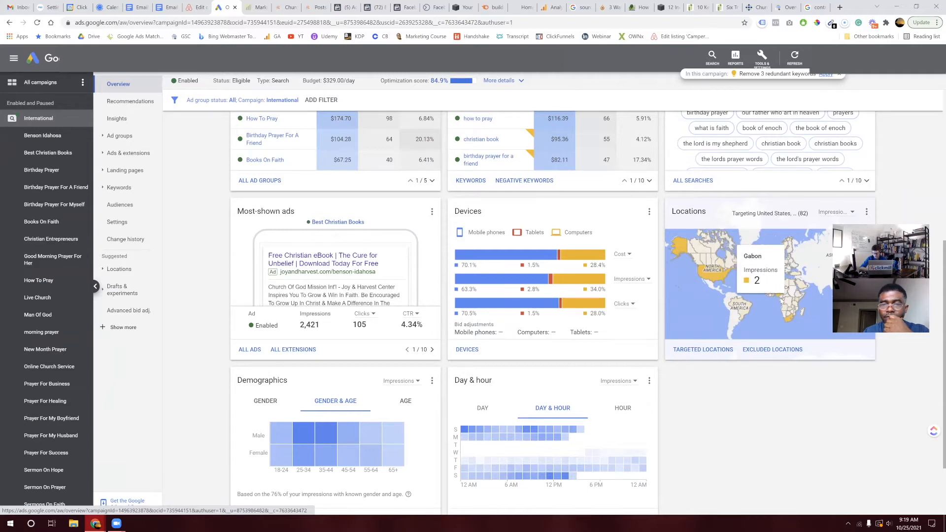
{"action": "mouse_move", "coordinate": [779, 298]}
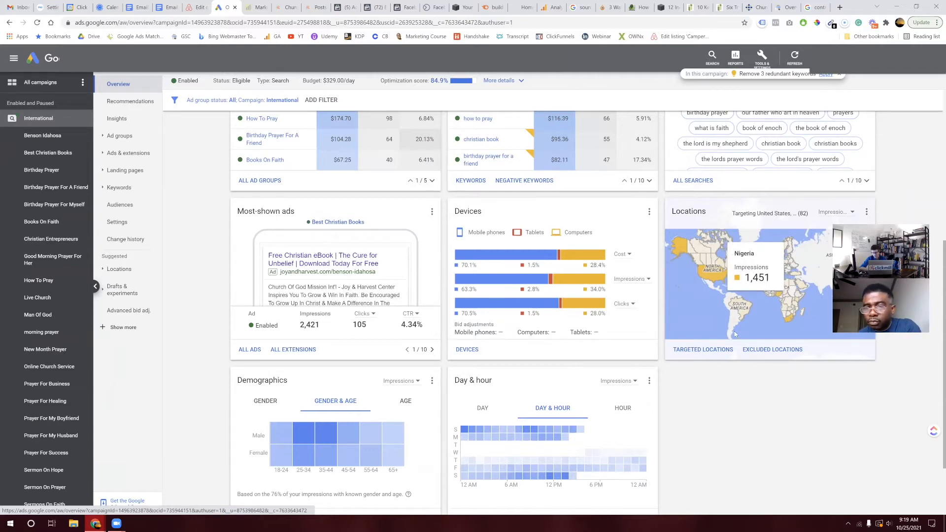
{"action": "left_click", "coordinate": [839, 215]}
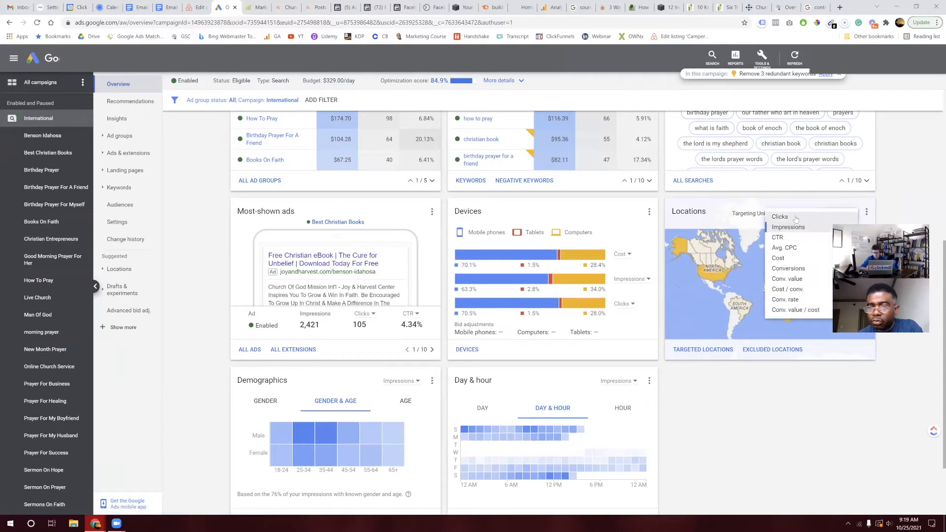
{"action": "left_click", "coordinate": [788, 312]}
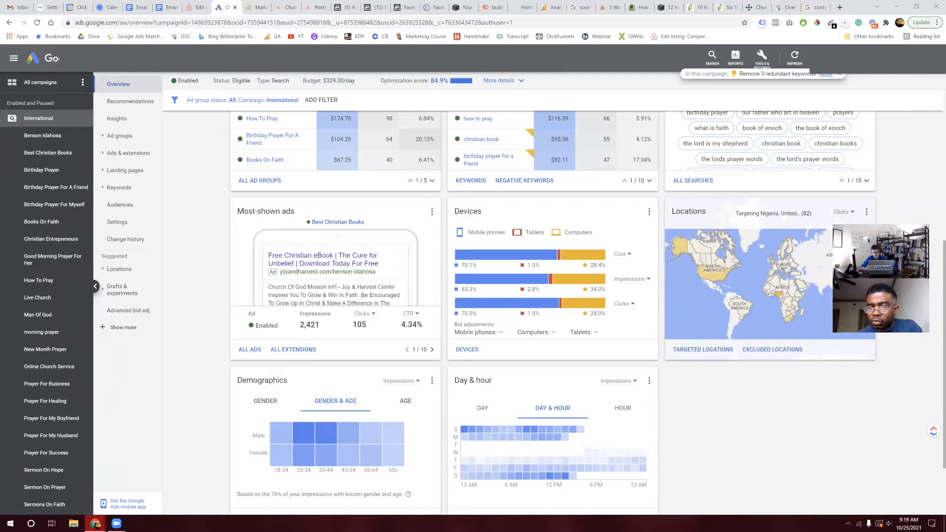
{"action": "mouse_move", "coordinate": [716, 281]}
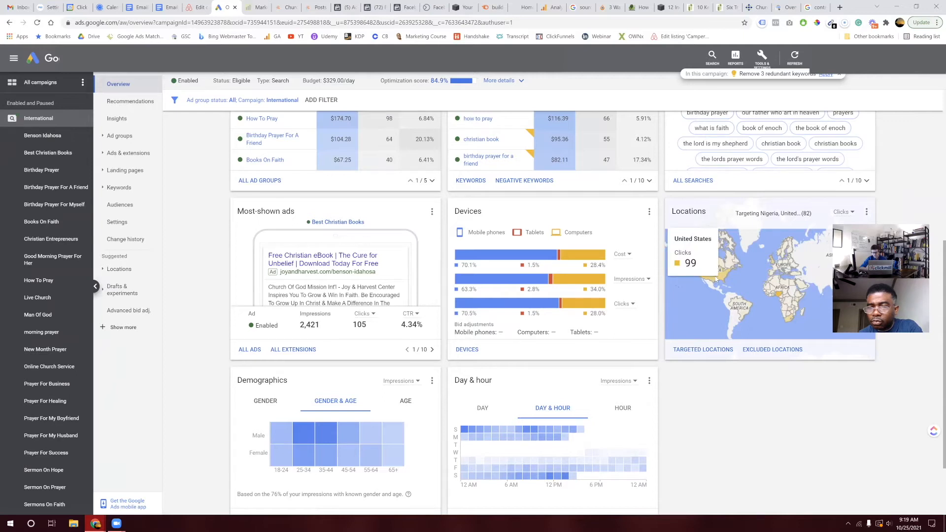
{"action": "key", "text": "ctrl+plus"}
{"action": "key", "text": "ctrl+plus"}
{"action": "key", "text": "ctrl+plus"}
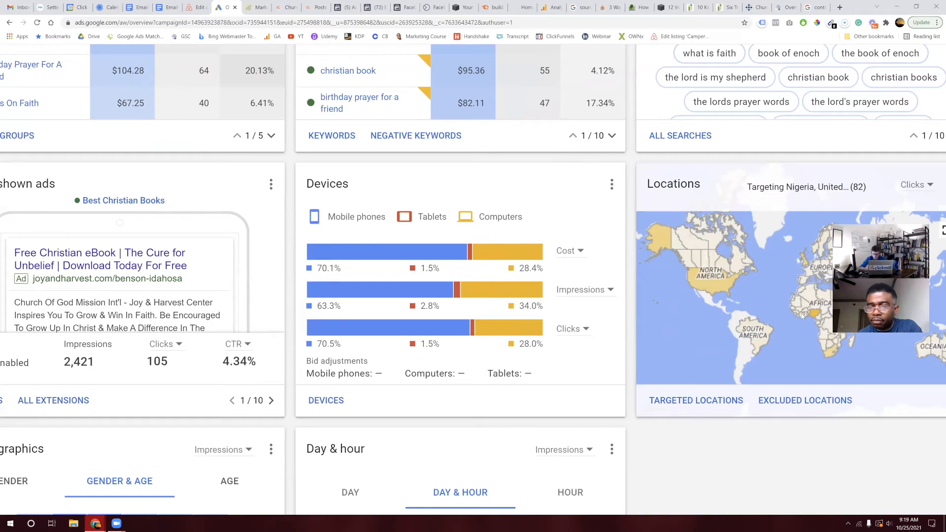
{"action": "mouse_move", "coordinate": [816, 314]}
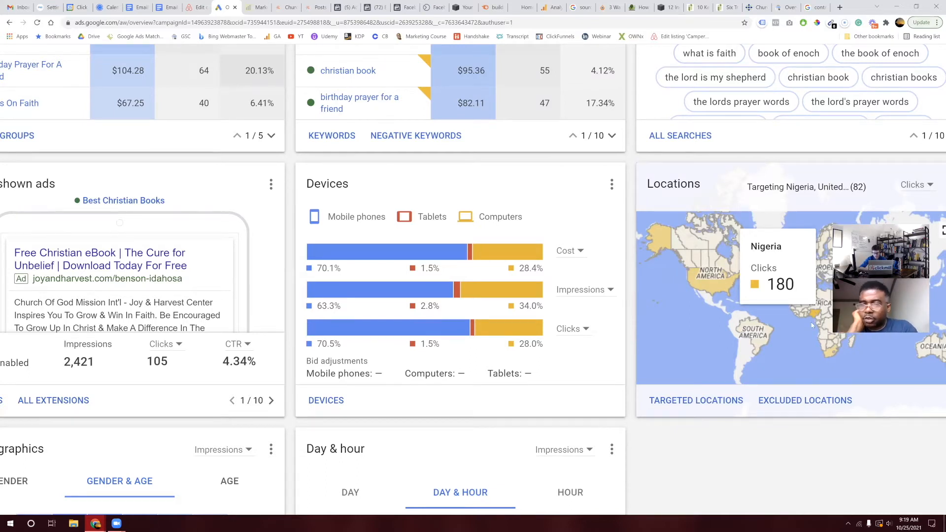
{"action": "mouse_move", "coordinate": [833, 354]}
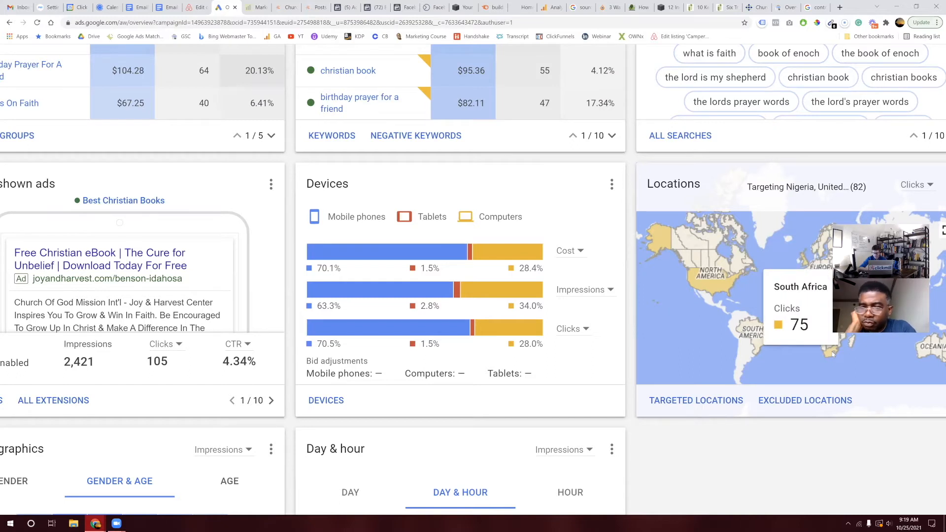
{"action": "scroll", "coordinate": [782, 351], "scroll_direction": "down", "scroll_amount": 1}
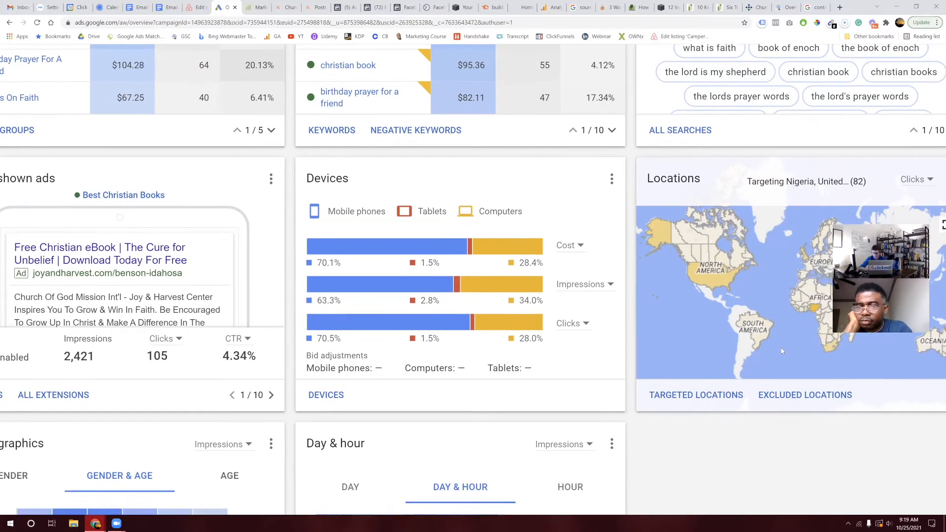
{"action": "scroll", "coordinate": [782, 351], "scroll_direction": "down", "scroll_amount": 3}
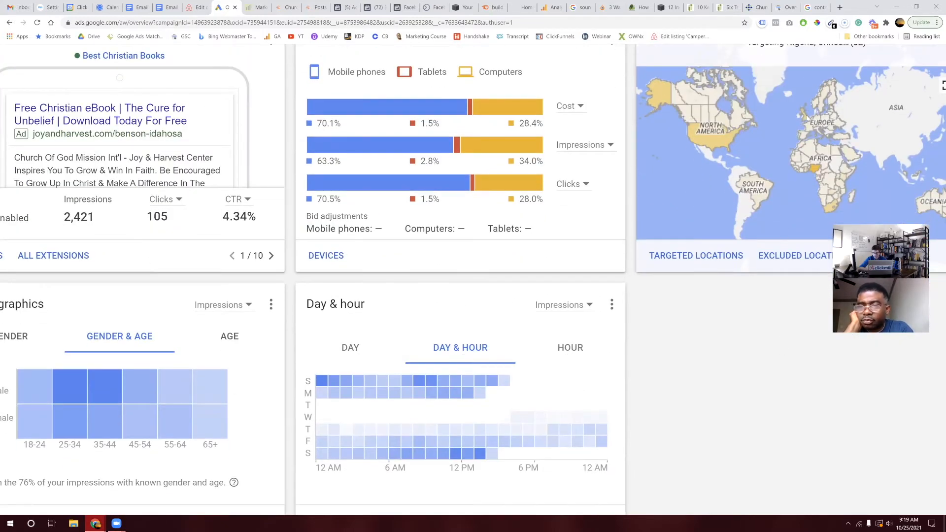
{"action": "mouse_move", "coordinate": [808, 119]}
{"action": "mouse_move", "coordinate": [834, 184]}
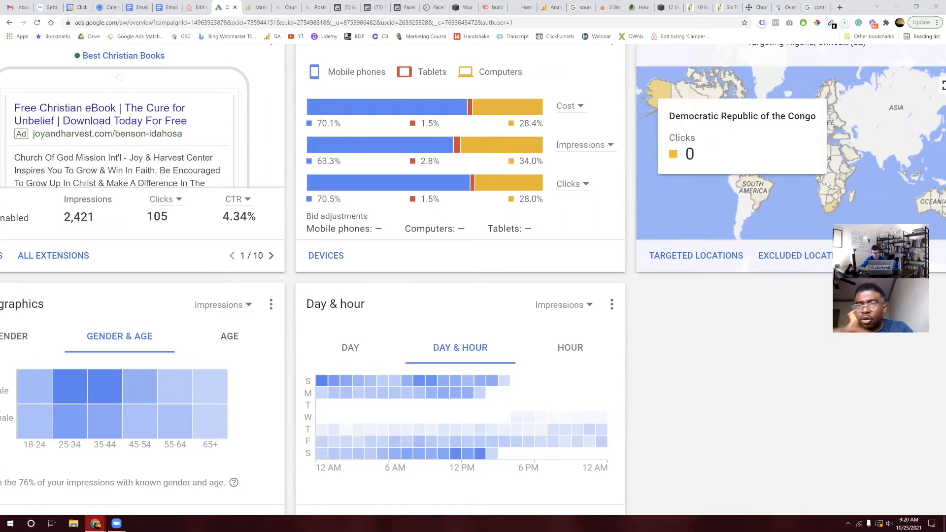
{"action": "mouse_move", "coordinate": [808, 151]}
{"action": "left_click", "coordinate": [785, 232]}
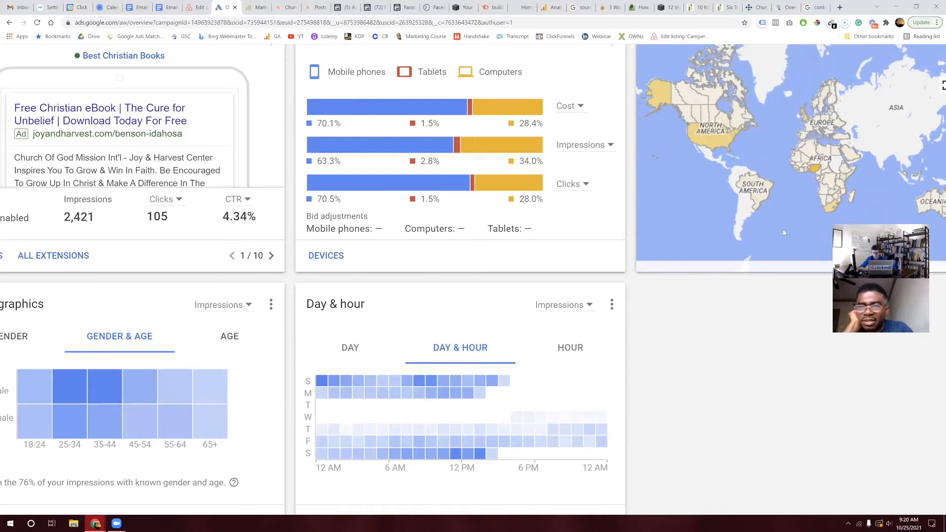
{"action": "mouse_move", "coordinate": [654, 100]}
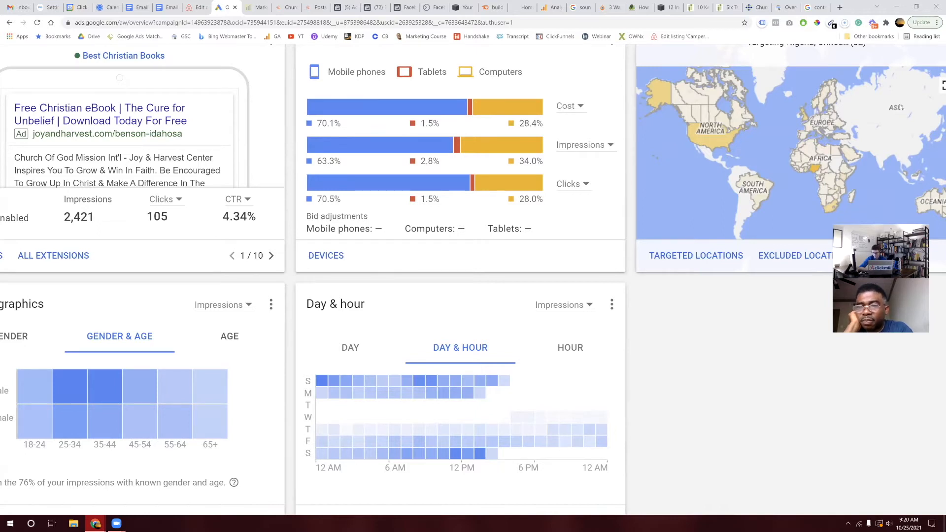
{"action": "mouse_move", "coordinate": [845, 185]}
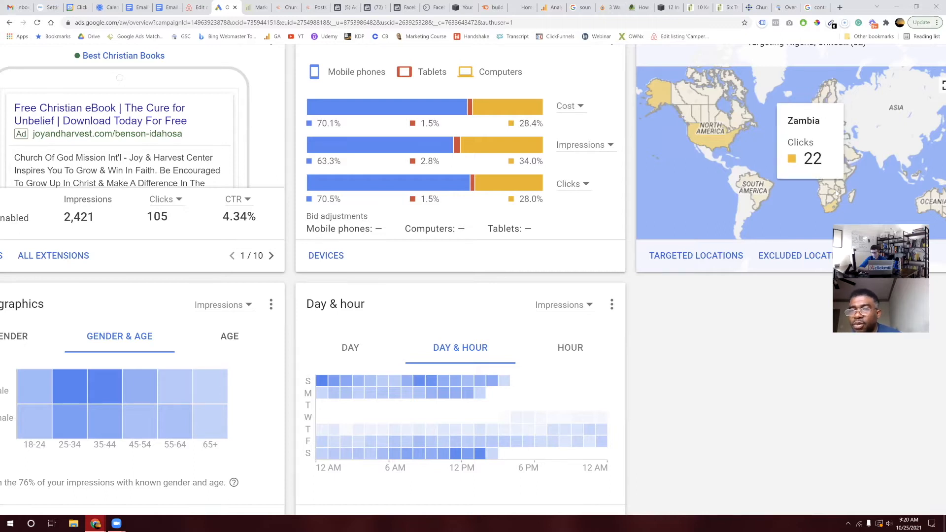
{"action": "key", "text": "ctrl+minus"}
{"action": "key", "text": "ctrl+minus"}
{"action": "key", "text": "ctrl+minus"}
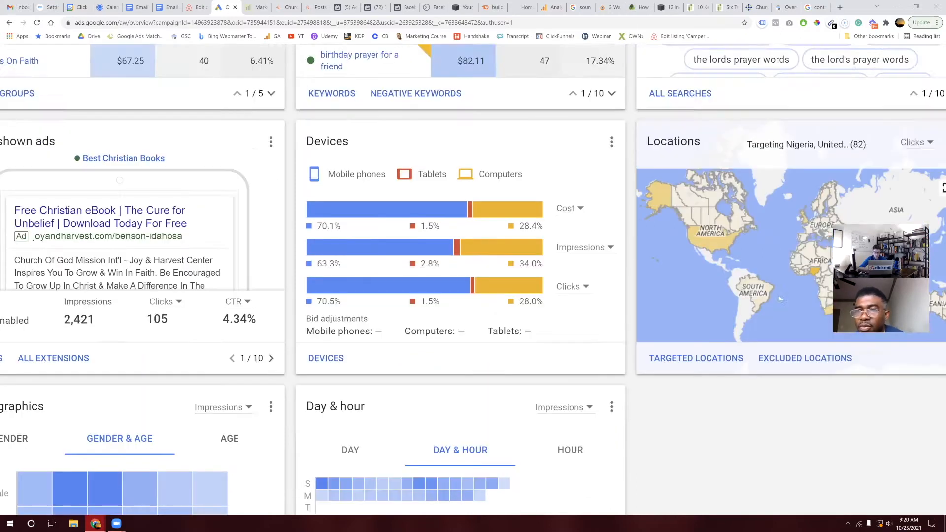
{"action": "scroll", "coordinate": [779, 299], "scroll_direction": "up", "scroll_amount": 4}
{"action": "scroll", "coordinate": [779, 299], "scroll_direction": "up", "scroll_amount": 3}
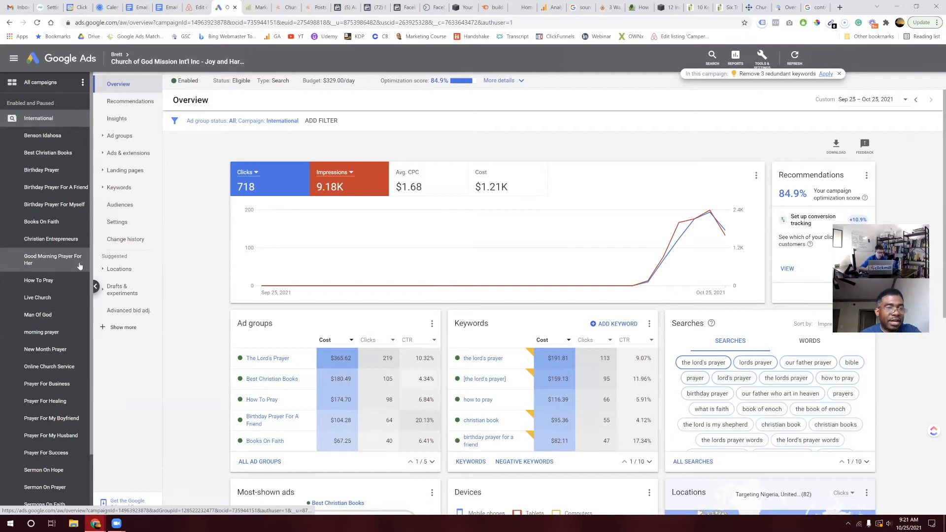
{"action": "scroll", "coordinate": [56, 367], "scroll_direction": "down", "scroll_amount": 2}
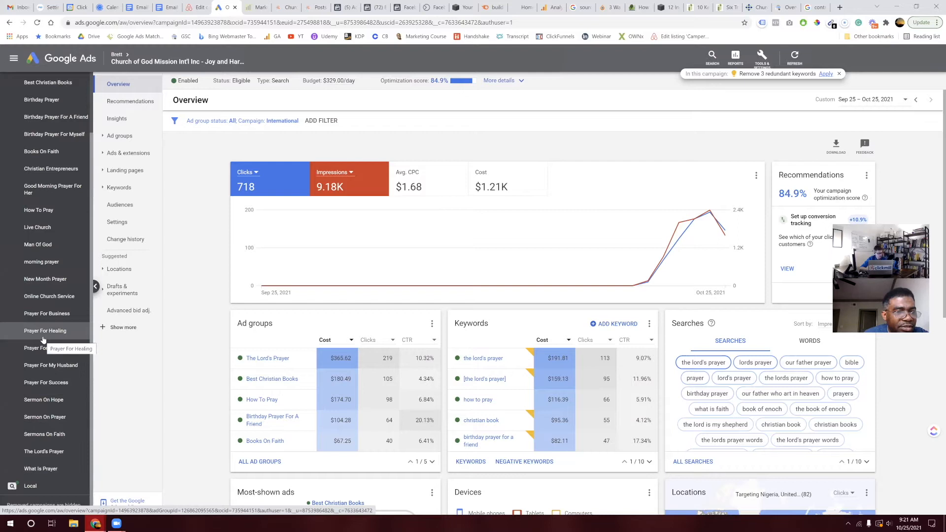
Step: Open the morning prayer ad group's Ads list and start editing its responsive search ad
{"action": "left_click", "coordinate": [69, 268]}
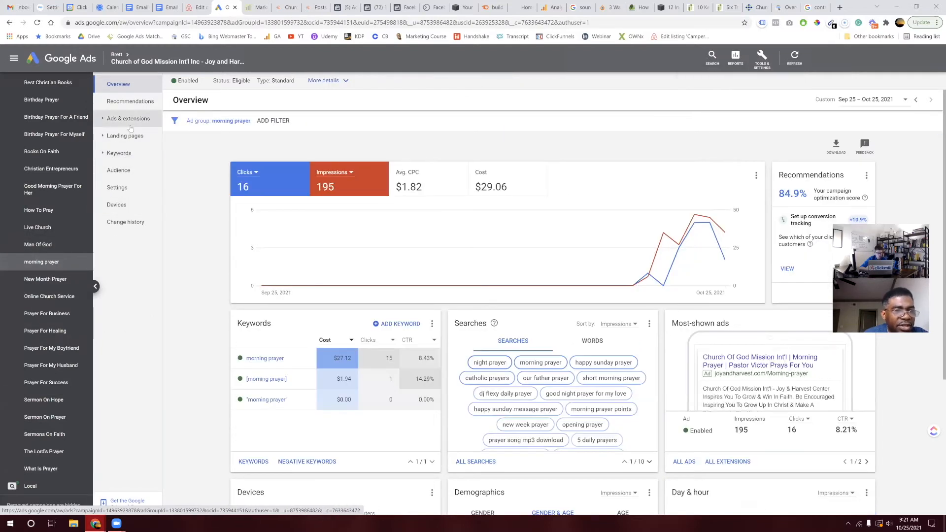
{"action": "left_click", "coordinate": [130, 126]}
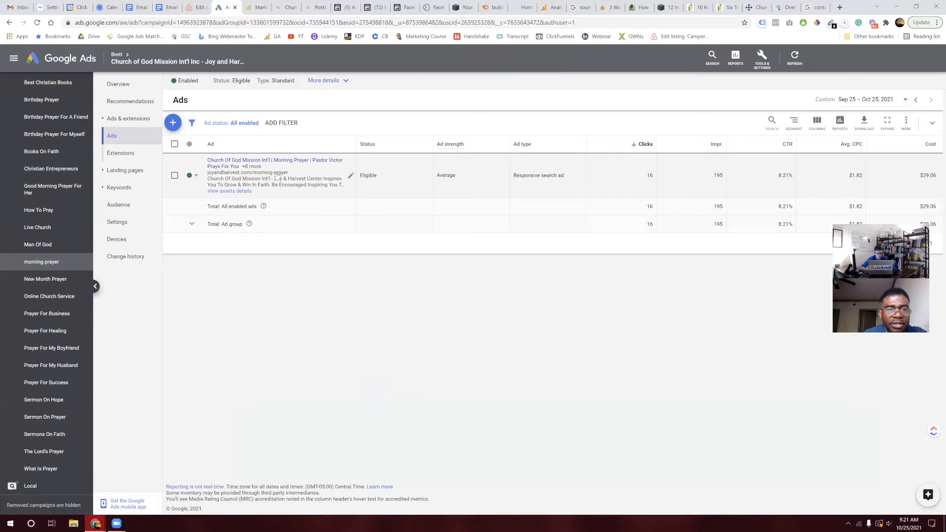
{"action": "left_click", "coordinate": [351, 178]}
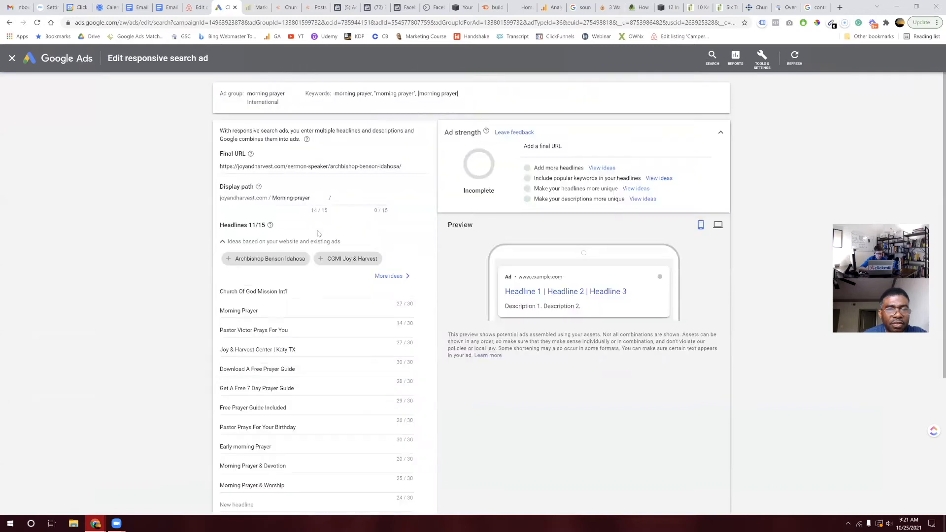
Step: Change the first display path segment's capital M to lowercase 'morning-prayer' and save the ad
{"action": "scroll", "coordinate": [317, 338], "scroll_direction": "down", "scroll_amount": 1}
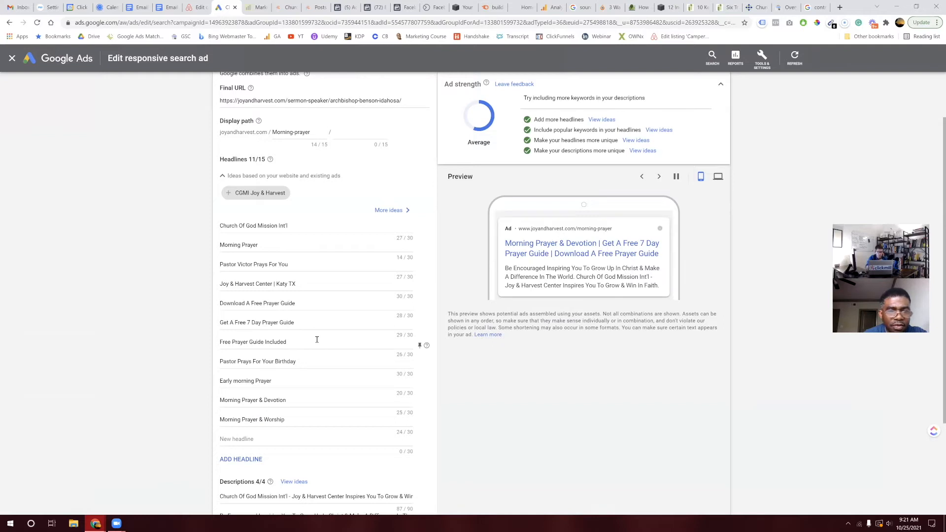
{"action": "scroll", "coordinate": [317, 339], "scroll_direction": "down", "scroll_amount": 1}
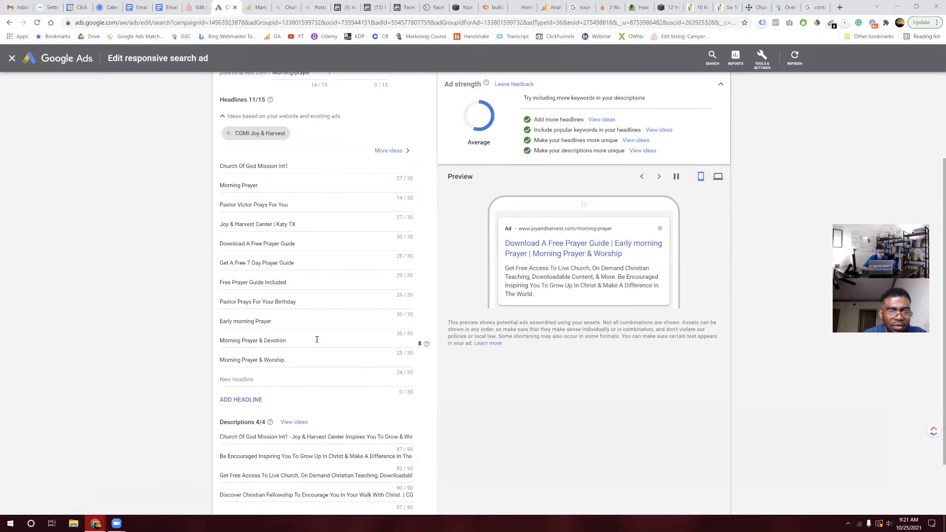
{"action": "scroll", "coordinate": [317, 339], "scroll_direction": "down", "scroll_amount": 1}
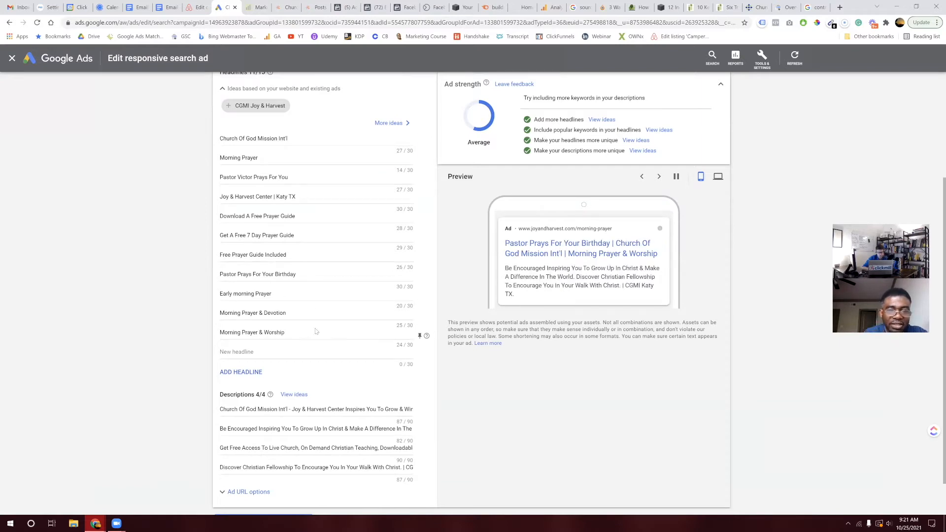
{"action": "scroll", "coordinate": [311, 336], "scroll_direction": "up", "scroll_amount": 1}
{"action": "scroll", "coordinate": [311, 337], "scroll_direction": "up", "scroll_amount": 2}
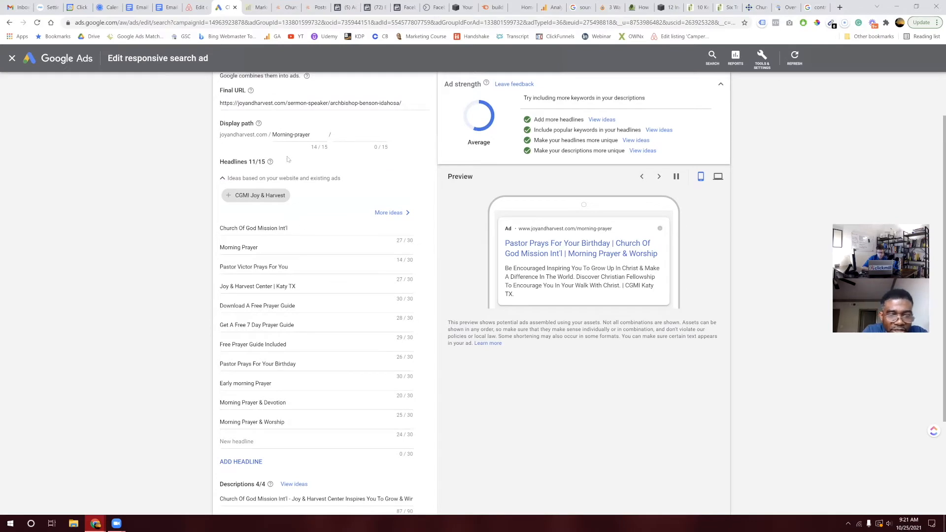
{"action": "left_click", "coordinate": [278, 134]}
{"action": "key", "text": "BackSpace"}
{"action": "type", "text": "m"}
{"action": "scroll", "coordinate": [310, 169], "scroll_direction": "down", "scroll_amount": 3}
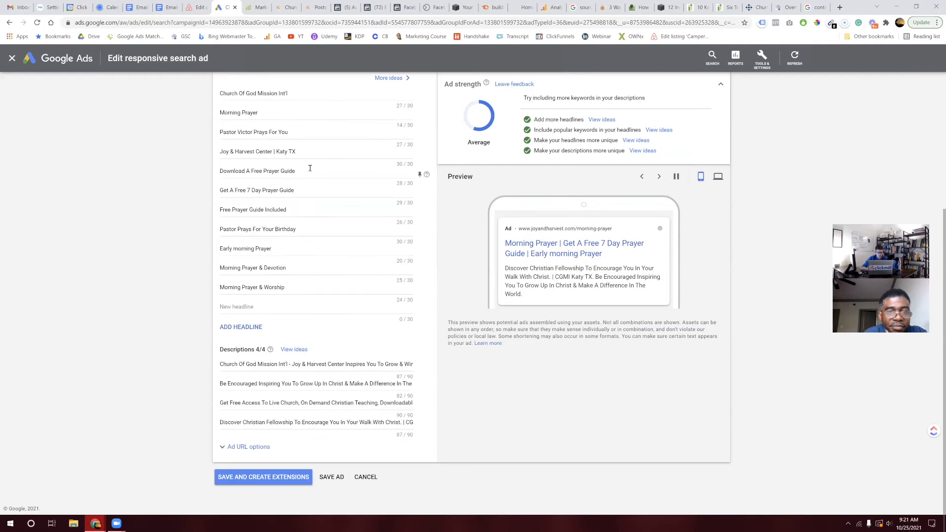
{"action": "left_click", "coordinate": [332, 477]}
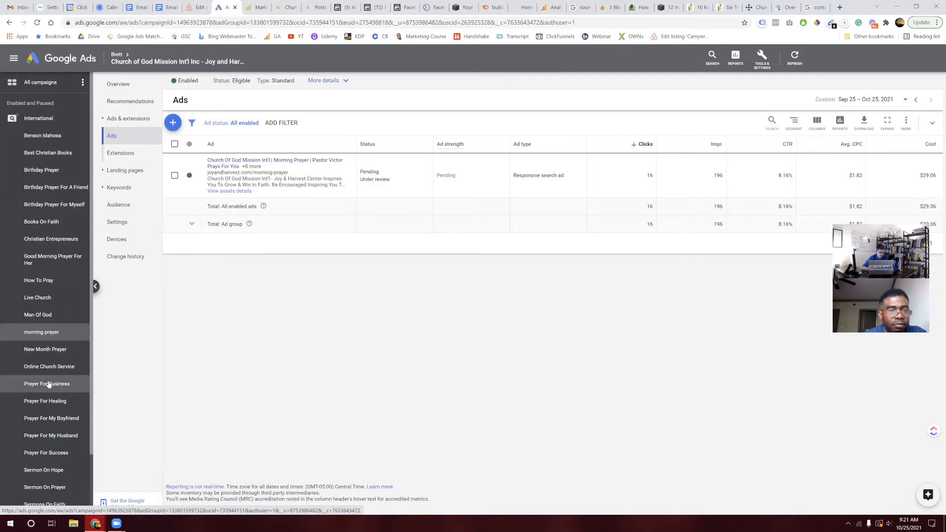
Step: In the New Month Prayer ad, replace 'Happy Birthday' with 'New Month' and add a 'Happy New Month' headline
{"action": "left_click", "coordinate": [72, 353]}
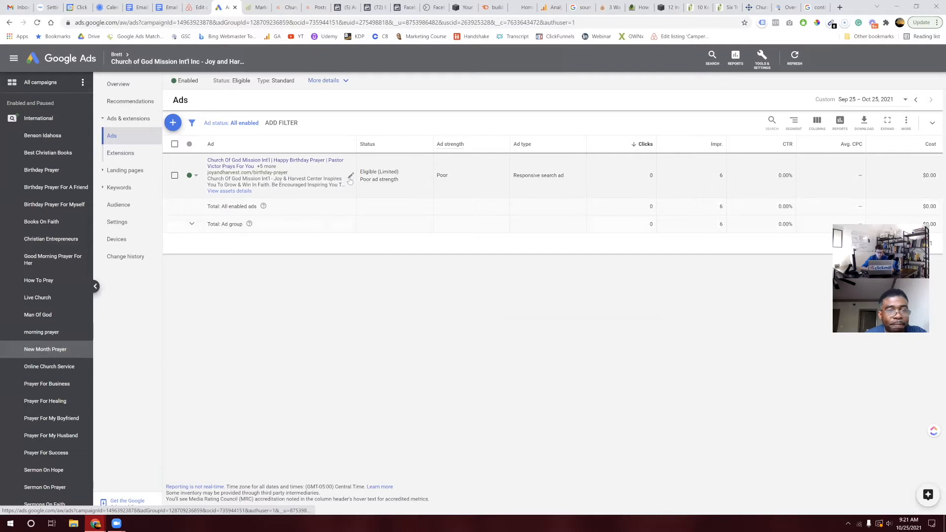
{"action": "left_click", "coordinate": [351, 181]}
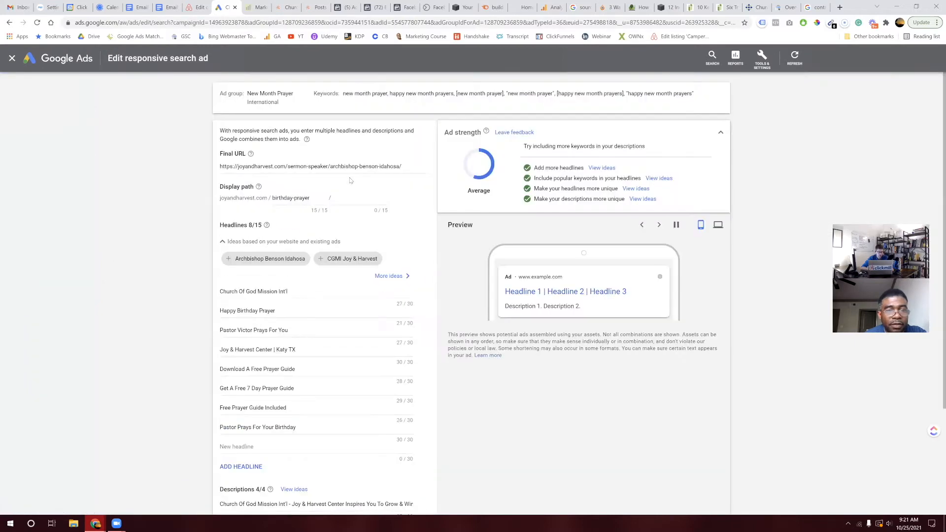
{"action": "scroll", "coordinate": [351, 181], "scroll_direction": "down", "scroll_amount": 3}
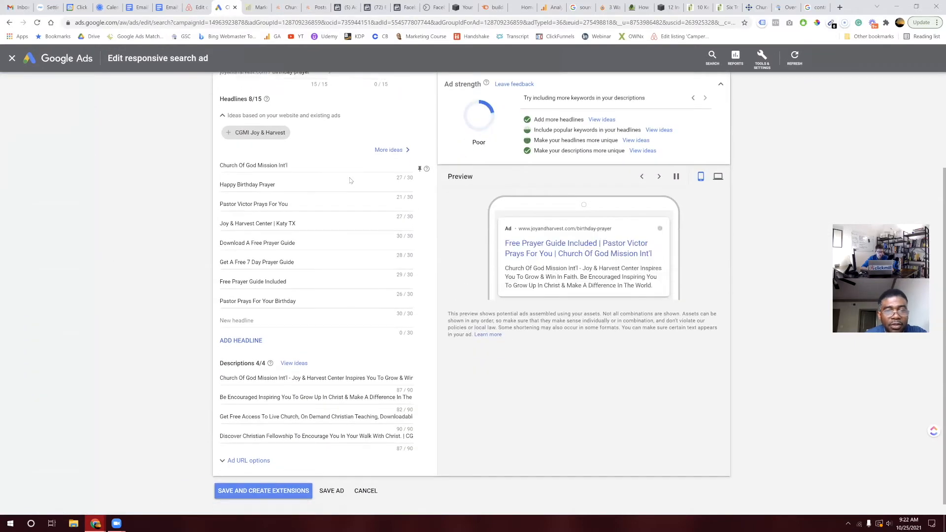
{"action": "left_click_drag", "start_coordinate": [259, 183], "coordinate": [202, 192]}
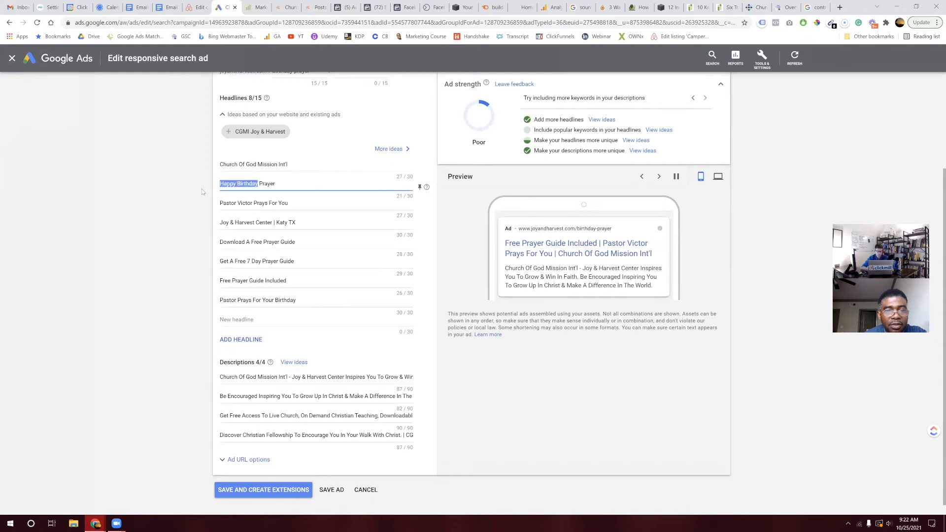
{"action": "type", "text": "New Month"}
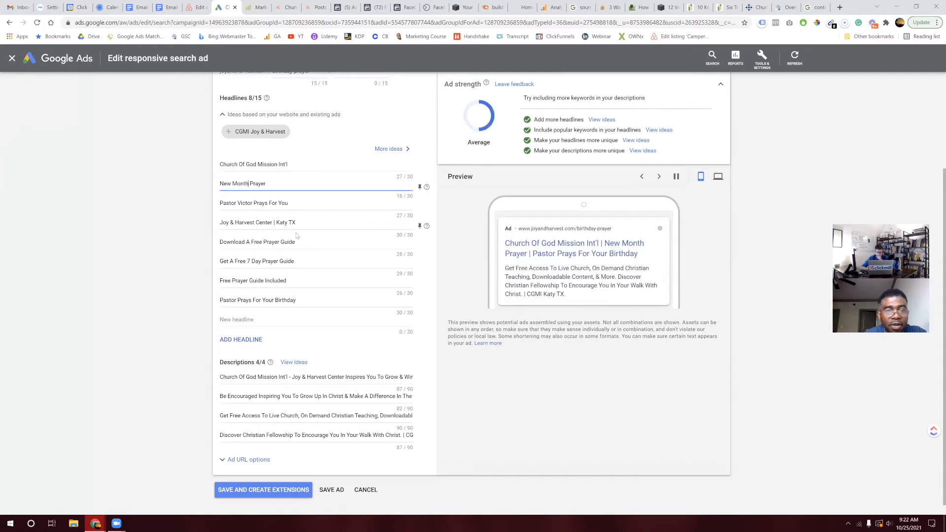
{"action": "left_click", "coordinate": [301, 321]}
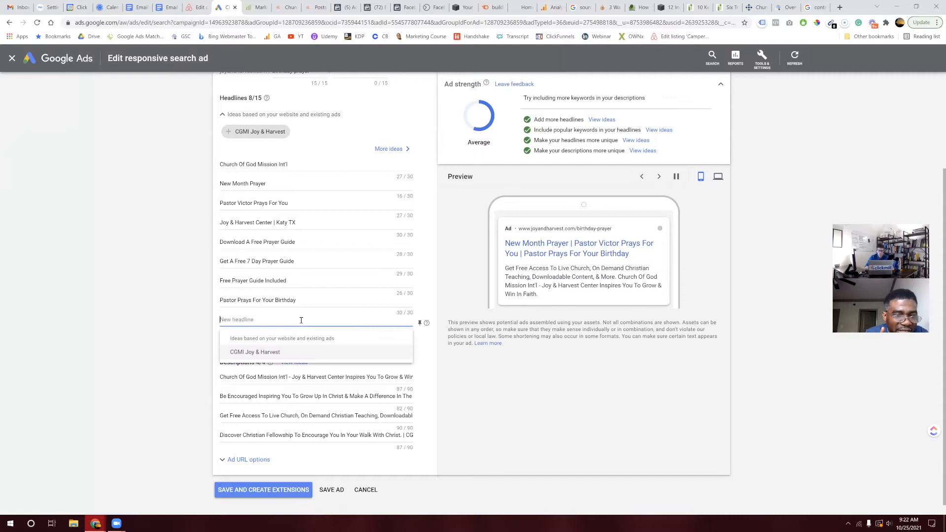
{"action": "type", "text": "Happy New Month Prayer"}
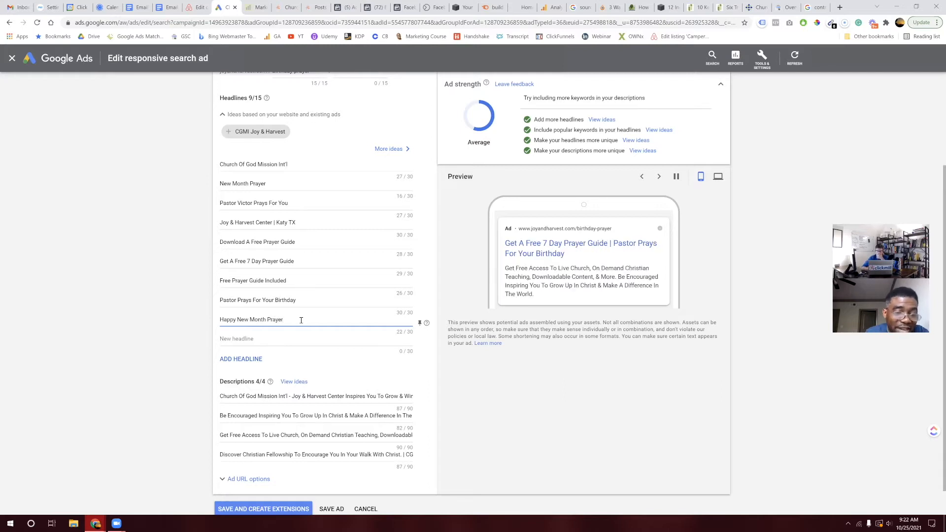
Step: Shorten the headline 'Pastor Prays For Your Birthday' to 'Pastor Prays For You' and save the ad
{"action": "scroll", "coordinate": [302, 323], "scroll_direction": "down", "scroll_amount": 1}
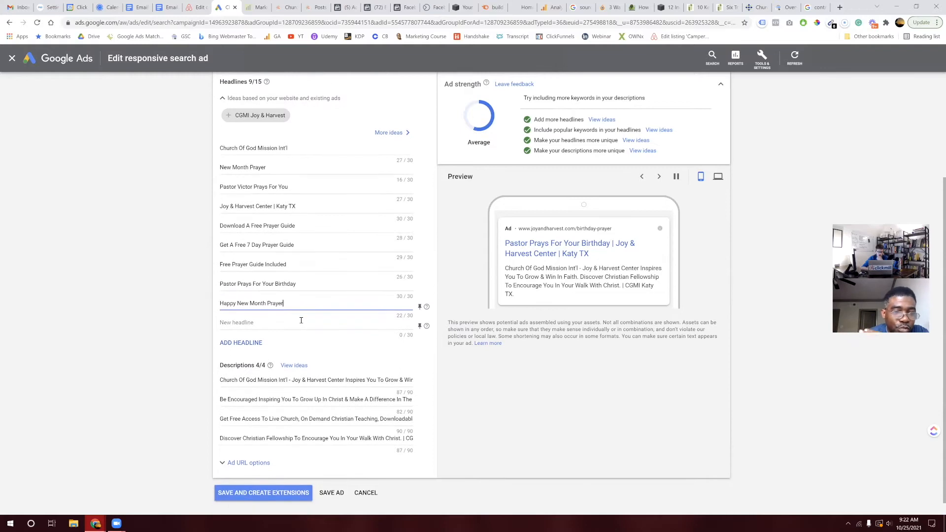
{"action": "left_click", "coordinate": [307, 284]}
{"action": "left_click_drag", "start_coordinate": [308, 283], "coordinate": [261, 286]}
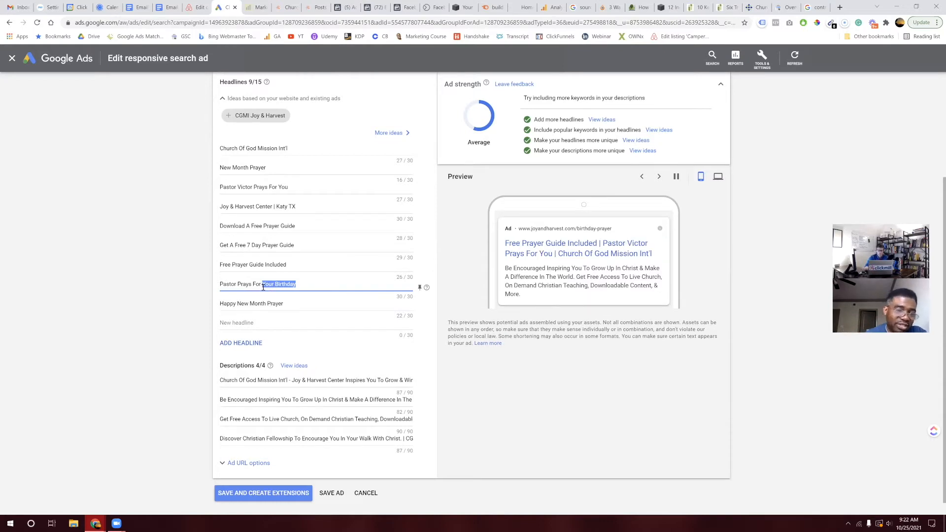
{"action": "key", "text": "BackSpace"}
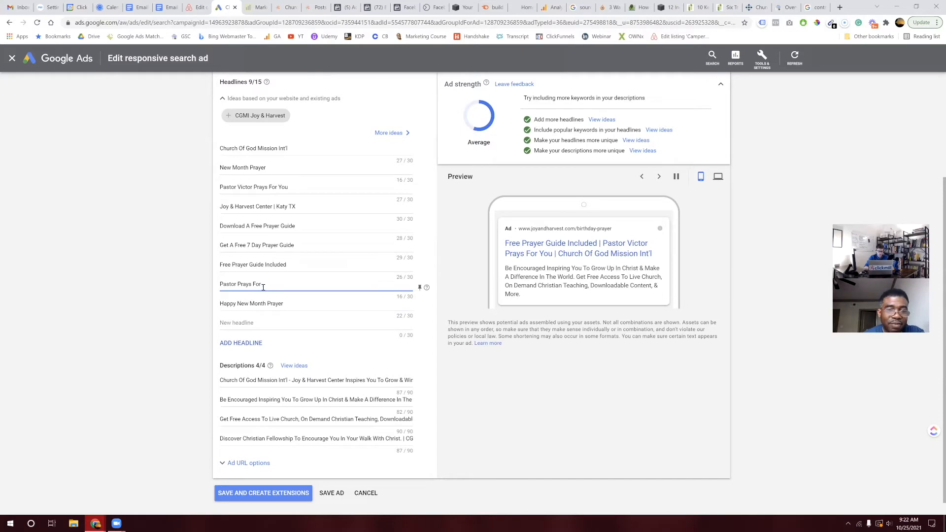
{"action": "type", "text": "You"}
{"action": "left_click", "coordinate": [345, 492]}
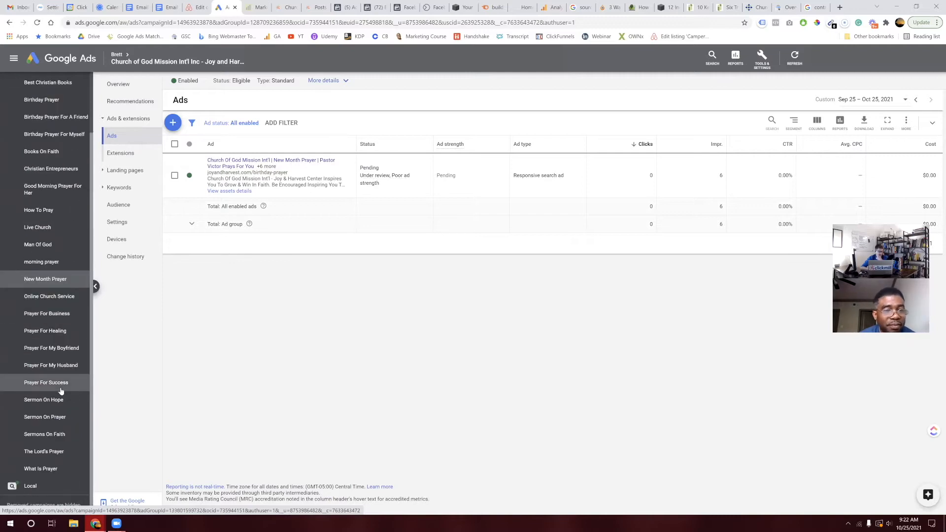
Step: Browse the campaign list, then open Campaign settings for All campaigns, listing Local and International at $329.00/day
{"action": "scroll", "coordinate": [45, 444], "scroll_direction": "down", "scroll_amount": 2}
{"action": "left_click", "coordinate": [39, 459]}
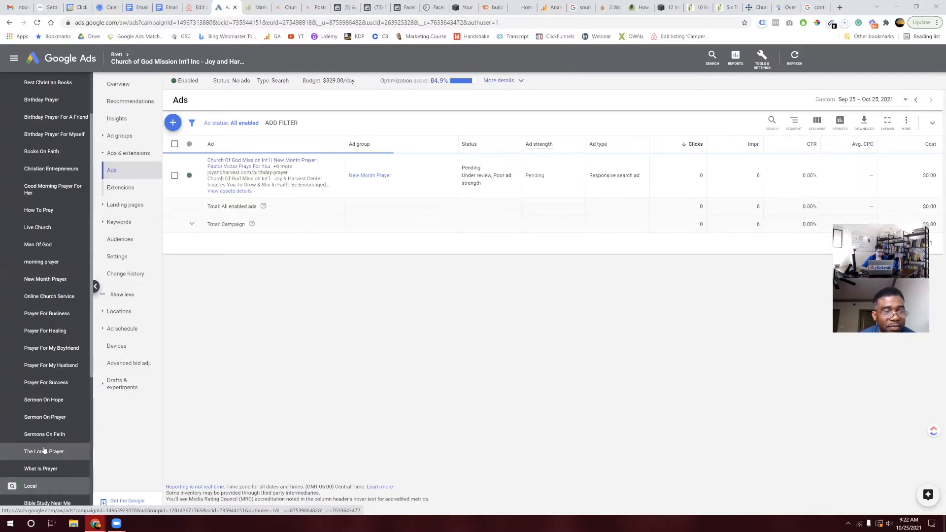
{"action": "scroll", "coordinate": [42, 453], "scroll_direction": "down", "scroll_amount": 4}
{"action": "scroll", "coordinate": [44, 449], "scroll_direction": "up", "scroll_amount": 4}
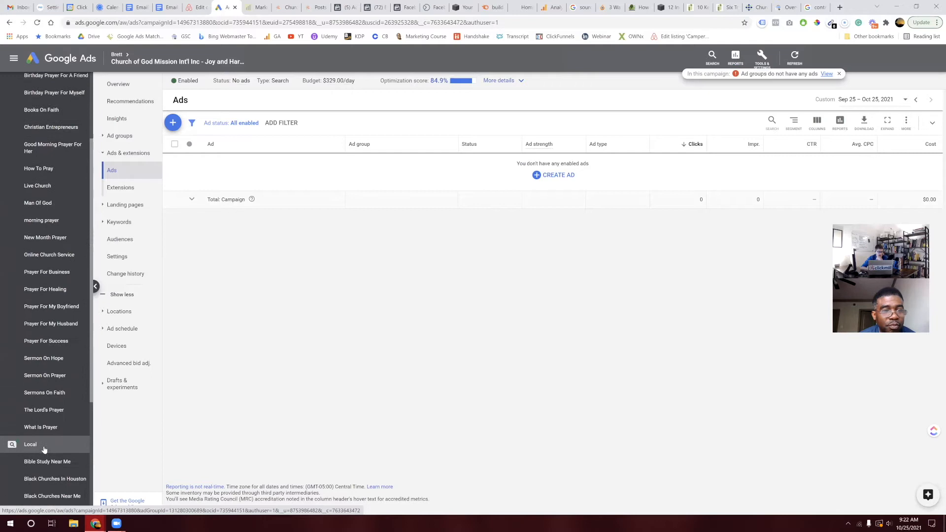
{"action": "scroll", "coordinate": [44, 449], "scroll_direction": "down", "scroll_amount": 4}
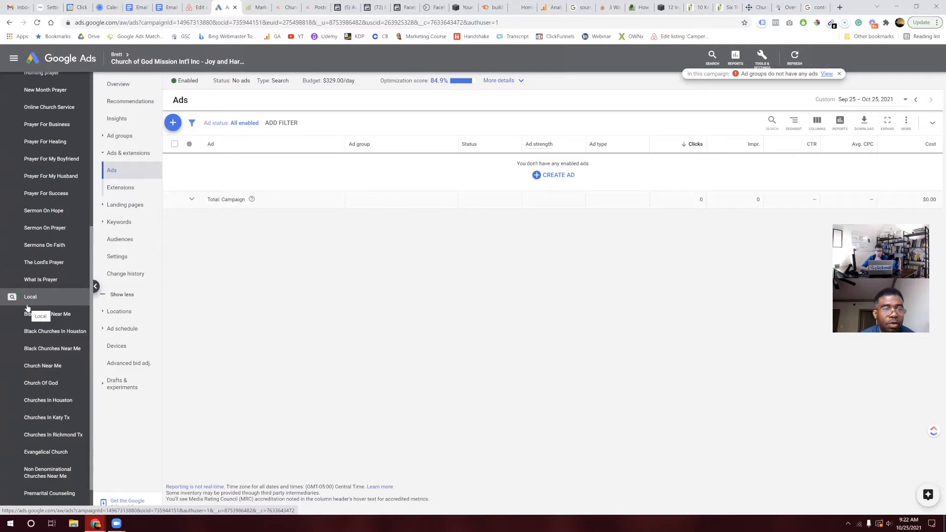
{"action": "scroll", "coordinate": [41, 279], "scroll_direction": "up", "scroll_amount": 5}
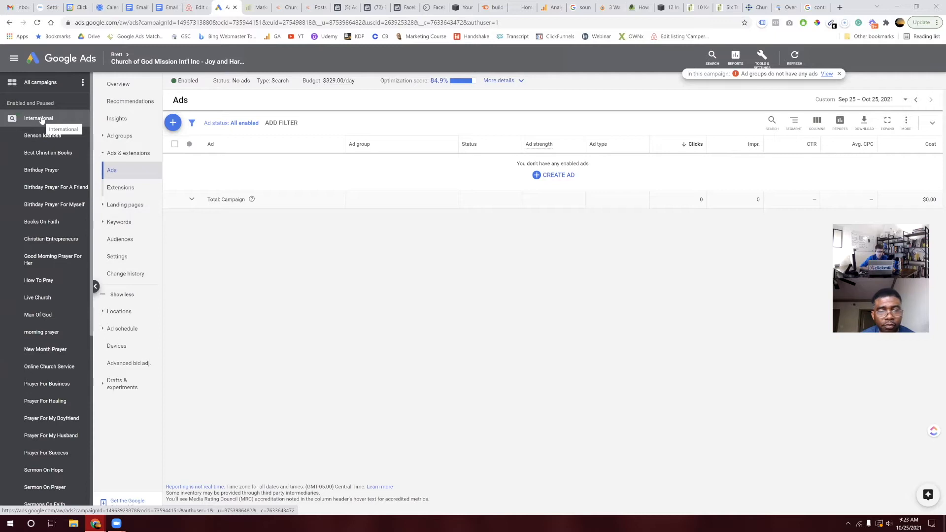
{"action": "scroll", "coordinate": [44, 434], "scroll_direction": "down", "scroll_amount": 1}
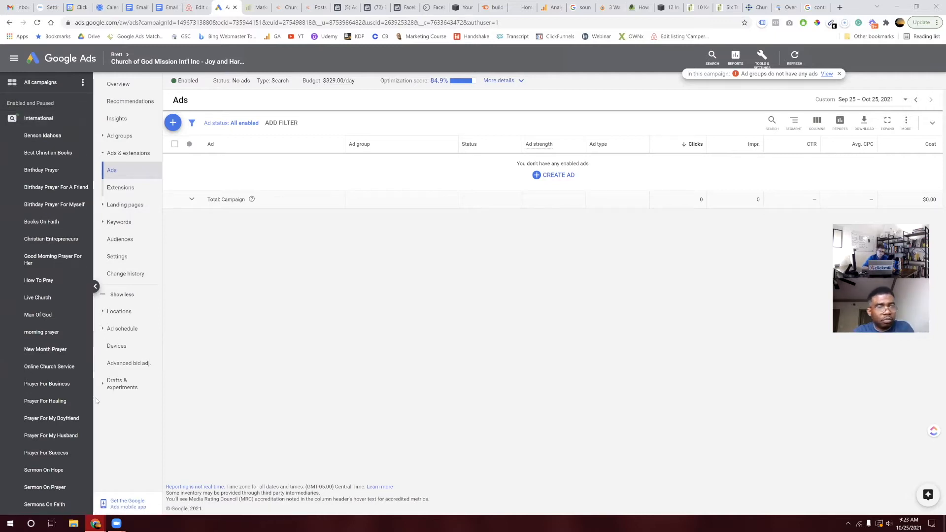
{"action": "scroll", "coordinate": [45, 459], "scroll_direction": "down", "scroll_amount": 5}
{"action": "scroll", "coordinate": [69, 261], "scroll_direction": "up", "scroll_amount": 2}
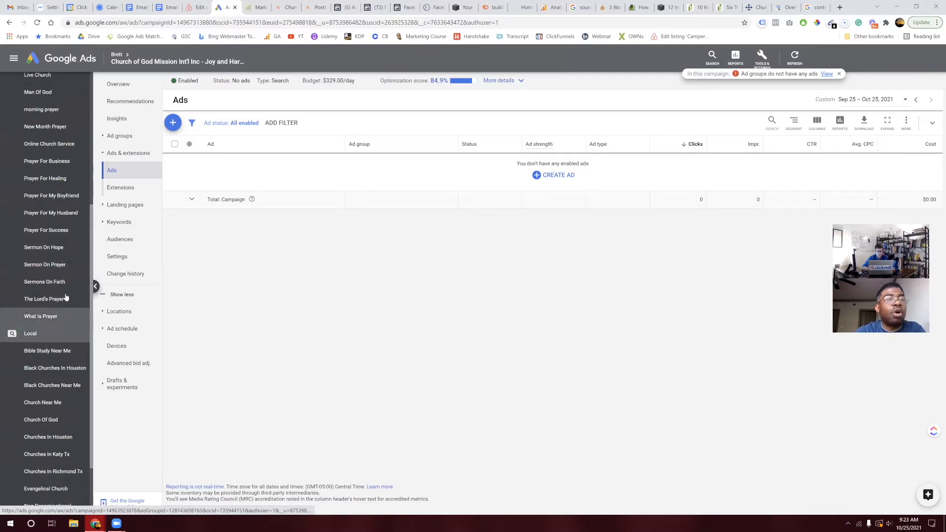
{"action": "scroll", "coordinate": [66, 299], "scroll_direction": "up", "scroll_amount": 5}
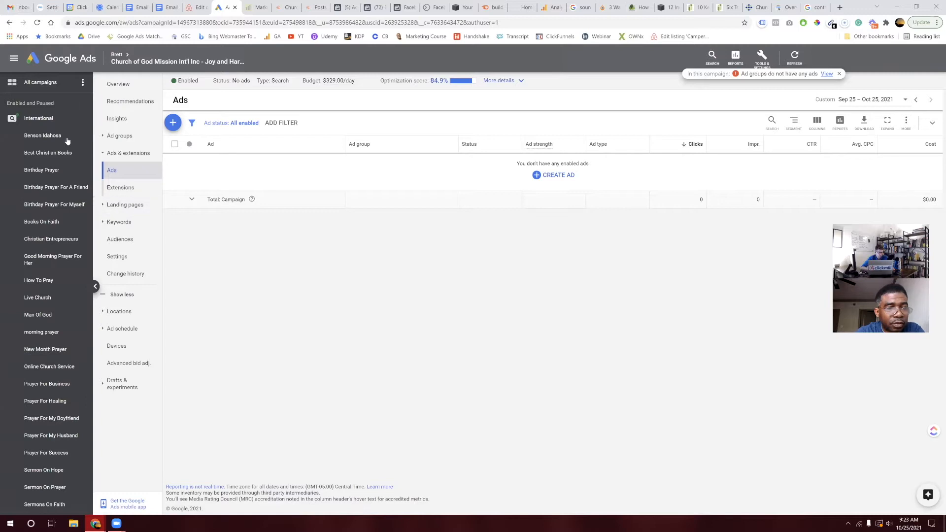
{"action": "left_click", "coordinate": [49, 82]}
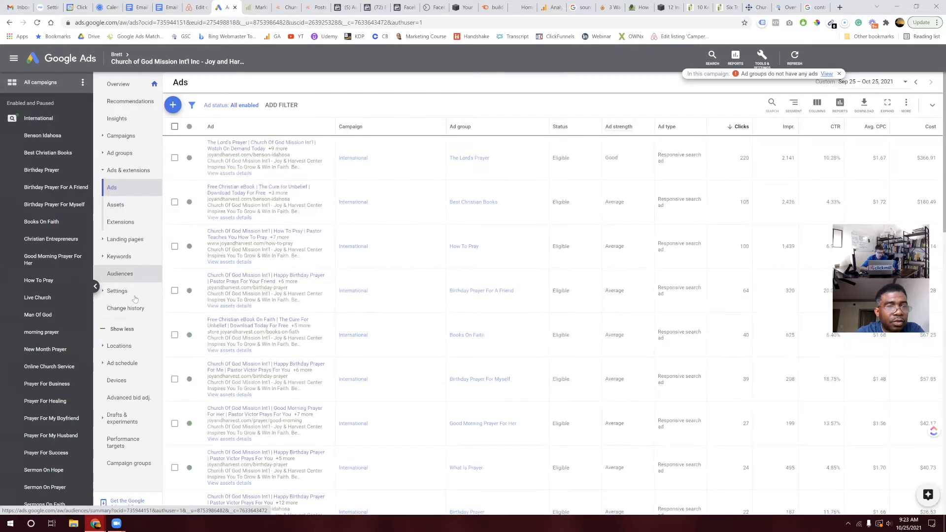
{"action": "left_click", "coordinate": [132, 292]}
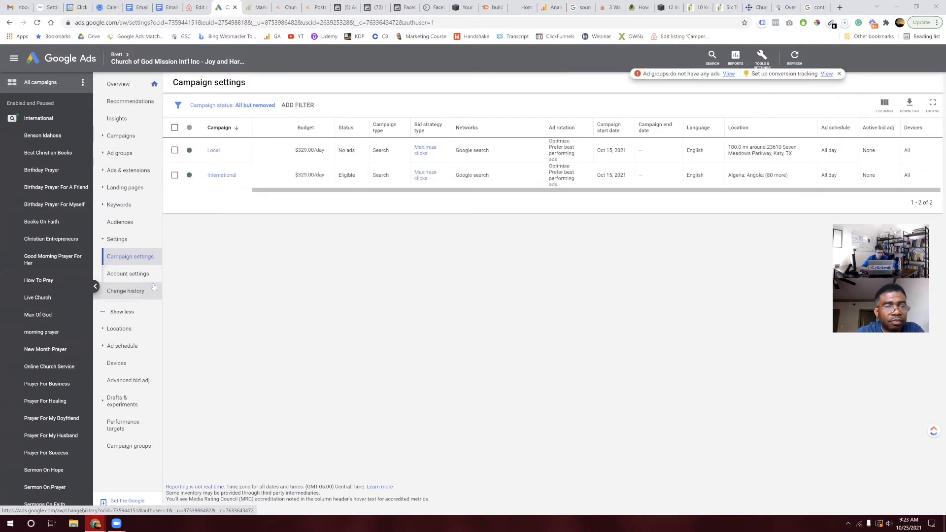
Step: Look over Account settings and its Tracking options, cancel without changes, and go back to the Overview
{"action": "left_click", "coordinate": [129, 274]}
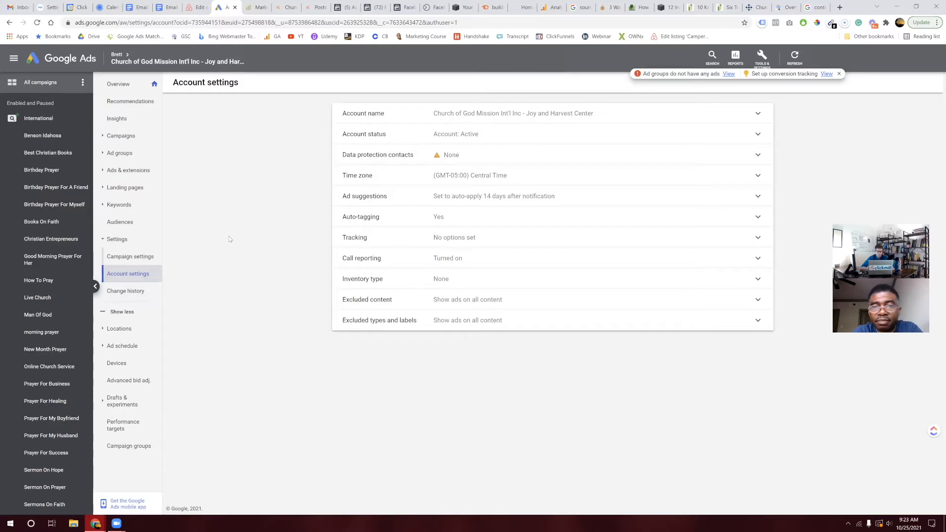
{"action": "left_click", "coordinate": [476, 237]}
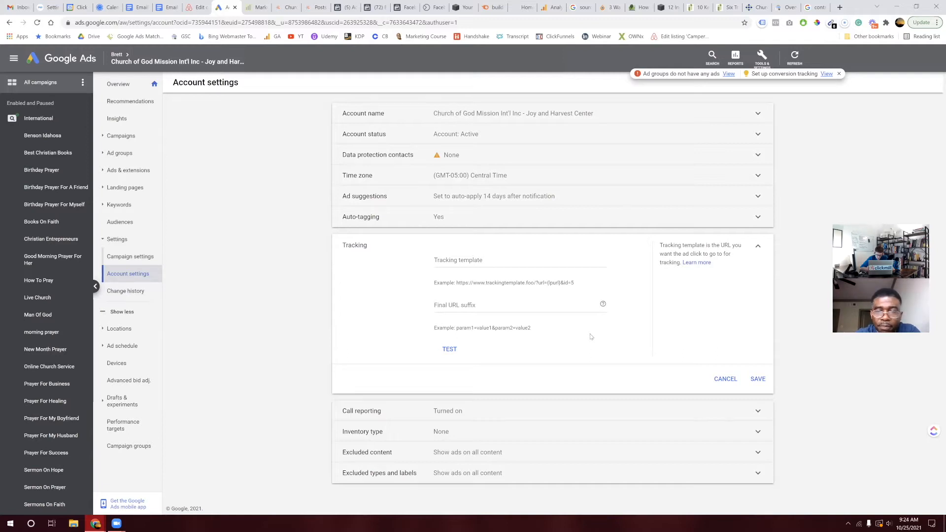
{"action": "mouse_move", "coordinate": [603, 305]}
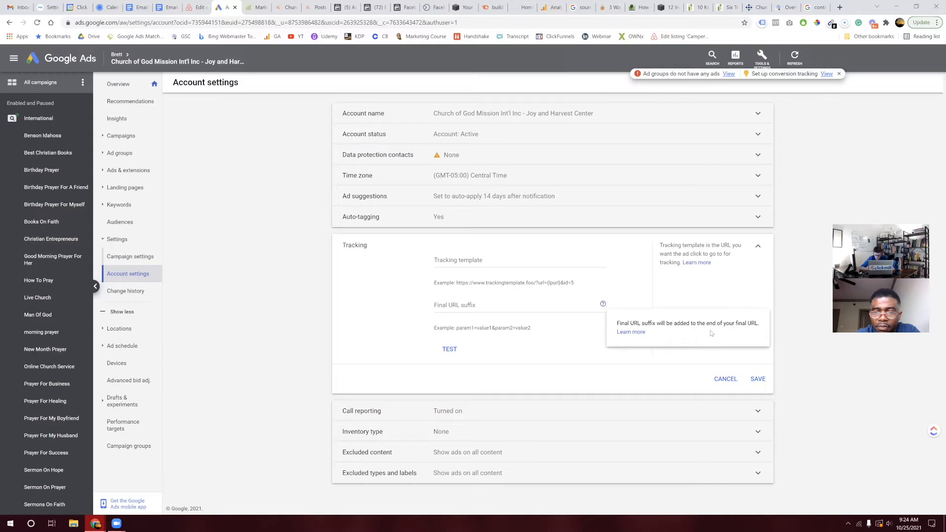
{"action": "left_click", "coordinate": [724, 379]}
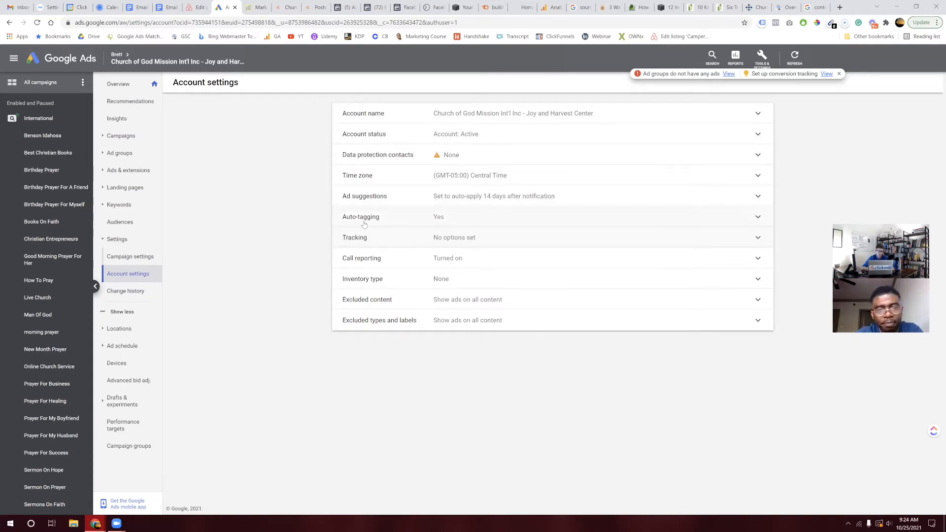
{"action": "left_click", "coordinate": [154, 85]}
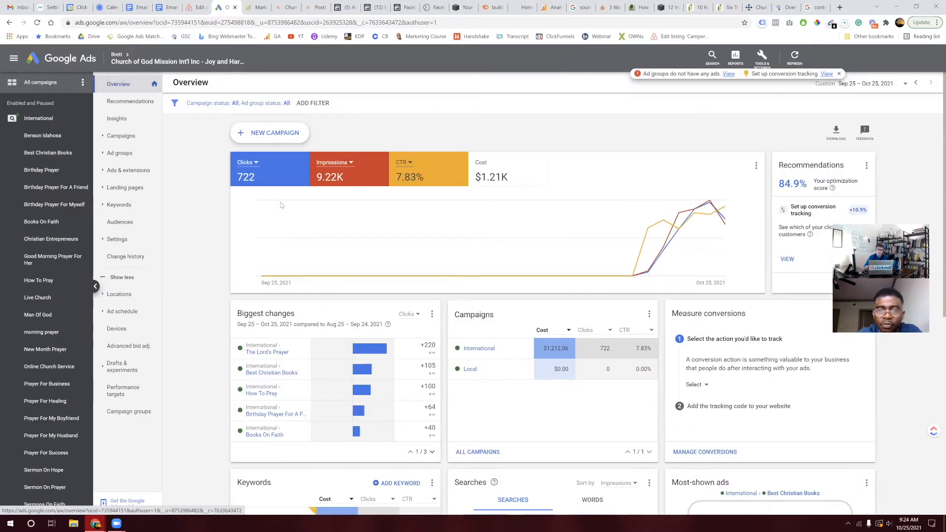
{"action": "left_click", "coordinate": [840, 8]}
{"action": "type", "text": "chu"}
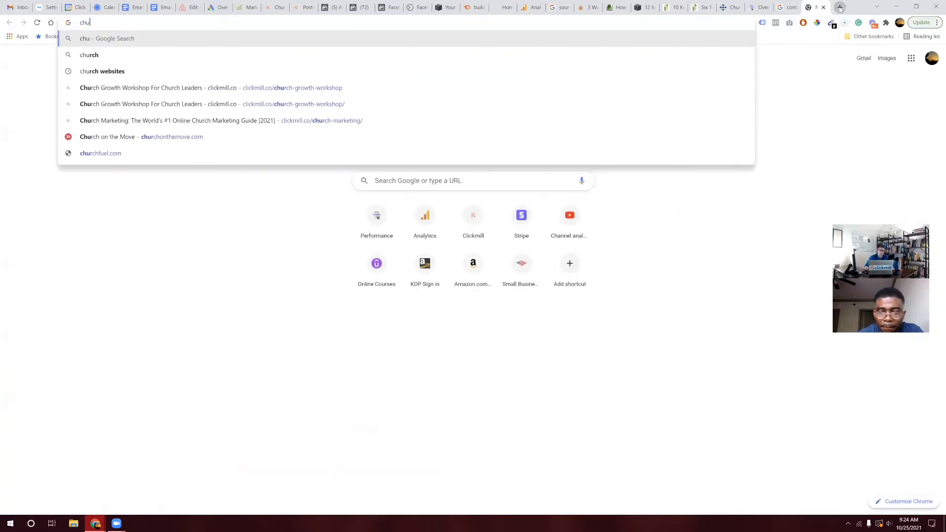
{"action": "key", "text": "BackSpace"}
{"action": "key", "text": "BackSpace"}
{"action": "key", "text": "BackSpace"}
{"action": "type", "text": "joyandharvest.com"}
{"action": "key", "text": "Return"}
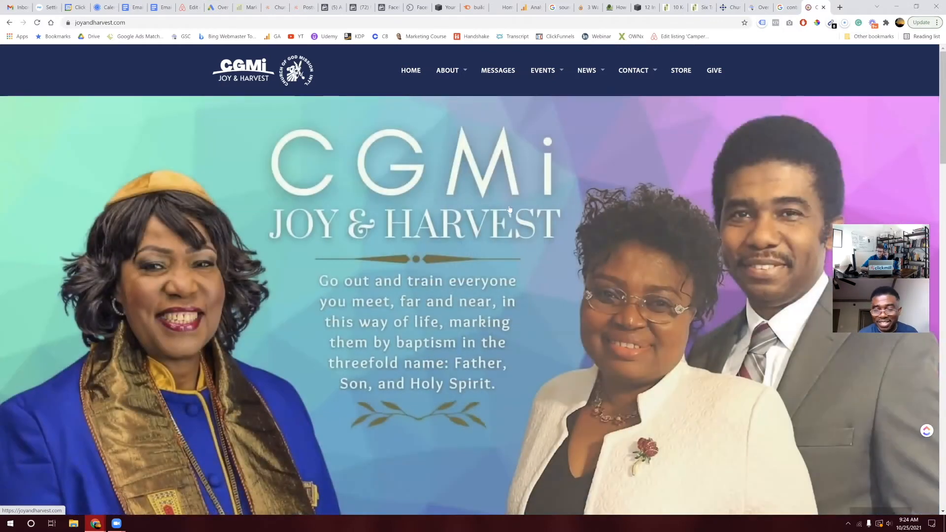
{"action": "mouse_move", "coordinate": [637, 75]}
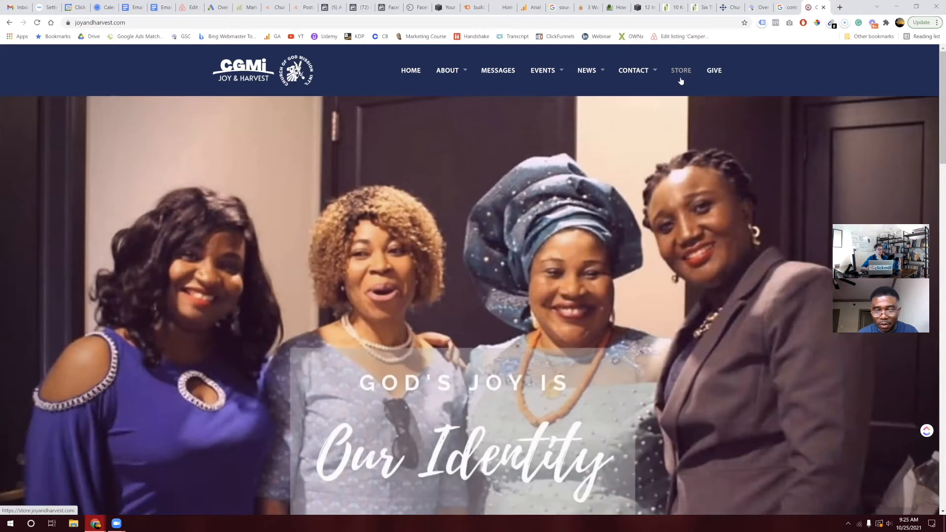
{"action": "mouse_move", "coordinate": [645, 79]}
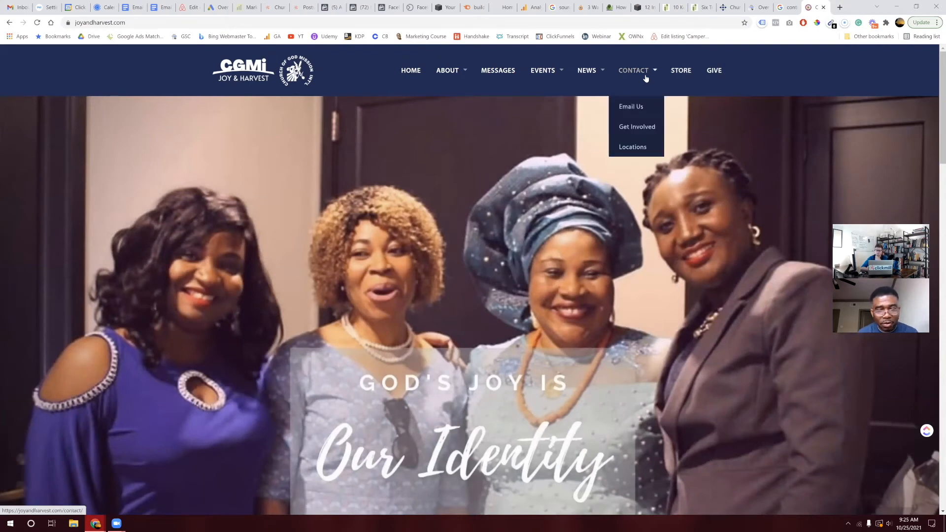
{"action": "mouse_move", "coordinate": [593, 73]}
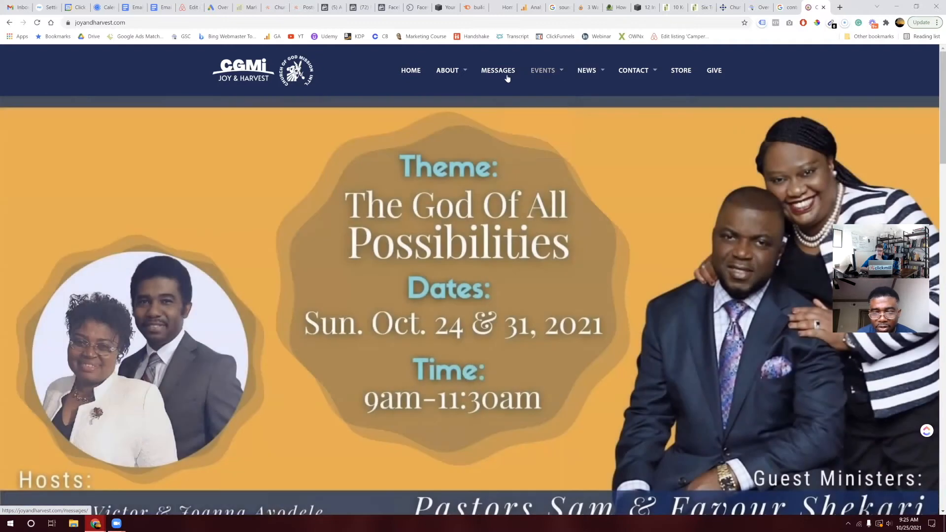
{"action": "mouse_move", "coordinate": [443, 77]}
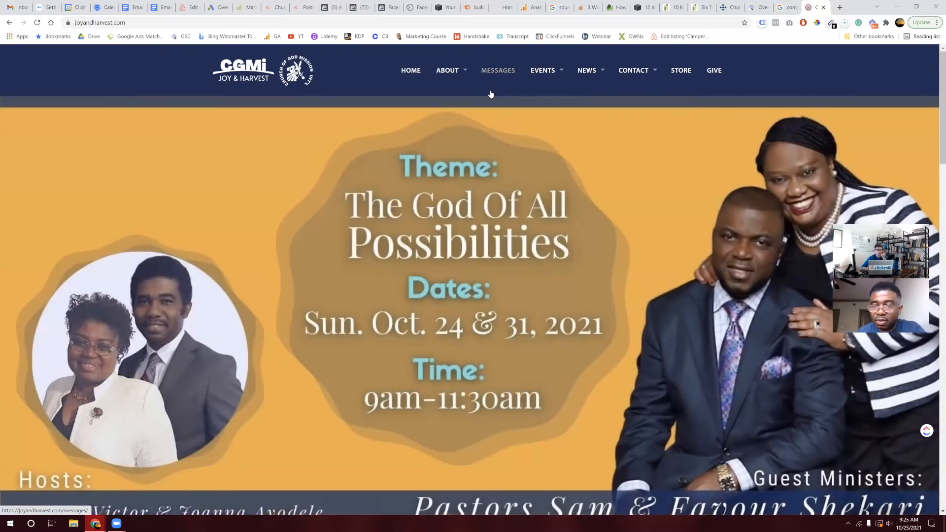
{"action": "mouse_move", "coordinate": [530, 78]}
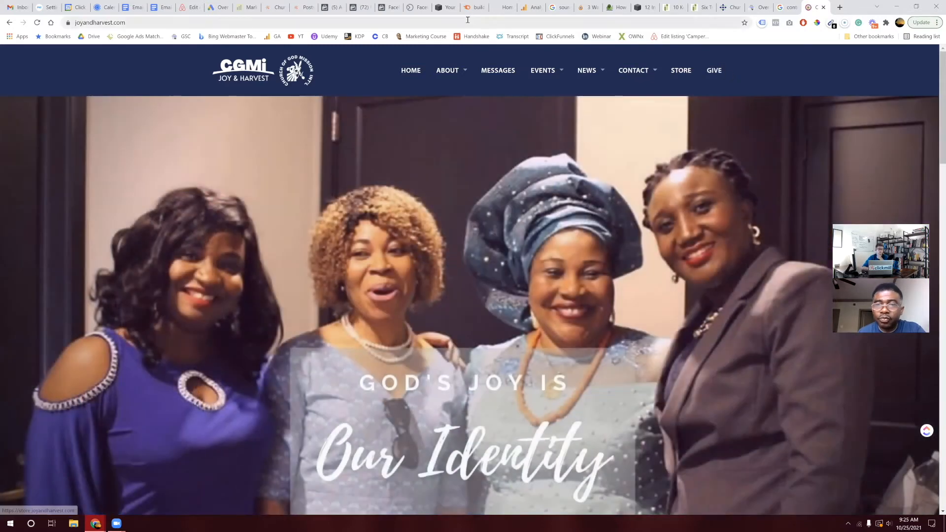
Step: Go to the Extensions summary and start creating a new account-level sitelink extension
{"action": "left_click", "coordinate": [213, 5]}
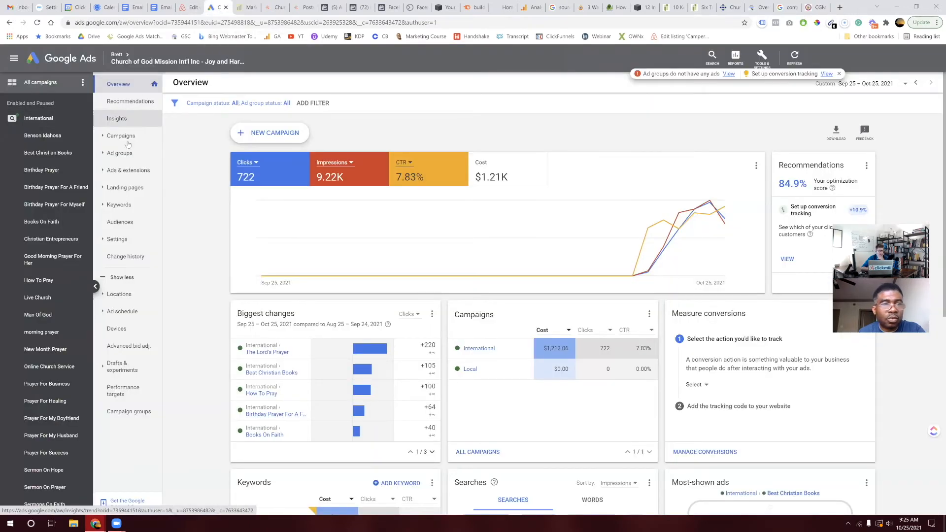
{"action": "left_click", "coordinate": [139, 170]}
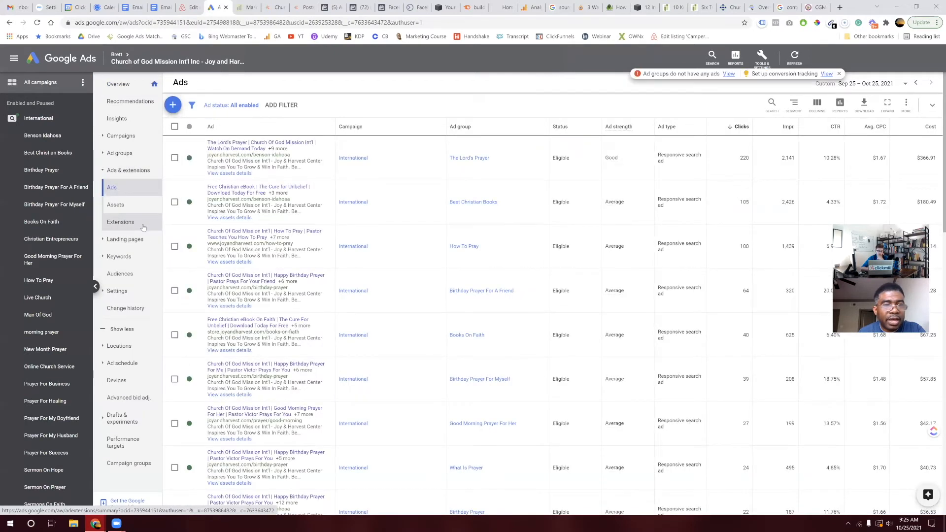
{"action": "left_click", "coordinate": [143, 227]}
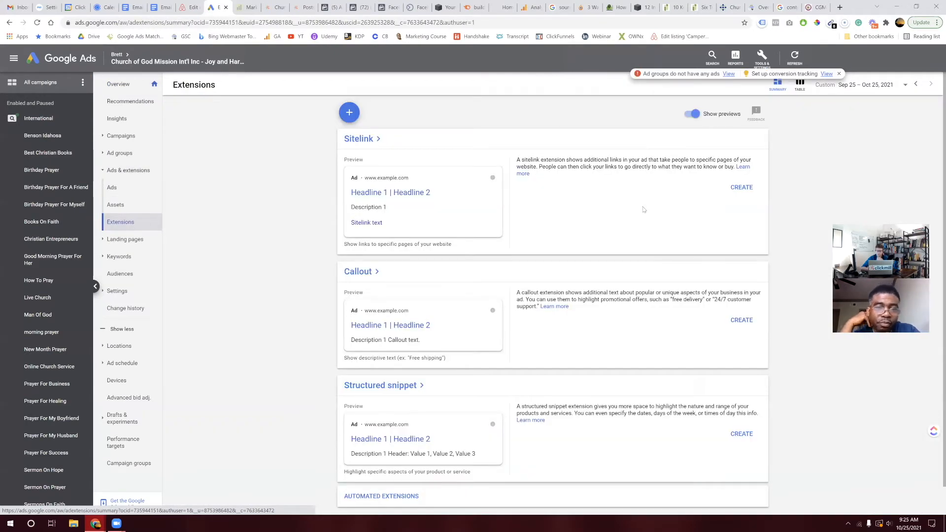
{"action": "left_click", "coordinate": [741, 190]}
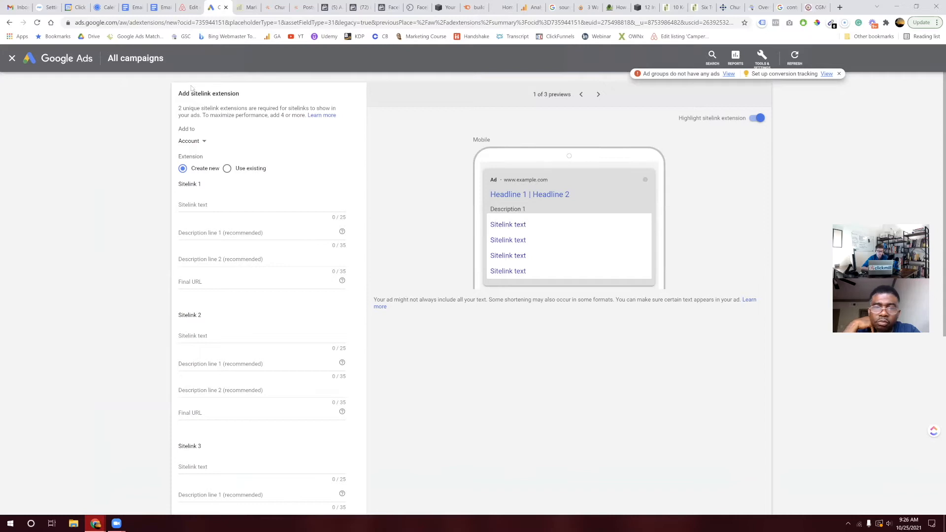
Step: Switch the ad preview to its Desktop layout and inspect the four sitelinks shown
{"action": "left_click_drag", "start_coordinate": [179, 92], "coordinate": [229, 94]}
{"action": "left_click", "coordinate": [229, 93]}
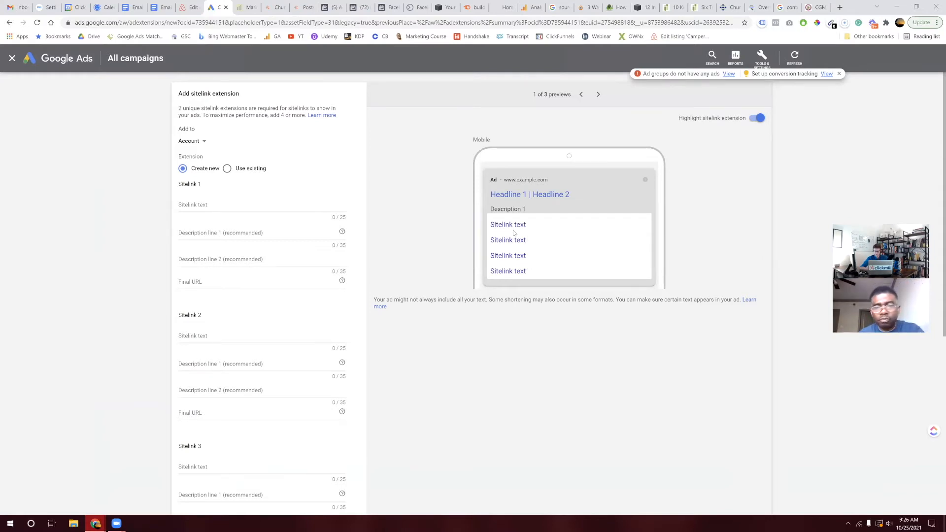
{"action": "left_click", "coordinate": [598, 94]}
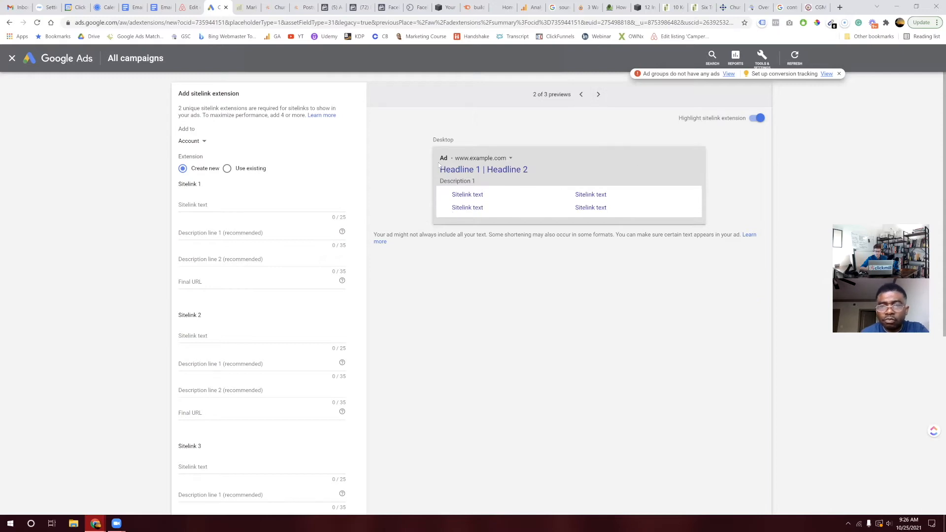
{"action": "left_click_drag", "start_coordinate": [437, 159], "coordinate": [605, 218]}
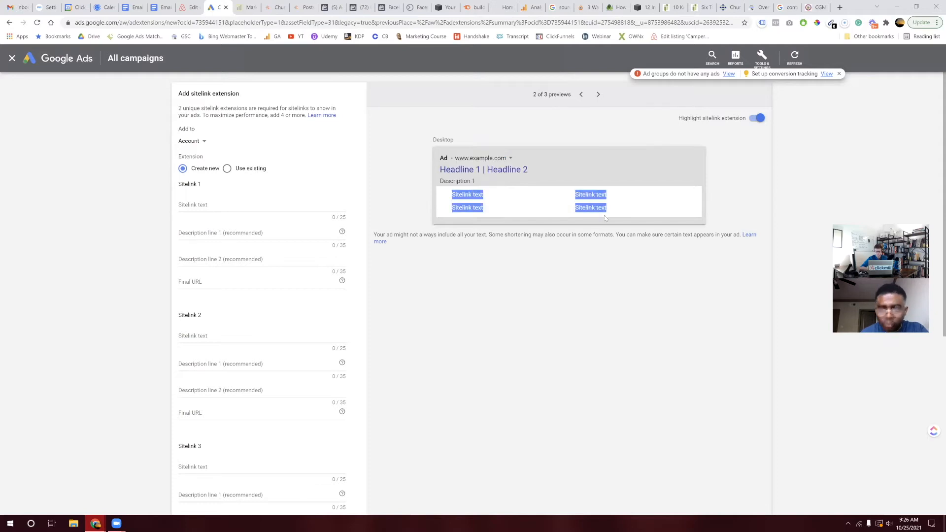
{"action": "left_click", "coordinate": [573, 243]}
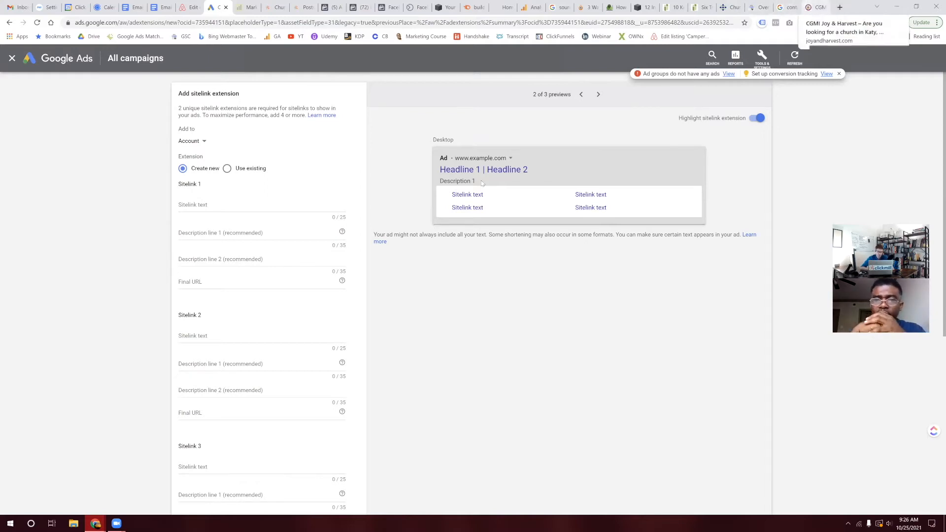
Step: Enter 'Give' as the fourth sitelink's text
{"action": "scroll", "coordinate": [152, 361], "scroll_direction": "down", "scroll_amount": 5}
{"action": "left_click", "coordinate": [209, 341]}
{"action": "type", "text": "Giove"}
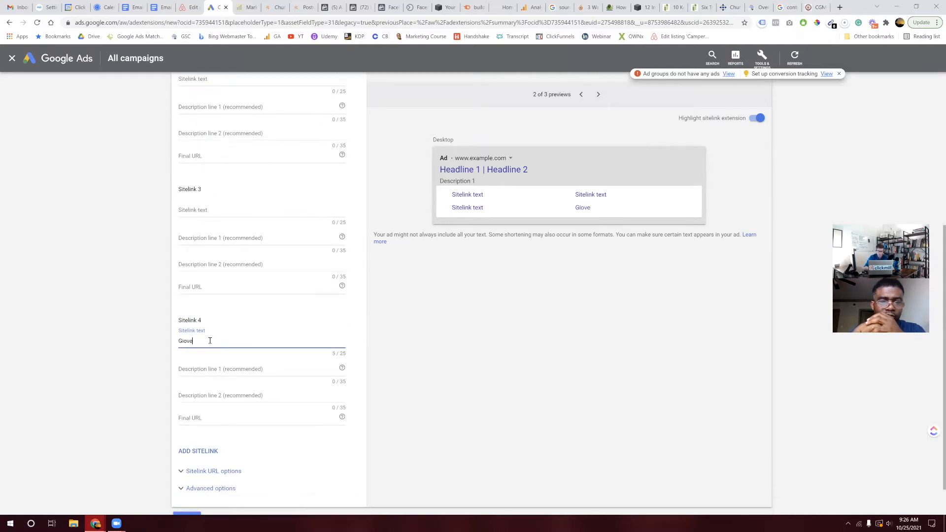
{"action": "key", "text": "BackSpace"}
{"action": "type", "text": "ve"}
Step: Fill Description line 1 with 'Click Here To Support CGMI Joy & Havest Today'
{"action": "left_click", "coordinate": [203, 367]}
{"action": "type", "text": "Support O"}
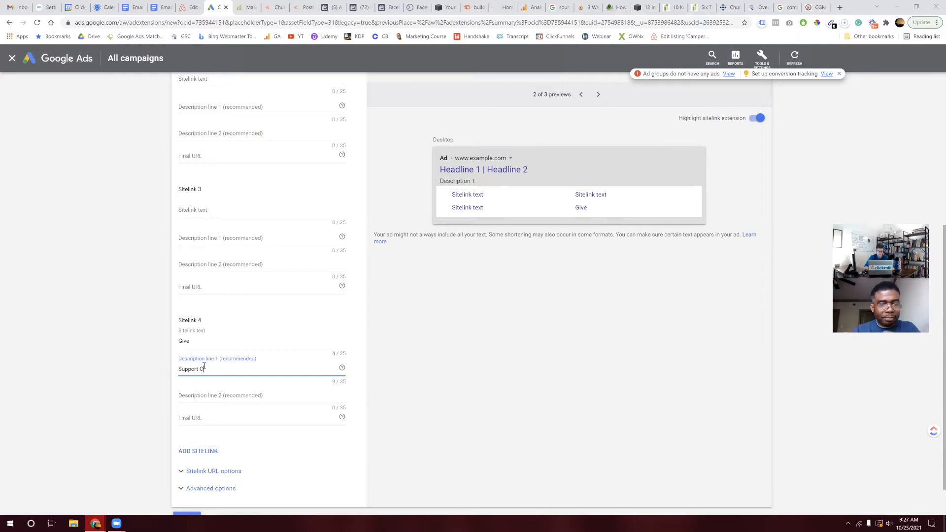
{"action": "type", "text": "CSM"}
{"action": "key", "text": "BackSpace"}
{"action": "key", "text": "BackSpace"}
{"action": "type", "text": "SGMI"}
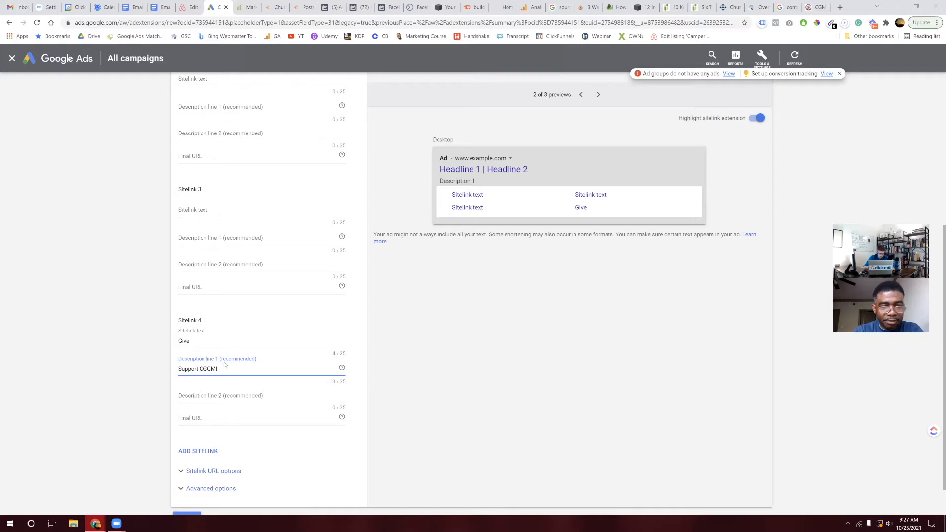
{"action": "left_click", "coordinate": [208, 369]}
{"action": "key", "text": "BackSpace"}
{"action": "type", "text": "Joy & Havenst Today"}
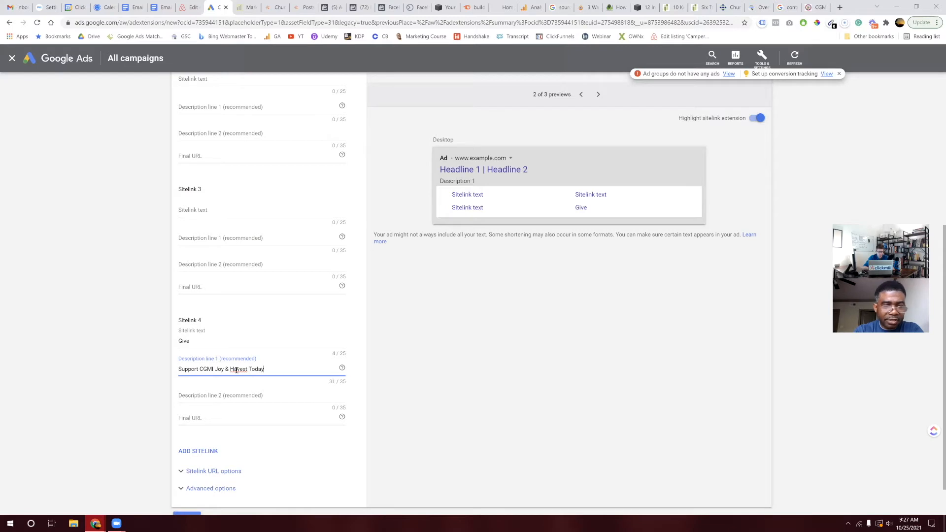
{"action": "left_click_drag", "start_coordinate": [271, 370], "coordinate": [175, 376]}
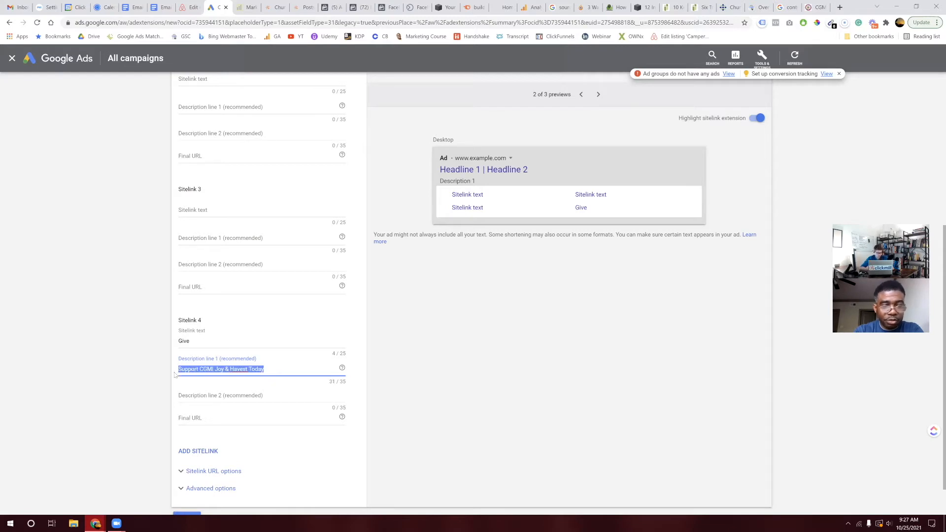
{"action": "left_click", "coordinate": [180, 369]}
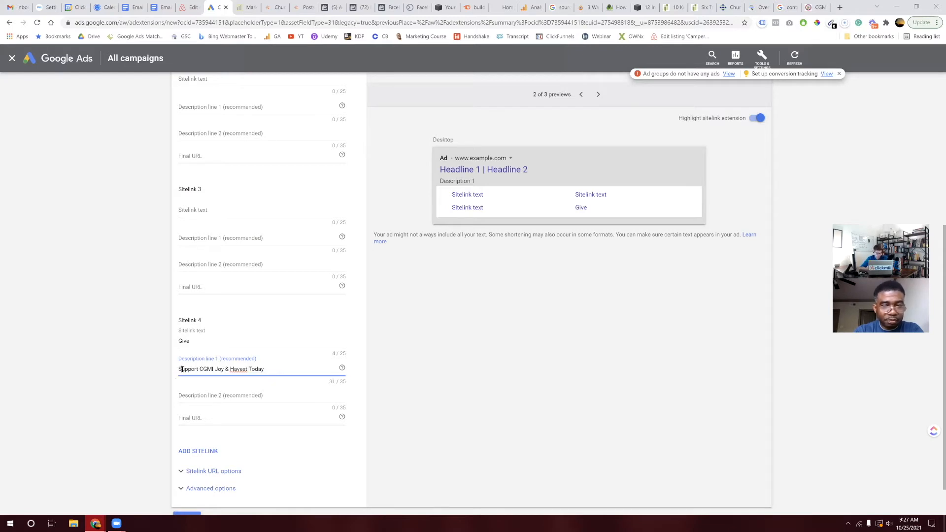
{"action": "type", "text": "Click Here To"}
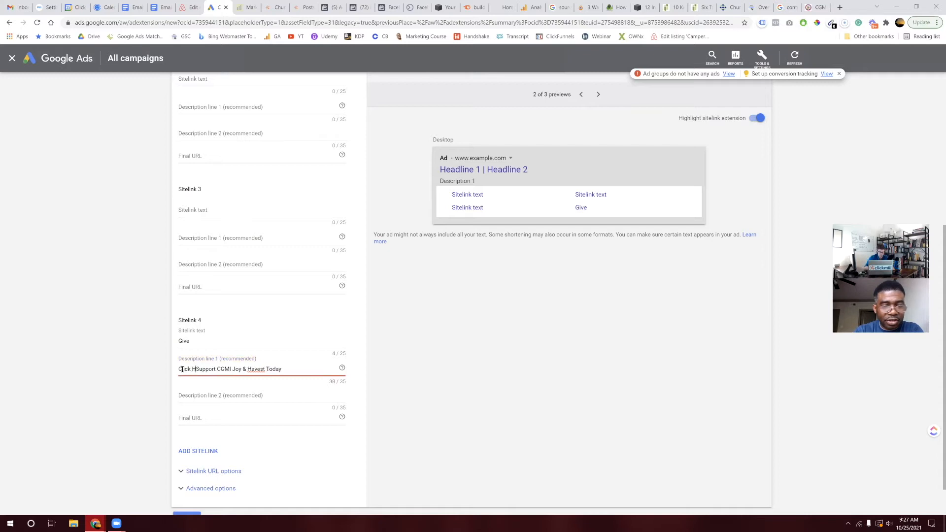
Step: Correct 'Havest' to 'Harvest' and move 'Harvest Today' into Description line 2
{"action": "right_click", "coordinate": [267, 371]}
{"action": "left_click", "coordinate": [283, 378]}
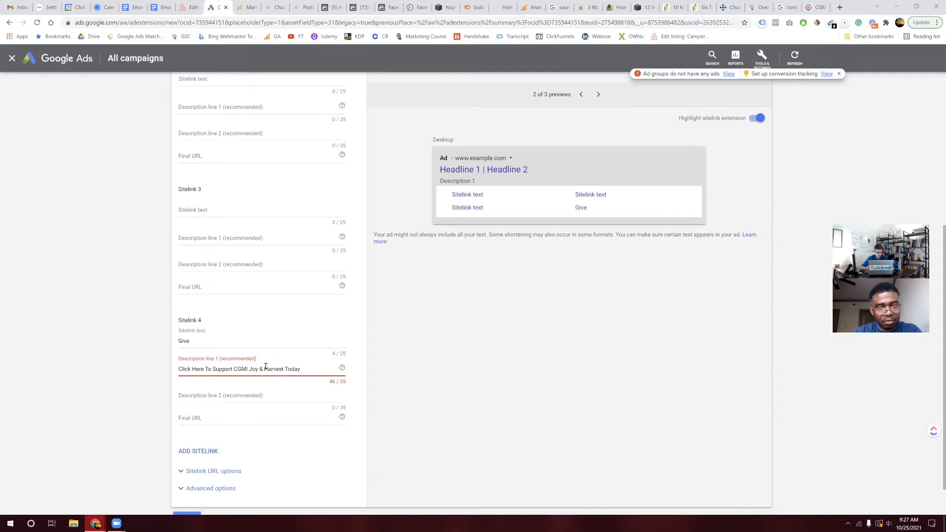
{"action": "left_click_drag", "start_coordinate": [265, 368], "coordinate": [310, 367]}
{"action": "key", "text": "ctrl+c"}
{"action": "key", "text": "BackSpace"}
{"action": "left_click", "coordinate": [291, 394]}
{"action": "key", "text": "ctrl+v"}
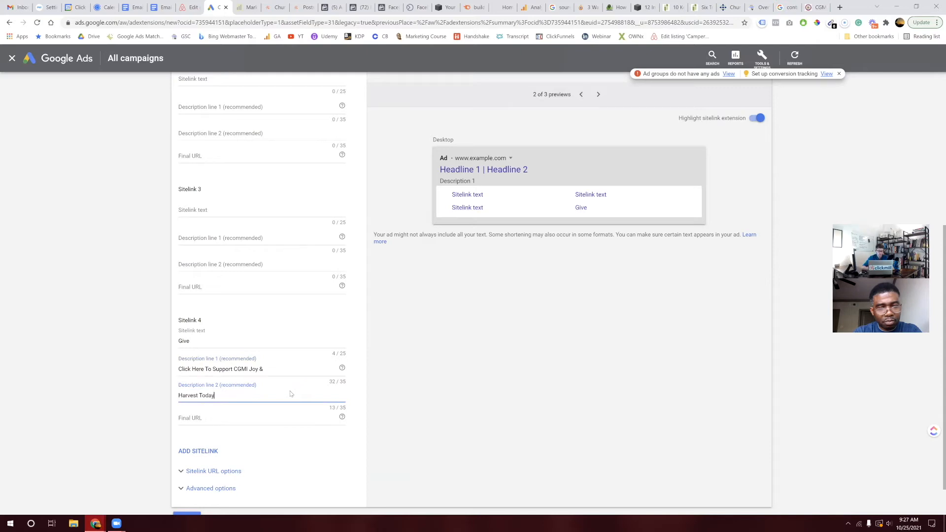
{"action": "left_click", "coordinate": [820, 7]}
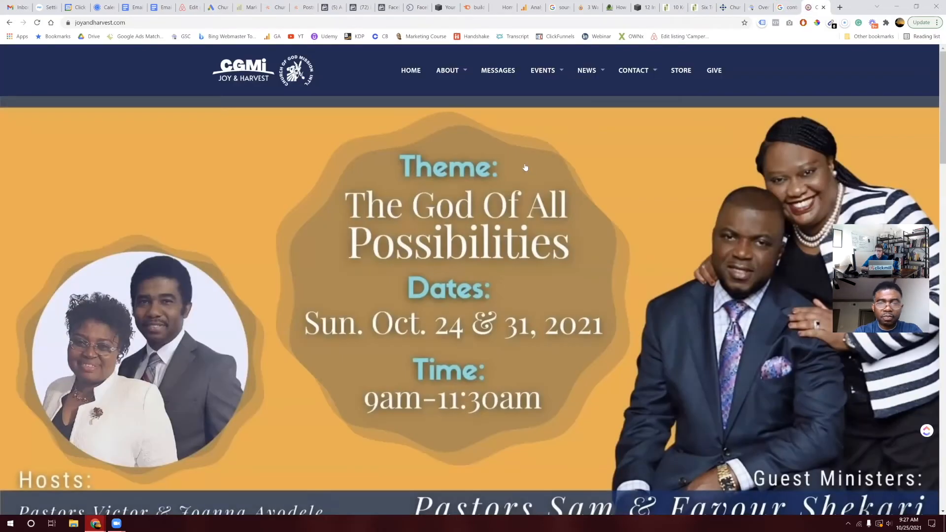
Step: Open the church site's GIVE page at joyandharvest.com/donate/ and select its URL
{"action": "left_click", "coordinate": [704, 74]}
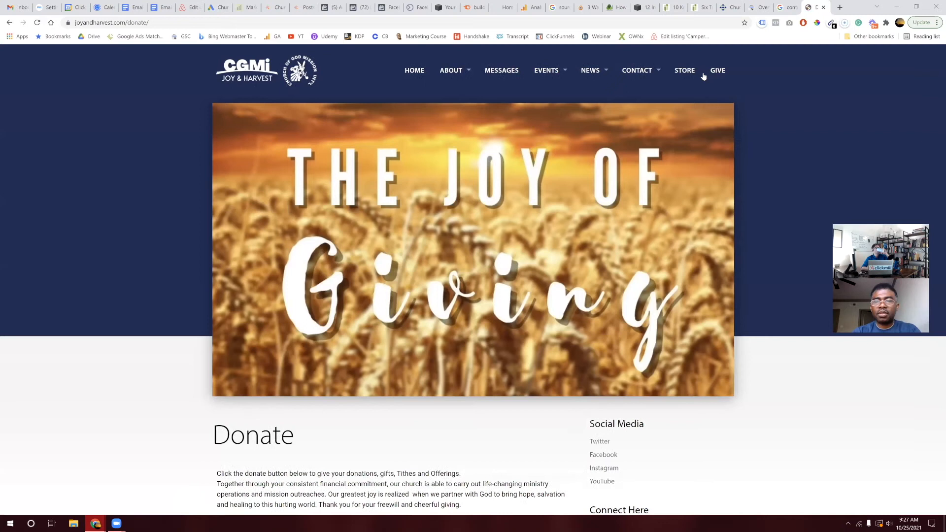
{"action": "scroll", "coordinate": [566, 213], "scroll_direction": "down", "scroll_amount": 4}
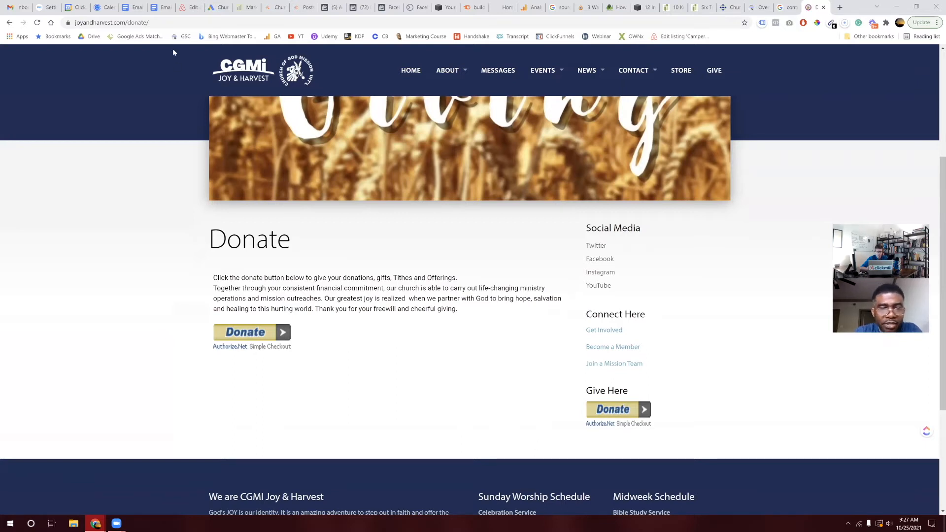
{"action": "left_click", "coordinate": [200, 21]}
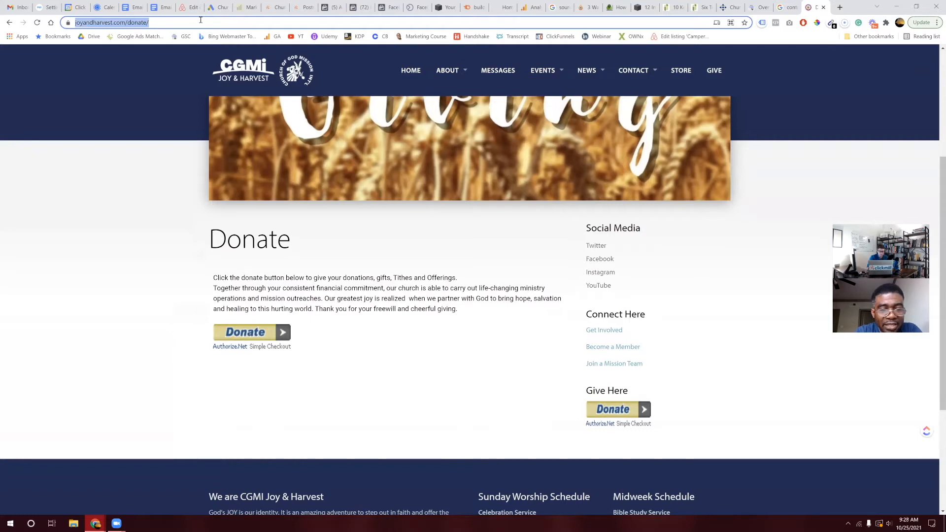
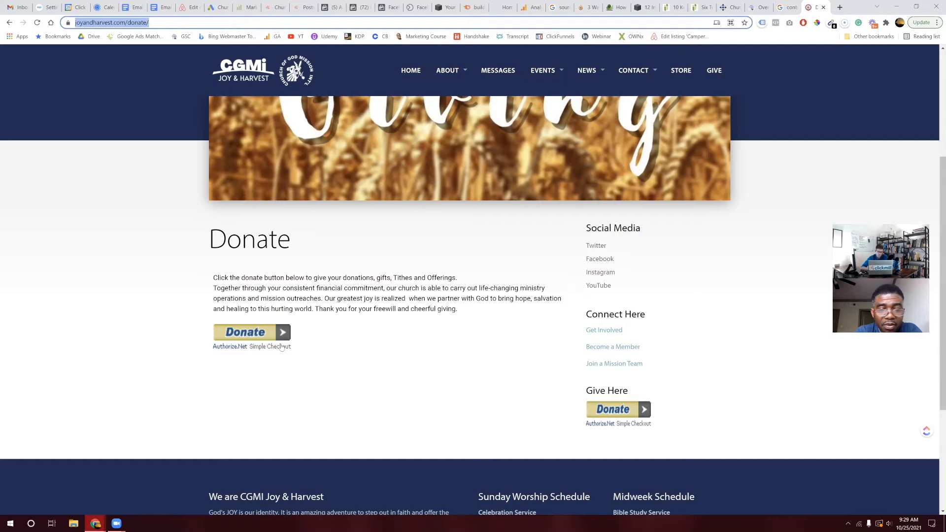
{"action": "scroll", "coordinate": [363, 326], "scroll_direction": "down", "scroll_amount": 4}
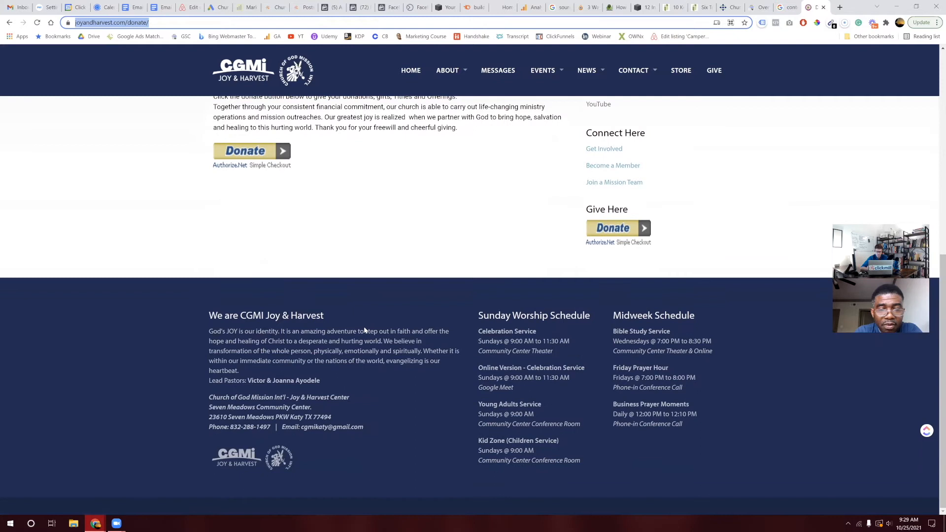
{"action": "scroll", "coordinate": [365, 331], "scroll_direction": "up", "scroll_amount": 2}
{"action": "scroll", "coordinate": [365, 331], "scroll_direction": "up", "scroll_amount": 3}
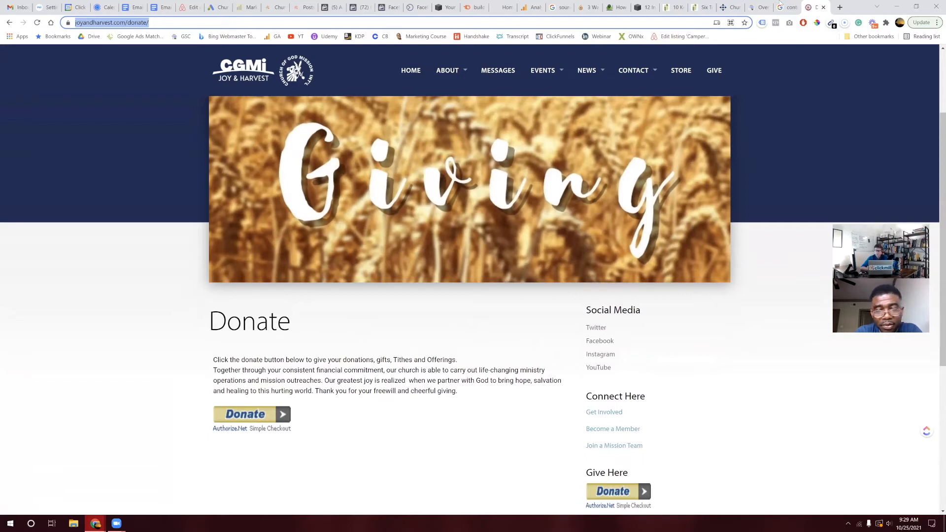
{"action": "scroll", "coordinate": [643, 335], "scroll_direction": "up", "scroll_amount": 2}
{"action": "scroll", "coordinate": [643, 335], "scroll_direction": "down", "scroll_amount": 2}
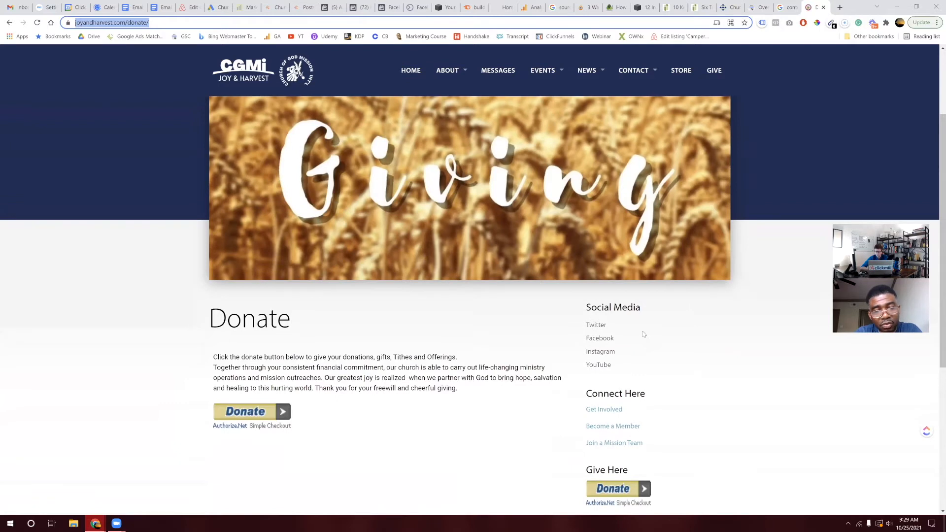
{"action": "scroll", "coordinate": [643, 334], "scroll_direction": "up", "scroll_amount": 2}
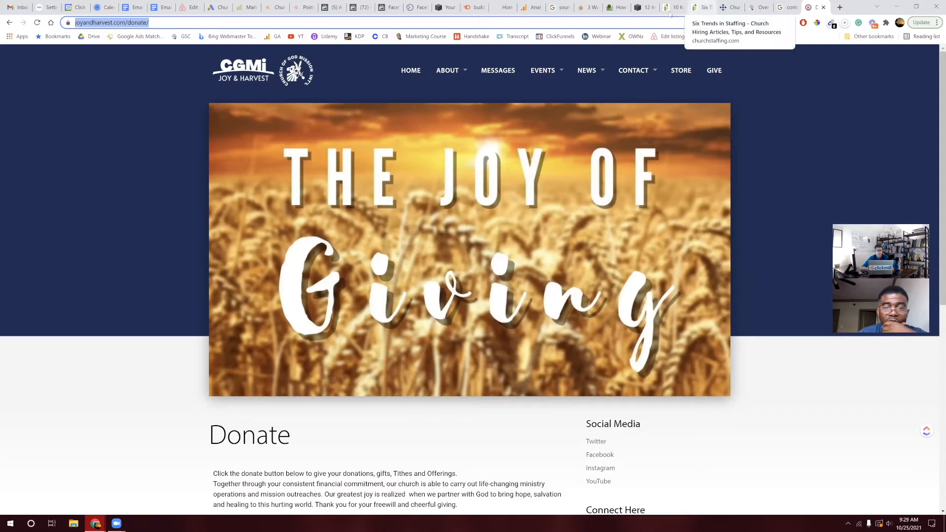
{"action": "left_click", "coordinate": [224, 3]}
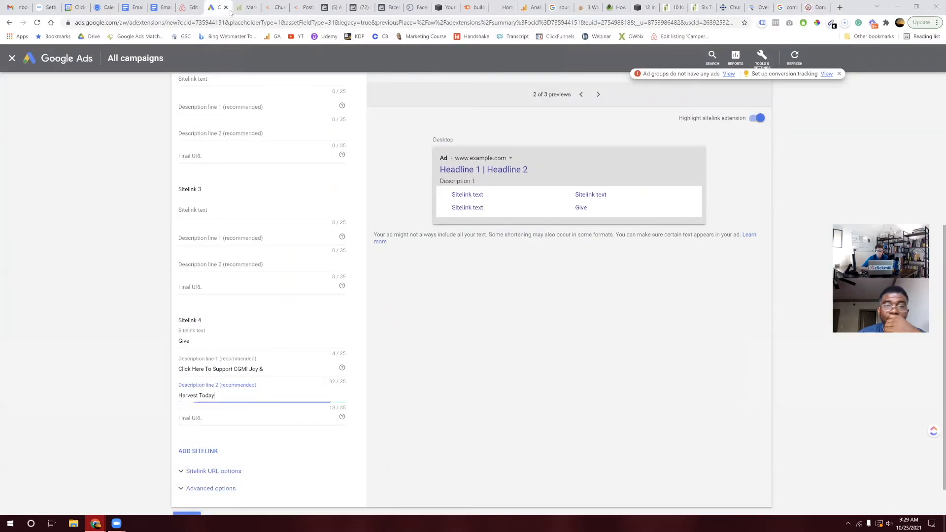
{"action": "left_click", "coordinate": [190, 418]}
{"action": "type", "text": "https://joyandharvest.com/donate/"}
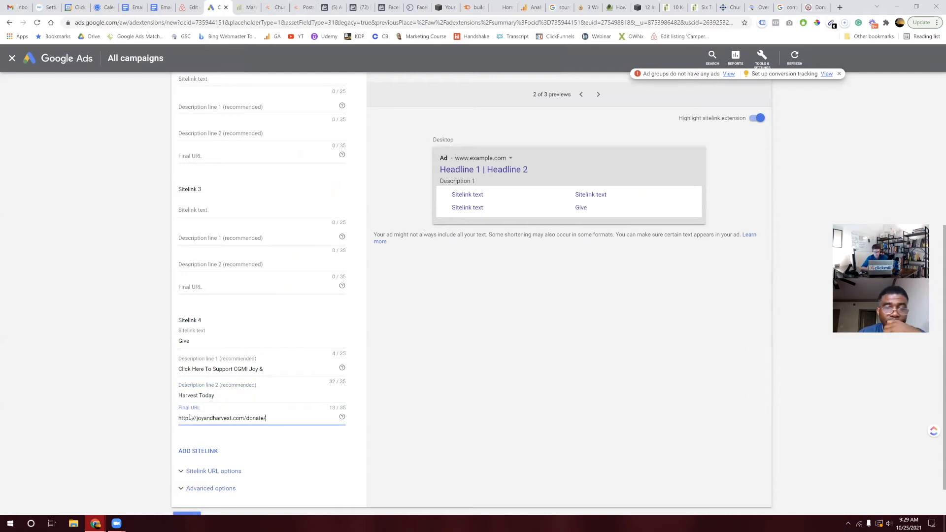
{"action": "scroll", "coordinate": [298, 453], "scroll_direction": "down", "scroll_amount": 1}
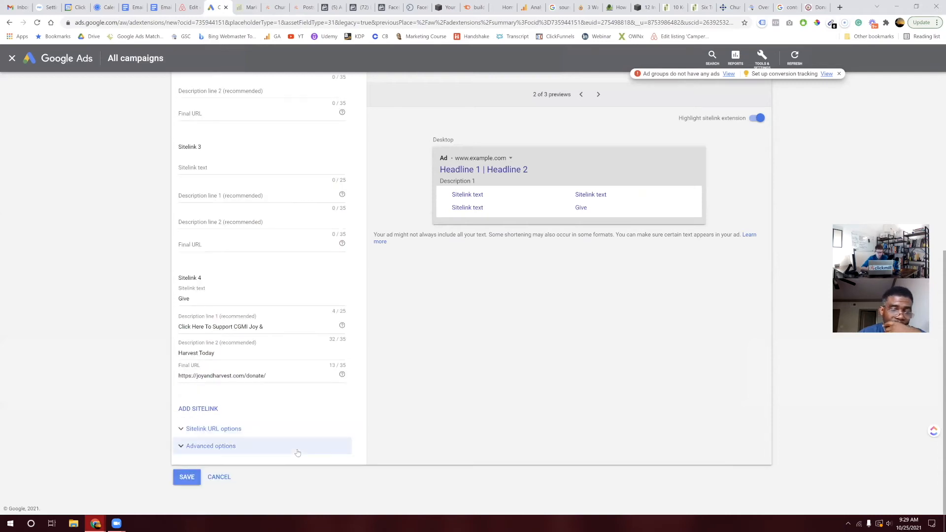
{"action": "scroll", "coordinate": [297, 453], "scroll_direction": "up", "scroll_amount": 3}
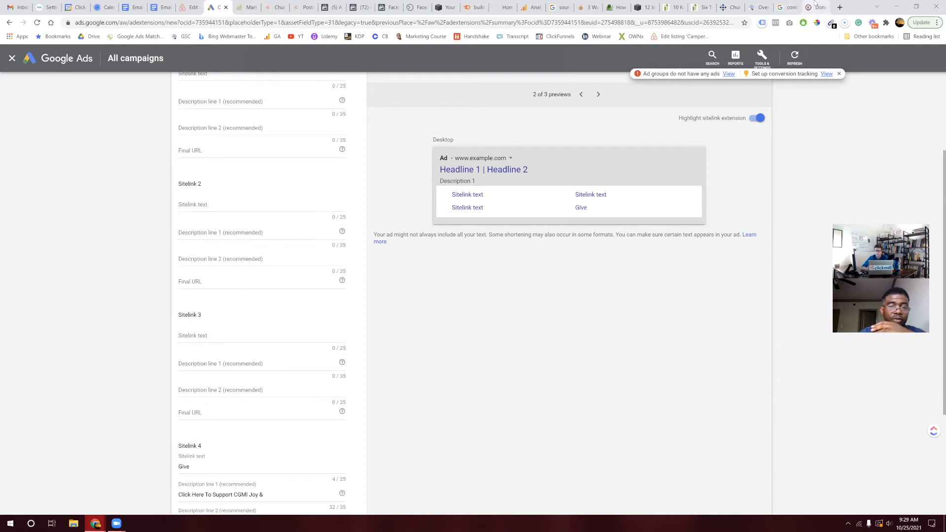
{"action": "left_click", "coordinate": [815, 5]}
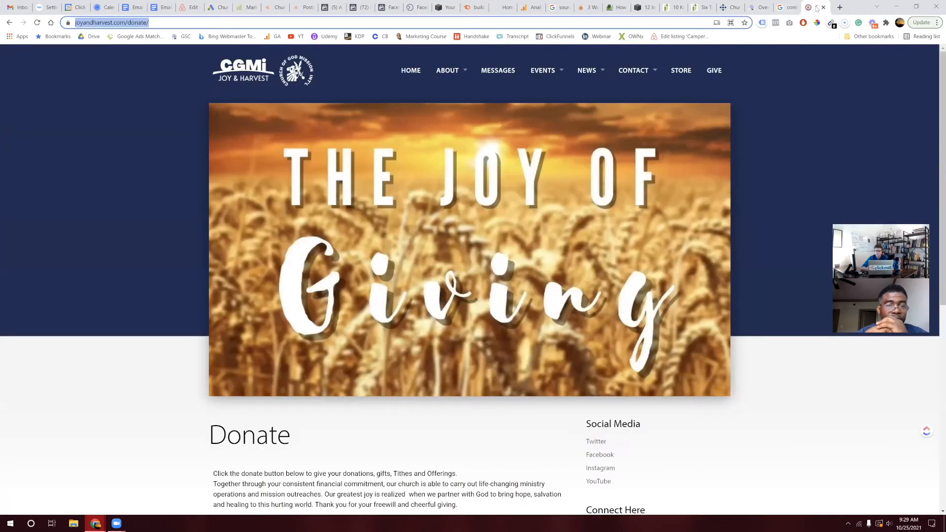
Step: From the church home page, open the Livestream page under Events
{"action": "left_click", "coordinate": [417, 75]}
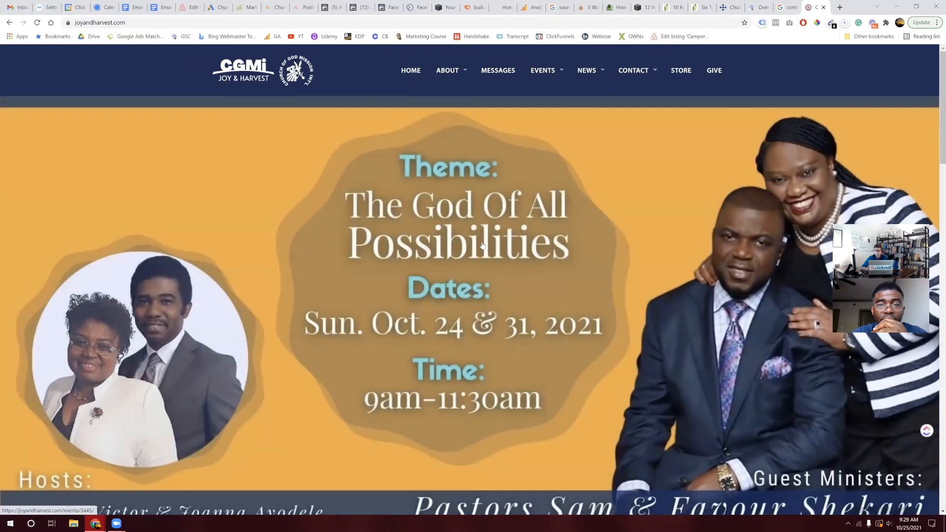
{"action": "scroll", "coordinate": [482, 245], "scroll_direction": "down", "scroll_amount": 8}
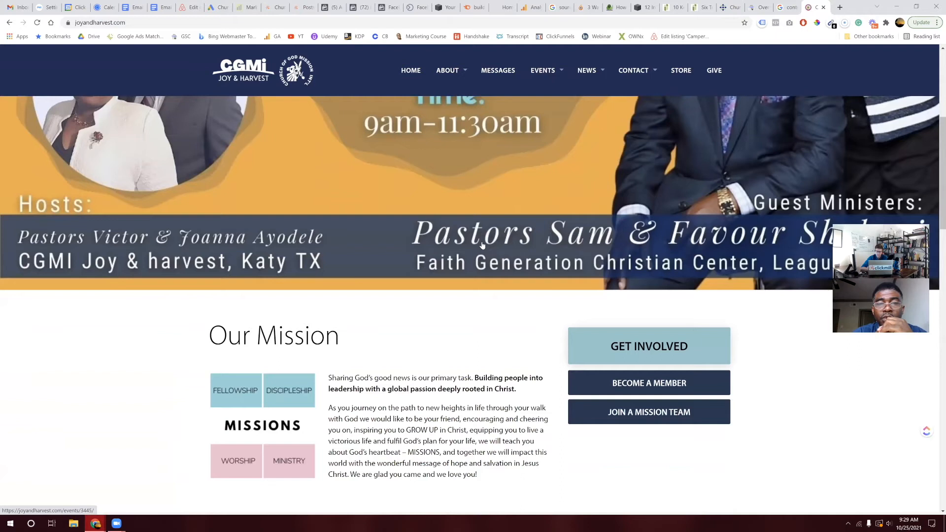
{"action": "scroll", "coordinate": [482, 245], "scroll_direction": "down", "scroll_amount": 2}
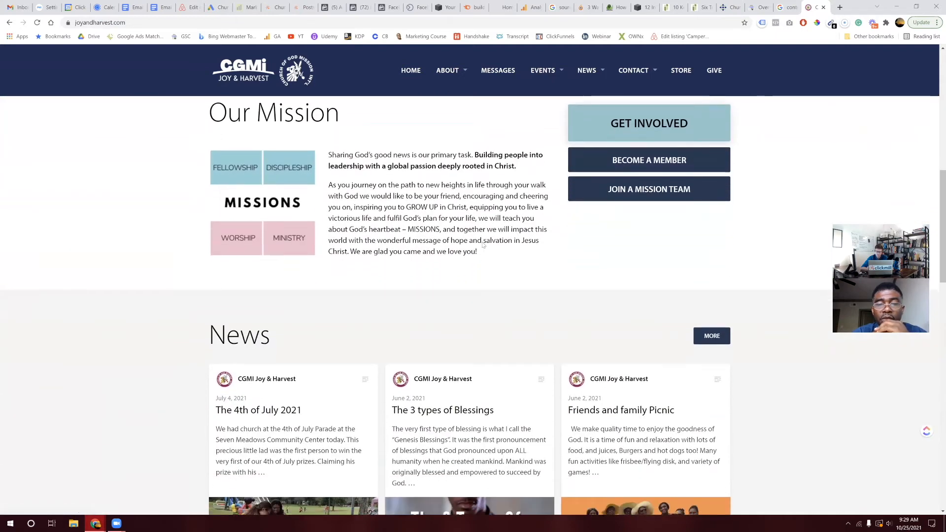
{"action": "scroll", "coordinate": [482, 245], "scroll_direction": "up", "scroll_amount": 3}
{"action": "scroll", "coordinate": [482, 245], "scroll_direction": "down", "scroll_amount": 3}
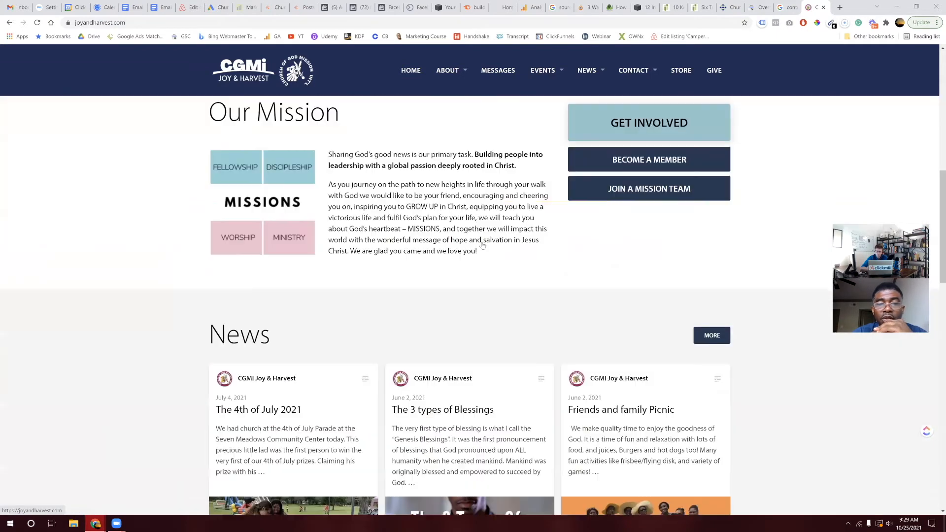
{"action": "scroll", "coordinate": [482, 244], "scroll_direction": "down", "scroll_amount": 8}
{"action": "scroll", "coordinate": [482, 244], "scroll_direction": "down", "scroll_amount": 6}
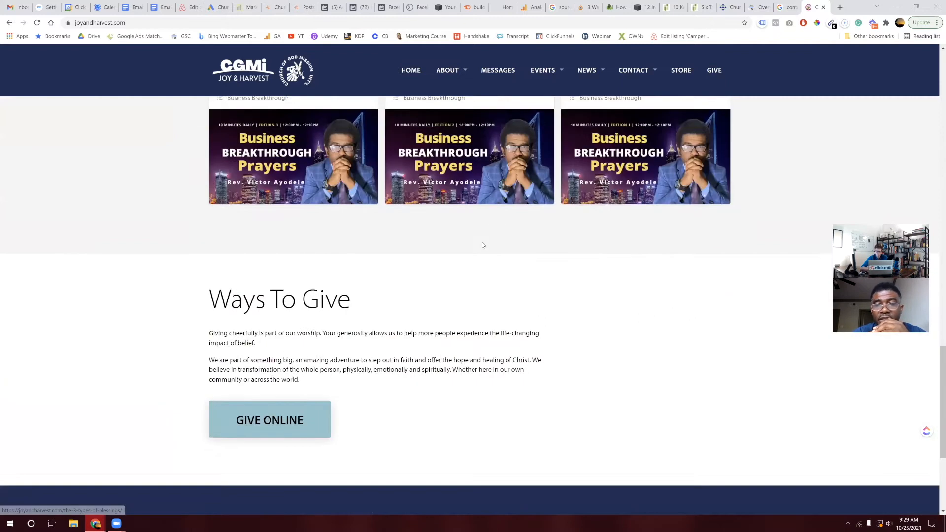
{"action": "scroll", "coordinate": [482, 245], "scroll_direction": "up", "scroll_amount": 9}
{"action": "scroll", "coordinate": [466, 73], "scroll_direction": "up", "scroll_amount": 8}
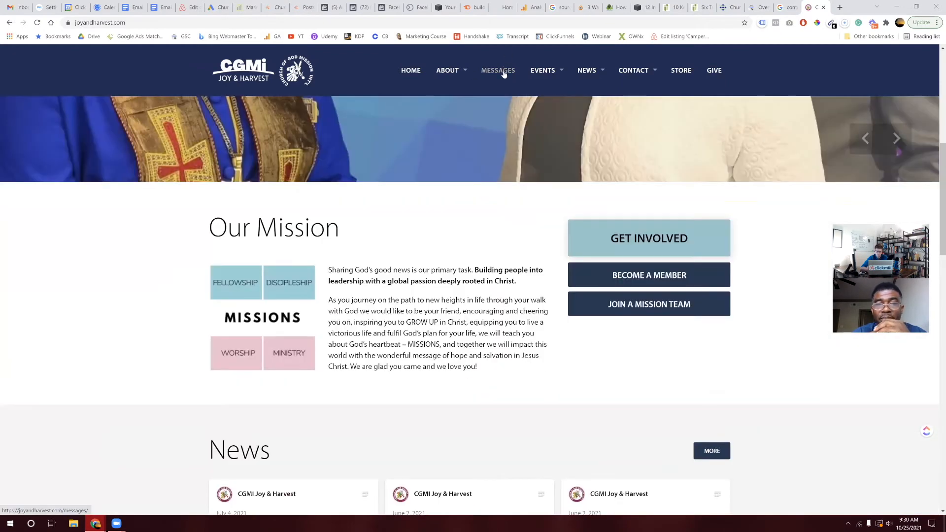
{"action": "mouse_move", "coordinate": [570, 79]}
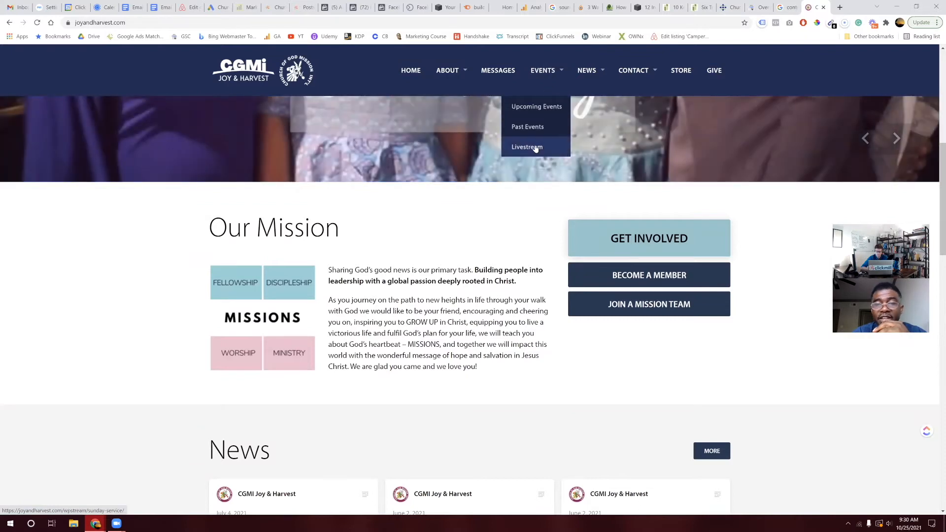
{"action": "left_click", "coordinate": [536, 148]}
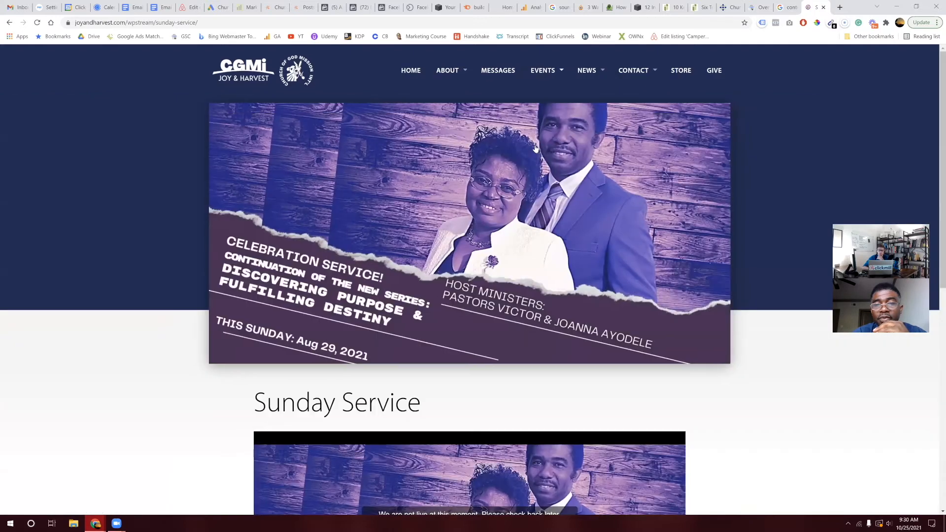
Step: Select the Sunday Service livestream page's URL and return to the Google Ads sitelink editor
{"action": "scroll", "coordinate": [536, 149], "scroll_direction": "down", "scroll_amount": 5}
{"action": "scroll", "coordinate": [536, 148], "scroll_direction": "down", "scroll_amount": 1}
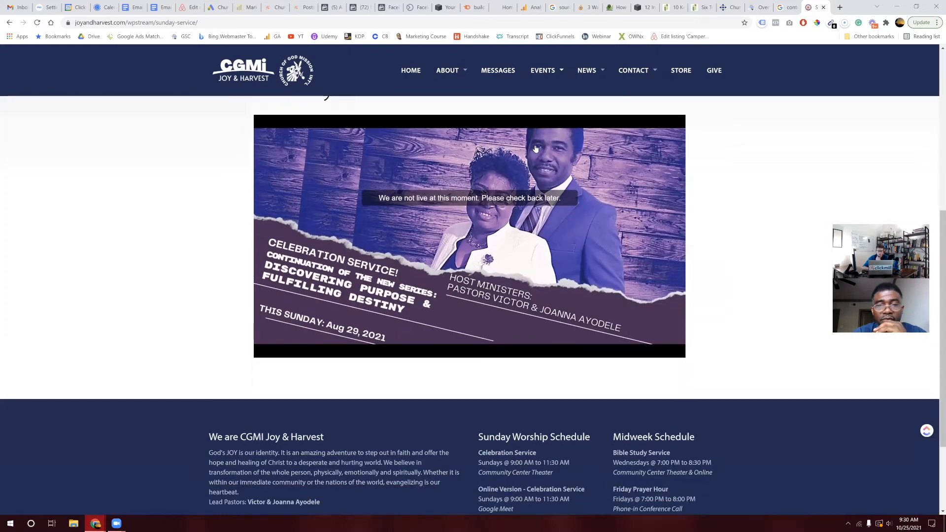
{"action": "scroll", "coordinate": [536, 149], "scroll_direction": "up", "scroll_amount": 4}
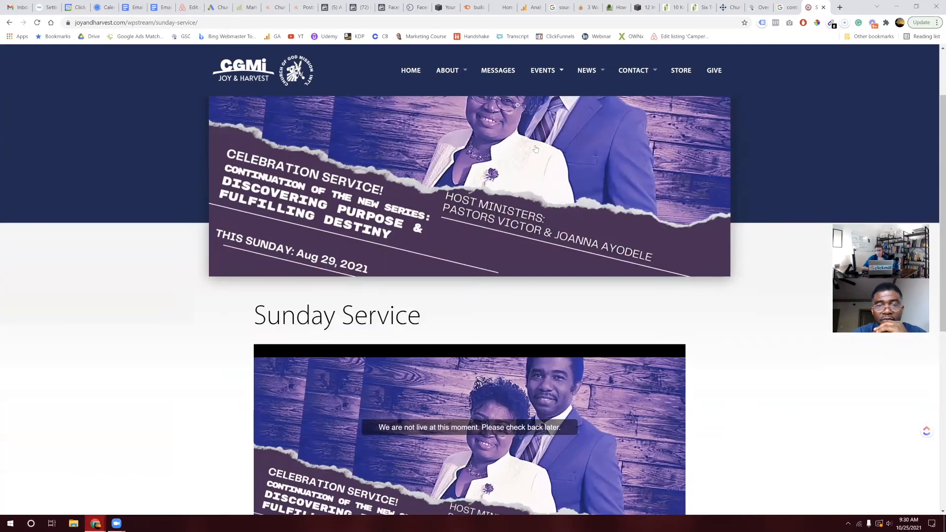
{"action": "scroll", "coordinate": [536, 149], "scroll_direction": "down", "scroll_amount": 3}
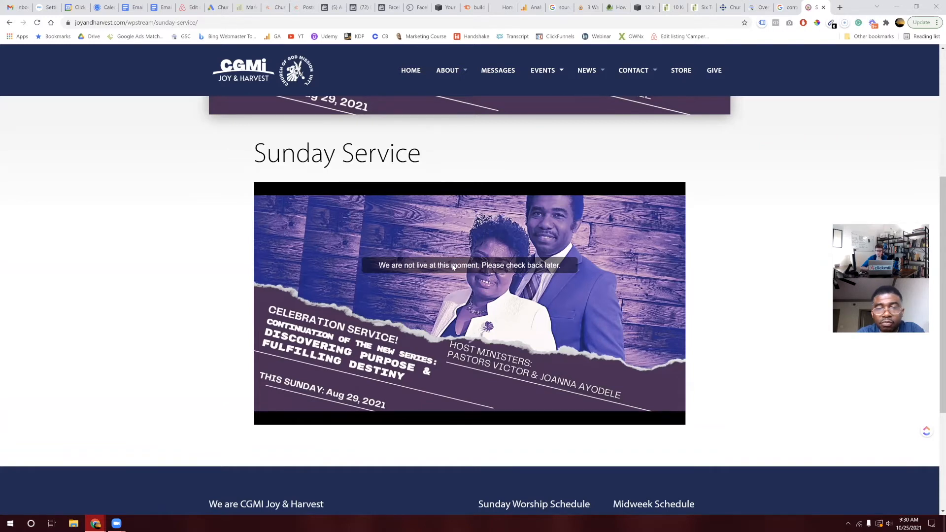
{"action": "scroll", "coordinate": [452, 266], "scroll_direction": "up", "scroll_amount": 2}
{"action": "scroll", "coordinate": [453, 266], "scroll_direction": "down", "scroll_amount": 1}
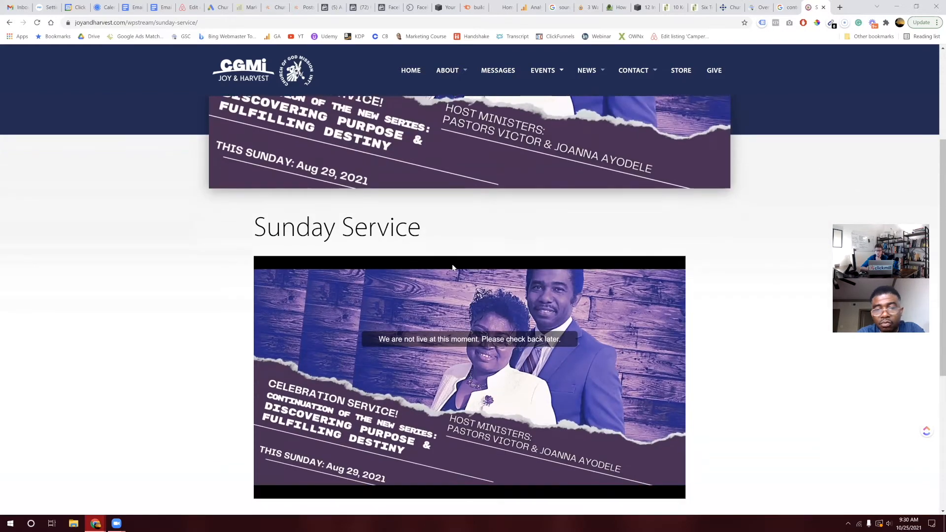
{"action": "scroll", "coordinate": [453, 266], "scroll_direction": "up", "scroll_amount": 2}
{"action": "scroll", "coordinate": [453, 267], "scroll_direction": "up", "scroll_amount": 2}
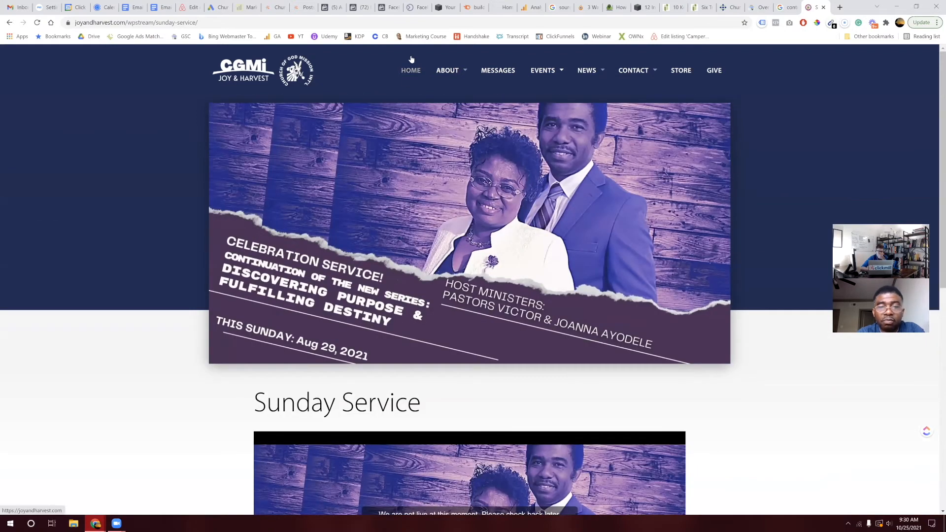
{"action": "left_click", "coordinate": [345, 22]}
{"action": "key", "text": "ctrl+a"}
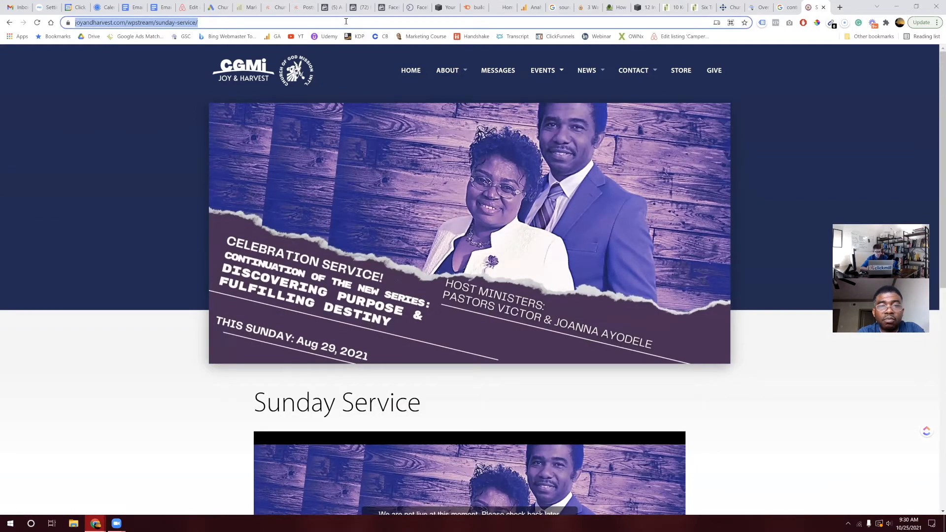
{"action": "left_click", "coordinate": [13, 7]}
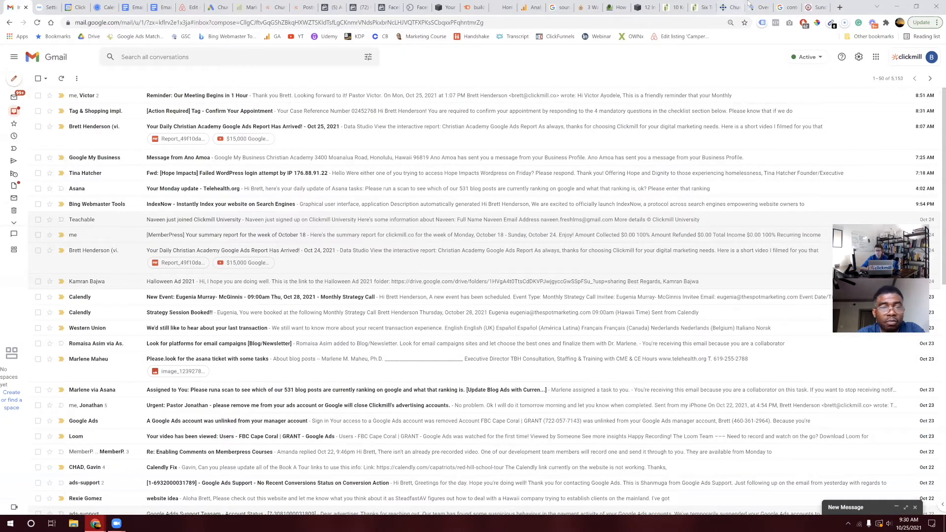
{"action": "left_click", "coordinate": [815, 7]}
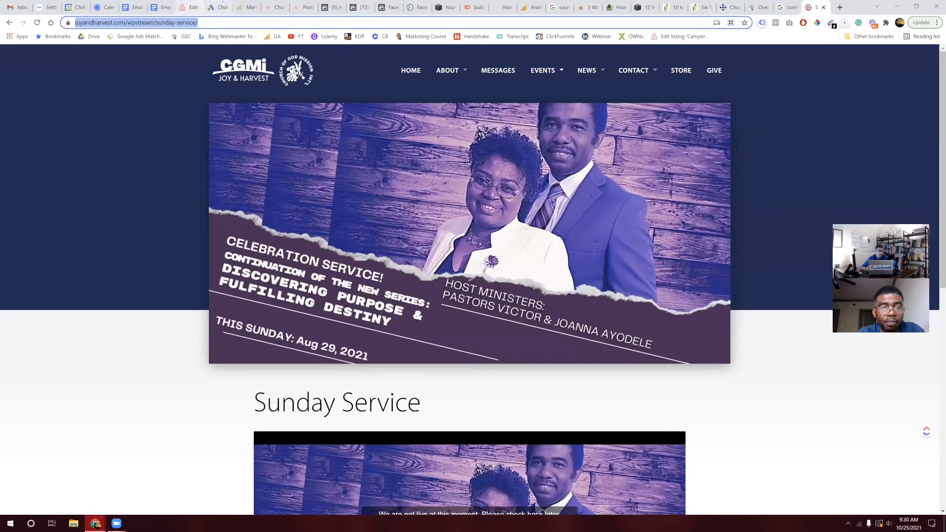
{"action": "left_click", "coordinate": [227, 6]}
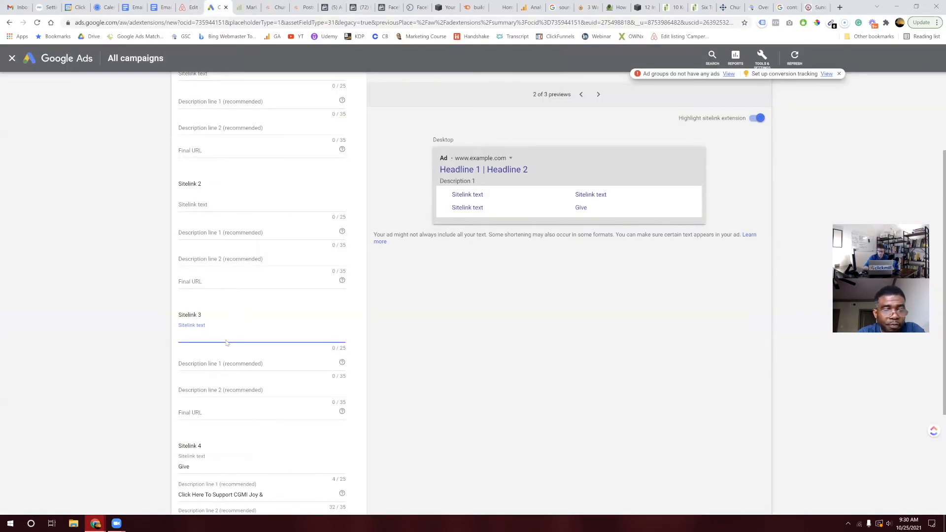
Step: Run a Semrush Keyword Magic Tool search for 'Live church'
{"action": "left_click", "coordinate": [468, 6]}
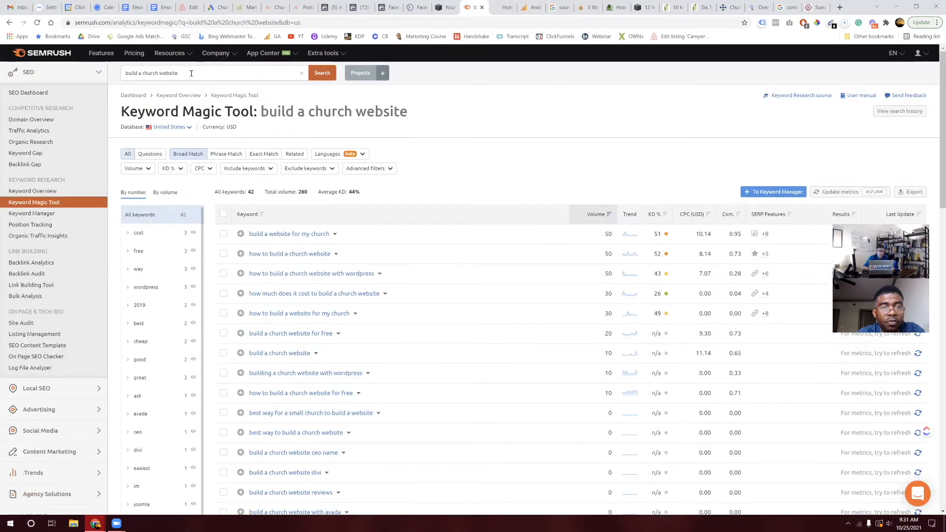
{"action": "triple_click", "coordinate": [191, 73]}
{"action": "type", "text": "Live"}
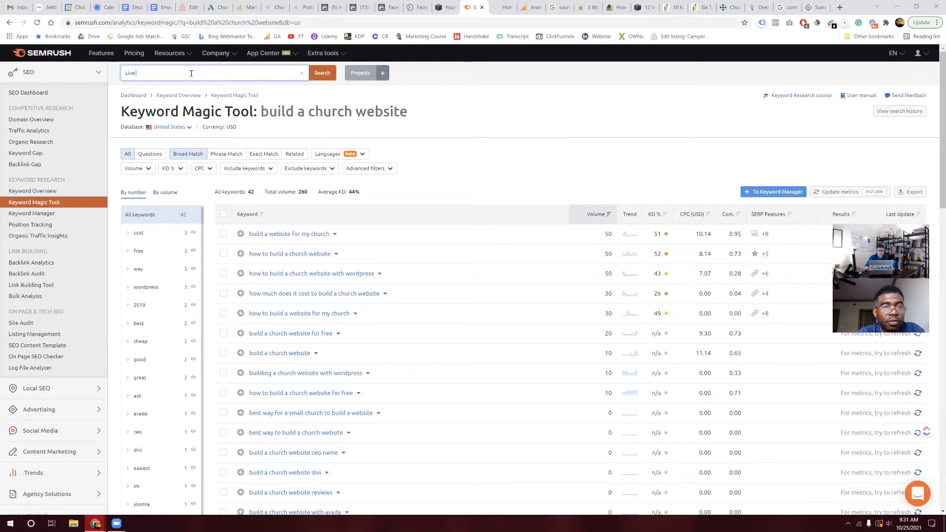
{"action": "type", "text": " church"}
{"action": "key", "text": "Return"}
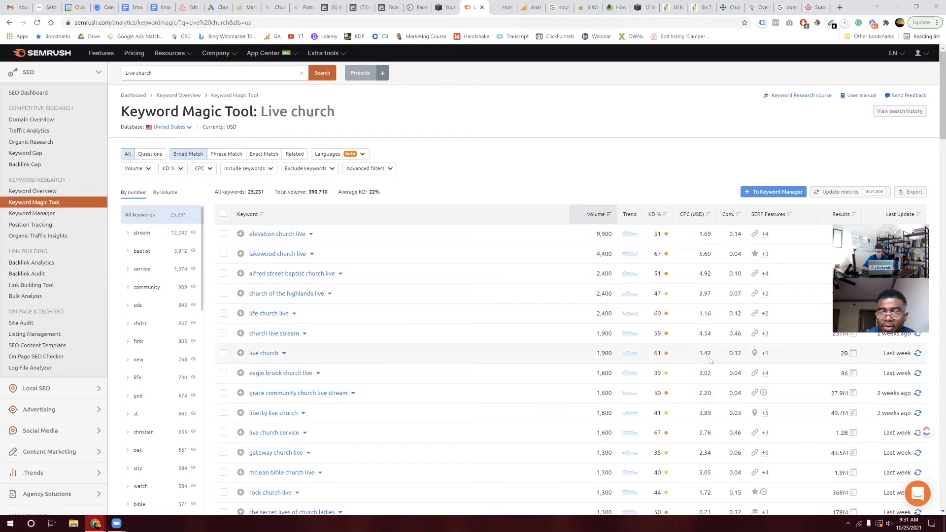
Step: Refine the keyword search to 'churches online' and review results like 'life church online' (12,100)
{"action": "double_click", "coordinate": [127, 73]}
{"action": "key", "text": "BackSpace"}
{"action": "key", "text": "Down"}
{"action": "key", "text": "Return"}
{"action": "key", "text": "BackSpace"}
{"action": "key", "text": "BackSpace"}
{"action": "key", "text": "BackSpace"}
{"action": "type", "text": "online"}
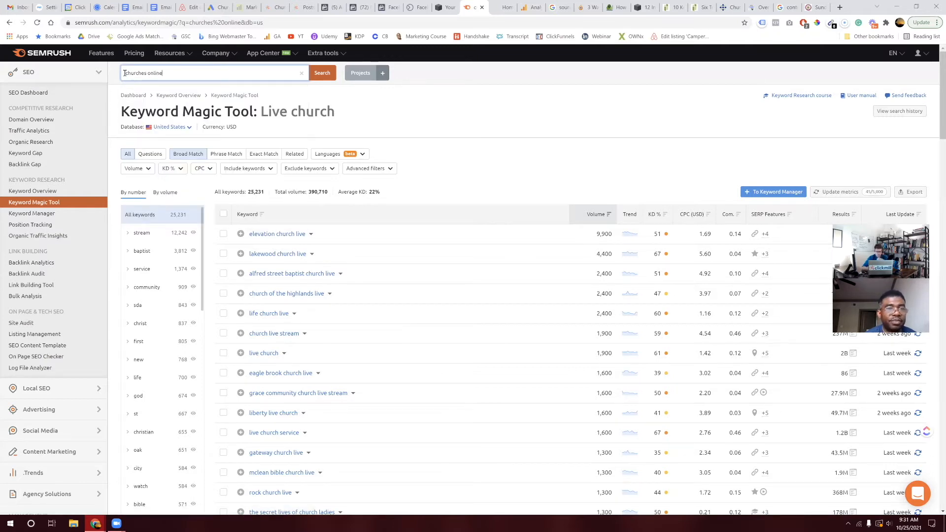
{"action": "key", "text": "Return"}
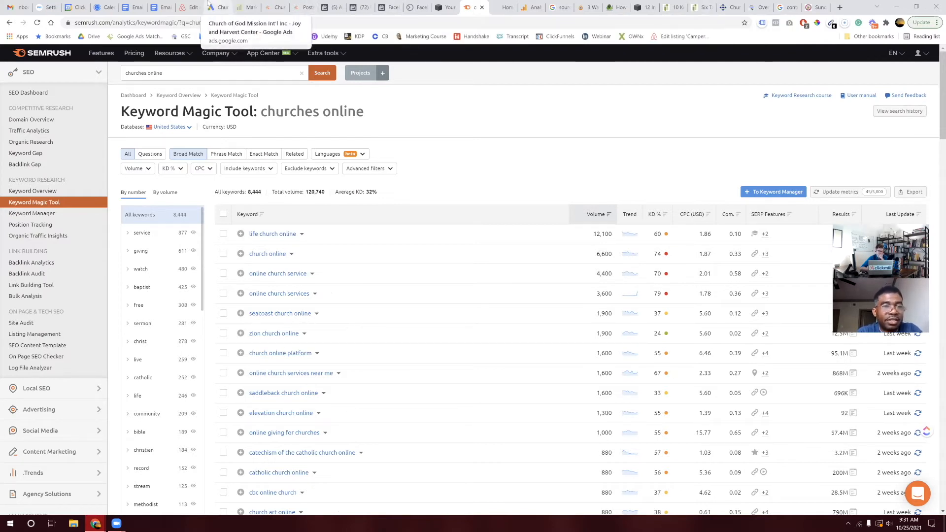
{"action": "left_click", "coordinate": [226, 6]}
Step: Name Sitelink 3 'Church Online', paste the Sunday service URL, and write description line 1 'Join Us For Live Online Church'
{"action": "type", "text": "Church Online"}
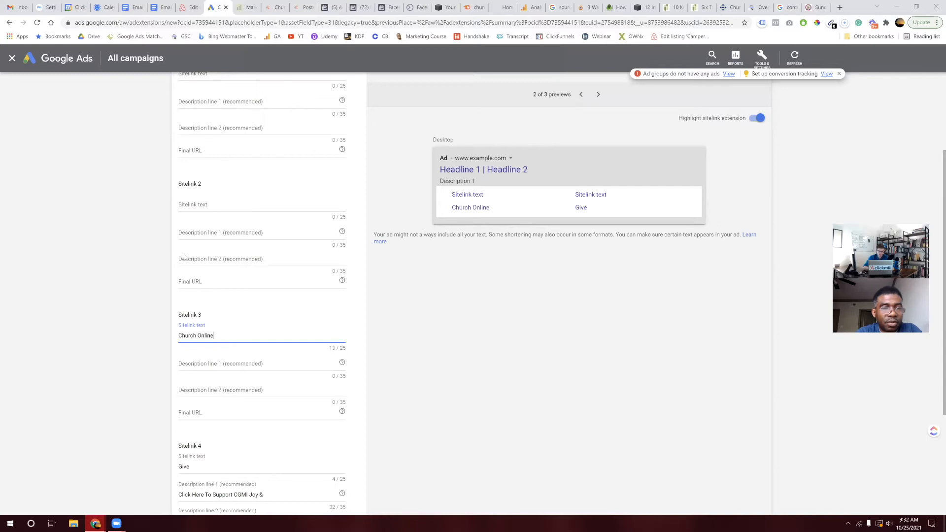
{"action": "left_click", "coordinate": [201, 420]}
{"action": "type", "text": "https://joyandharvest.com/wpstream/sunday-service/"}
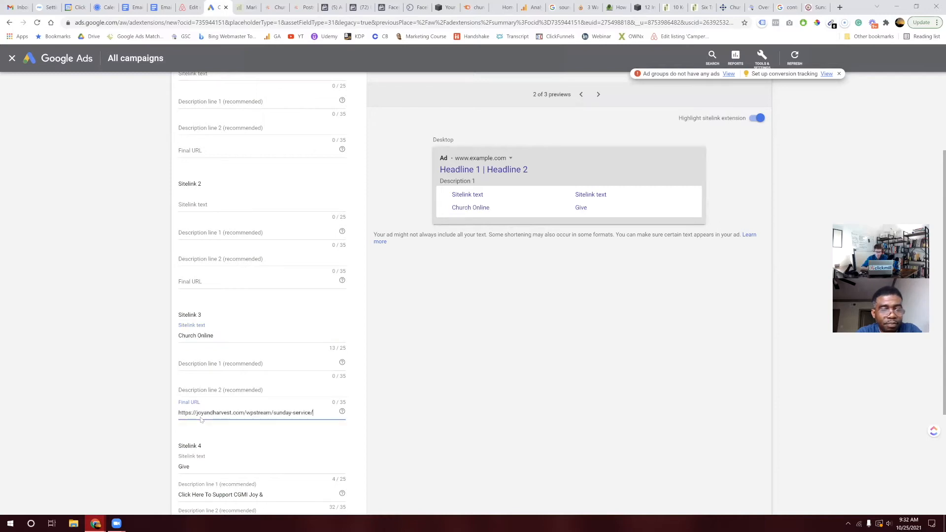
{"action": "left_click", "coordinate": [209, 360]}
{"action": "type", "text": "Join us for Sive"}
{"action": "key", "text": "BackSpace"}
{"action": "key", "text": "BackSpace"}
{"action": "key", "text": "BackSpace"}
{"action": "key", "text": "BackSpace"}
{"action": "key", "text": "BackSpace"}
{"action": "key", "text": "BackSpace"}
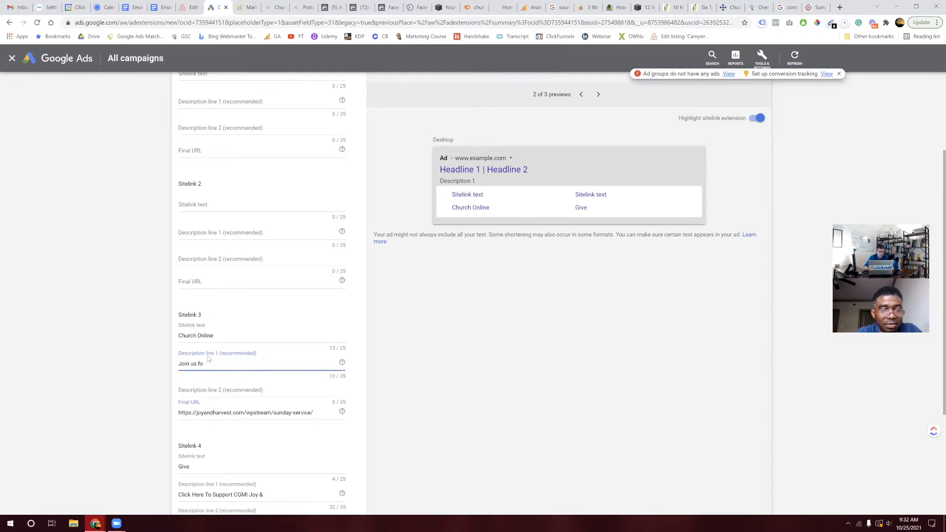
{"action": "key", "text": "BackSpace"}
{"action": "key", "text": "BackSpace"}
{"action": "key", "text": "BackSpace"}
{"action": "type", "text": "Us For L"}
{"action": "type", "text": "ive Online Church"}
{"action": "type", "text": " s"}
{"action": "type", "text": " Service"}
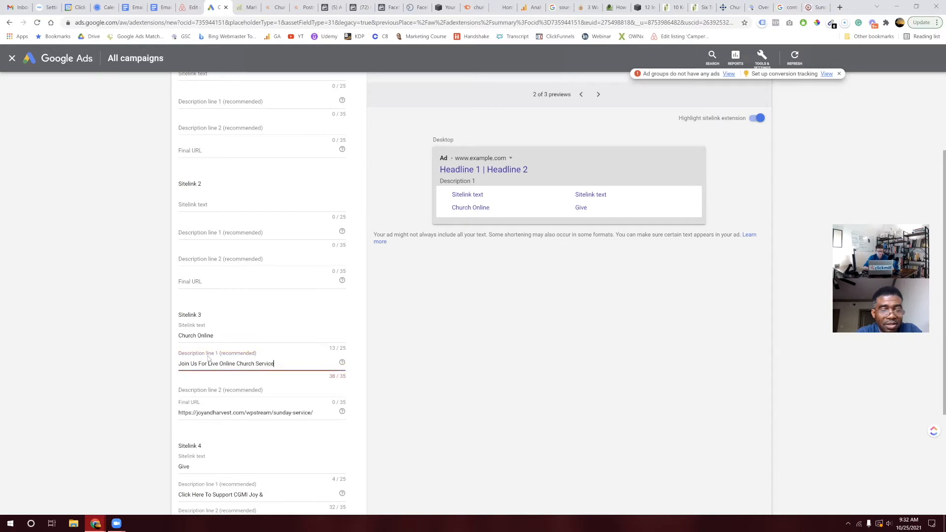
{"action": "key", "text": "BackSpace"}
{"action": "key", "text": "BackSpace"}
{"action": "key", "text": "BackSpace"}
{"action": "key", "text": "BackSpace"}
{"action": "key", "text": "BackSpace"}
{"action": "key", "text": "BackSpace"}
{"action": "key", "text": "BackSpace"}
{"action": "key", "text": "BackSpace"}
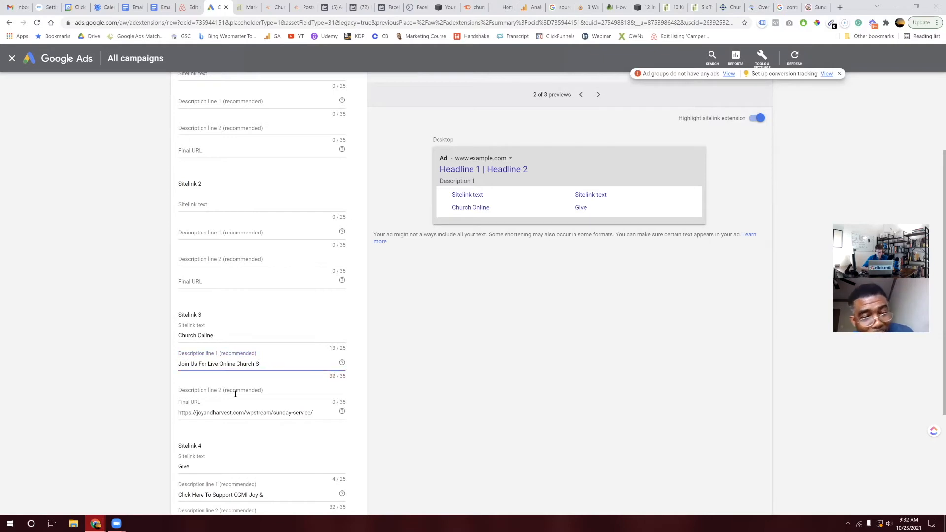
Step: Enter 'Service Today - Click Here' as Sitelink 3's second description line
{"action": "left_click", "coordinate": [235, 393]}
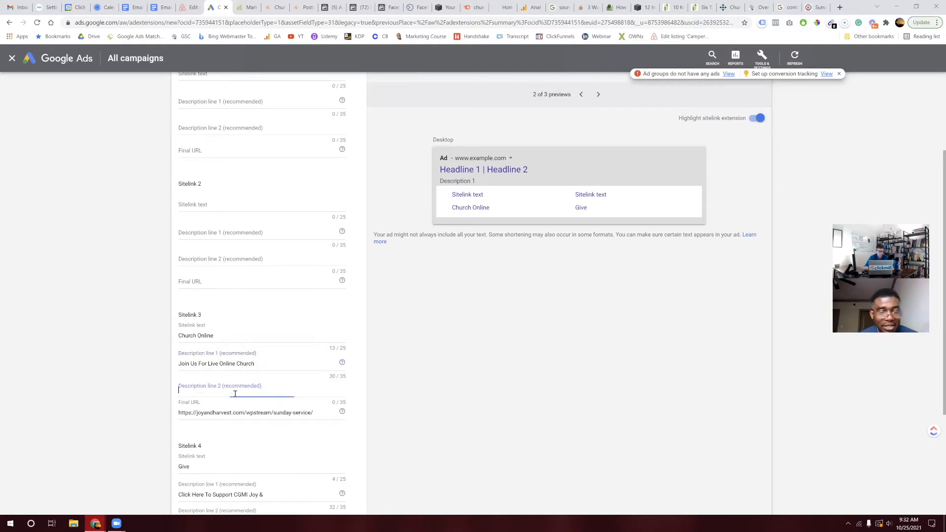
{"action": "type", "text": "Ser"}
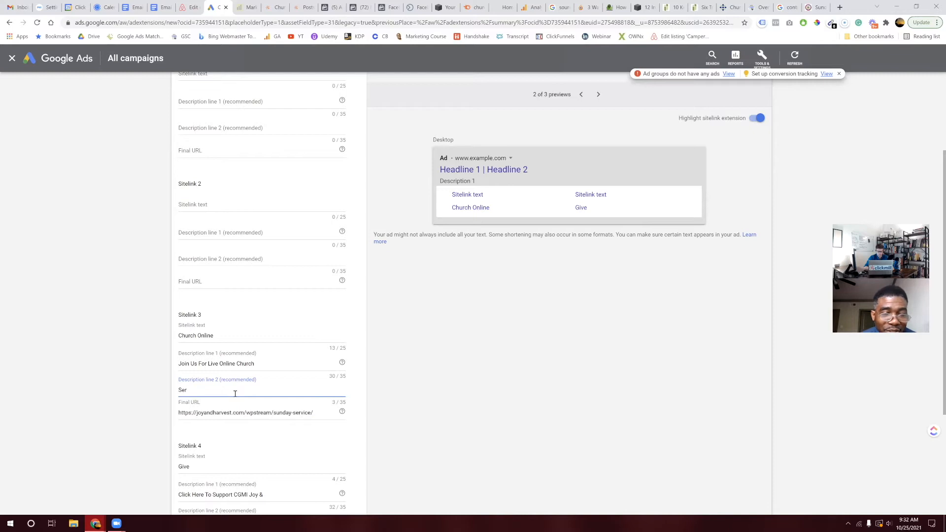
{"action": "type", "text": "vice"}
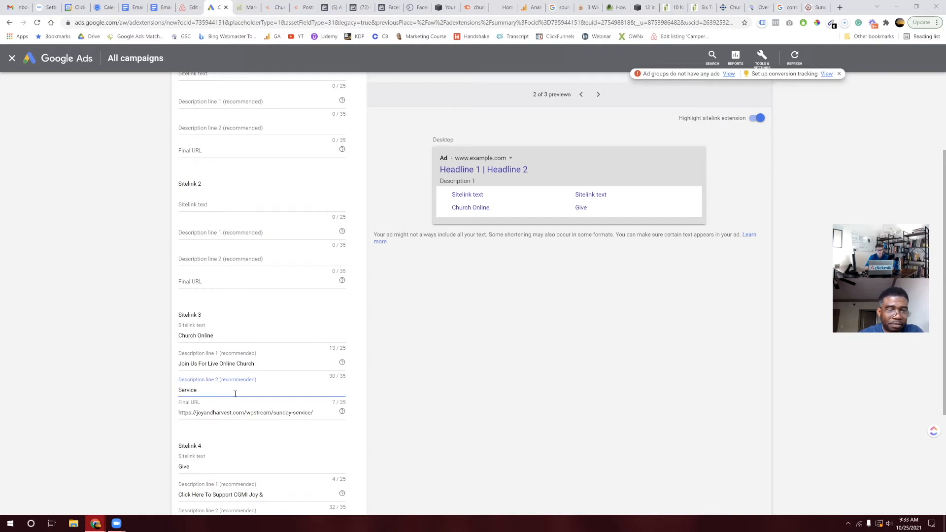
{"action": "type", "text": "Today"}
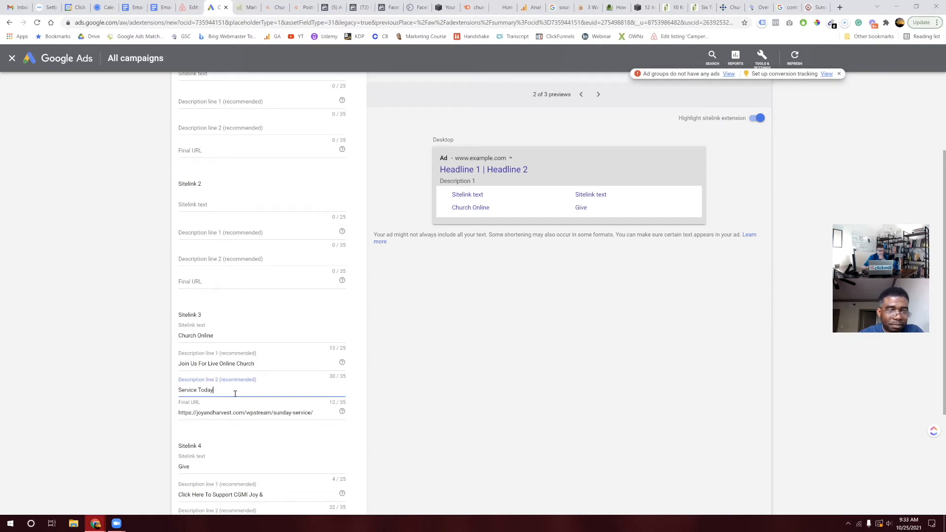
{"action": "type", "text": " - Click Here"}
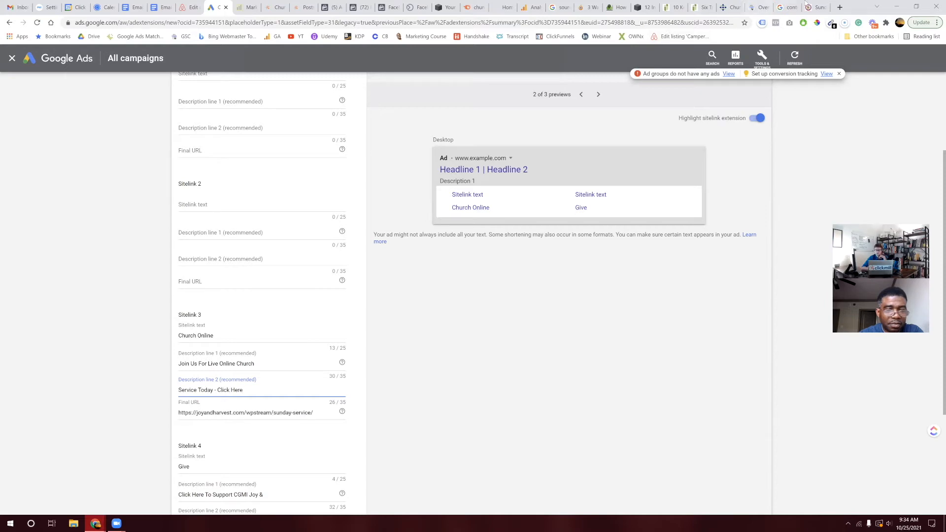
Step: Open the church site's Upcoming Events page and browse Friday Prayers, Sunday Celebration Service and We Celebrate Jesus
{"action": "left_click", "coordinate": [821, 6]}
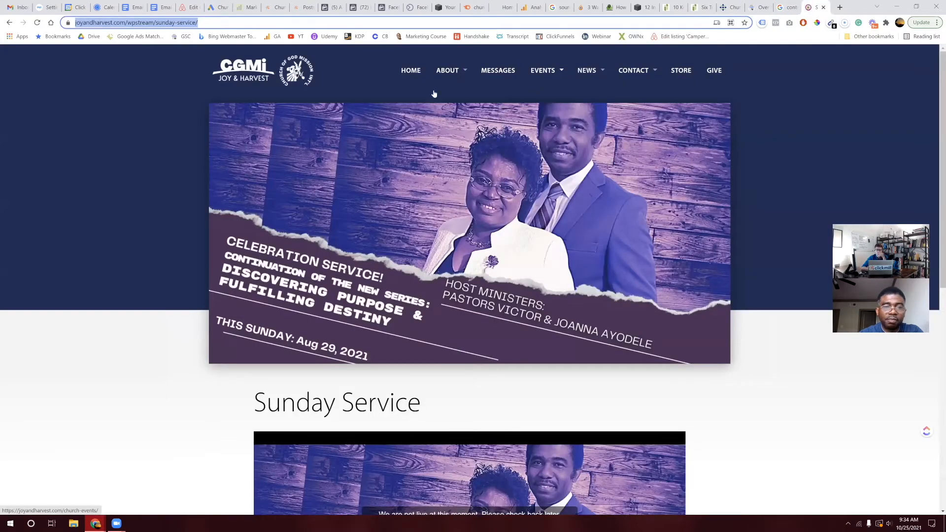
{"action": "mouse_move", "coordinate": [457, 74]}
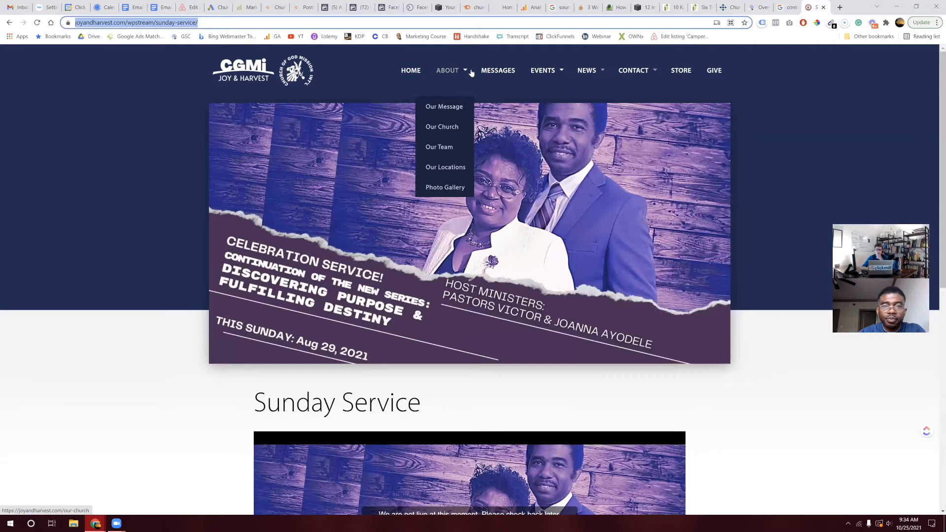
{"action": "mouse_move", "coordinate": [549, 75]}
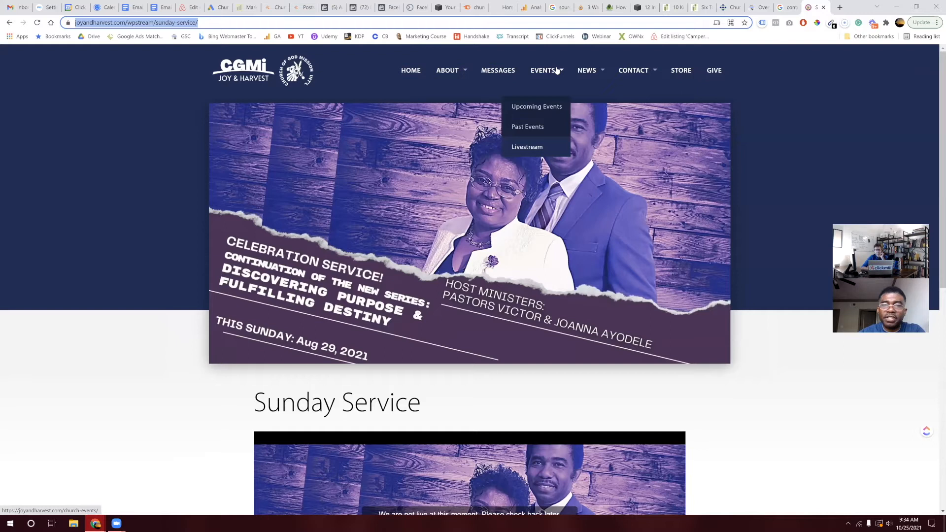
{"action": "left_click", "coordinate": [550, 108]}
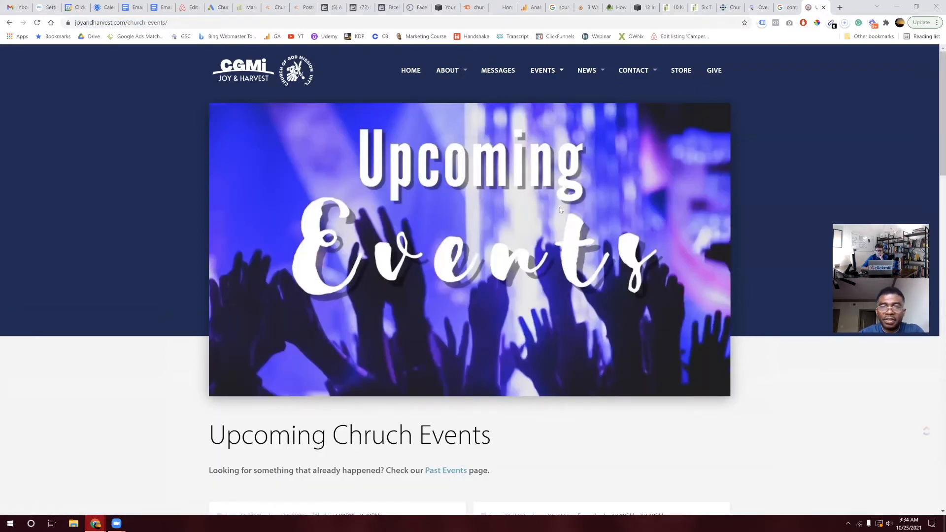
{"action": "scroll", "coordinate": [560, 207], "scroll_direction": "down", "scroll_amount": 5}
{"action": "scroll", "coordinate": [560, 211], "scroll_direction": "down", "scroll_amount": 2}
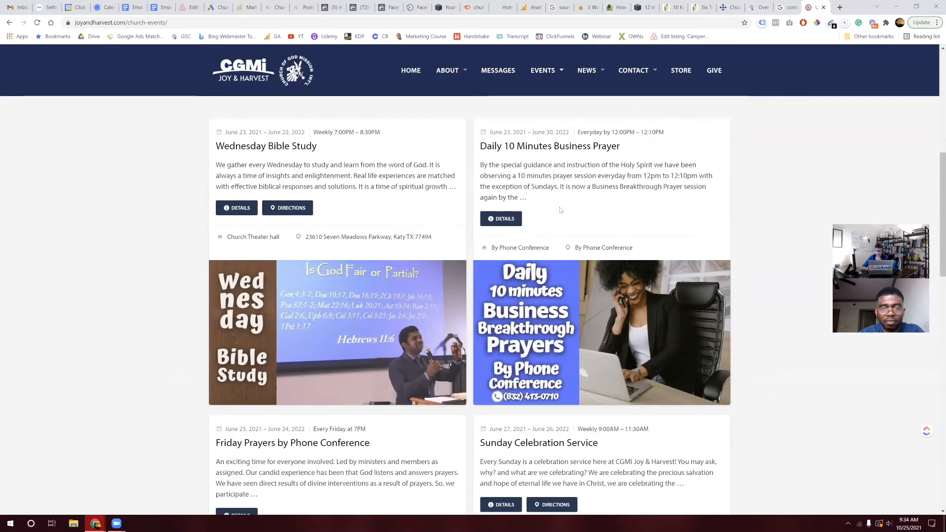
{"action": "scroll", "coordinate": [560, 210], "scroll_direction": "down", "scroll_amount": 5}
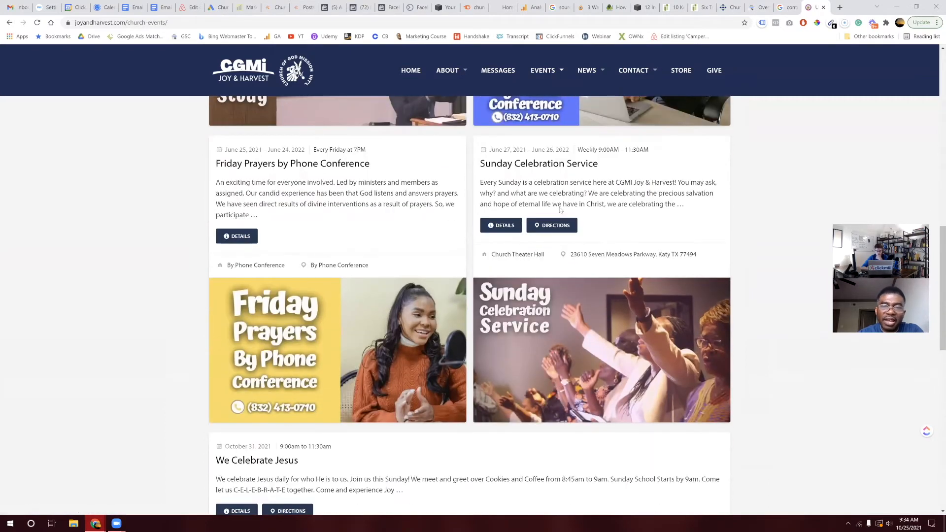
{"action": "scroll", "coordinate": [559, 210], "scroll_direction": "down", "scroll_amount": 1}
{"action": "scroll", "coordinate": [560, 210], "scroll_direction": "down", "scroll_amount": 1}
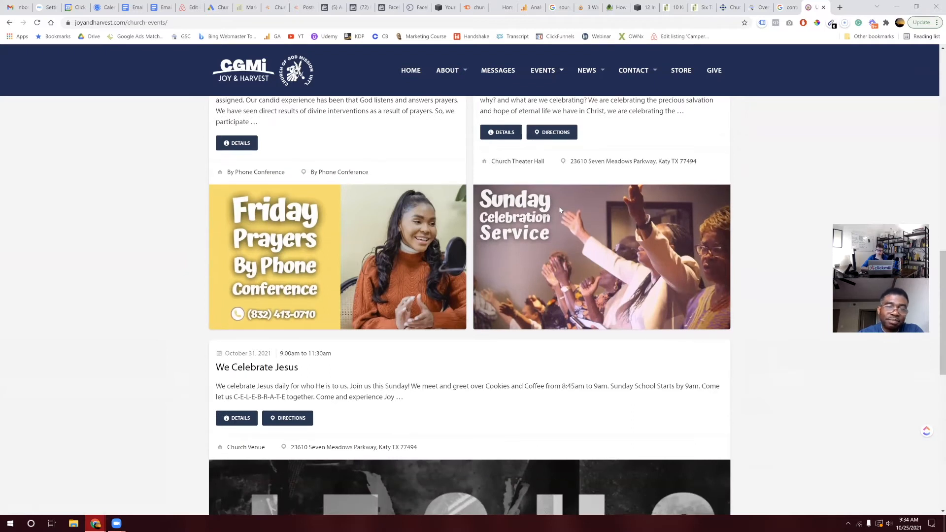
{"action": "scroll", "coordinate": [560, 210], "scroll_direction": "down", "scroll_amount": 4}
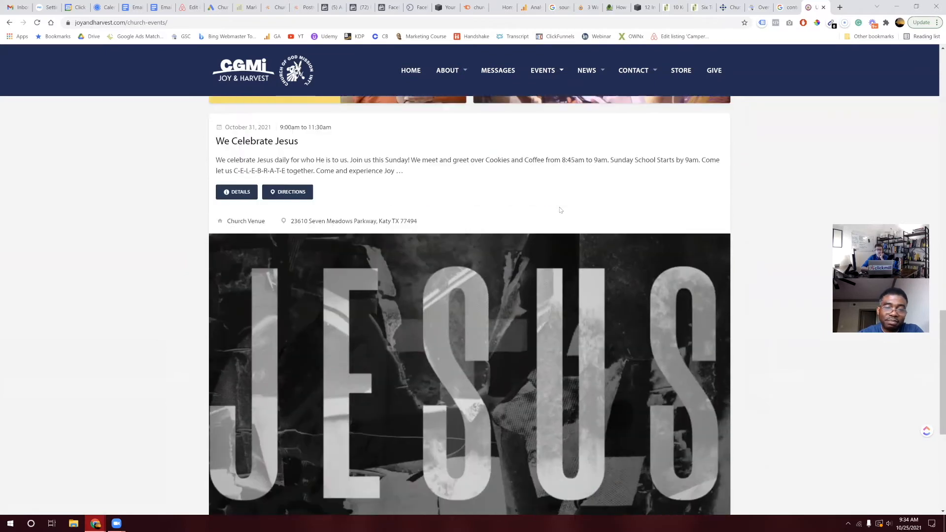
{"action": "scroll", "coordinate": [559, 210], "scroll_direction": "down", "scroll_amount": 1}
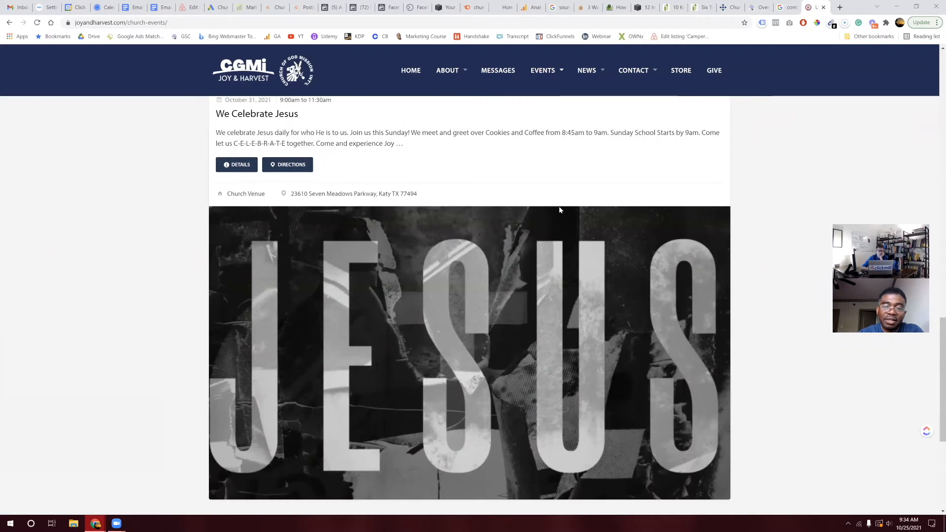
{"action": "scroll", "coordinate": [560, 210], "scroll_direction": "down", "scroll_amount": 4}
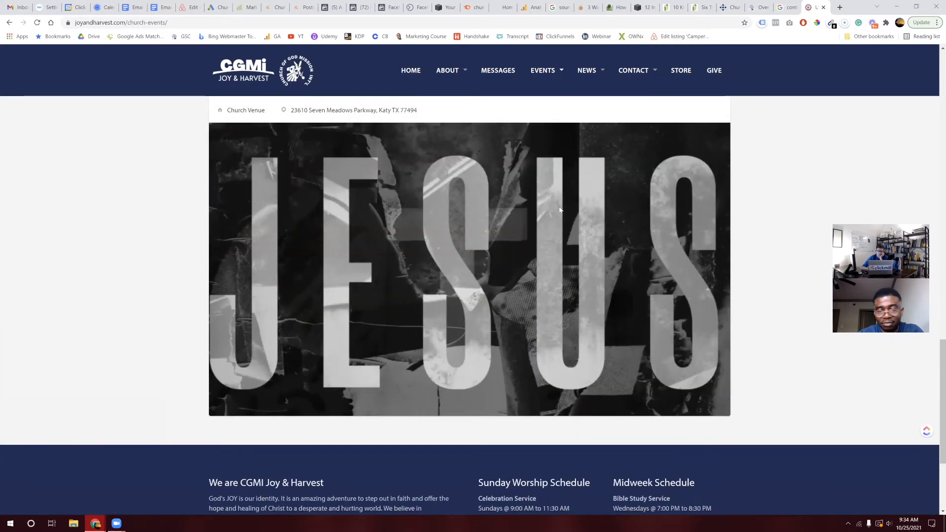
{"action": "scroll", "coordinate": [560, 210], "scroll_direction": "up", "scroll_amount": 9}
{"action": "scroll", "coordinate": [560, 210], "scroll_direction": "up", "scroll_amount": 5}
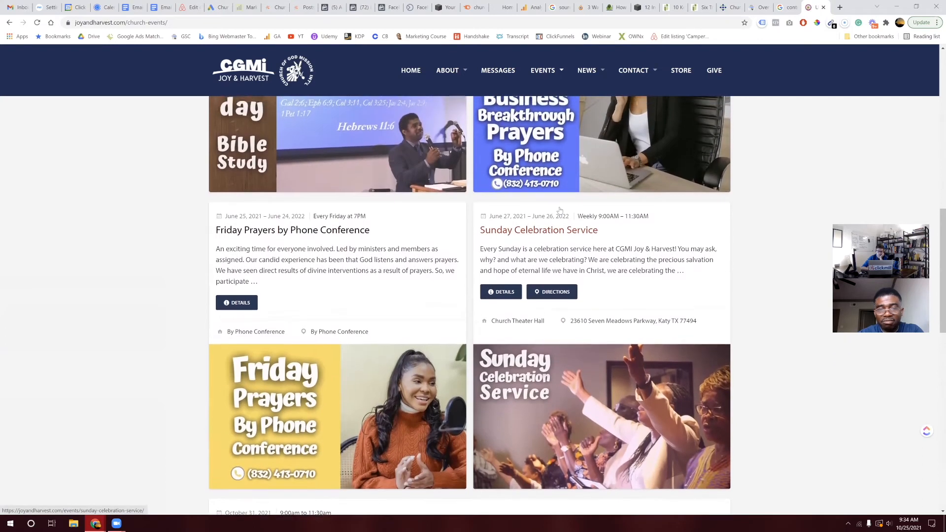
{"action": "scroll", "coordinate": [559, 210], "scroll_direction": "up", "scroll_amount": 5}
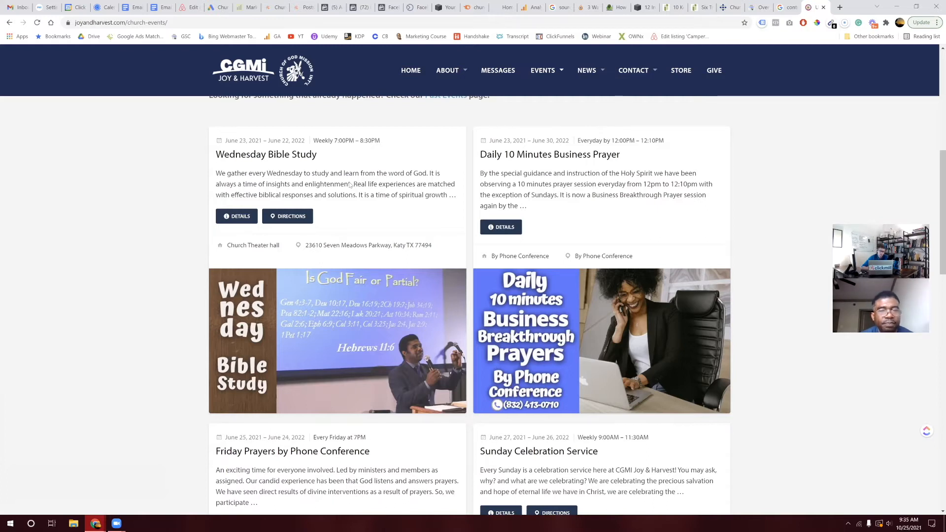
Step: Scroll back to the top of the events page and choose STORE from the main menu
{"action": "scroll", "coordinate": [330, 182], "scroll_direction": "up", "scroll_amount": 1}
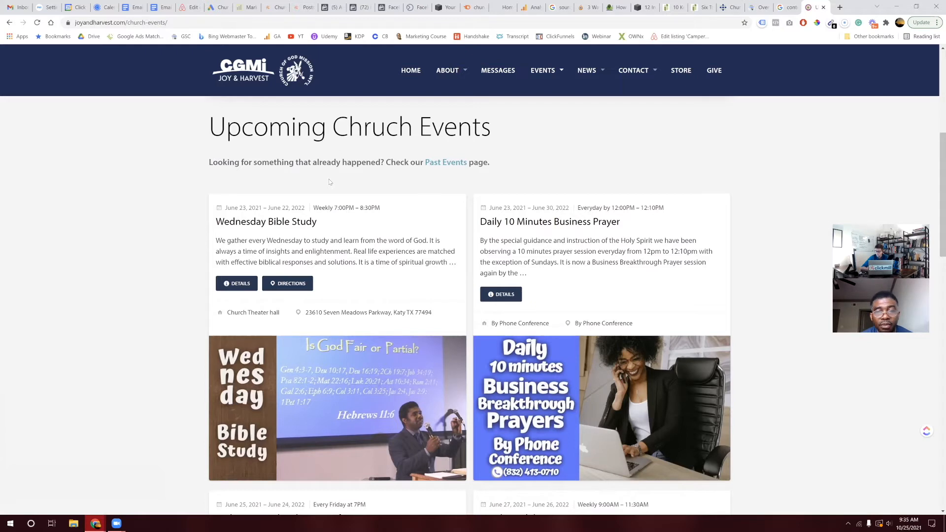
{"action": "scroll", "coordinate": [329, 183], "scroll_direction": "up", "scroll_amount": 6}
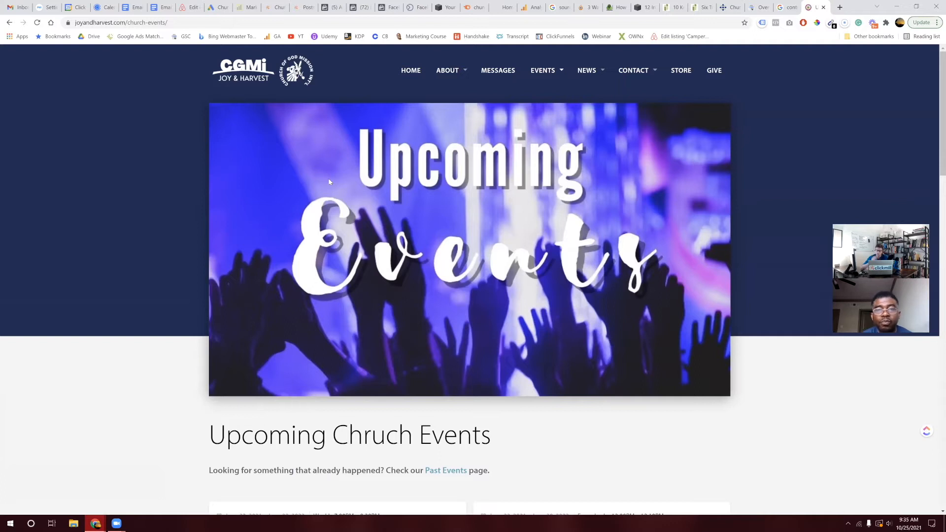
{"action": "scroll", "coordinate": [371, 310], "scroll_direction": "down", "scroll_amount": 5}
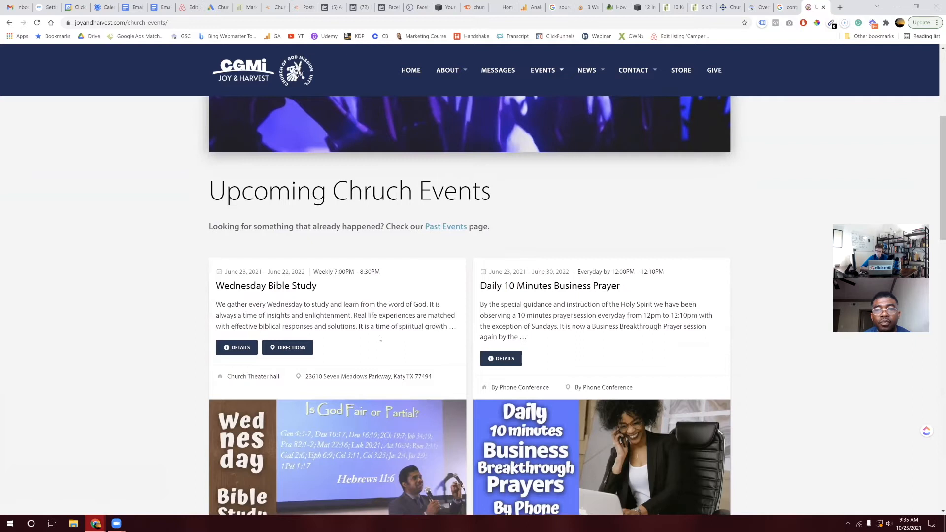
{"action": "scroll", "coordinate": [380, 338], "scroll_direction": "down", "scroll_amount": 1}
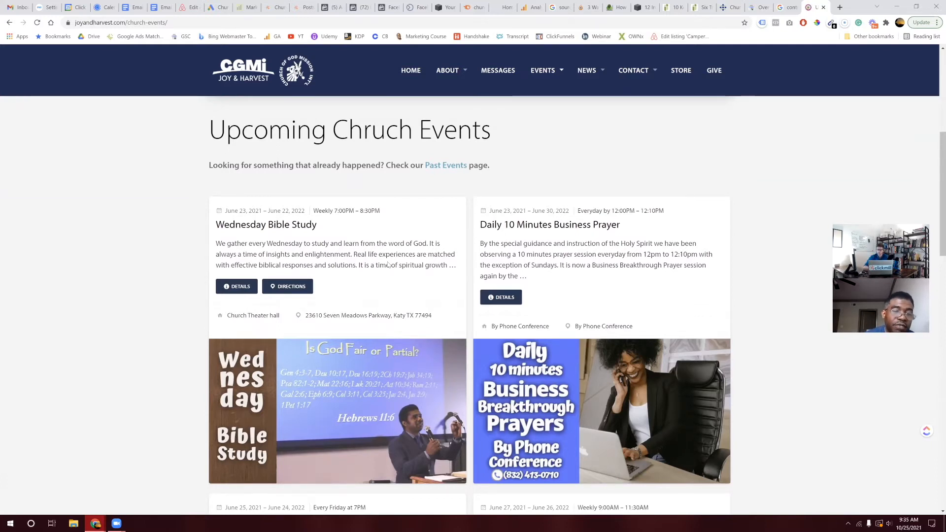
{"action": "scroll", "coordinate": [532, 175], "scroll_direction": "up", "scroll_amount": 6}
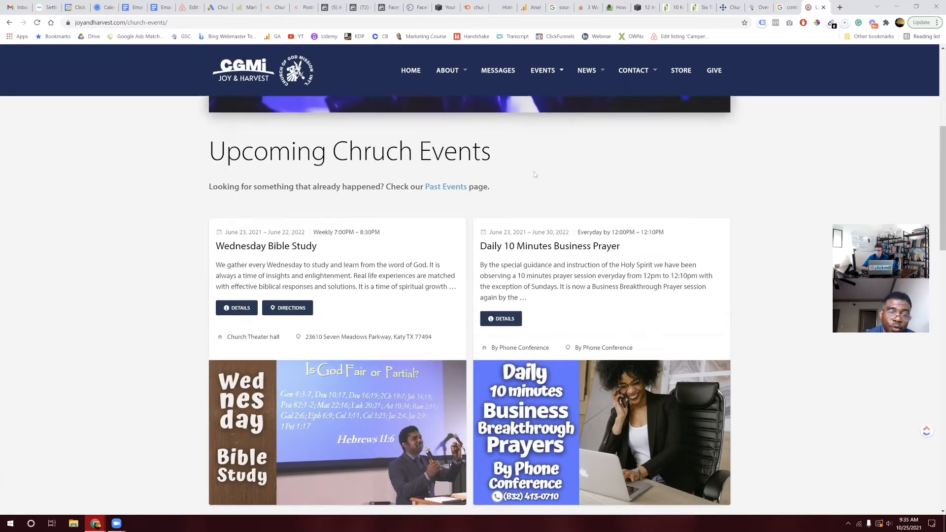
{"action": "mouse_move", "coordinate": [528, 92]}
{"action": "scroll", "coordinate": [570, 219], "scroll_direction": "down", "scroll_amount": 6}
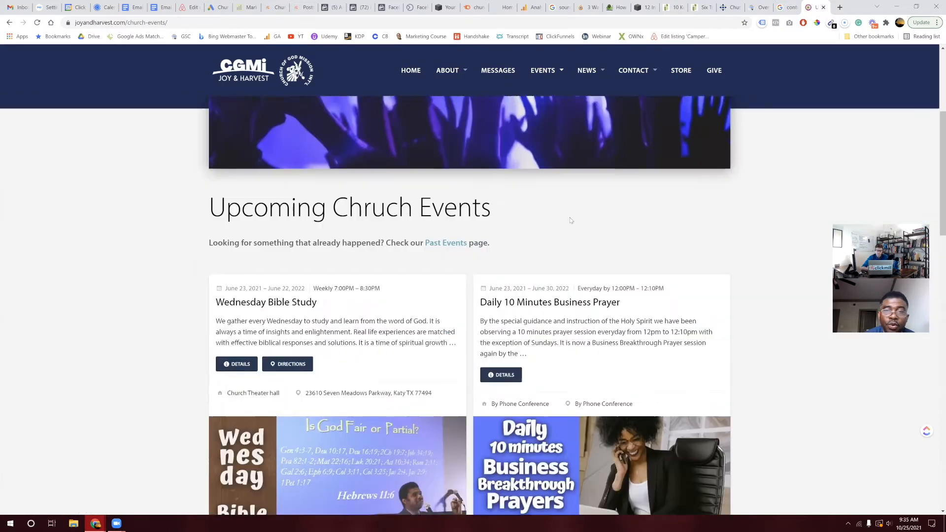
{"action": "scroll", "coordinate": [570, 219], "scroll_direction": "down", "scroll_amount": 1}
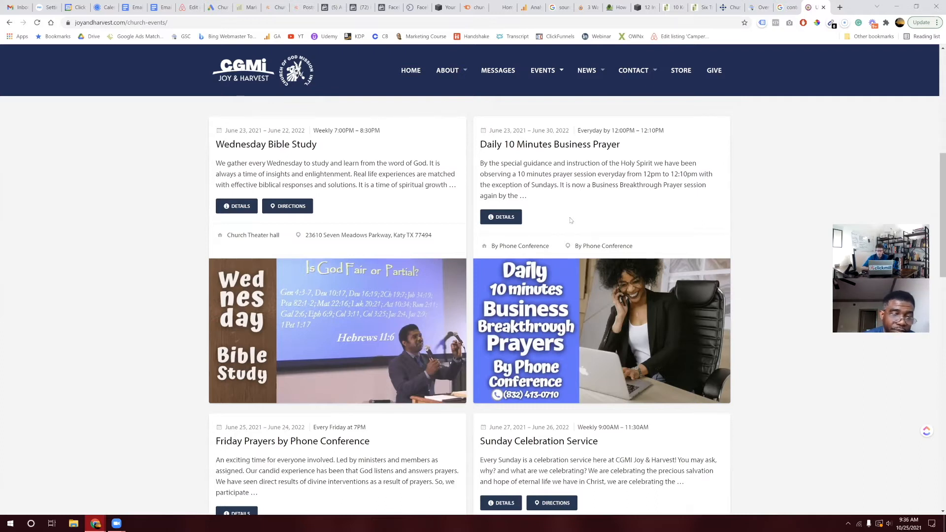
{"action": "scroll", "coordinate": [570, 220], "scroll_direction": "up", "scroll_amount": 8}
{"action": "mouse_move", "coordinate": [563, 72]}
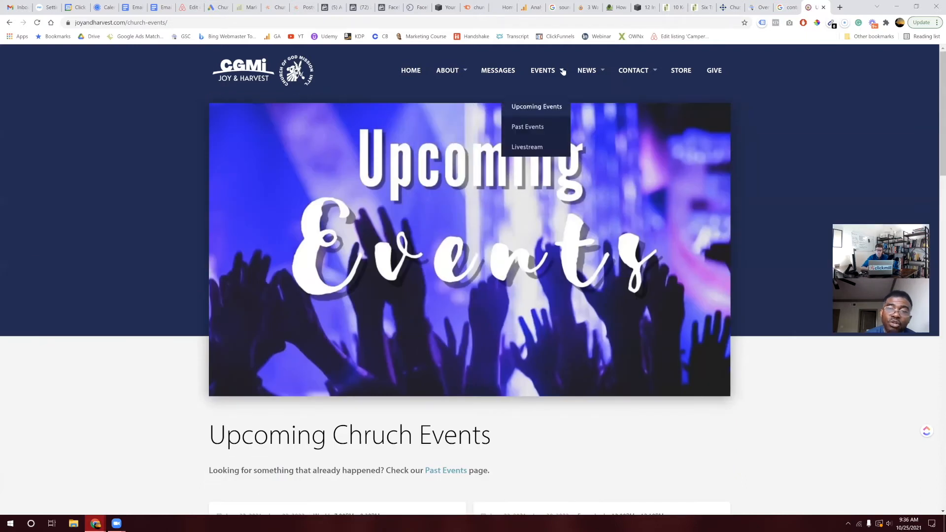
{"action": "left_click", "coordinate": [682, 75]}
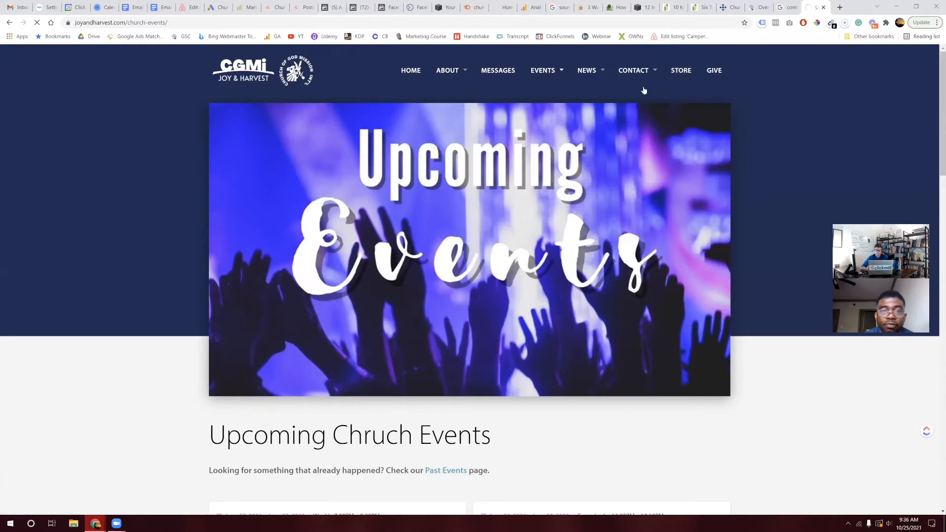
Step: Load the store's Shop page, select its web address, and browse the three products
{"action": "left_click", "coordinate": [682, 70]}
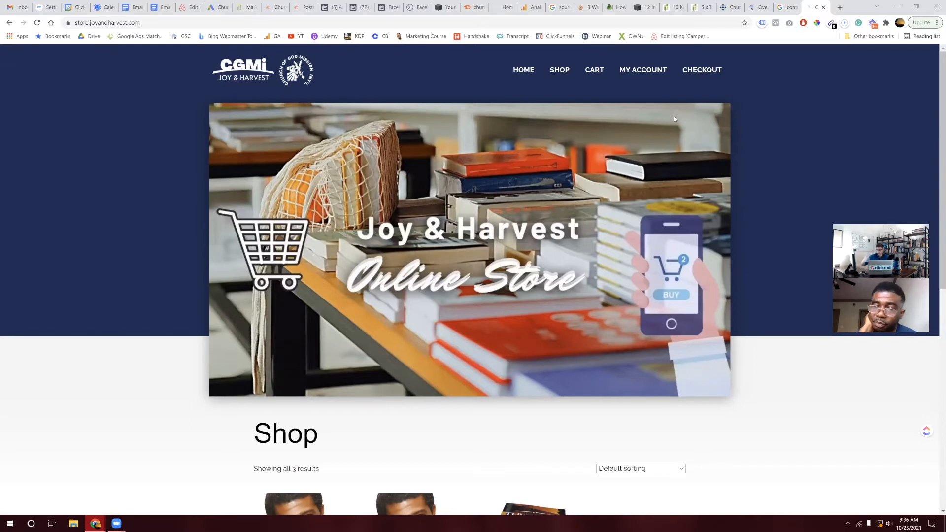
{"action": "left_click", "coordinate": [606, 23]}
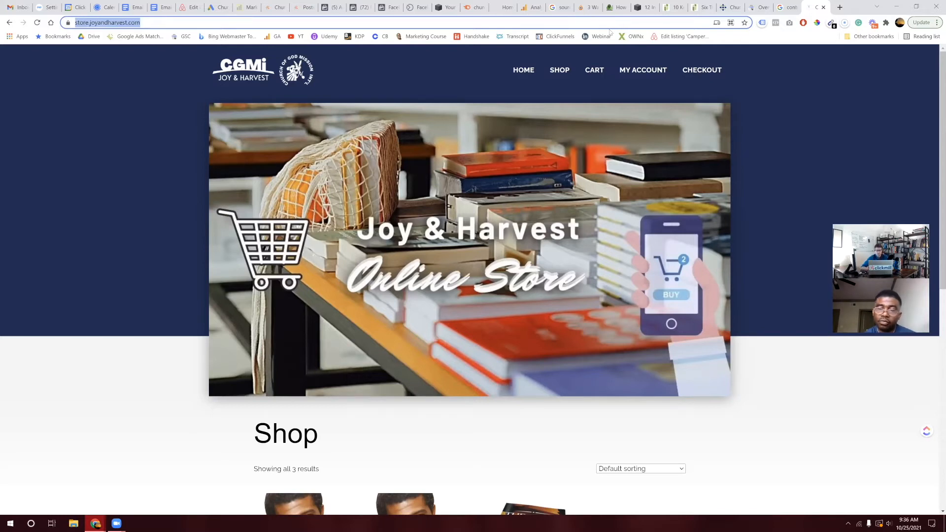
{"action": "scroll", "coordinate": [497, 241], "scroll_direction": "down", "scroll_amount": 6}
{"action": "scroll", "coordinate": [498, 240], "scroll_direction": "up", "scroll_amount": 5}
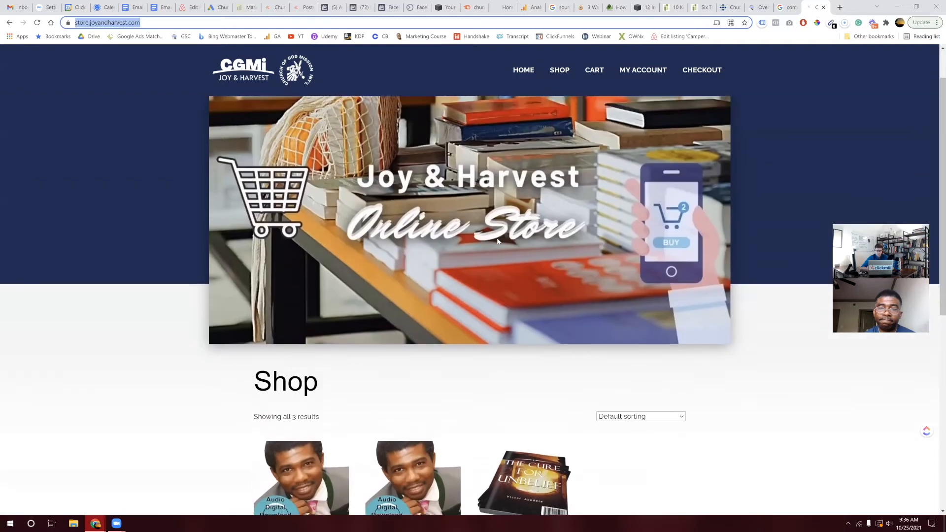
{"action": "scroll", "coordinate": [498, 240], "scroll_direction": "up", "scroll_amount": 1}
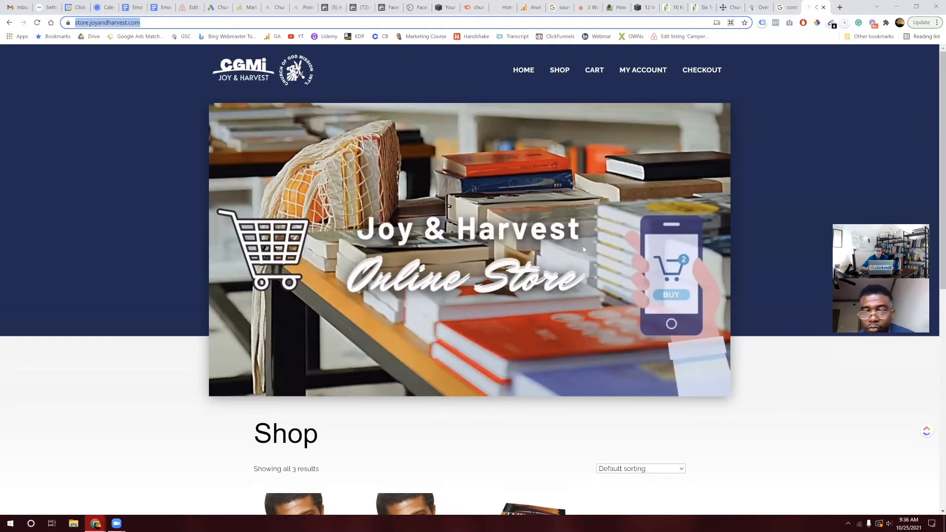
{"action": "scroll", "coordinate": [595, 313], "scroll_direction": "down", "scroll_amount": 4}
{"action": "scroll", "coordinate": [595, 313], "scroll_direction": "down", "scroll_amount": 2}
{"action": "scroll", "coordinate": [595, 313], "scroll_direction": "up", "scroll_amount": 4}
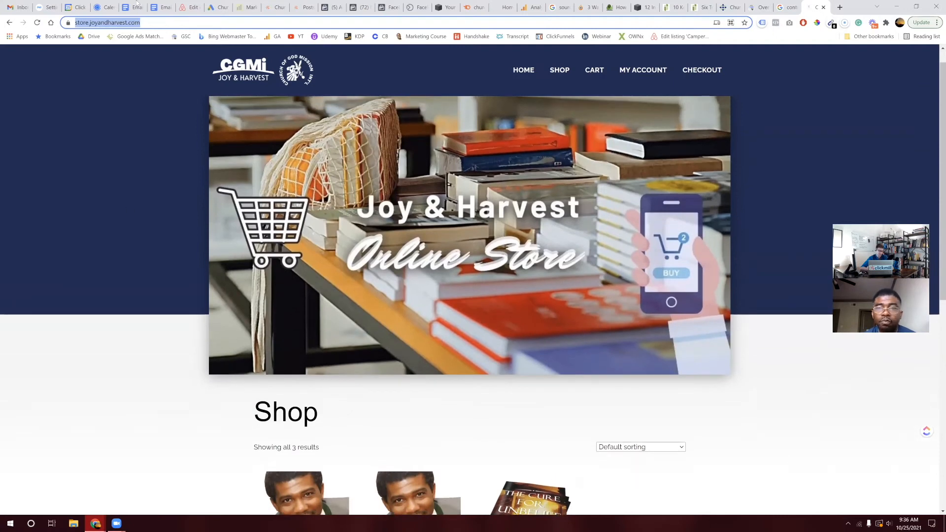
Step: Check the store page once more and settle back on the Google Ads sitelink form
{"action": "left_click", "coordinate": [213, 7]}
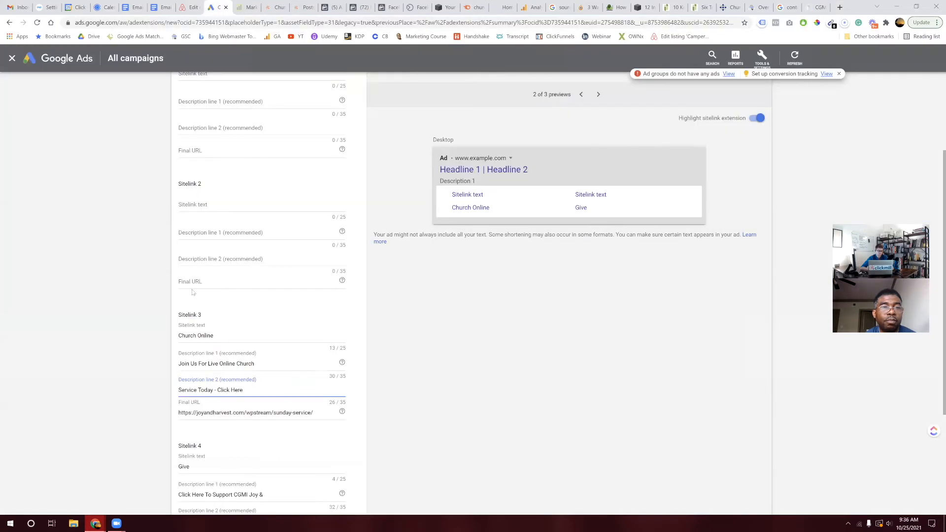
{"action": "scroll", "coordinate": [212, 428], "scroll_direction": "up", "scroll_amount": 5}
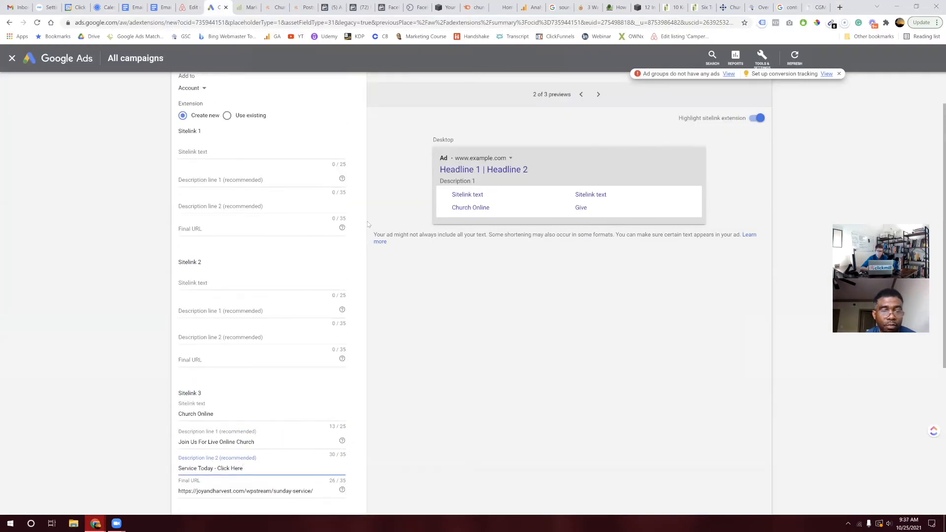
{"action": "left_click", "coordinate": [817, 7]}
{"action": "scroll", "coordinate": [755, 133], "scroll_direction": "down", "scroll_amount": 5}
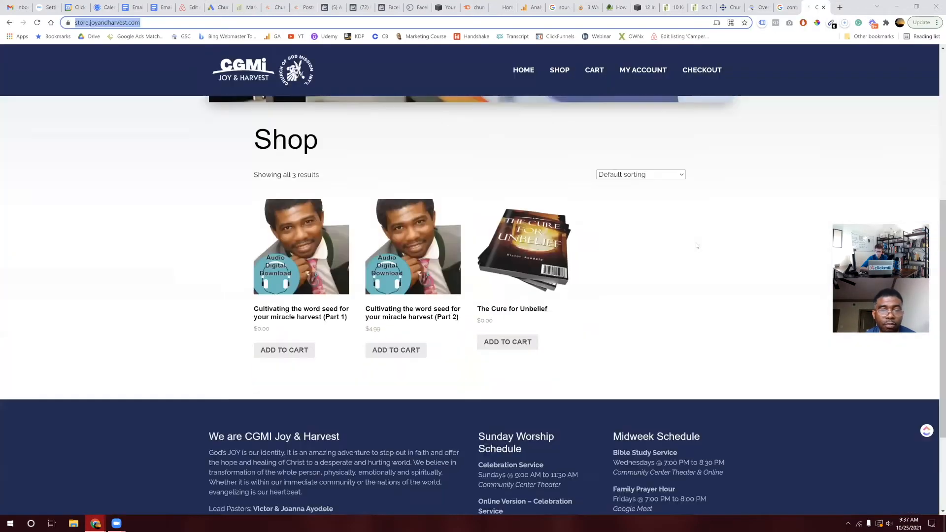
{"action": "scroll", "coordinate": [697, 246], "scroll_direction": "up", "scroll_amount": 2}
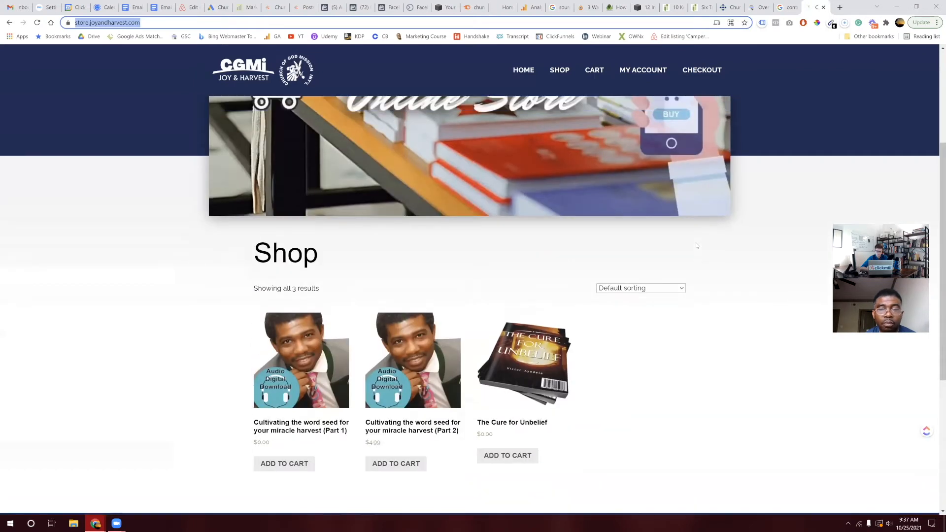
{"action": "scroll", "coordinate": [697, 245], "scroll_direction": "up", "scroll_amount": 2}
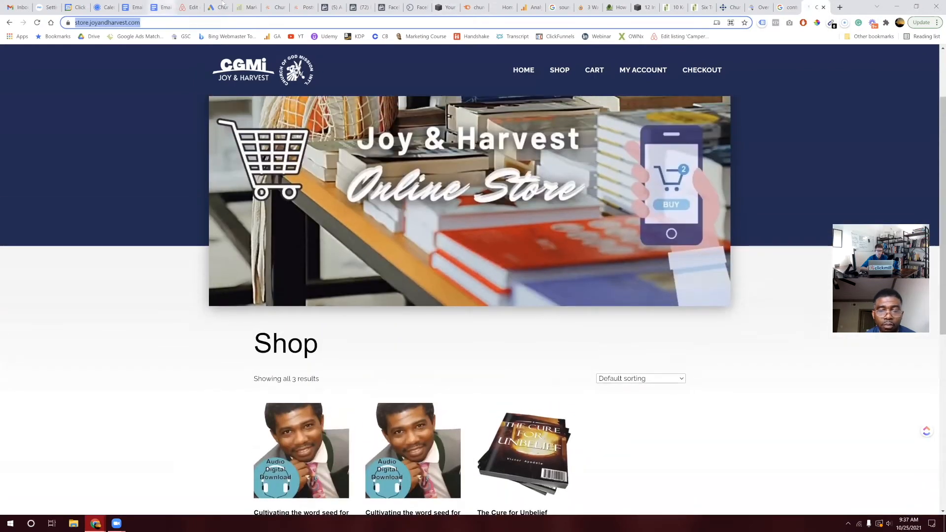
{"action": "left_click", "coordinate": [222, 6]}
{"action": "left_click", "coordinate": [188, 287]}
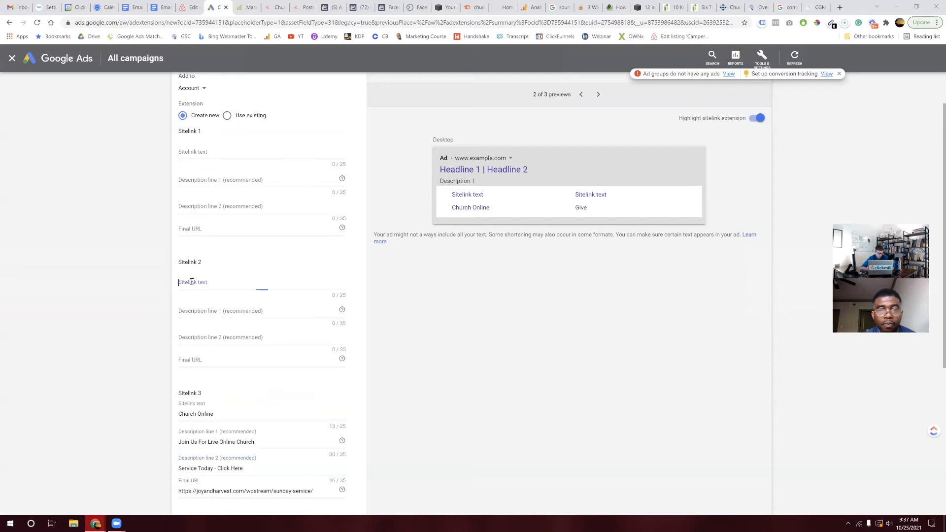
{"action": "left_click", "coordinate": [194, 360]}
{"action": "type", "text": "https://store.joyandharvest.com/"}
{"action": "left_click", "coordinate": [222, 282]}
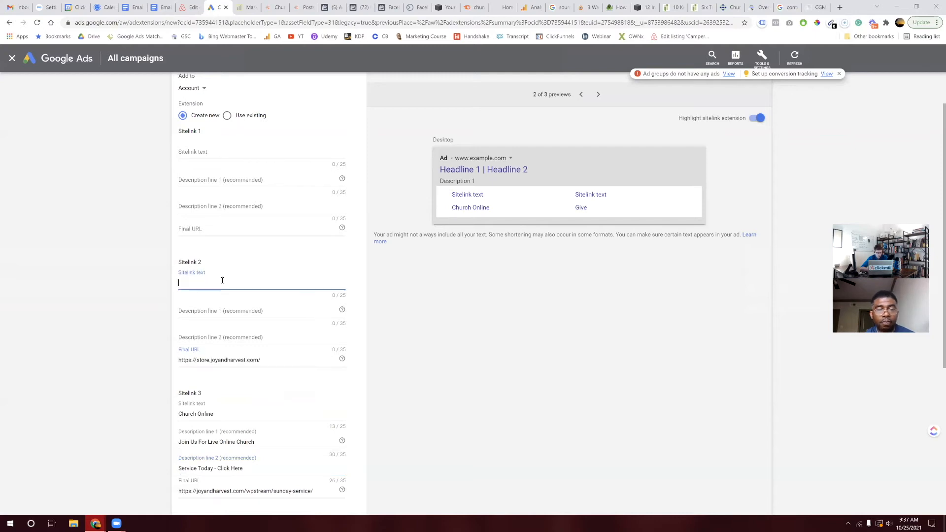
{"action": "type", "text": "S"}
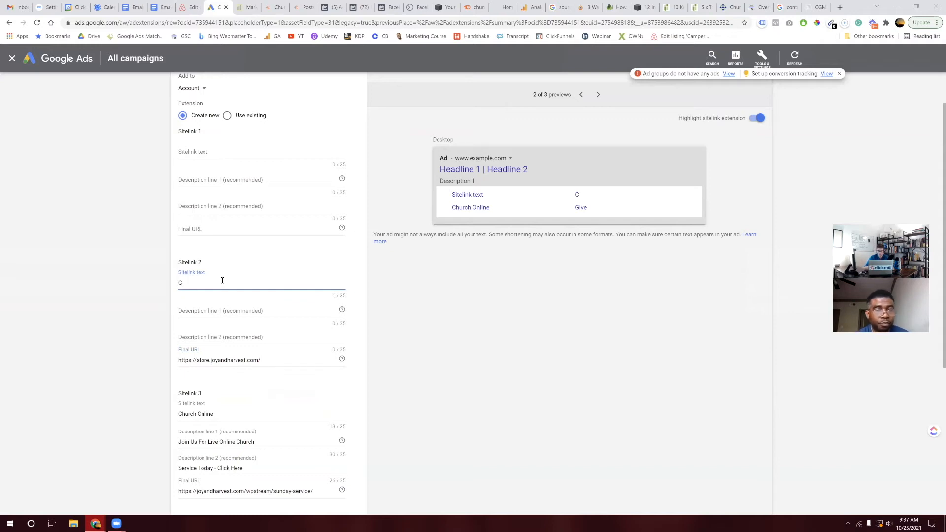
{"action": "key", "text": "BackSpace"}
{"action": "type", "text": "Store"}
Step: Fill Sitelink 2's descriptions with 'Access Free & Paid Christian' and 'Resources Online Now'
{"action": "left_click", "coordinate": [212, 307]}
{"action": "type", "text": "Access"}
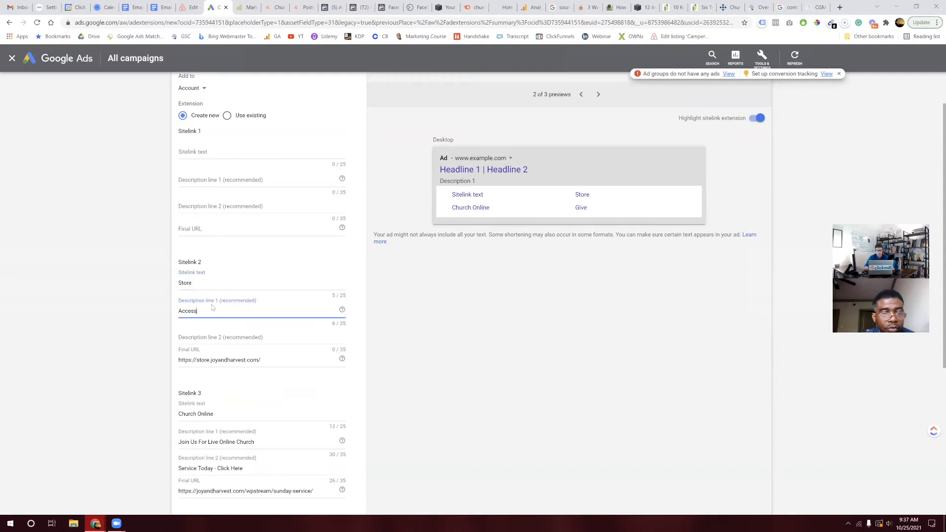
{"action": "type", "text": " Free & Paid Christian"}
{"action": "key", "text": "Tab"}
{"action": "key", "text": "Tab"}
{"action": "type", "text": "Rec"}
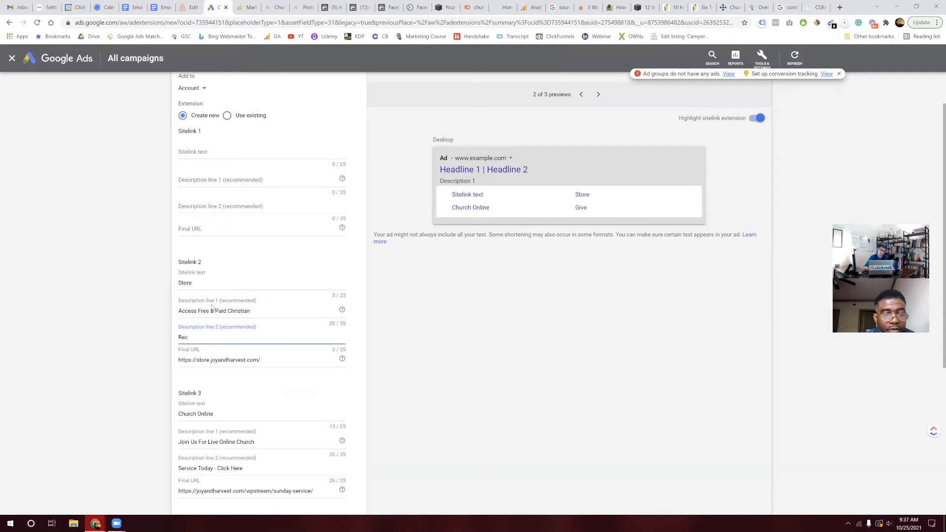
{"action": "type", "text": "ources Online Now"}
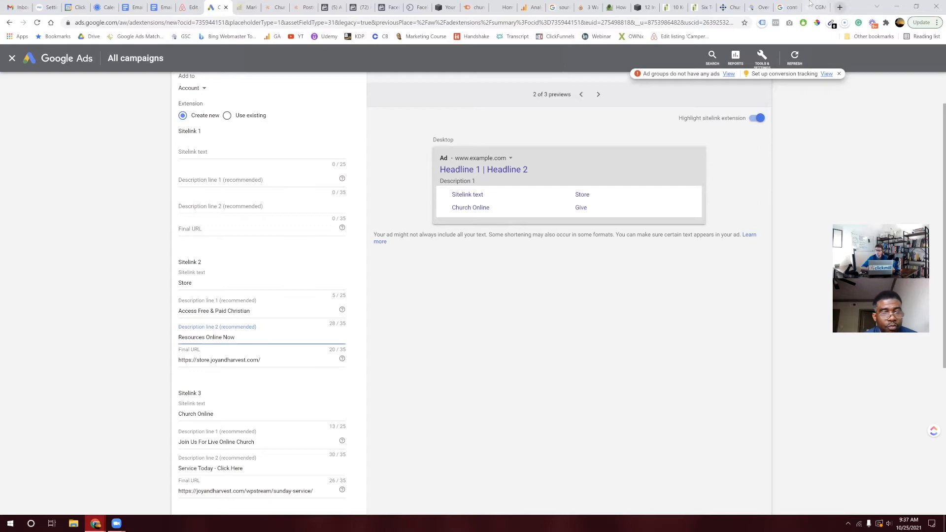
{"action": "key", "text": "ctrl+9"}
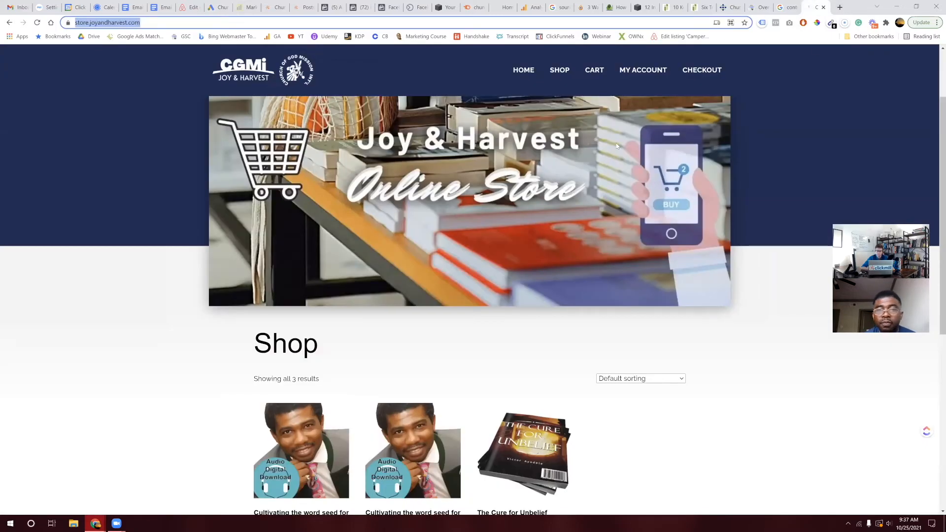
Step: Return to the Upcoming Church Events page and look over the NEWS, CONTACT, EVENTS and ABOUT menus
{"action": "left_click", "coordinate": [9, 22]}
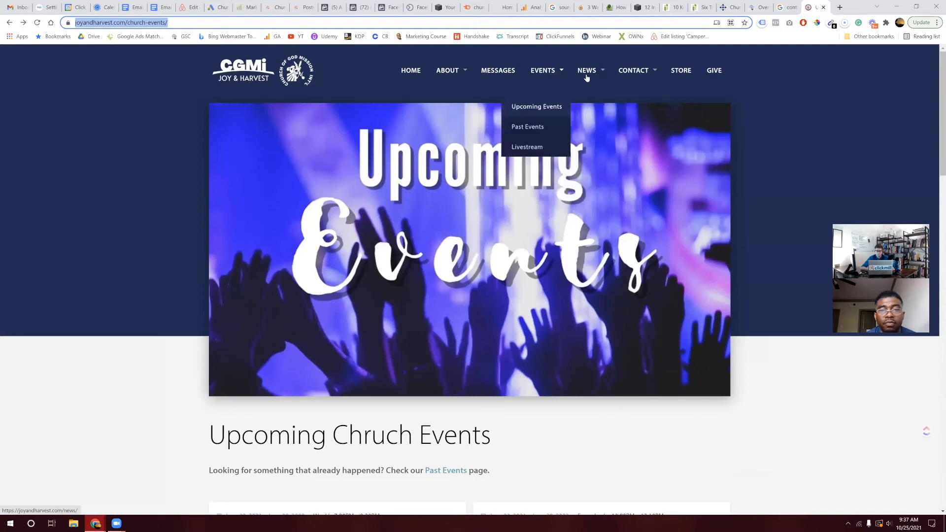
{"action": "mouse_move", "coordinate": [592, 71]}
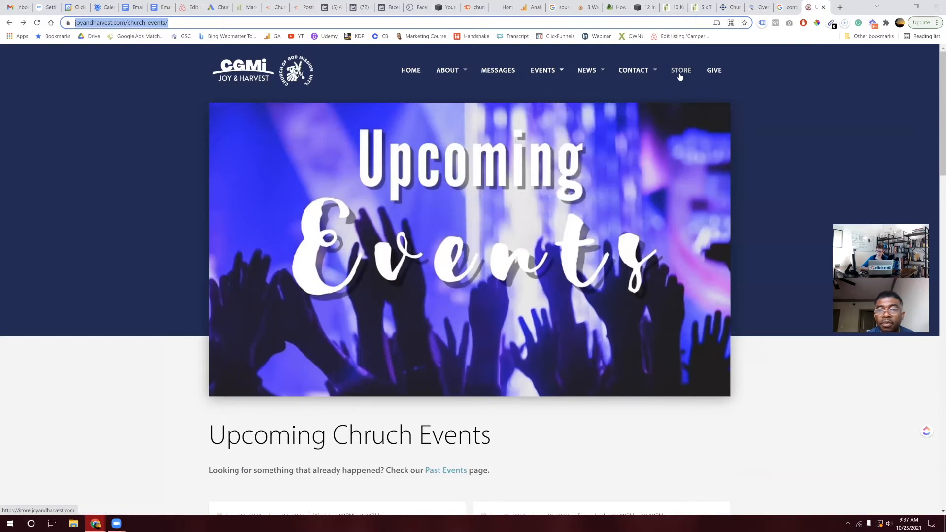
{"action": "mouse_move", "coordinate": [655, 73]}
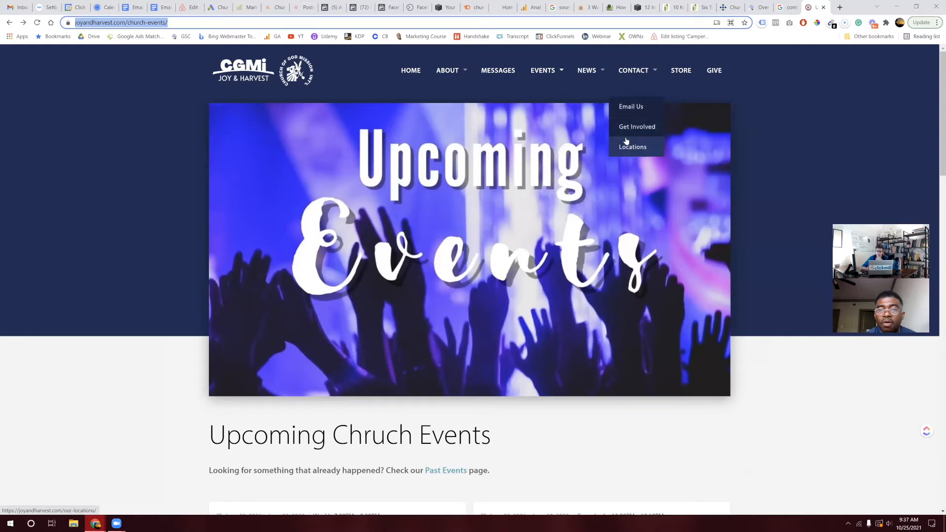
{"action": "mouse_move", "coordinate": [558, 69]}
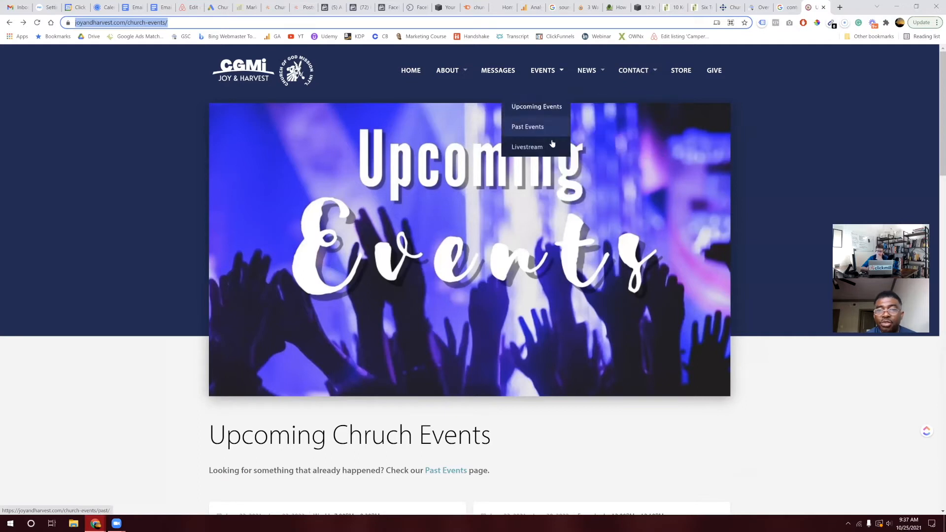
{"action": "mouse_move", "coordinate": [460, 77]}
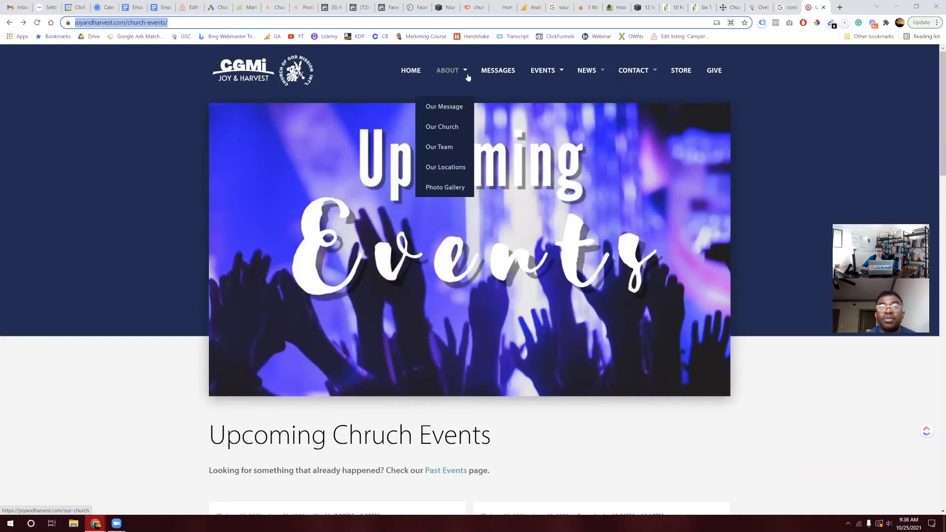
{"action": "left_click", "coordinate": [19, 8]}
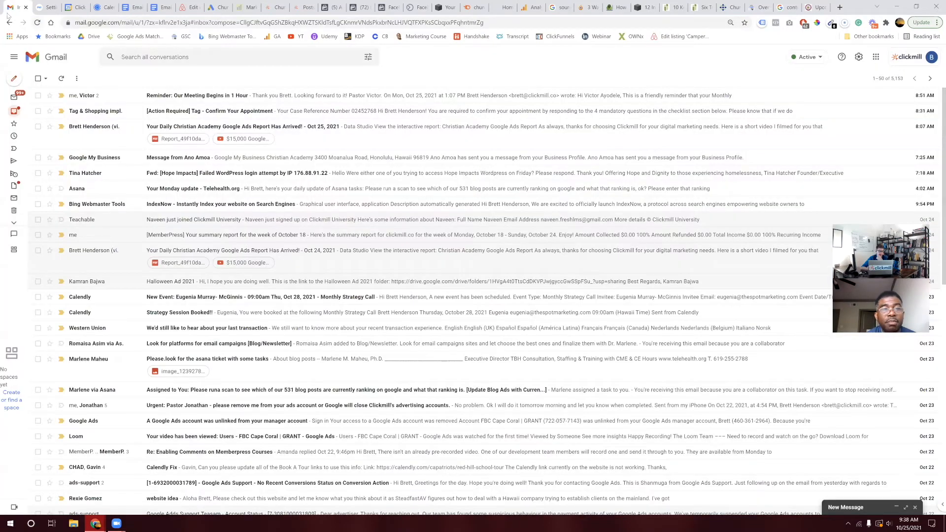
{"action": "left_click", "coordinate": [807, 6]}
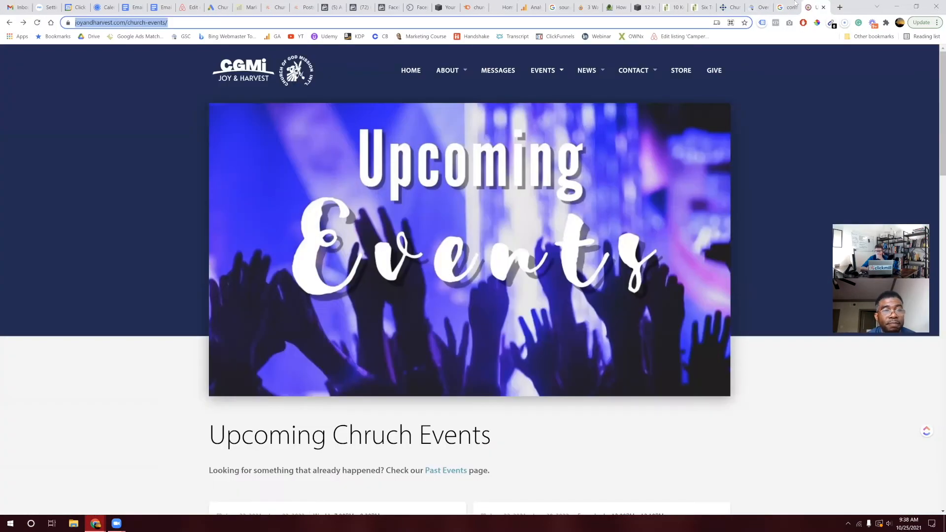
Step: Title Sitelink 1 'Sermons On Demand' with description line 1 'Watch Online Sermons On Demand'
{"action": "left_click", "coordinate": [223, 5]}
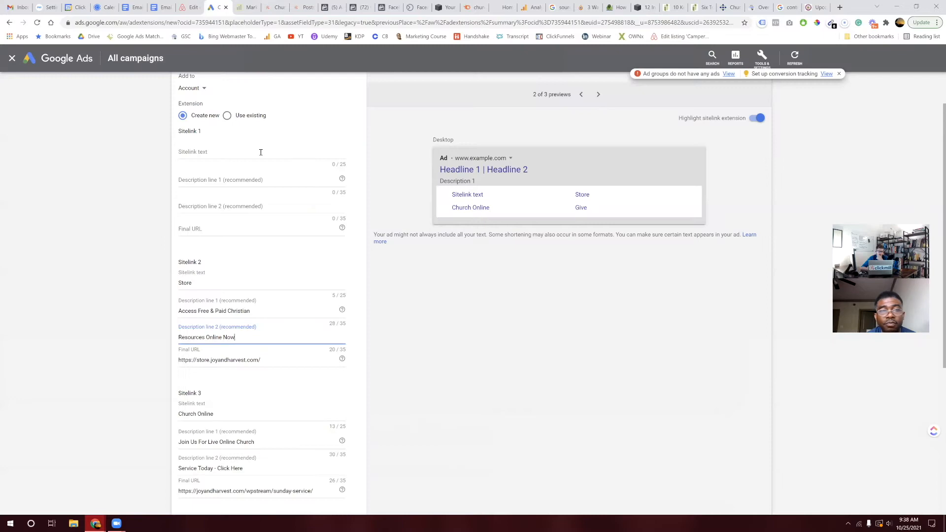
{"action": "left_click", "coordinate": [250, 159]}
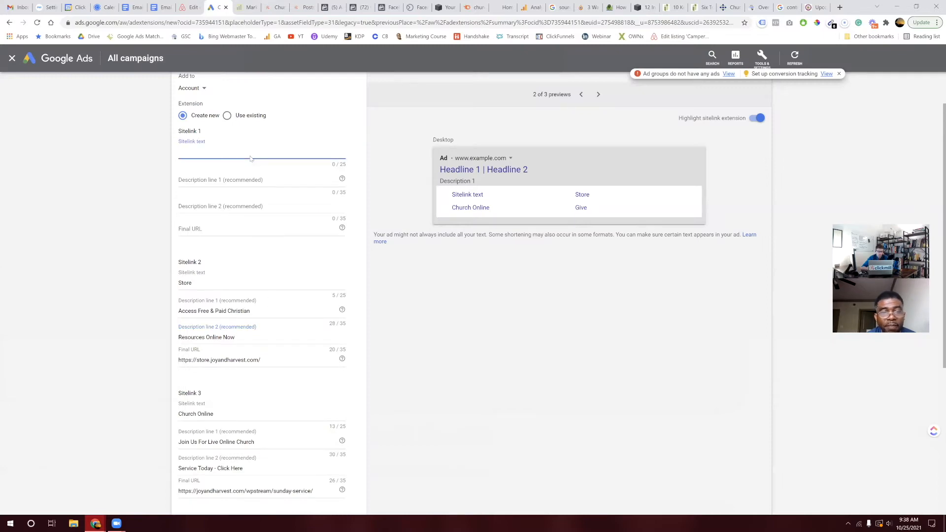
{"action": "type", "text": "Sermons On Dem"}
{"action": "key", "text": "BackSpace"}
{"action": "type", "text": "emane"}
{"action": "key", "text": "BackSpace"}
{"action": "type", "text": "d"}
{"action": "left_click", "coordinate": [202, 181]}
{"action": "type", "text": "Watch"}
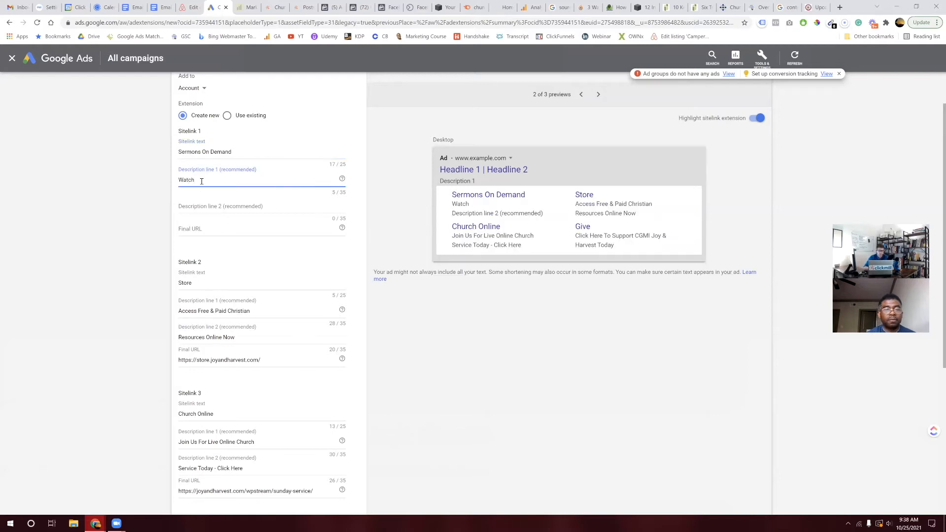
{"action": "type", "text": "e"}
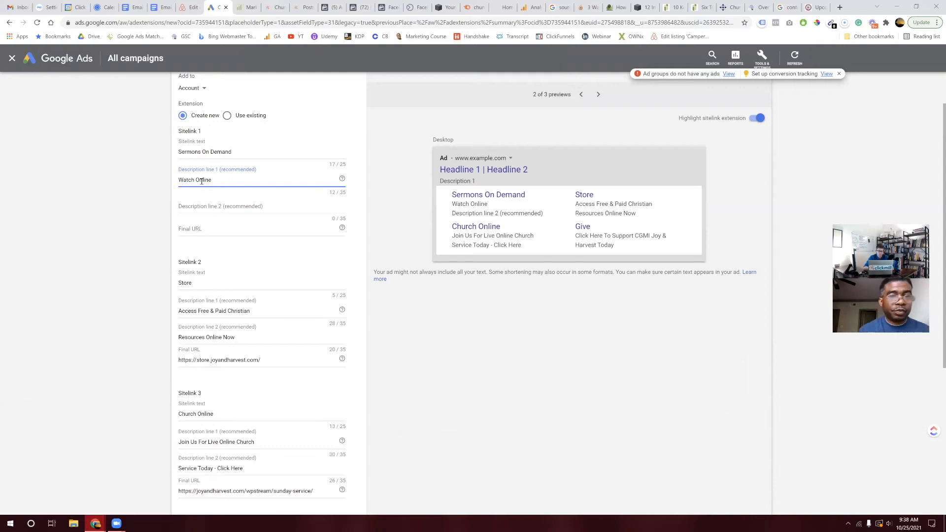
{"action": "type", "text": " Sermons On Demand"}
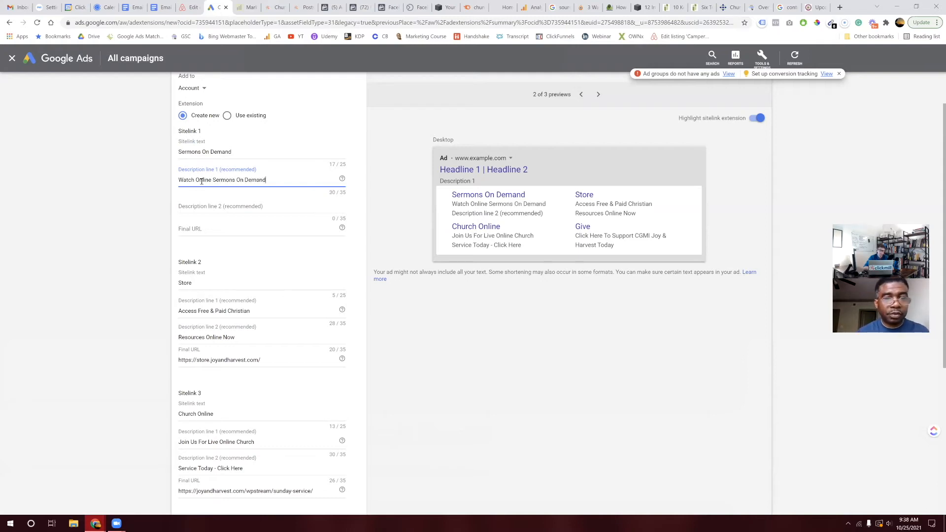
Step: Set description line 2 to 'Click Here -Free Biblical Resources', correcting the Resources spelling
{"action": "left_click", "coordinate": [194, 204]}
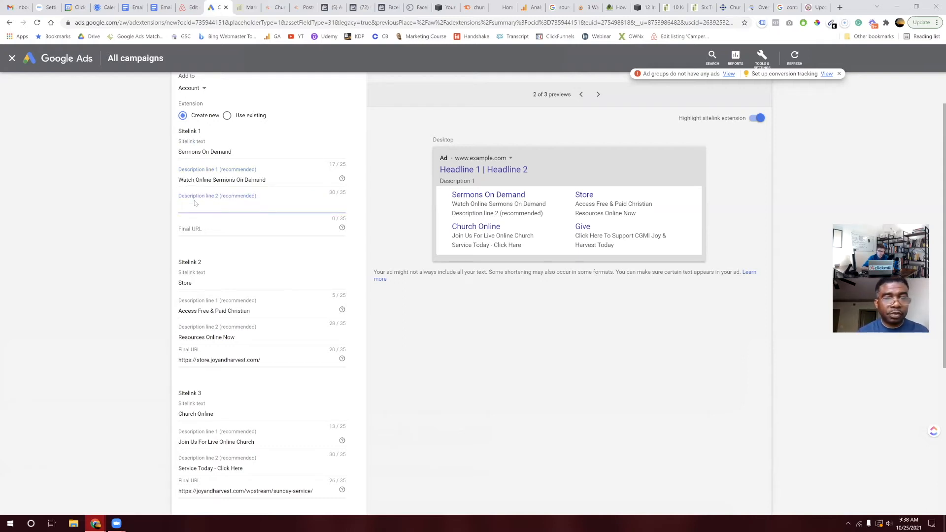
{"action": "type", "text": "Click Here"}
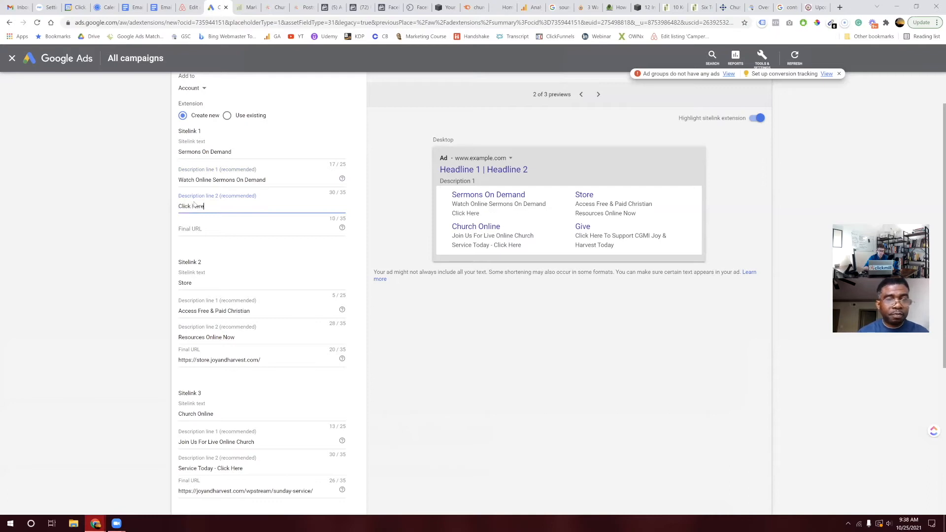
{"action": "type", "text": " For Free "}
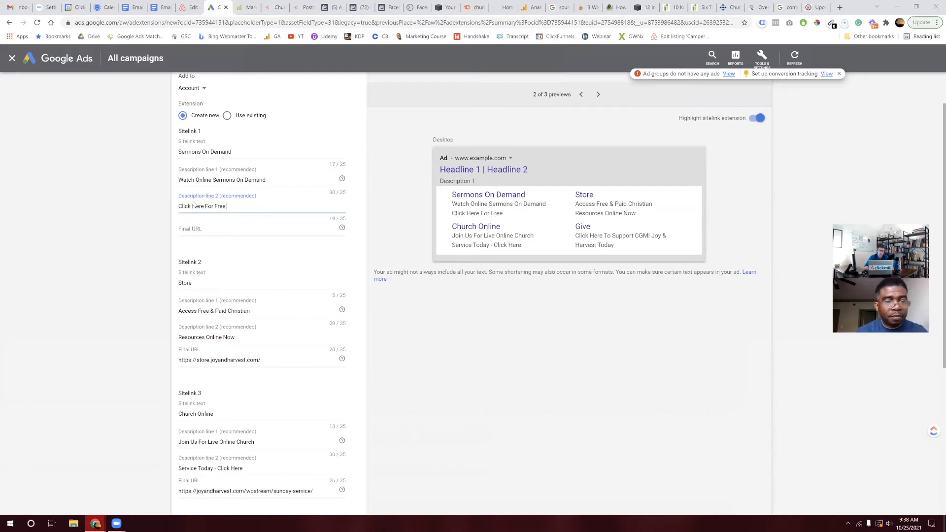
{"action": "type", "text": "Biblical Resouces"}
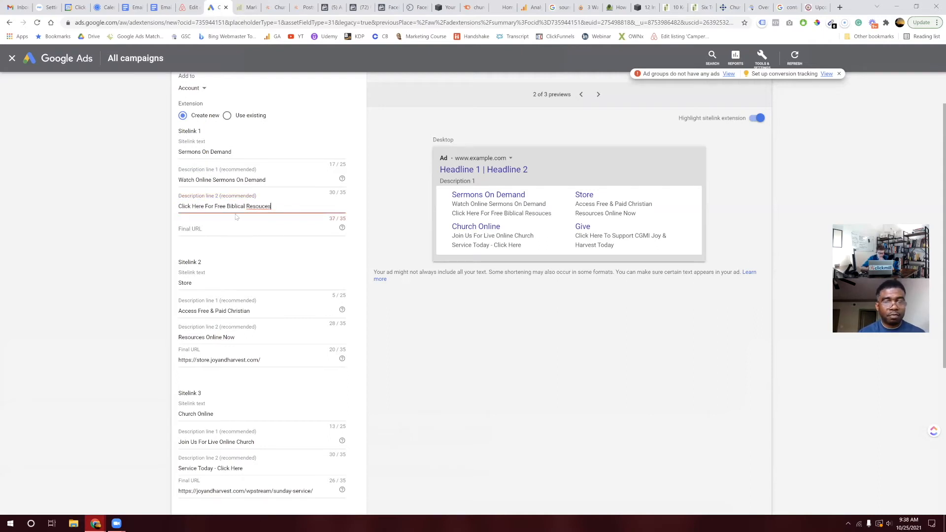
{"action": "right_click", "coordinate": [263, 206]}
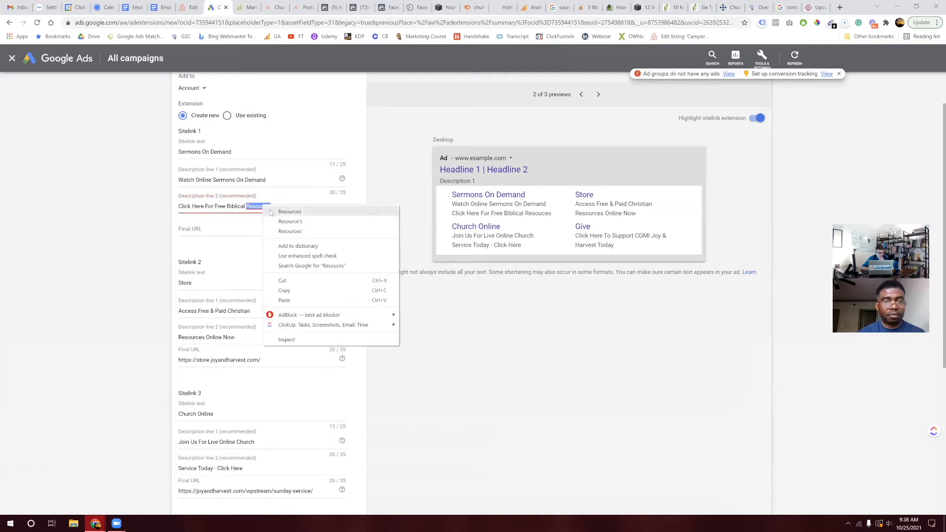
{"action": "left_click", "coordinate": [261, 209]}
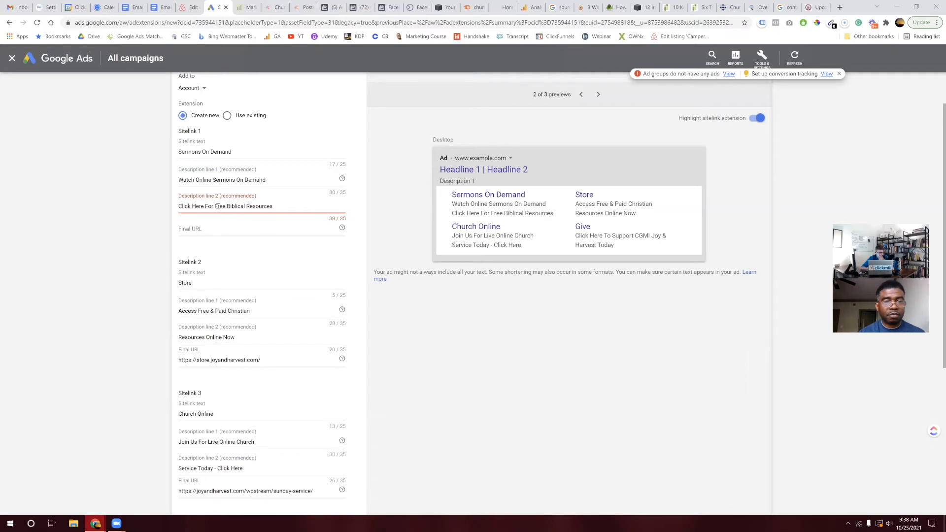
{"action": "double_click", "coordinate": [209, 207]}
{"action": "key", "text": "BackSpace"}
{"action": "type", "text": "|"}
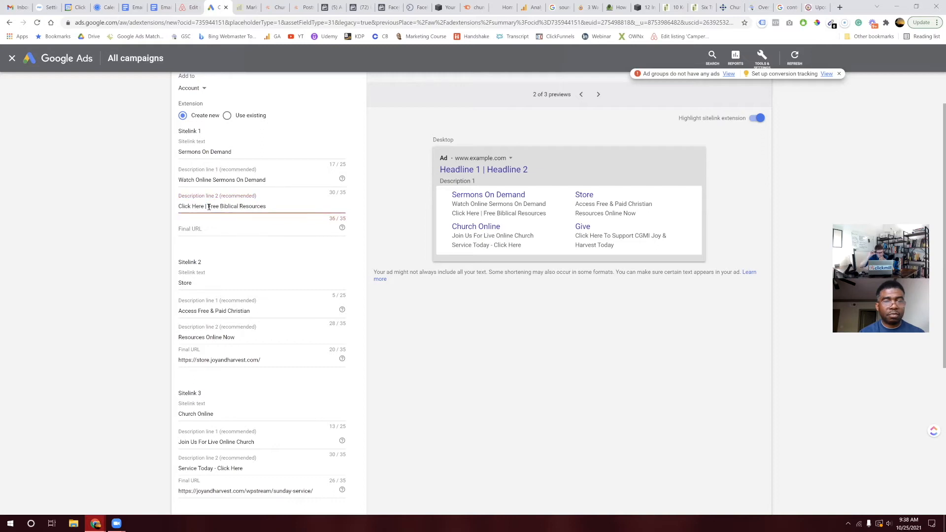
{"action": "key", "text": "BackSpace"}
{"action": "type", "text": "-"}
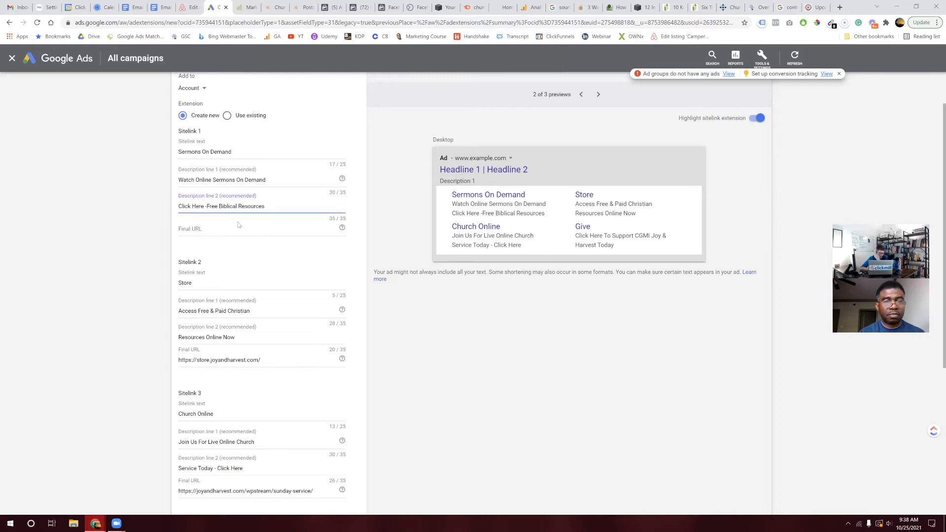
{"action": "scroll", "coordinate": [238, 225], "scroll_direction": "down", "scroll_amount": 5}
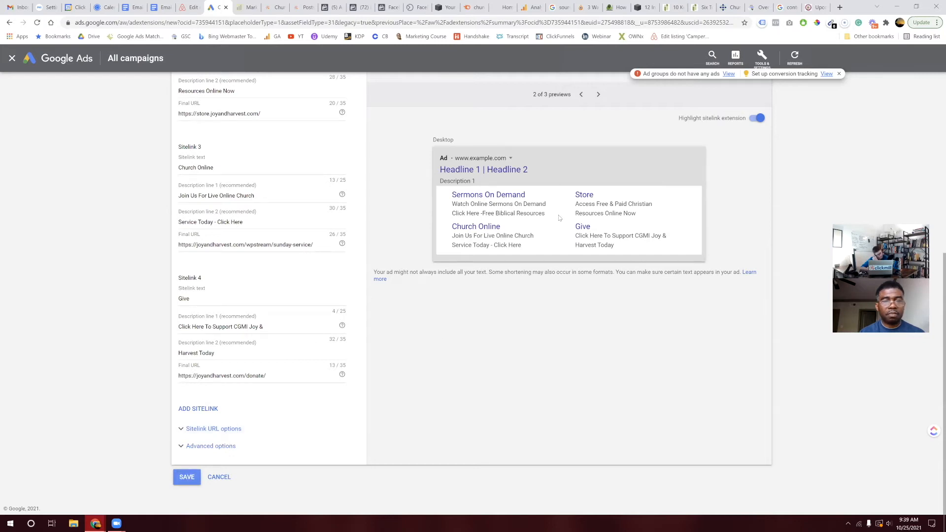
Step: Try saving the sitelinks, find Sitelink 1 needs a final URL, and go to the church website
{"action": "left_click", "coordinate": [187, 476]}
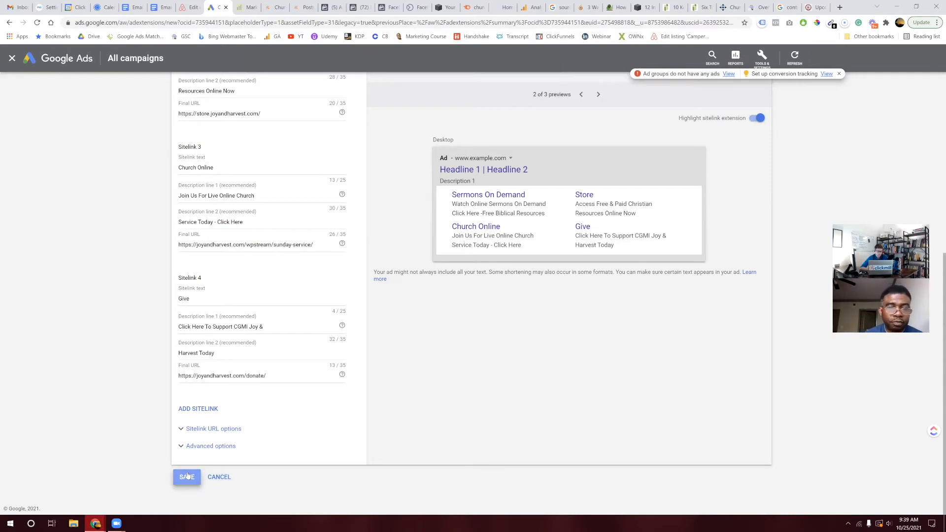
{"action": "scroll", "coordinate": [261, 359], "scroll_direction": "up", "scroll_amount": 4}
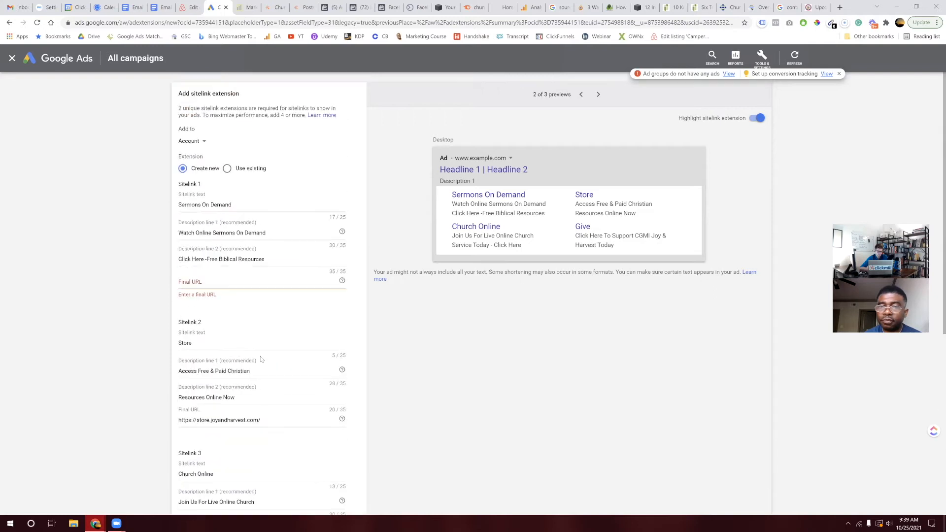
{"action": "scroll", "coordinate": [274, 399], "scroll_direction": "down", "scroll_amount": 6}
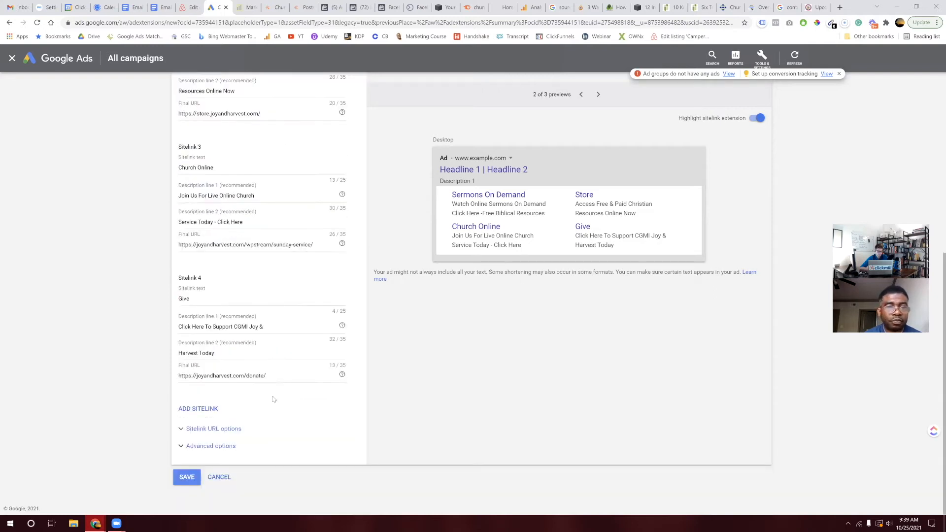
{"action": "left_click", "coordinate": [184, 476]}
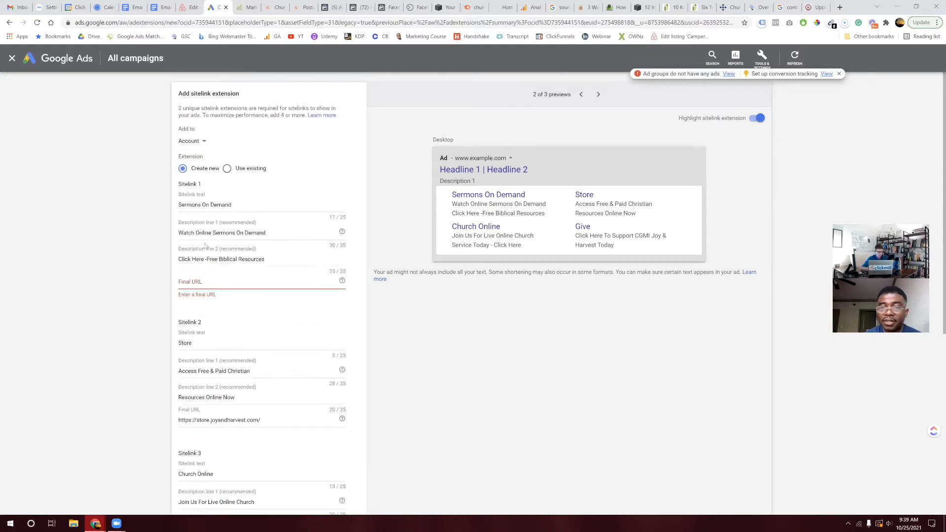
{"action": "left_click", "coordinate": [219, 280]}
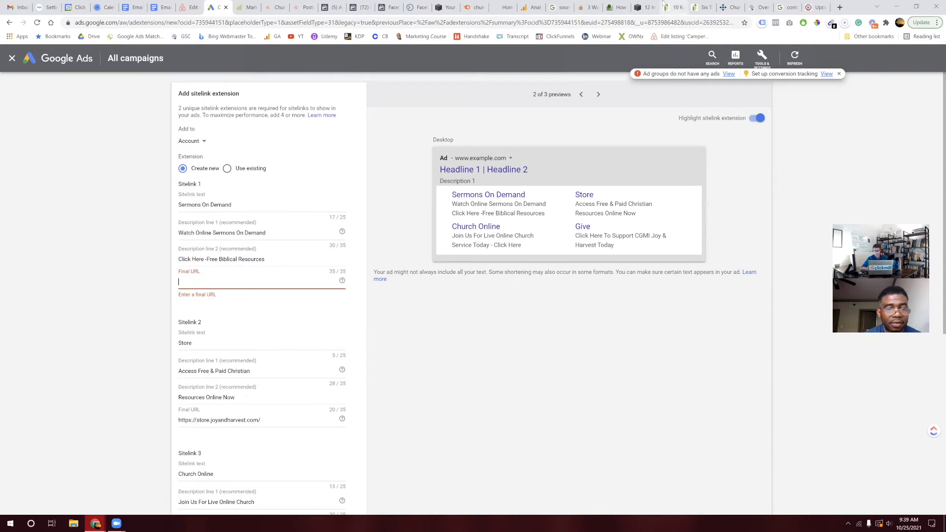
{"action": "left_click", "coordinate": [815, 7]}
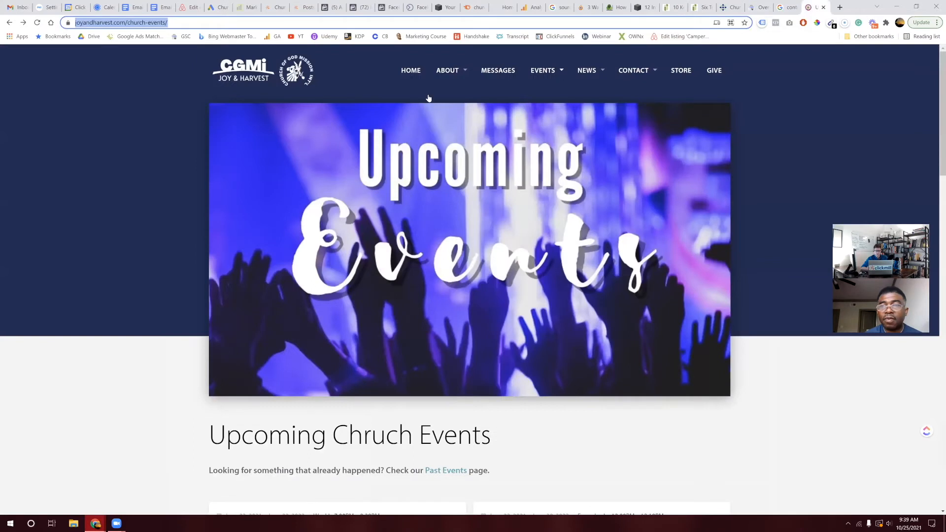
{"action": "mouse_move", "coordinate": [535, 72]}
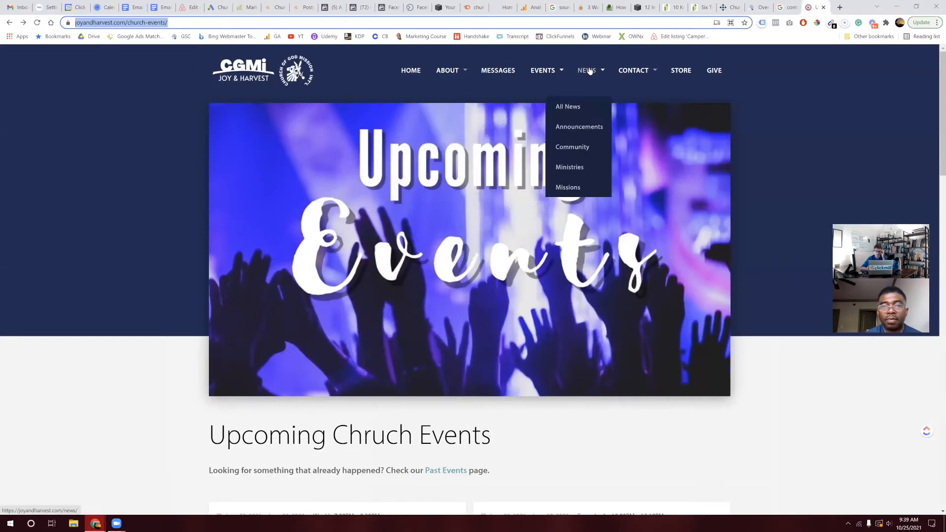
{"action": "left_click", "coordinate": [501, 73]}
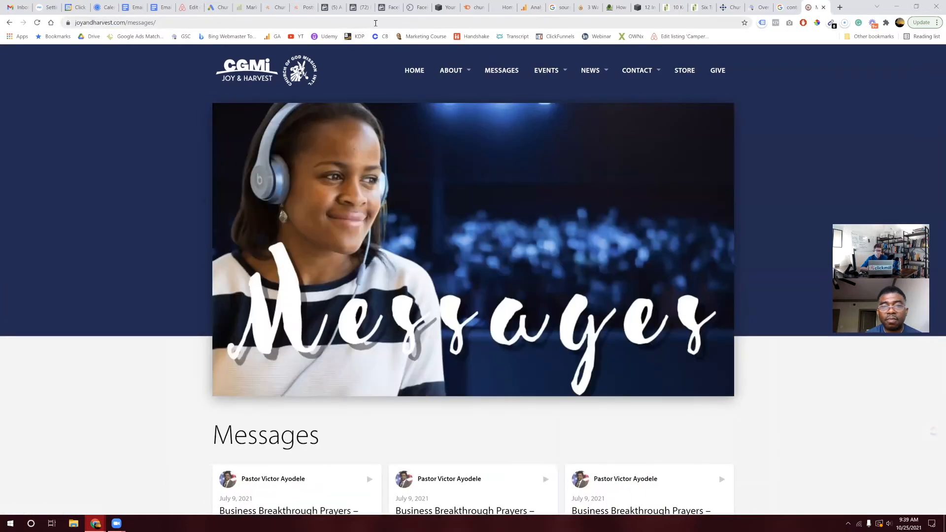
{"action": "left_click", "coordinate": [376, 23]}
{"action": "key", "text": "ctrl+a"}
{"action": "key", "text": "ctrl+c"}
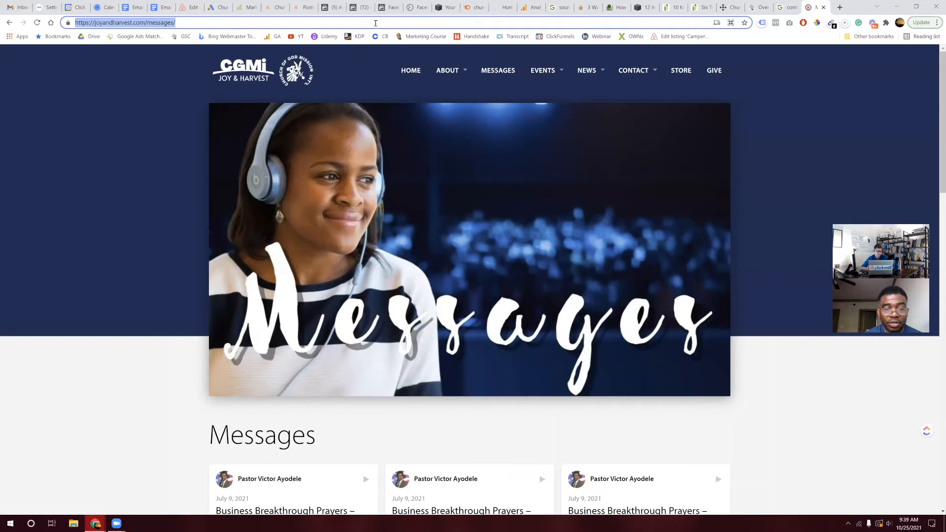
{"action": "scroll", "coordinate": [364, 278], "scroll_direction": "down", "scroll_amount": 6}
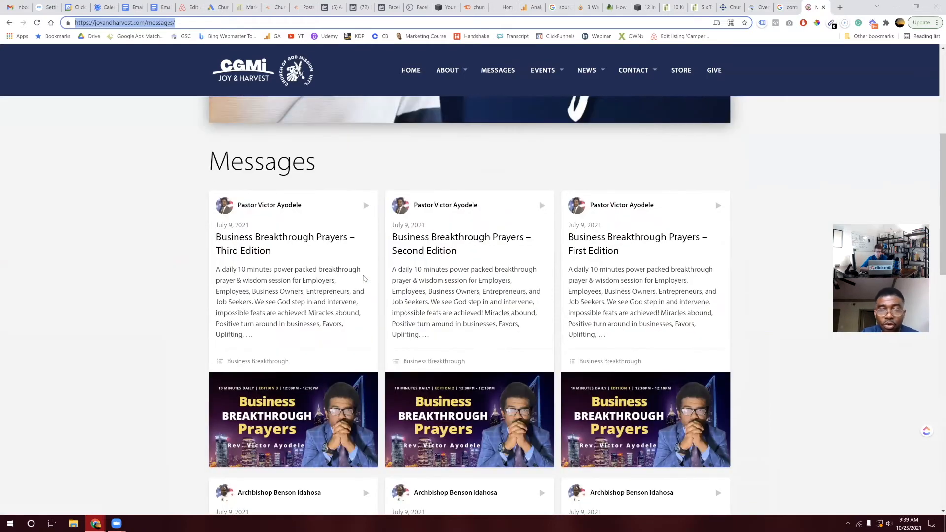
{"action": "scroll", "coordinate": [364, 279], "scroll_direction": "down", "scroll_amount": 15}
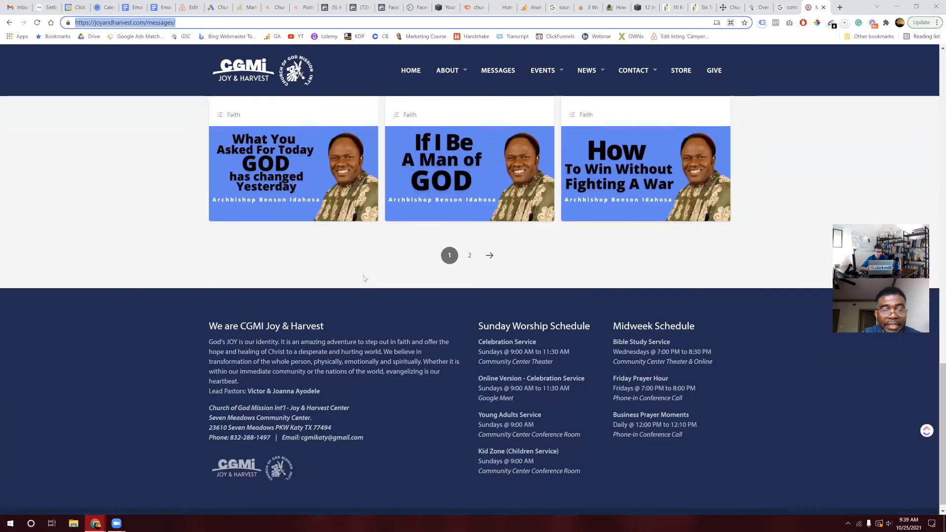
{"action": "scroll", "coordinate": [363, 278], "scroll_direction": "up", "scroll_amount": 8}
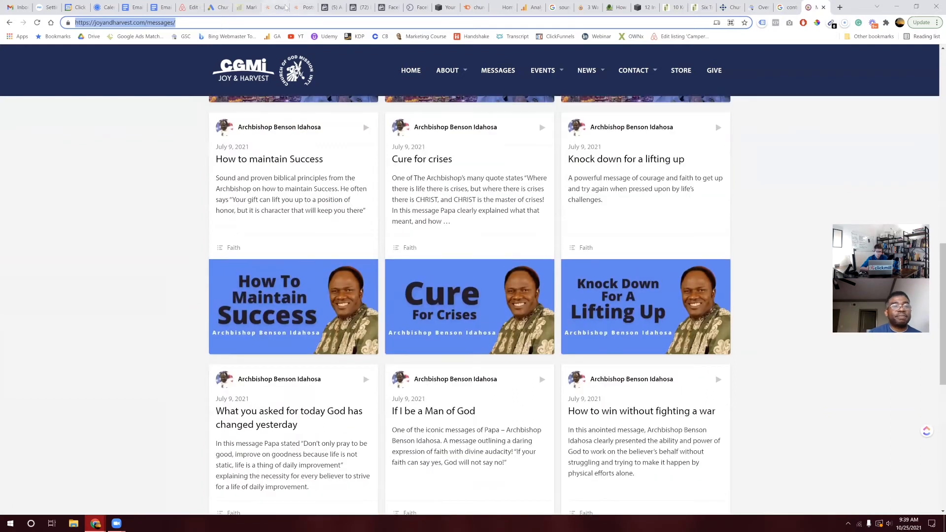
{"action": "left_click", "coordinate": [216, 7]}
Step: Paste the Messages address as Sitelink 1's final URL and save the four sitelinks
{"action": "key", "text": "ctrl+v"}
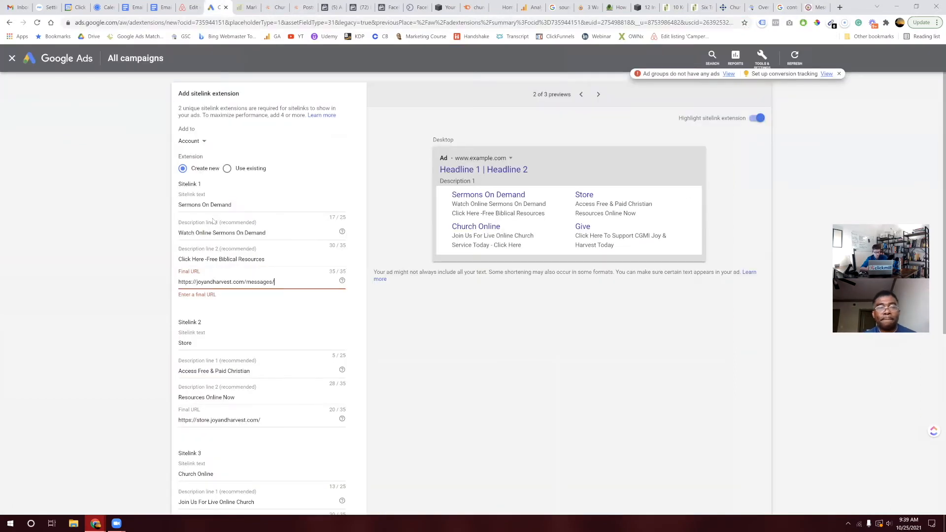
{"action": "scroll", "coordinate": [214, 412], "scroll_direction": "down", "scroll_amount": 6}
{"action": "left_click", "coordinate": [195, 478]}
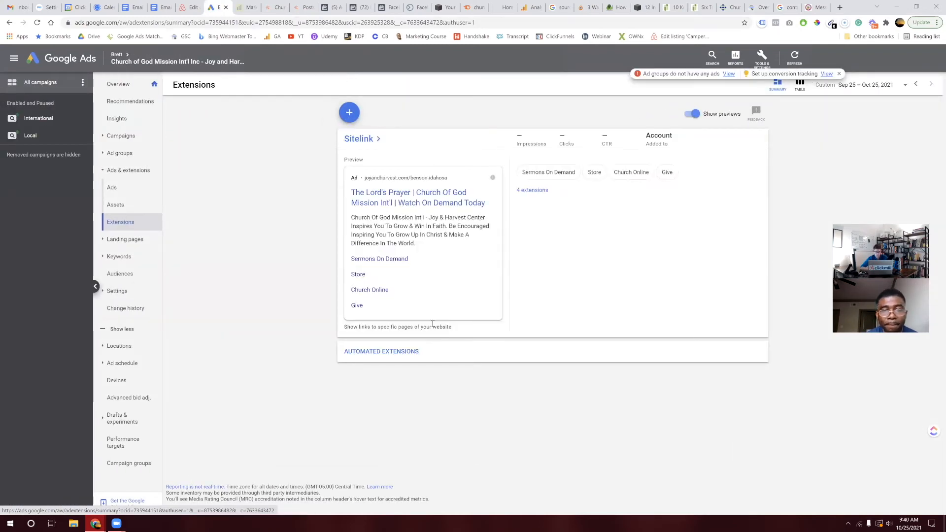
Step: Open the Ads list of the International campaign's Birthday Prayer For A Friend ad group
{"action": "left_click", "coordinate": [41, 120]}
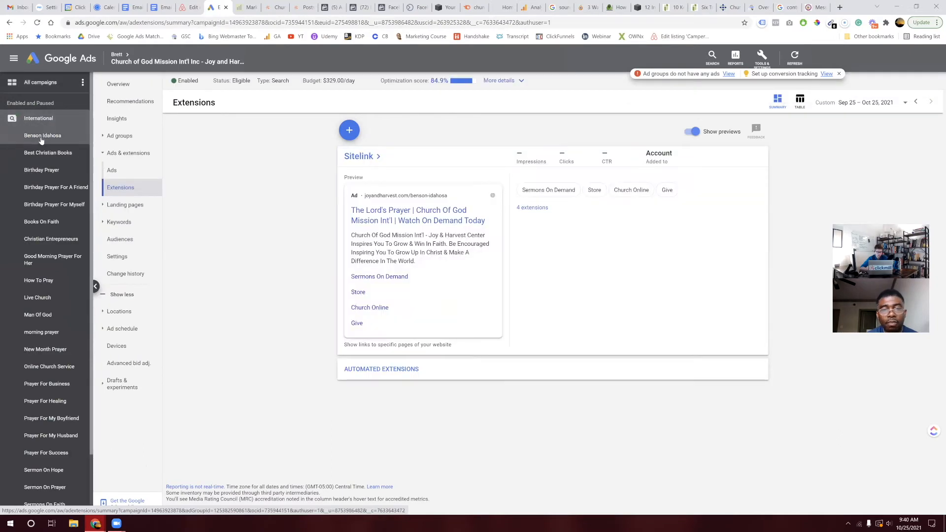
{"action": "left_click", "coordinate": [49, 193]}
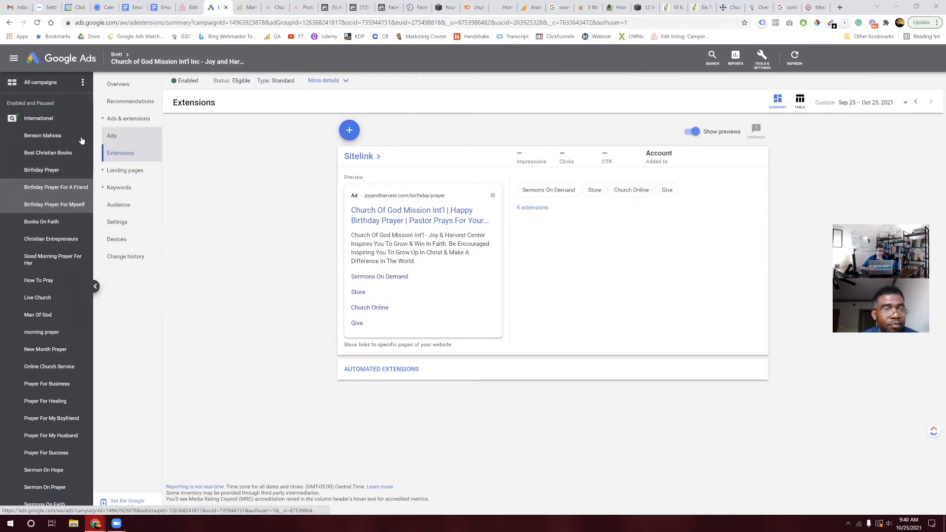
{"action": "left_click", "coordinate": [114, 137]}
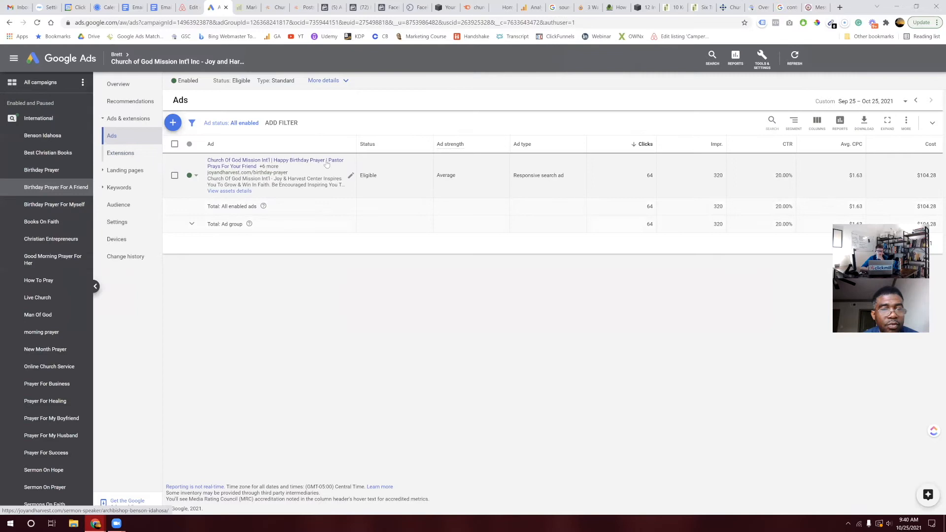
Step: Open the Birthday Prayer ad, preview its desktop layout, and close the editor
{"action": "left_click", "coordinate": [348, 173]}
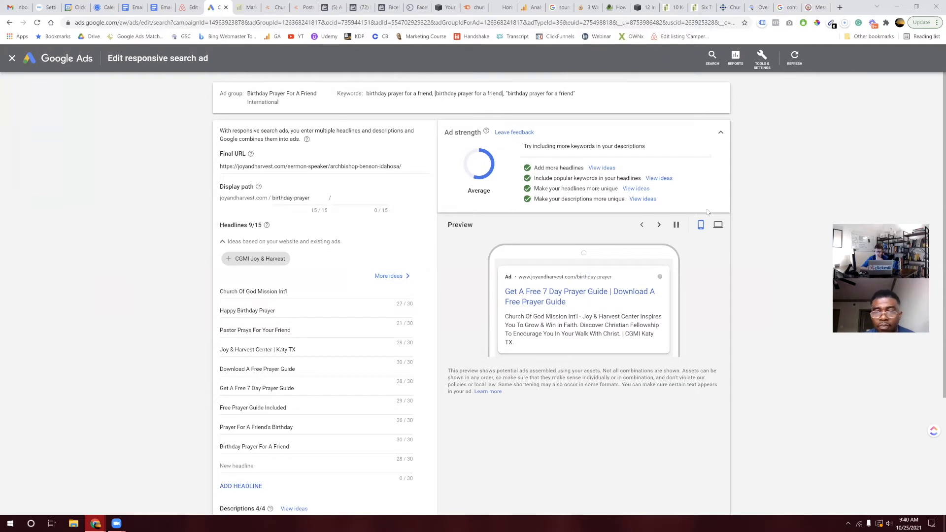
{"action": "left_click", "coordinate": [719, 226]}
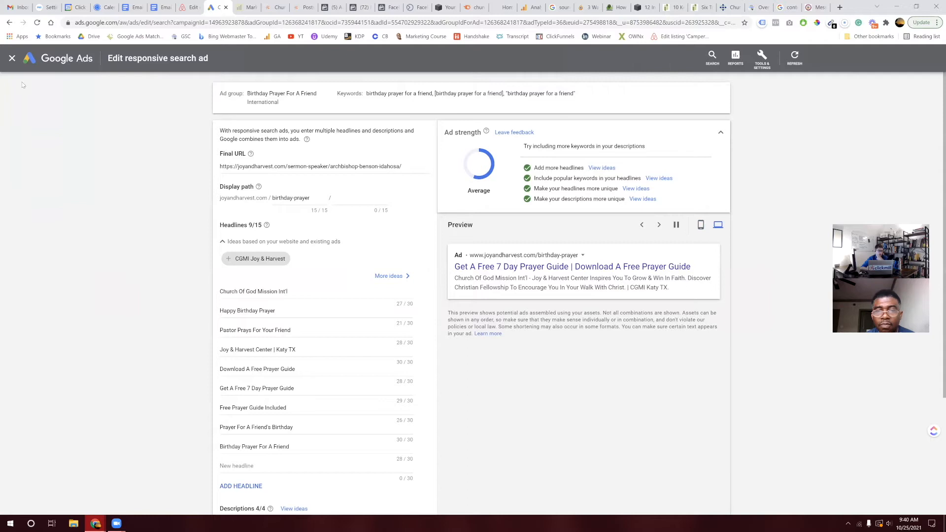
{"action": "left_click", "coordinate": [12, 58]}
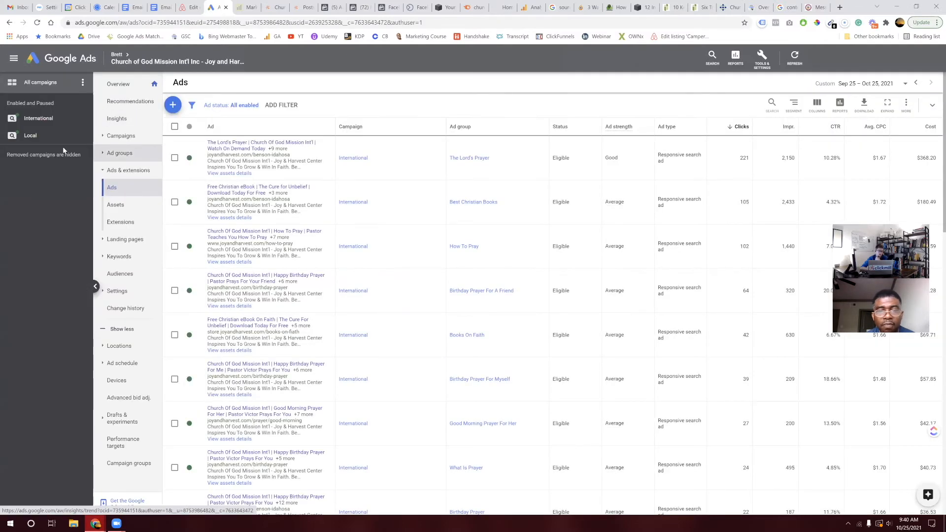
Step: Go to the account's Extensions page and start adding a new extension
{"action": "left_click", "coordinate": [64, 117]}
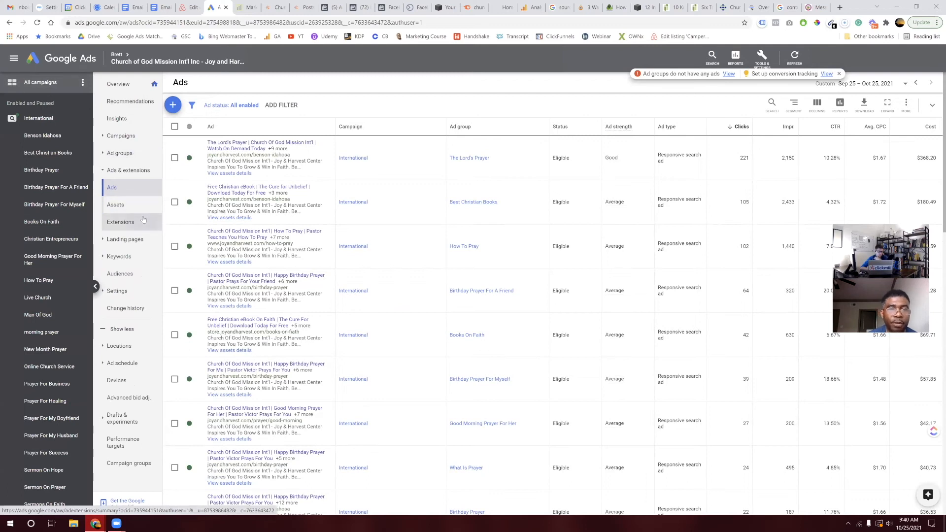
{"action": "left_click", "coordinate": [120, 221]}
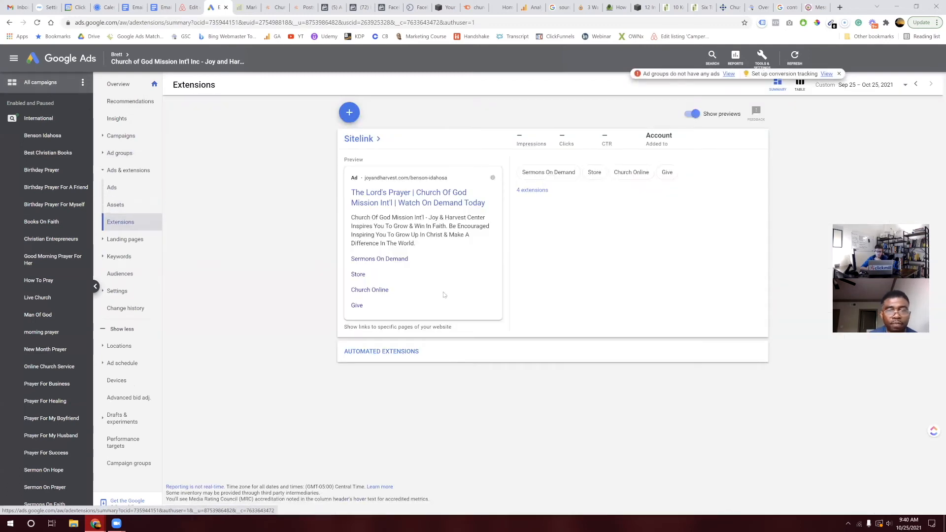
{"action": "left_click", "coordinate": [351, 114]}
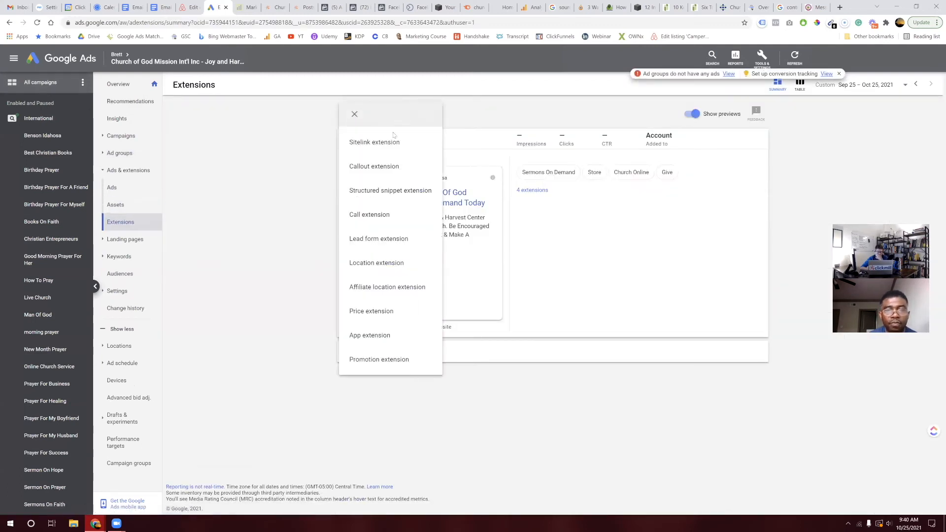
Step: Create a callout extension with callout texts 'Free Resources' and 'Biblical Teaching'
{"action": "left_click", "coordinate": [412, 176]}
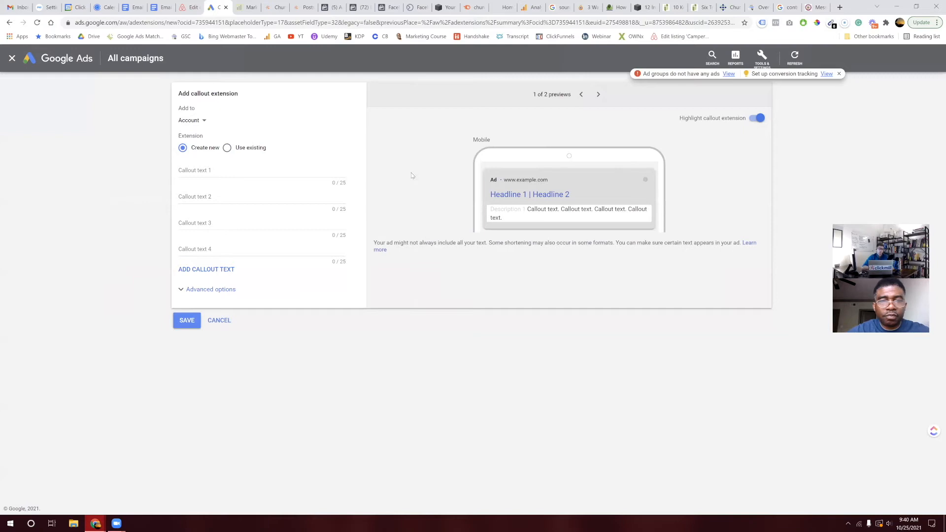
{"action": "left_click", "coordinate": [274, 170]}
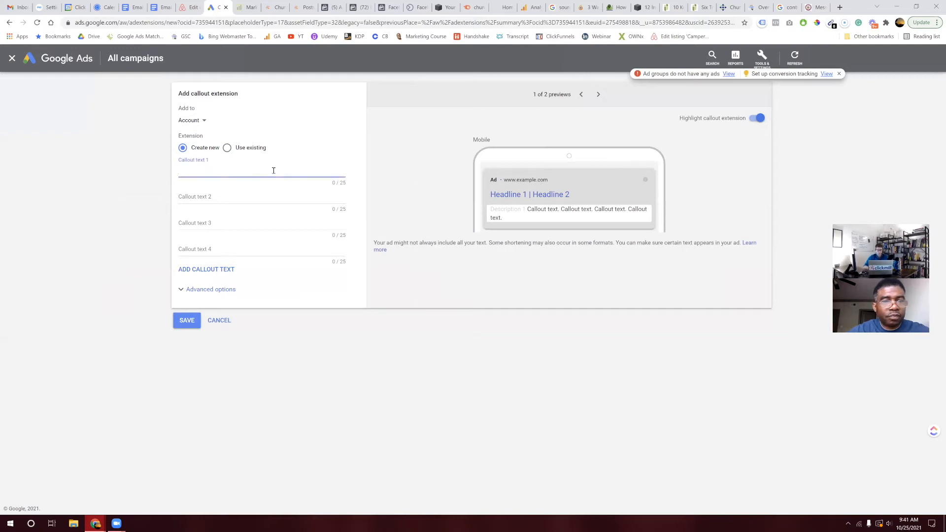
{"action": "type", "text": "Free Res"}
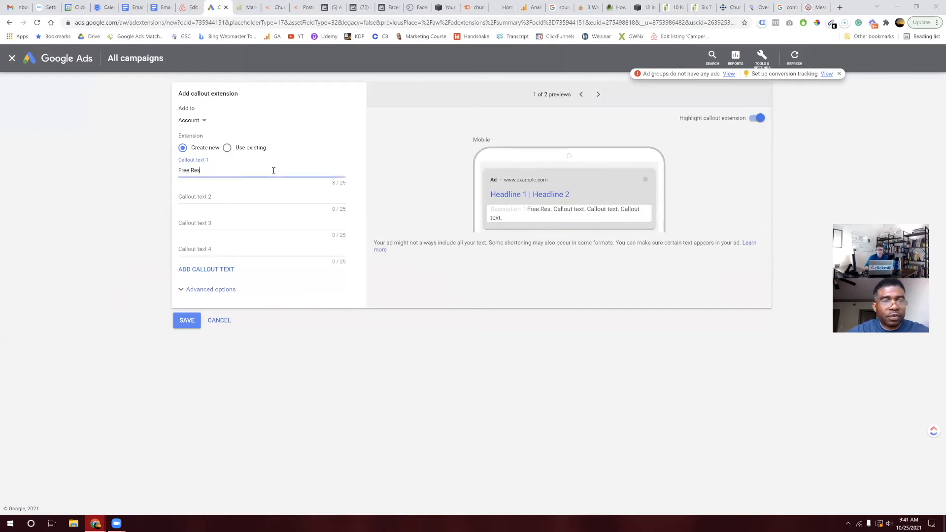
{"action": "type", "text": "ources"}
{"action": "key", "text": "Tab"}
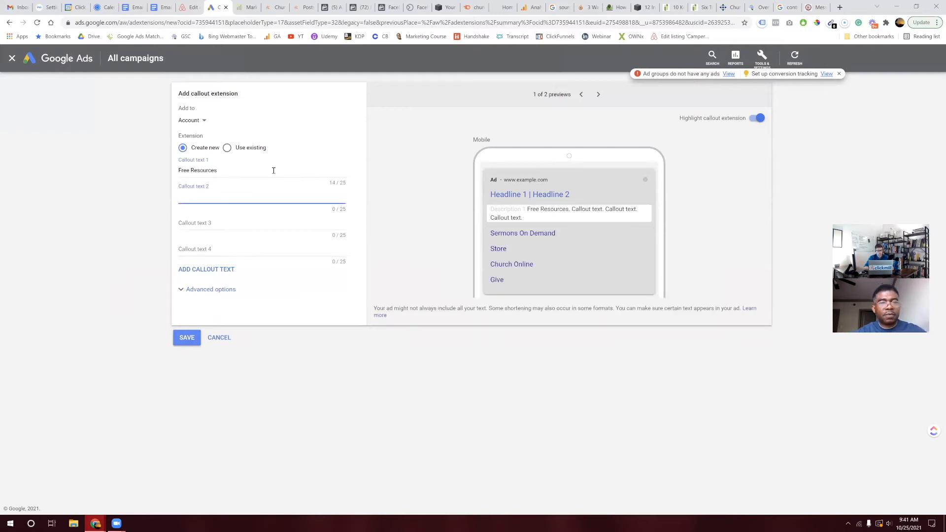
{"action": "type", "text": "Bi"}
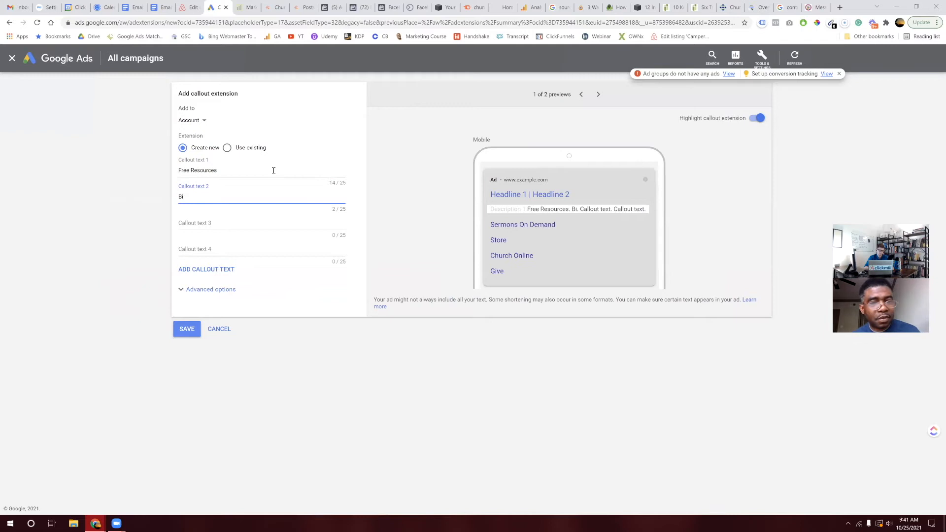
{"action": "type", "text": "blical Teaching"}
{"action": "left_click", "coordinate": [212, 219]}
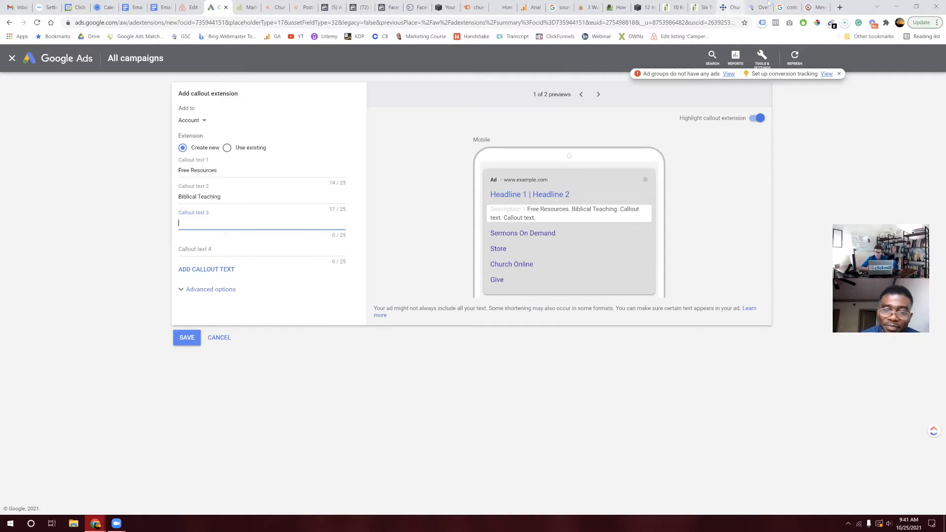
{"action": "left_click", "coordinate": [813, 7]}
{"action": "scroll", "coordinate": [458, 179], "scroll_direction": "up", "scroll_amount": 10}
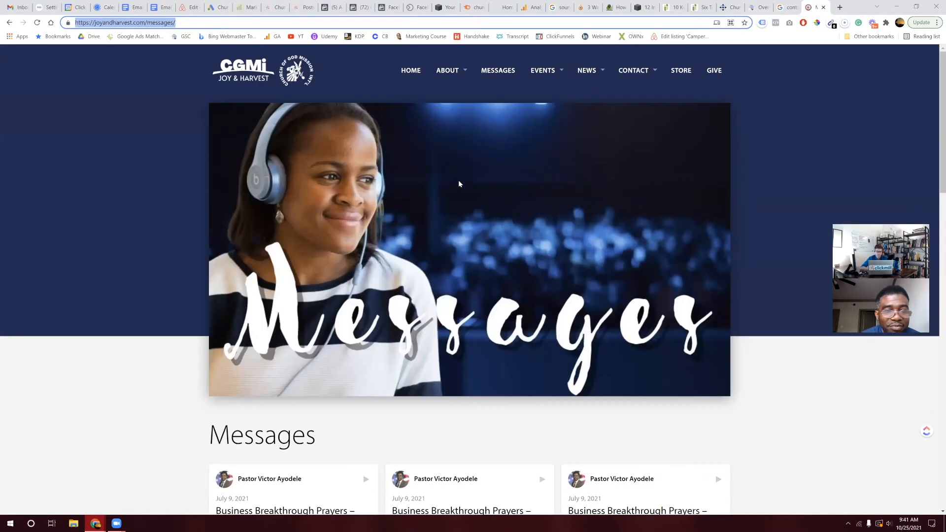
{"action": "left_click", "coordinate": [405, 73]}
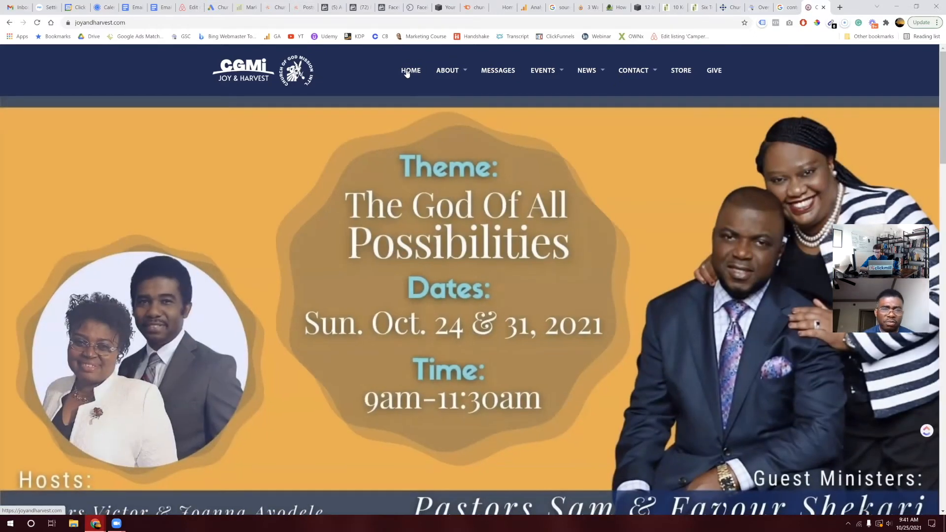
{"action": "left_click", "coordinate": [212, 7]}
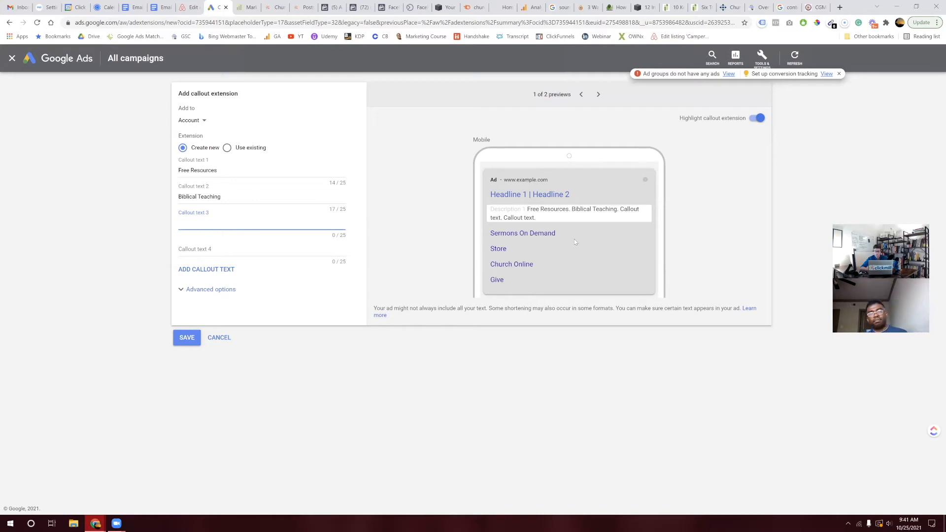
Step: Zoom into the ad preview to check the callouts, reset the zoom, and go to the church website
{"action": "scroll", "coordinate": [574, 242], "scroll_direction": "up", "scroll_amount": 5}
{"action": "scroll", "coordinate": [574, 240], "scroll_direction": "up", "scroll_amount": 1}
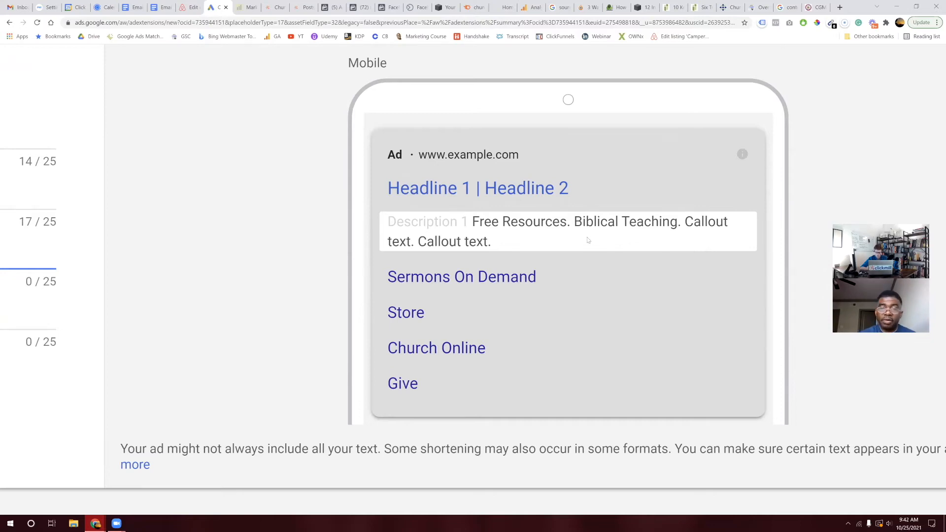
{"action": "key", "text": "ctrl+0"}
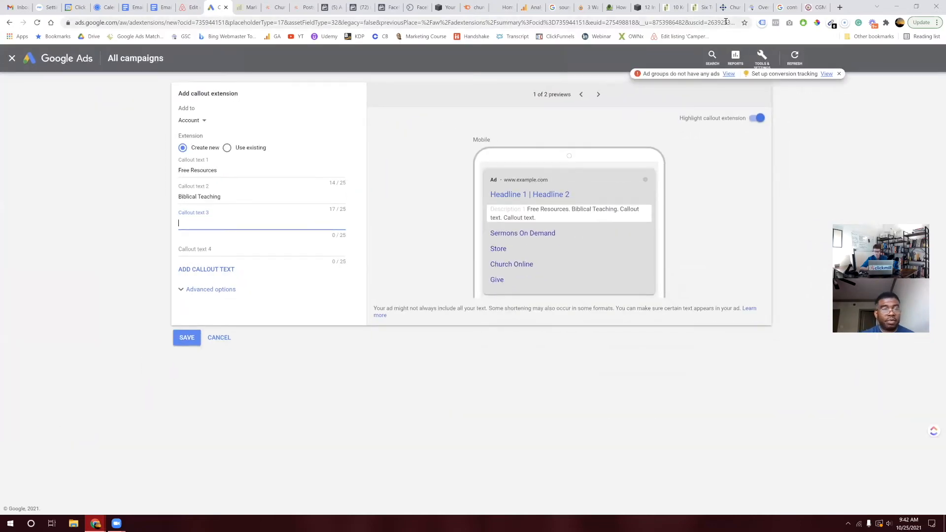
{"action": "left_click", "coordinate": [815, 7]}
Step: Look over the church site's About, Events and News menus, then return to Google Ads
{"action": "mouse_move", "coordinate": [454, 78]}
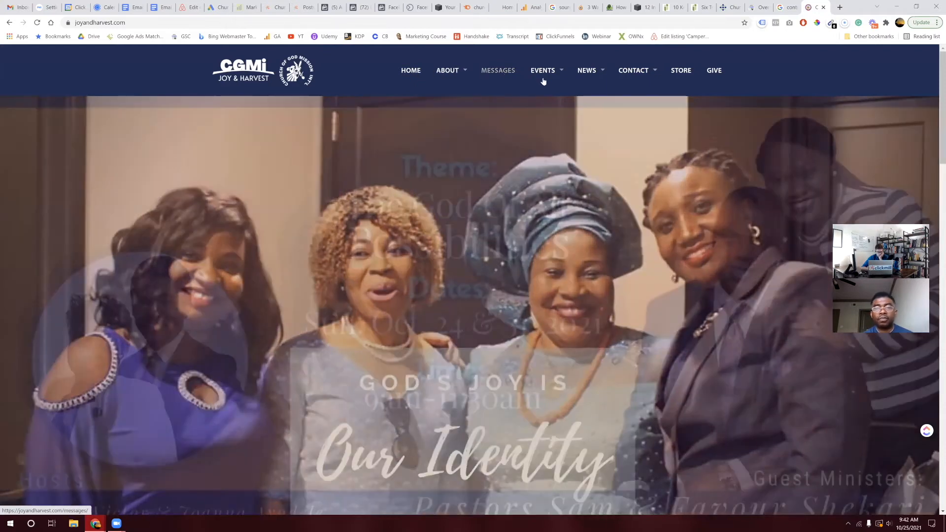
{"action": "mouse_move", "coordinate": [545, 81]}
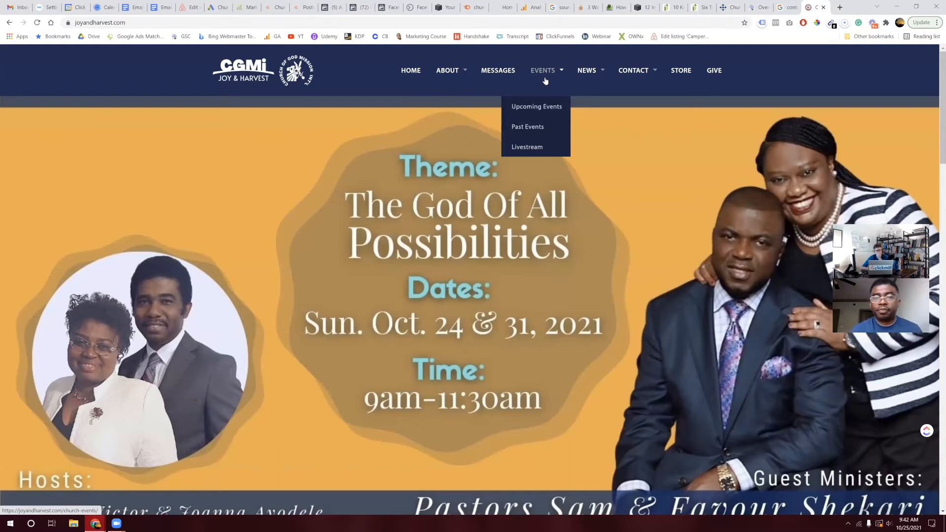
{"action": "mouse_move", "coordinate": [584, 72]}
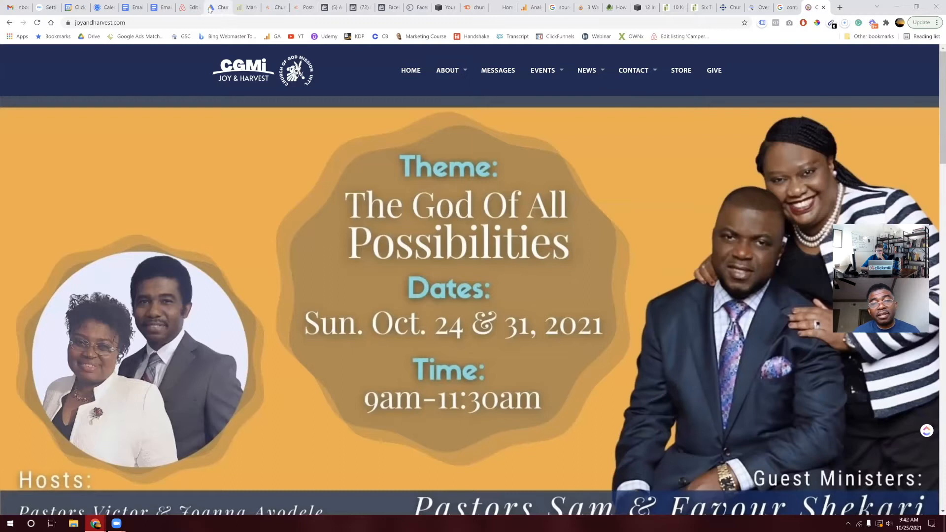
{"action": "left_click", "coordinate": [211, 8]}
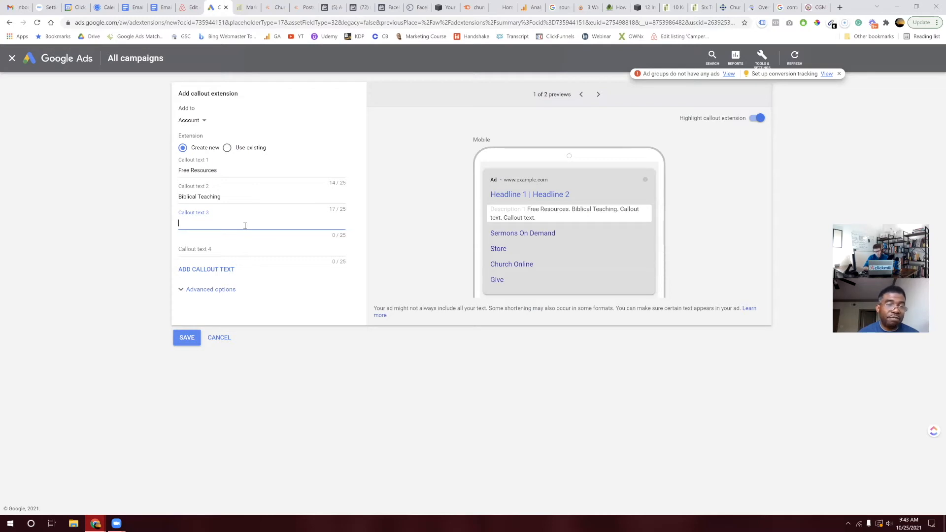
Step: Enter 'Building Godly Leaders' as Callout text 3, replacing 'Christian' with 'Godly'
{"action": "type", "text": "T"}
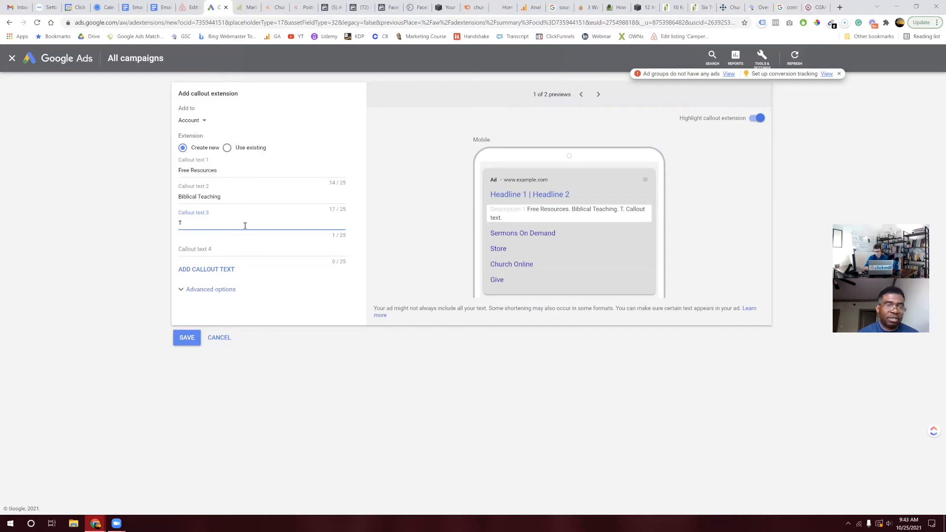
{"action": "key", "text": "BackSpace"}
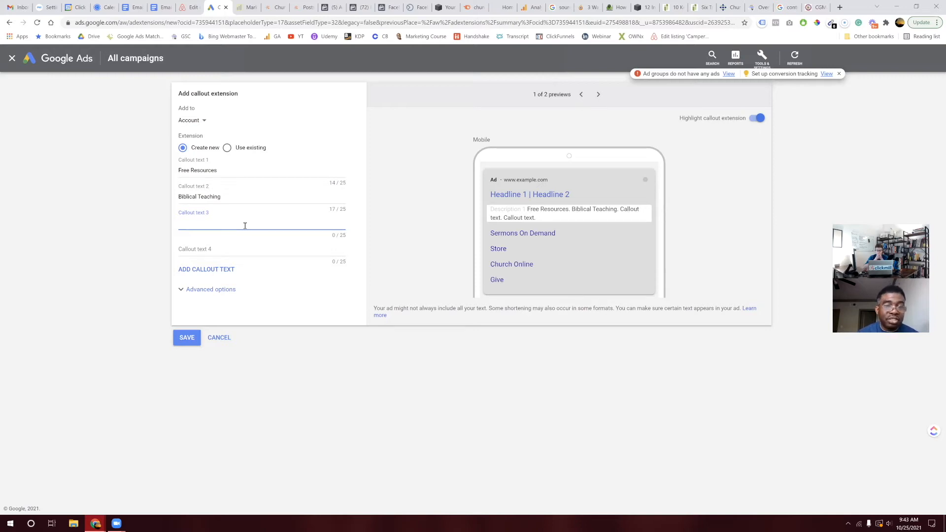
{"action": "type", "text": "Building Christian Leaders"}
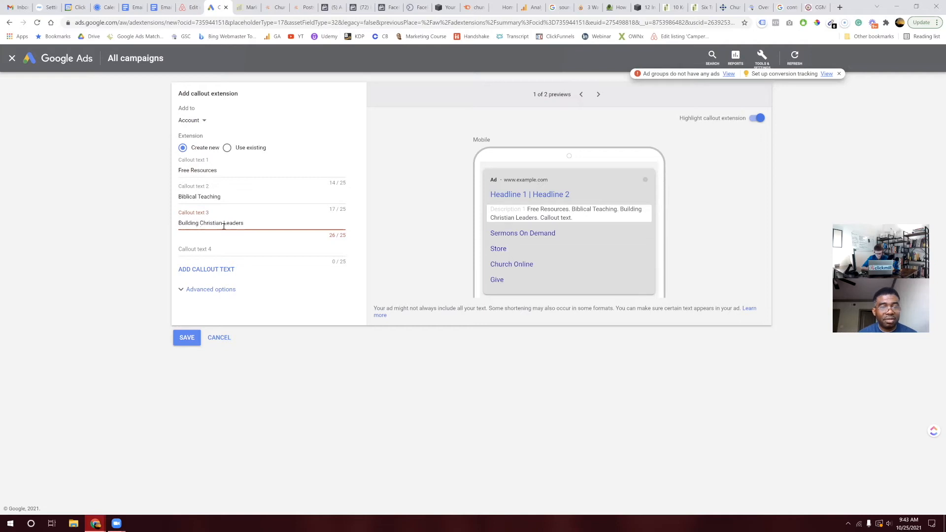
{"action": "left_click_drag", "start_coordinate": [221, 223], "coordinate": [201, 224]}
{"action": "type", "text": "G"}
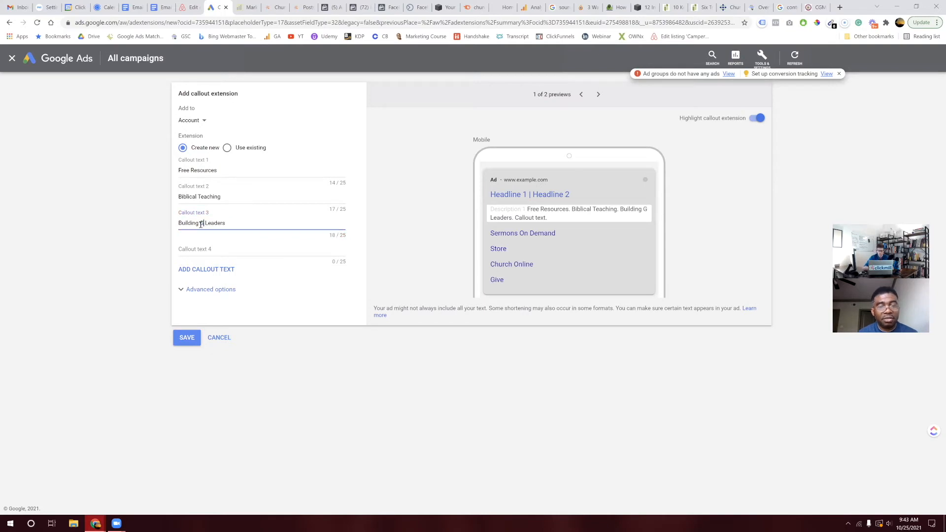
{"action": "type", "text": "odly"}
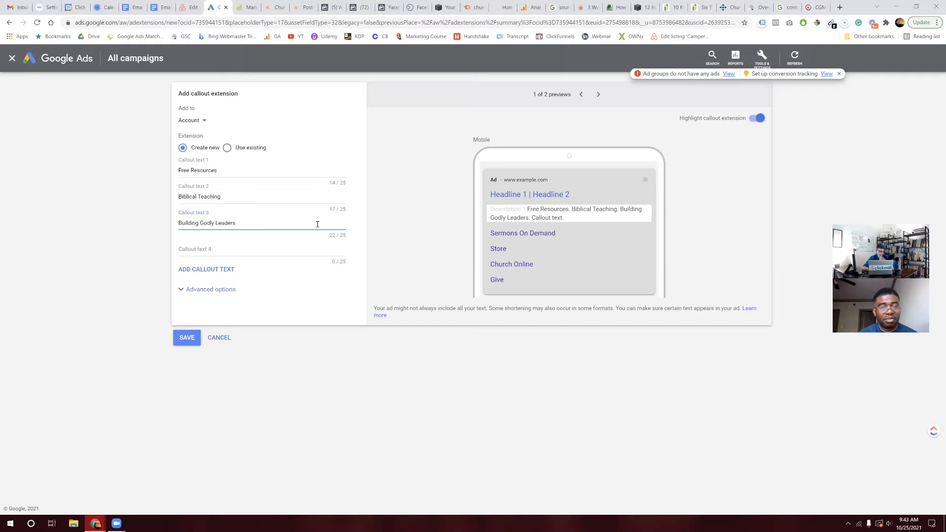
{"action": "left_click", "coordinate": [190, 196]}
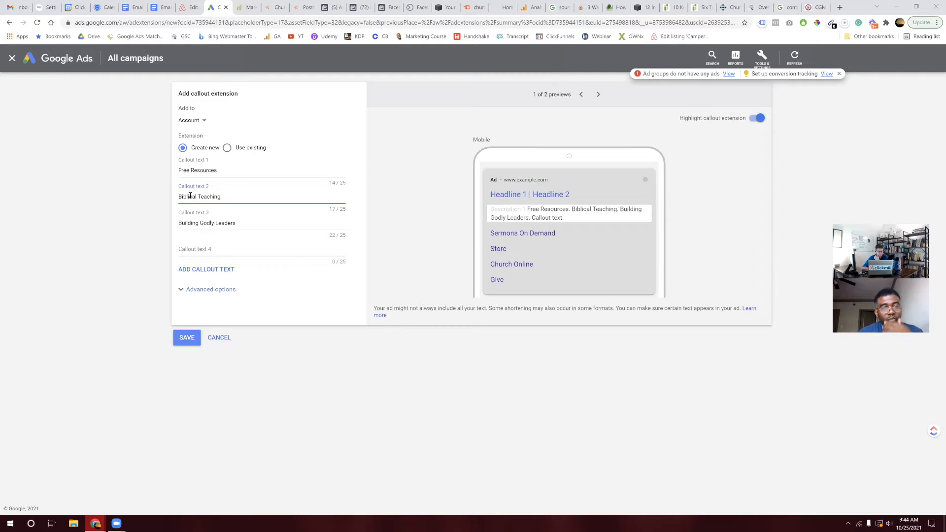
{"action": "left_click", "coordinate": [197, 249]}
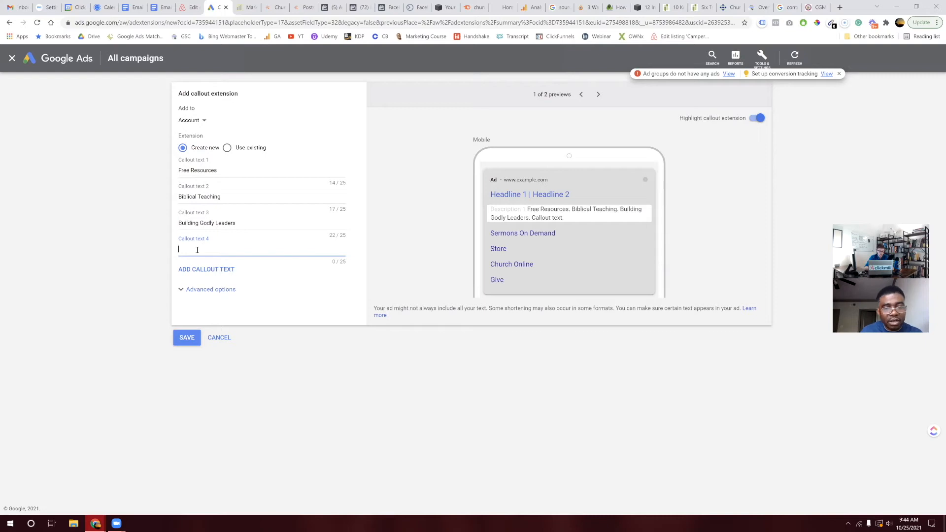
Step: Enter 'Raising Godly Families' as Callout text 4 and save the four callouts
{"action": "type", "text": "Raising"}
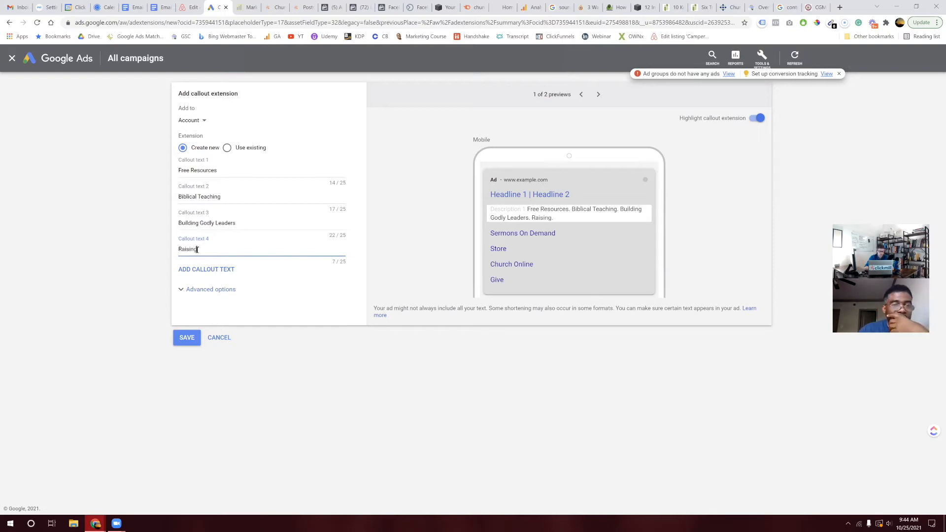
{"action": "type", "text": " Godly Fam"}
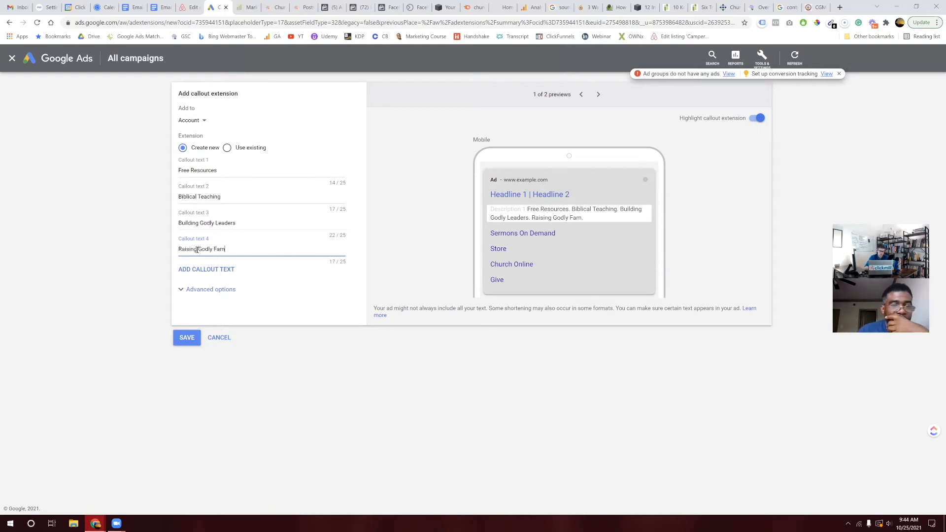
{"action": "type", "text": "ilies"}
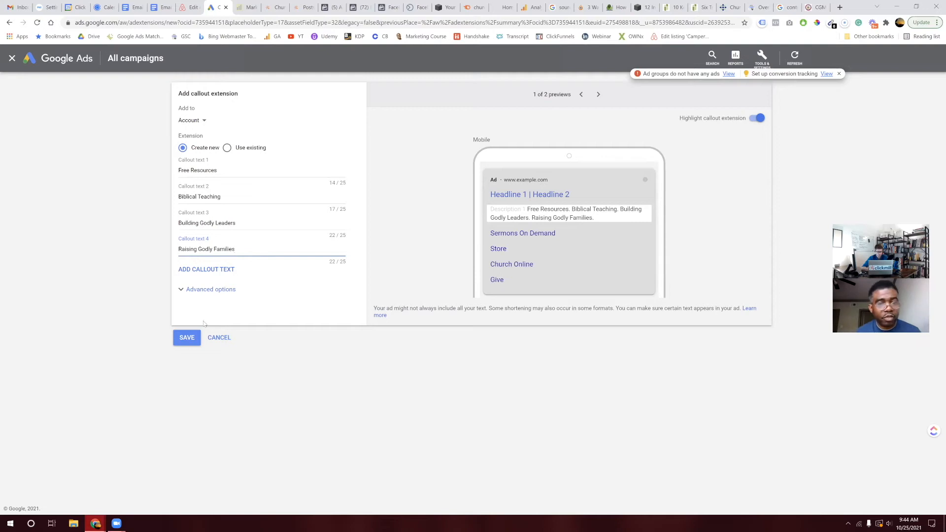
{"action": "left_click", "coordinate": [183, 338]}
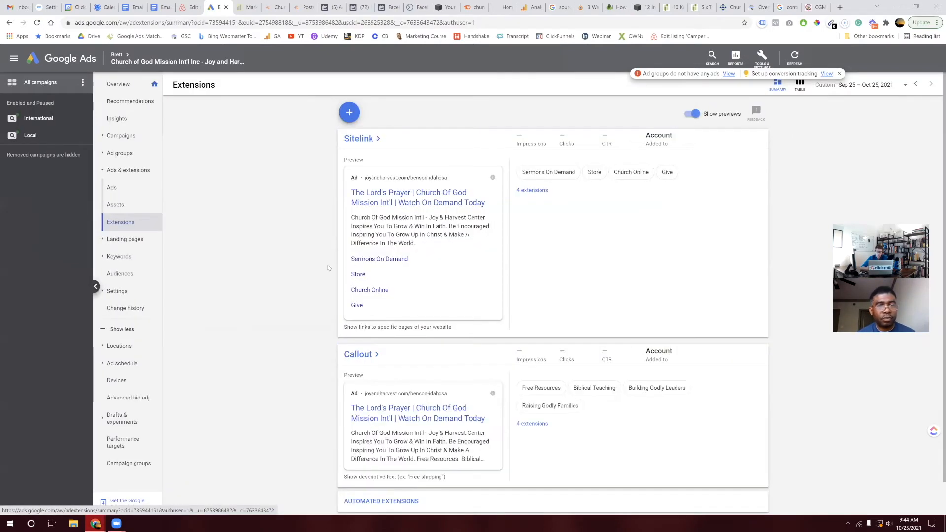
Step: Reopen the list of extension types from the top of the Extensions page
{"action": "scroll", "coordinate": [401, 409], "scroll_direction": "down", "scroll_amount": 1}
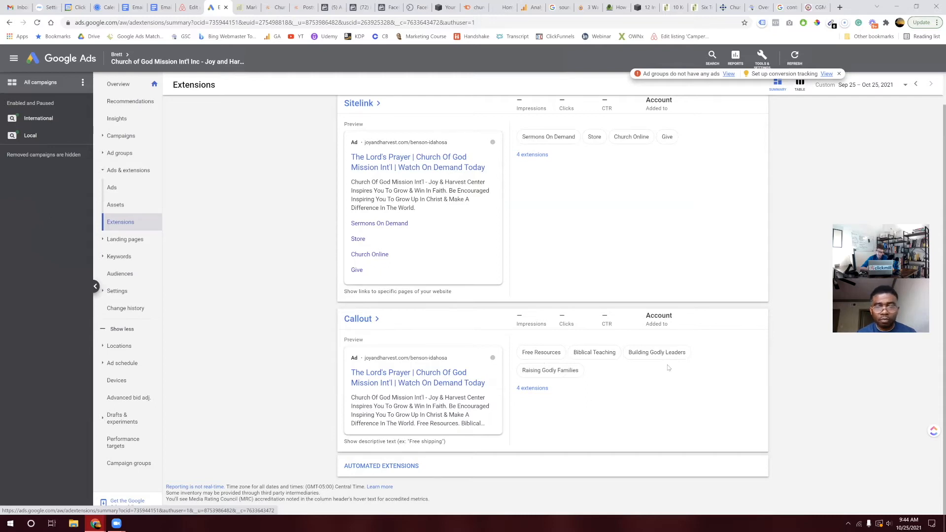
{"action": "mouse_move", "coordinate": [565, 359]}
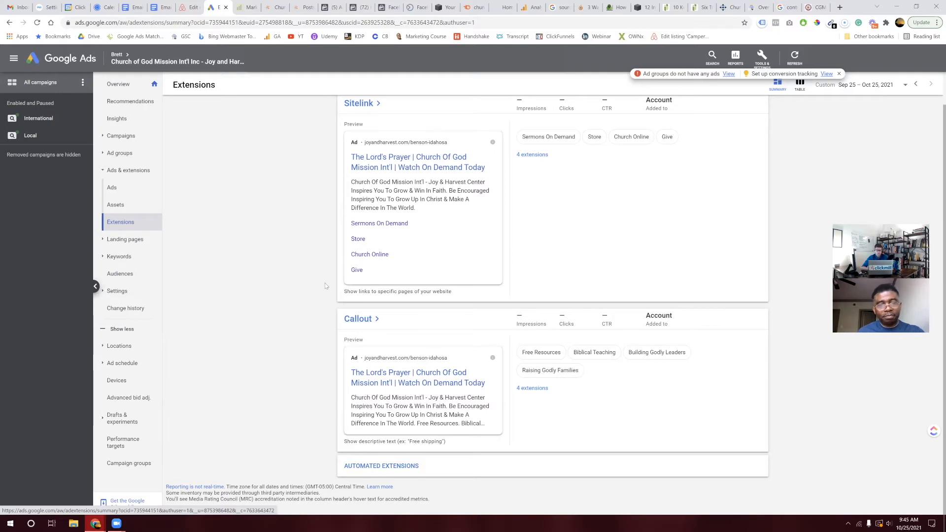
{"action": "scroll", "coordinate": [353, 148], "scroll_direction": "up", "scroll_amount": 1}
{"action": "left_click", "coordinate": [349, 112]}
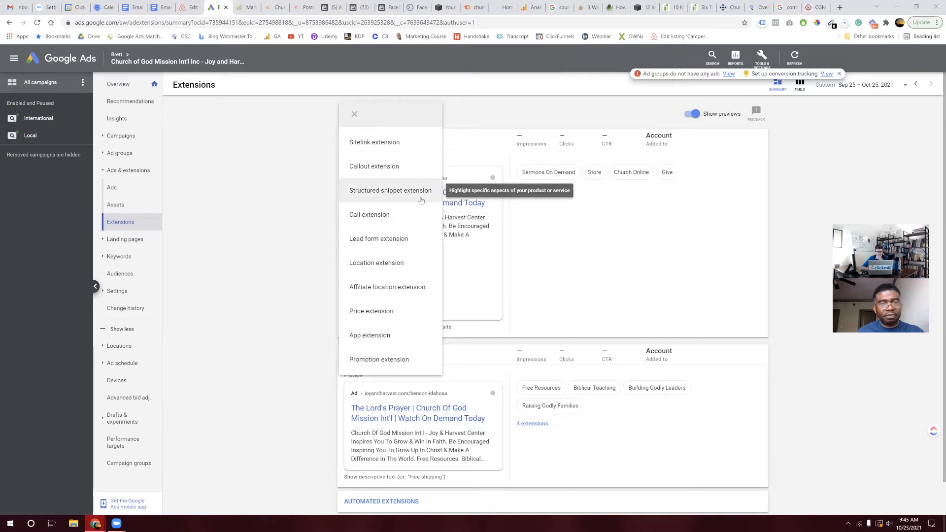
Step: Start a structured snippet with values 'Free Ebook', 'On Demand Sermons' and 'Free', then switch to the church website
{"action": "left_click", "coordinate": [421, 199]}
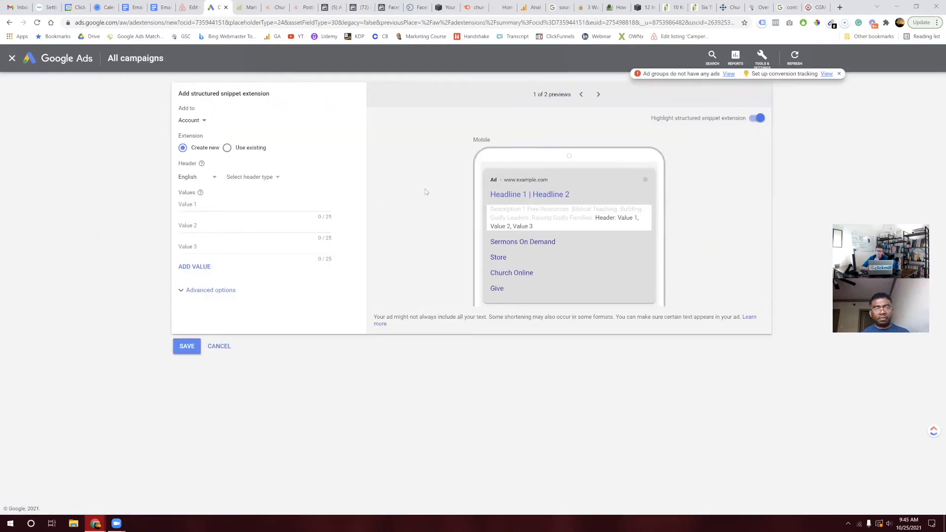
{"action": "left_click", "coordinate": [229, 201]}
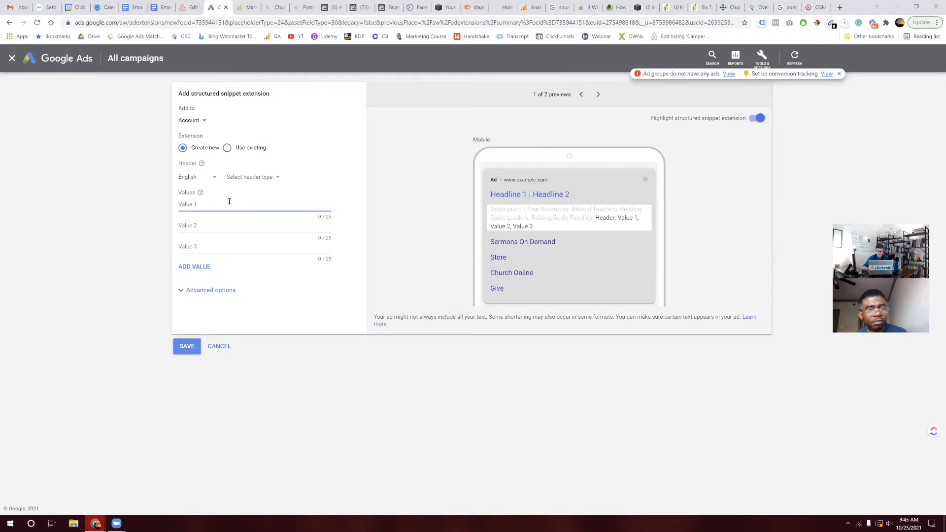
{"action": "type", "text": "Free"}
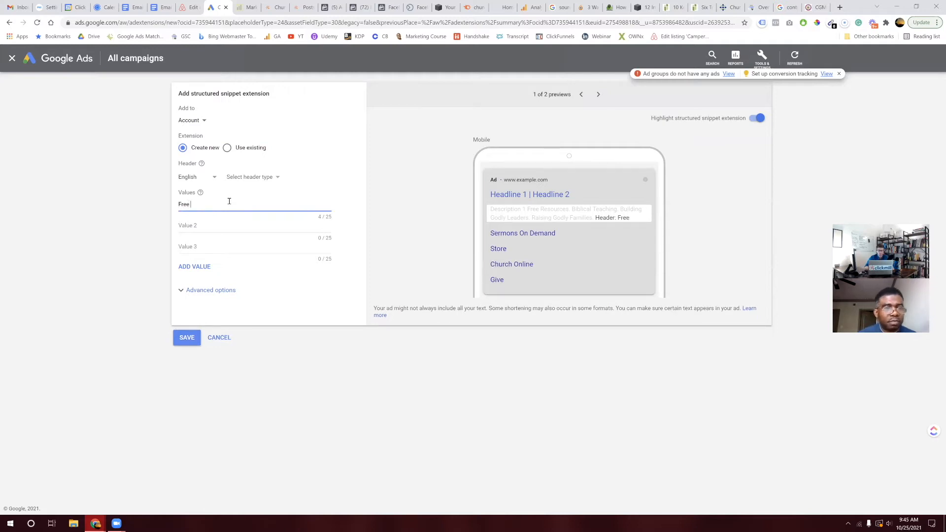
{"action": "type", "text": " Ebook"}
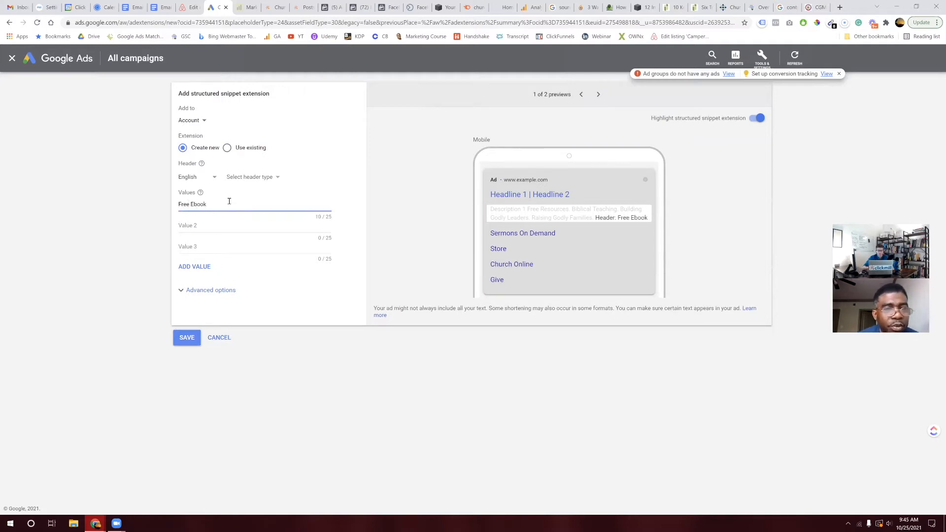
{"action": "key", "text": "Tab"}
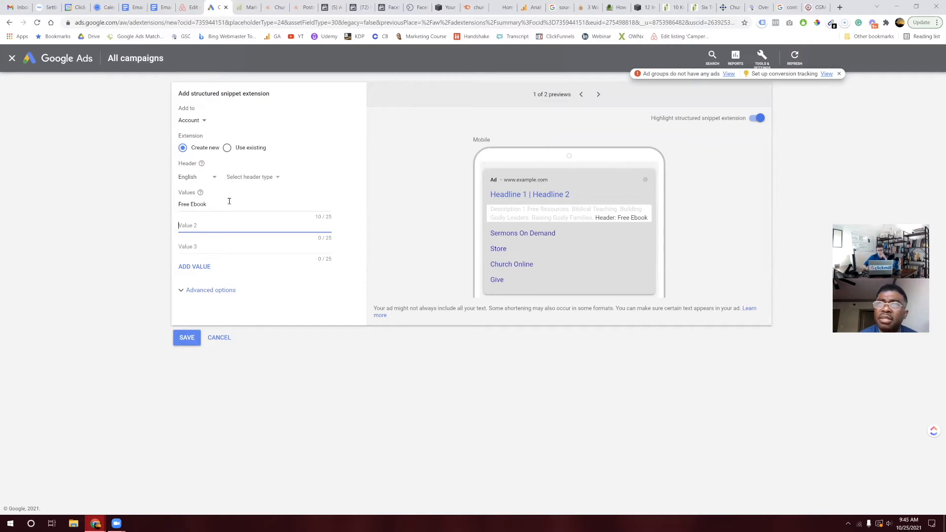
{"action": "type", "text": "On De"}
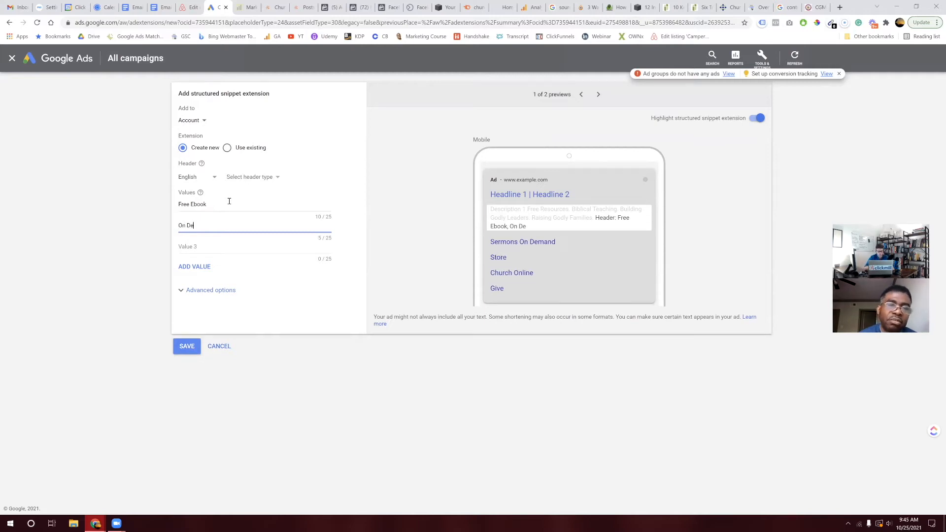
{"action": "type", "text": "mand Sermons"}
{"action": "key", "text": "Tab"}
{"action": "type", "text": "Free"}
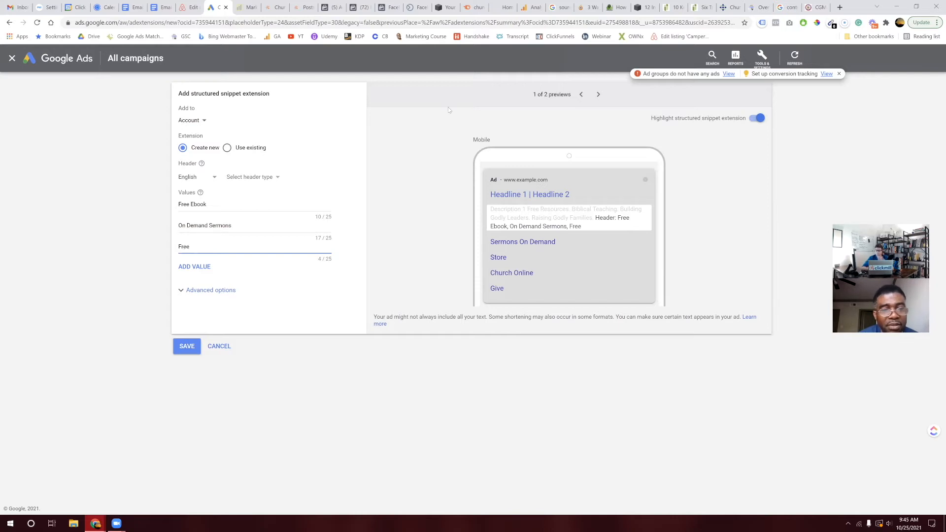
{"action": "left_click", "coordinate": [812, 8]}
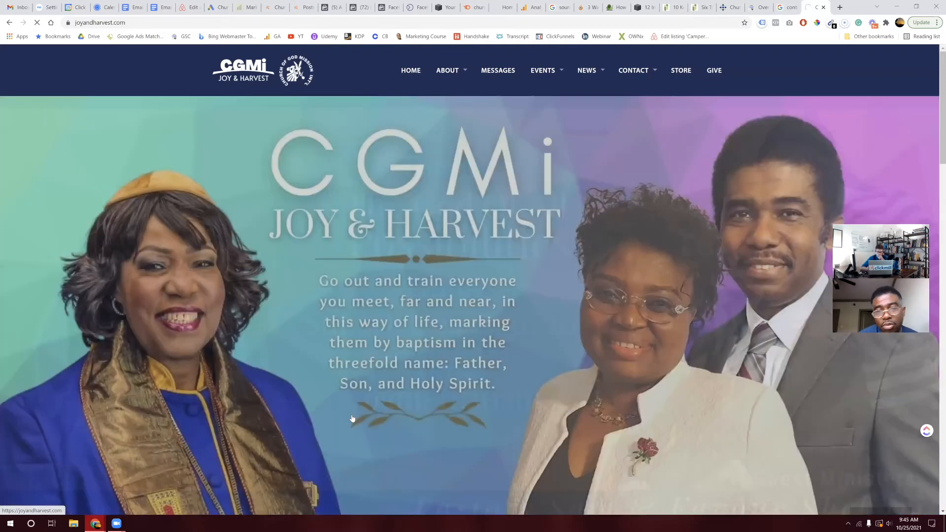
Step: Check the church website's store, then return and continue Value 3 with 'MP# Download'
{"action": "scroll", "coordinate": [352, 419], "scroll_direction": "down", "scroll_amount": 7}
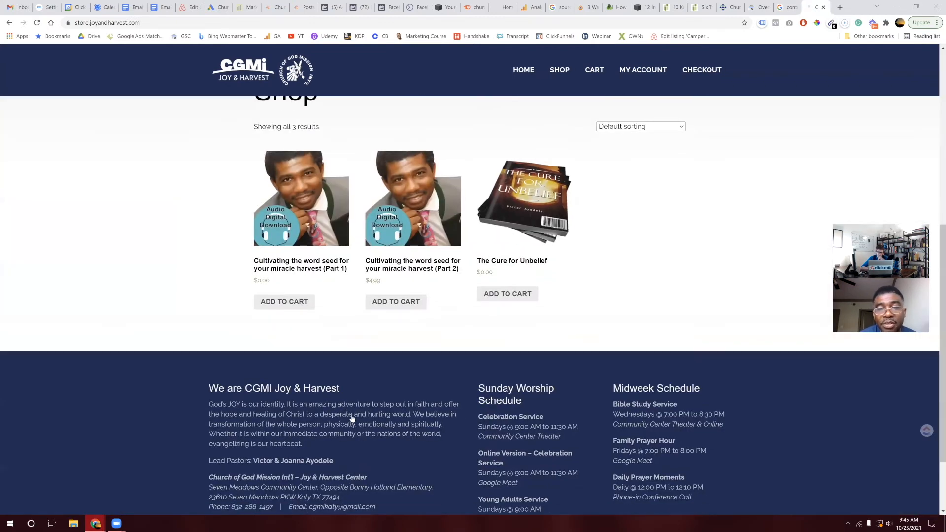
{"action": "scroll", "coordinate": [301, 348], "scroll_direction": "up", "scroll_amount": 3}
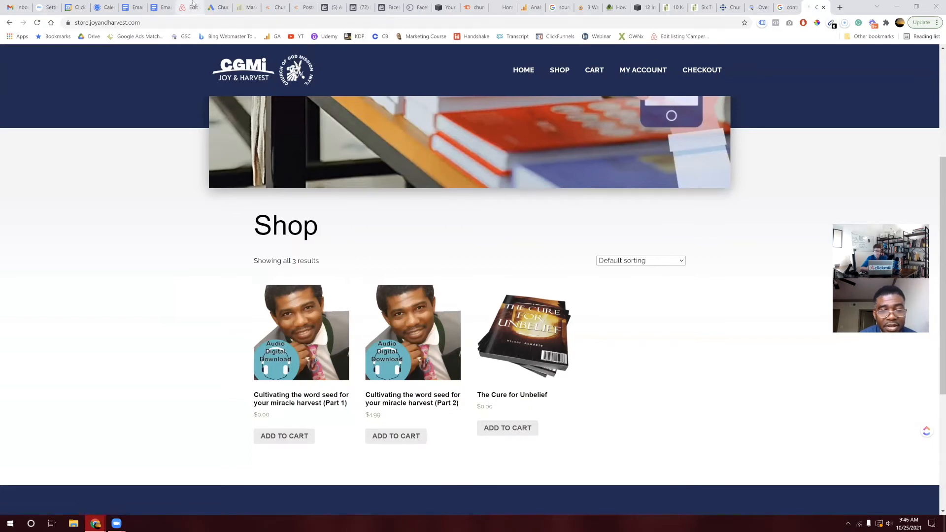
{"action": "left_click", "coordinate": [215, 7]}
{"action": "type", "text": "MP#"}
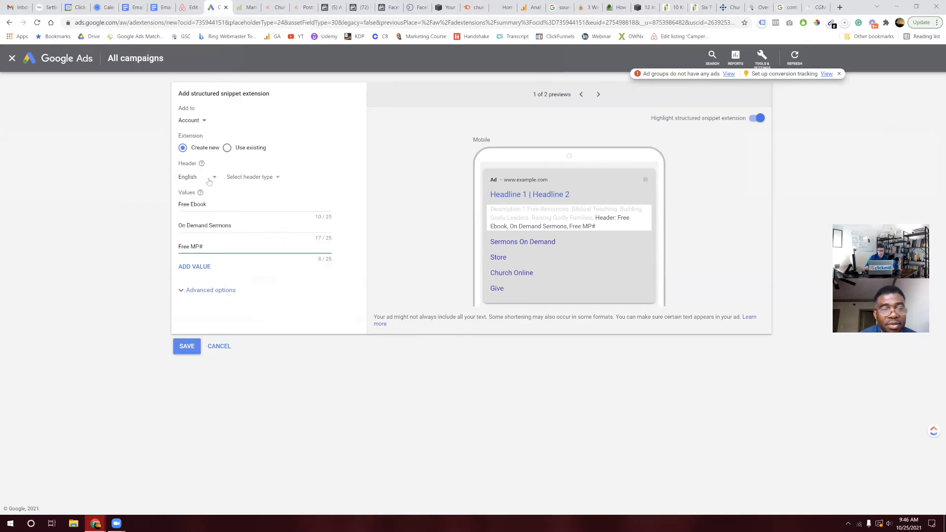
{"action": "key", "text": "BackSpace"}
{"action": "type", "text": "3 Download"}
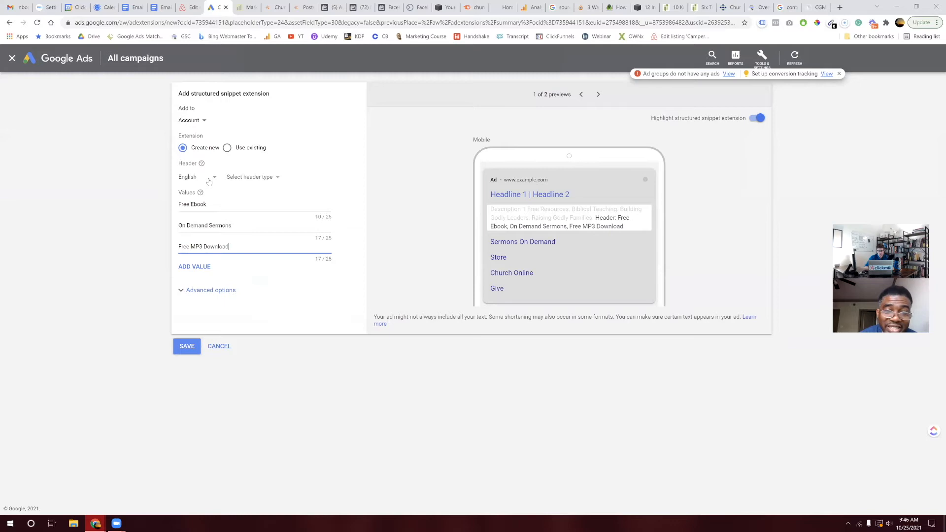
Step: Pluralize the third snippet value so it reads 'Free MP3 Downloads'
{"action": "key", "text": "Left"}
{"action": "key", "text": "Left"}
{"action": "key", "text": "Left"}
{"action": "key", "text": "Left"}
{"action": "key", "text": "Left"}
{"action": "key", "text": "Left"}
{"action": "key", "text": "Left"}
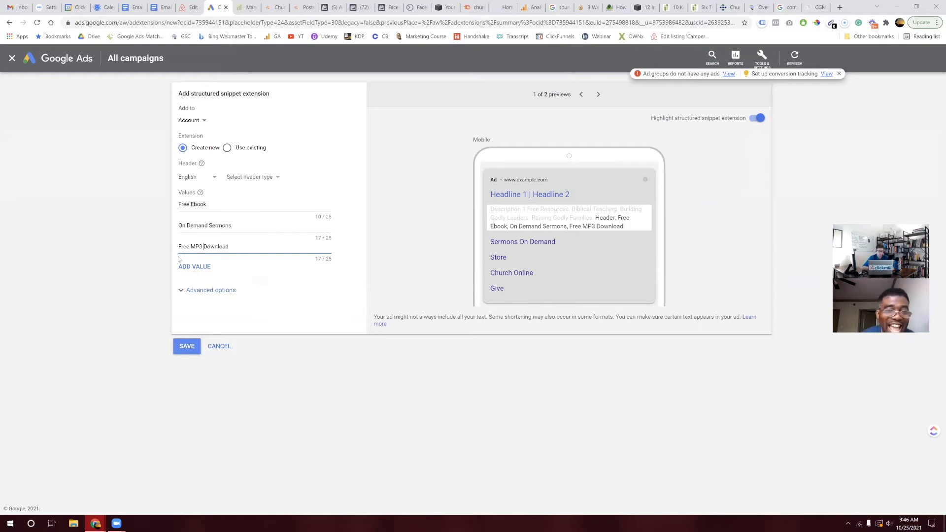
{"action": "triple_click", "coordinate": [220, 246]}
{"action": "left_click", "coordinate": [238, 246]}
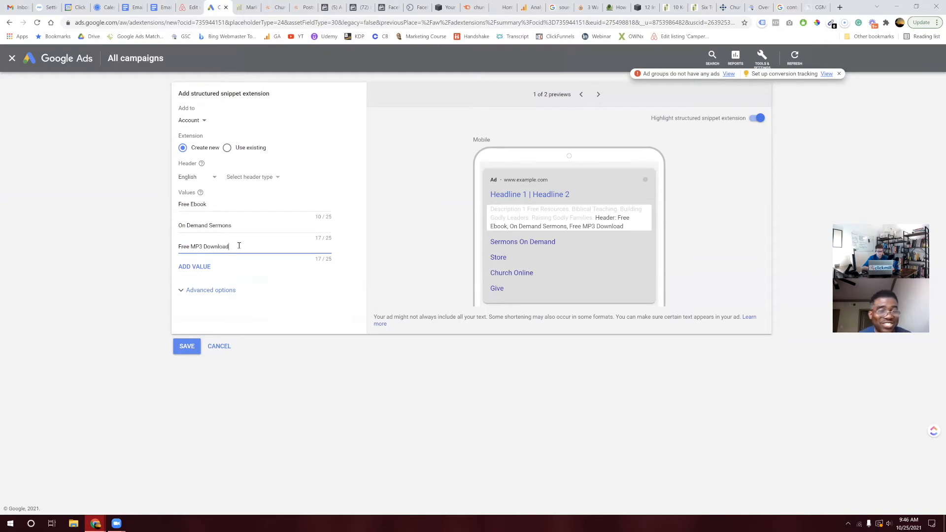
{"action": "left_click_drag", "start_coordinate": [199, 246], "coordinate": [245, 246]}
{"action": "left_click", "coordinate": [245, 246]}
{"action": "type", "text": "s"}
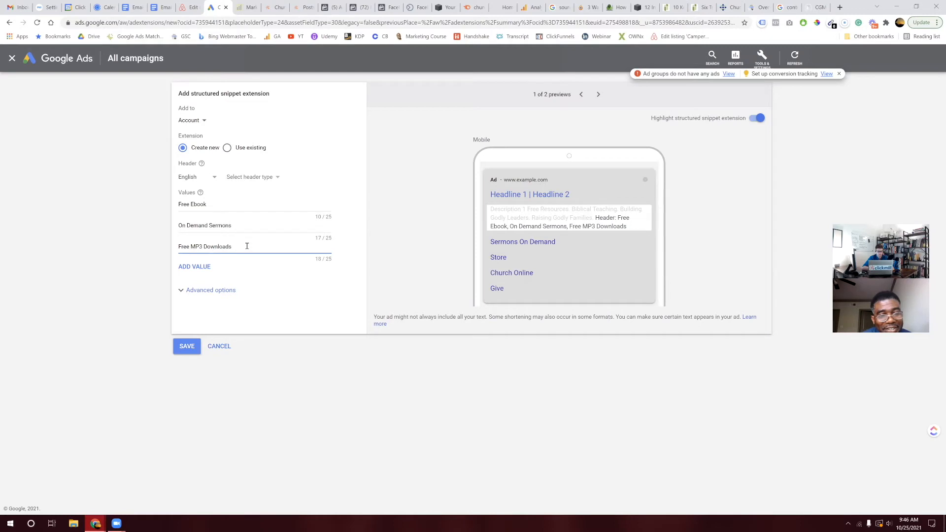
{"action": "left_click_drag", "start_coordinate": [189, 246], "coordinate": [229, 247]}
{"action": "left_click", "coordinate": [239, 248]}
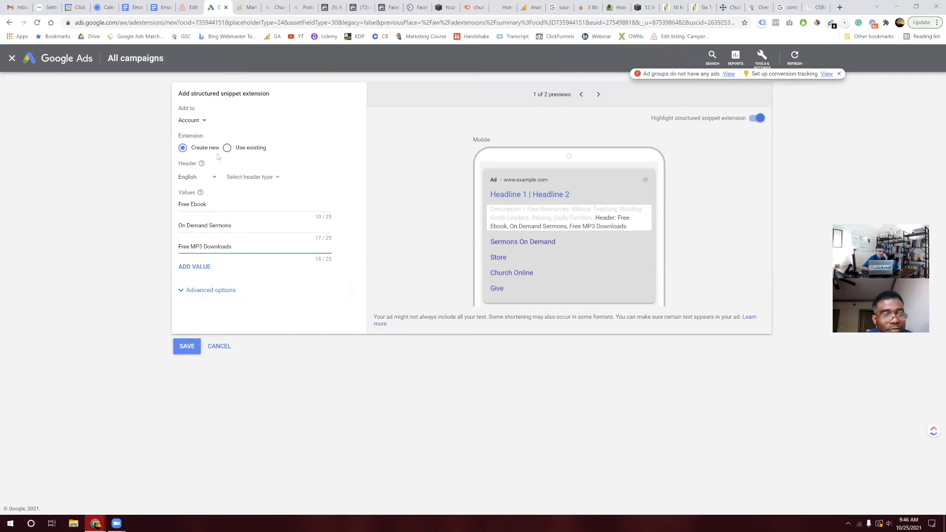
Step: Keep the structured snippet added at the Account level
{"action": "left_click", "coordinate": [204, 122]}
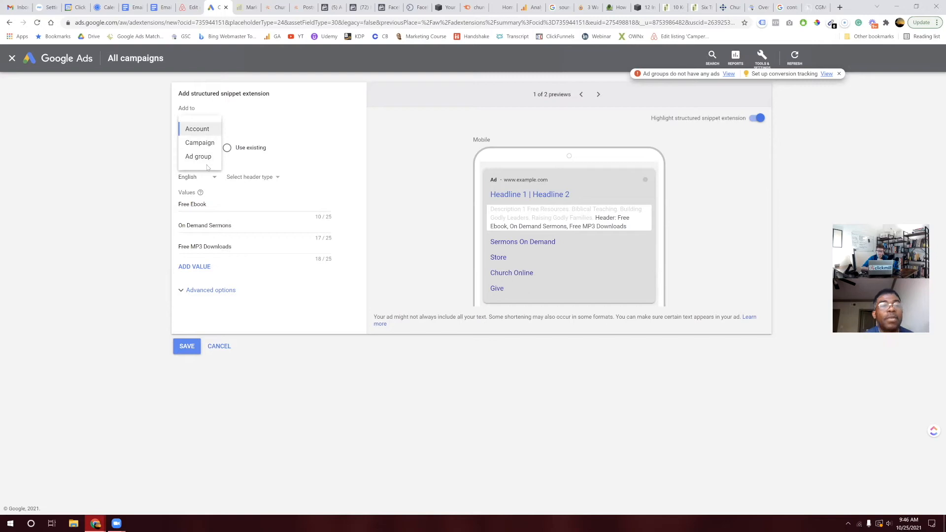
{"action": "left_click", "coordinate": [198, 131]}
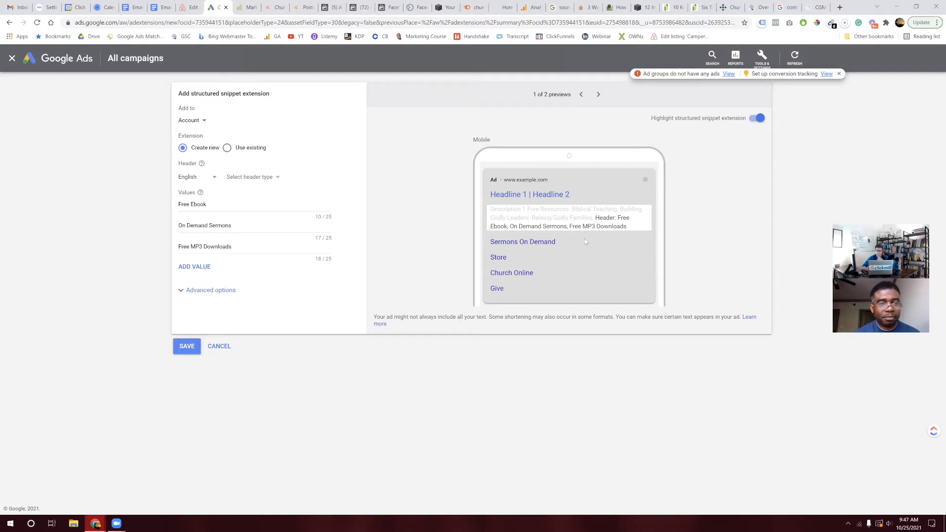
{"action": "scroll", "coordinate": [585, 239], "scroll_direction": "up", "scroll_amount": 3}
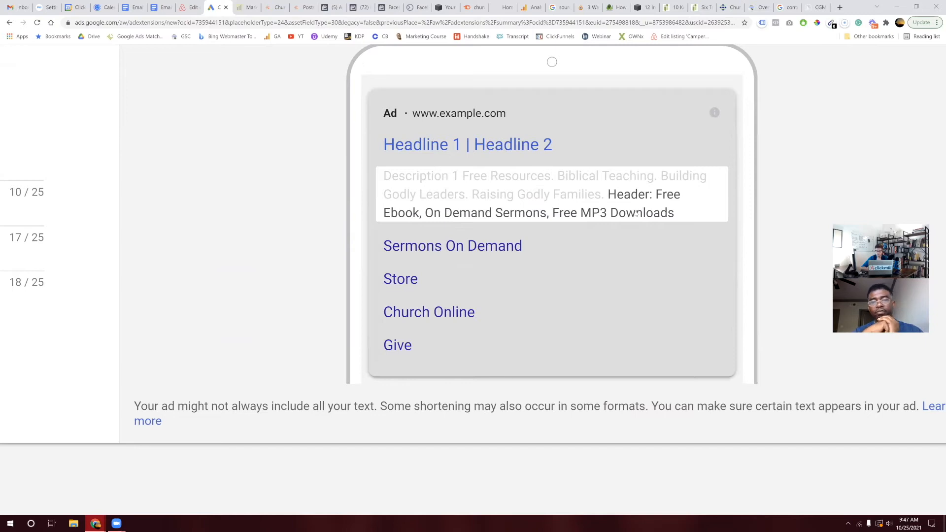
{"action": "scroll", "coordinate": [635, 213], "scroll_direction": "down", "scroll_amount": 5}
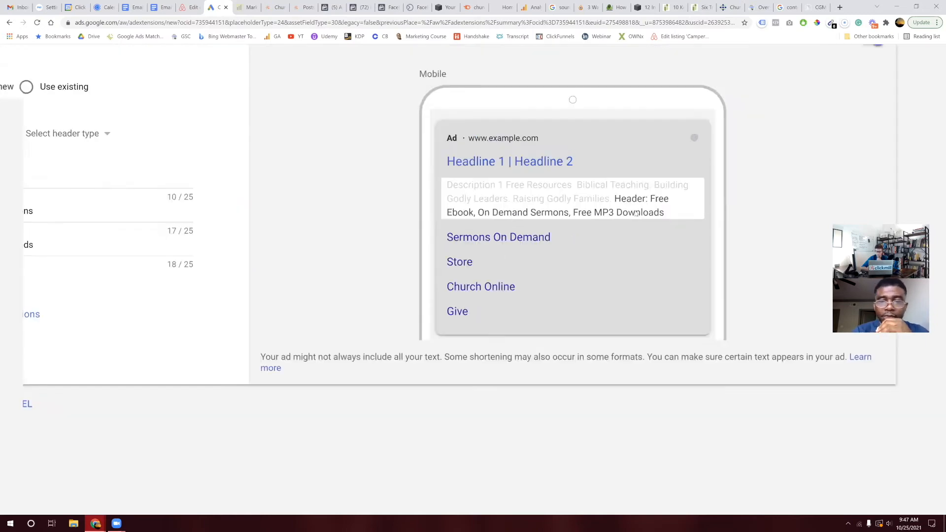
{"action": "left_click", "coordinate": [167, 346]}
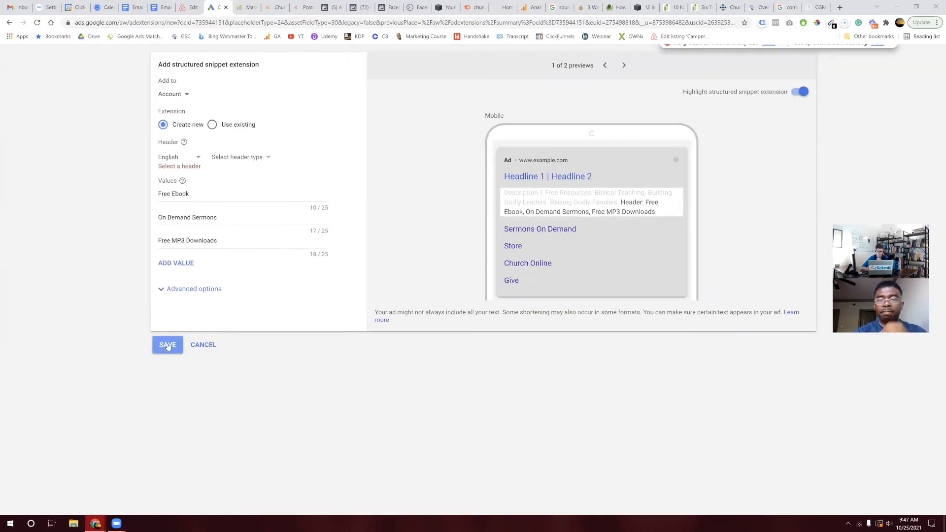
{"action": "left_click", "coordinate": [253, 164]}
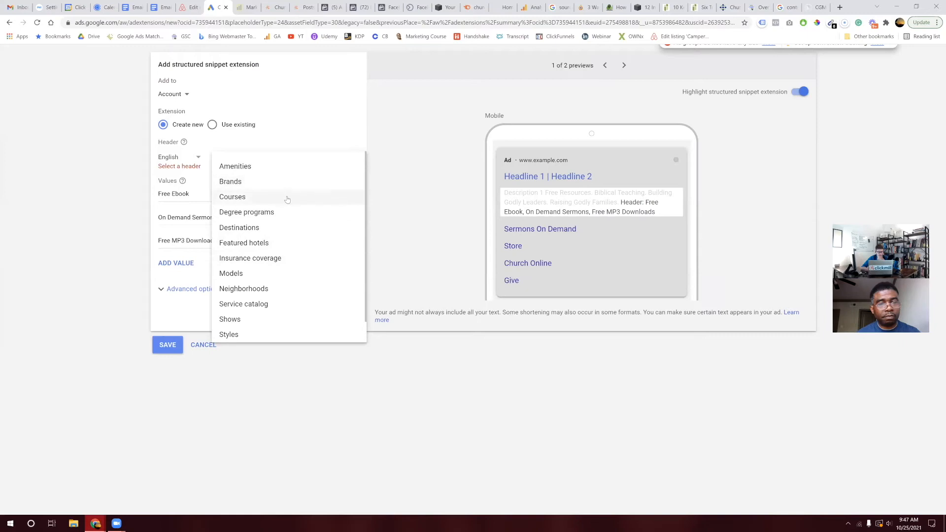
{"action": "scroll", "coordinate": [270, 244], "scroll_direction": "down", "scroll_amount": 1}
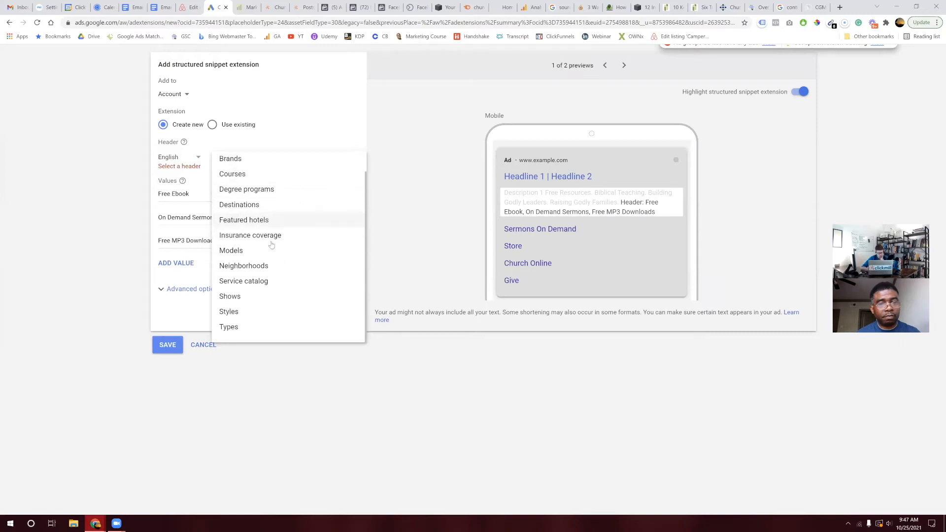
{"action": "scroll", "coordinate": [271, 246], "scroll_direction": "up", "scroll_amount": 1}
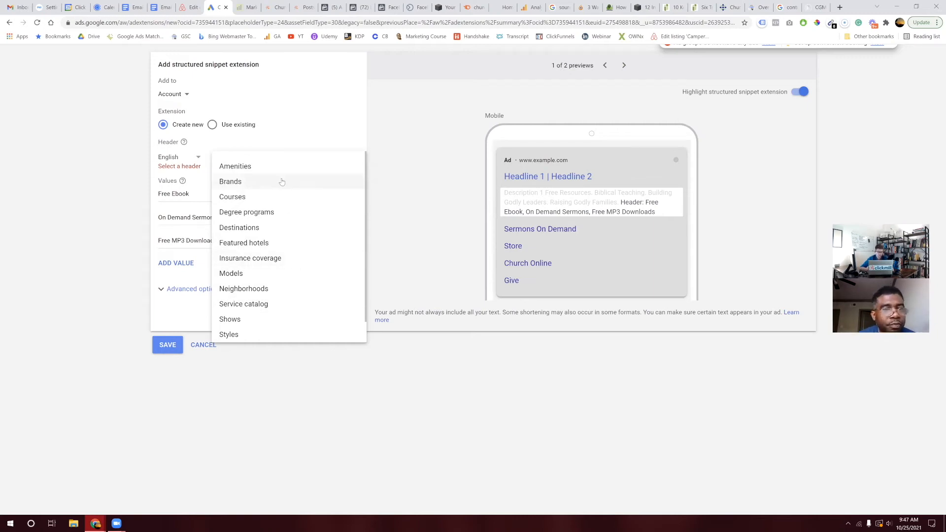
{"action": "scroll", "coordinate": [282, 182], "scroll_direction": "down", "scroll_amount": 1}
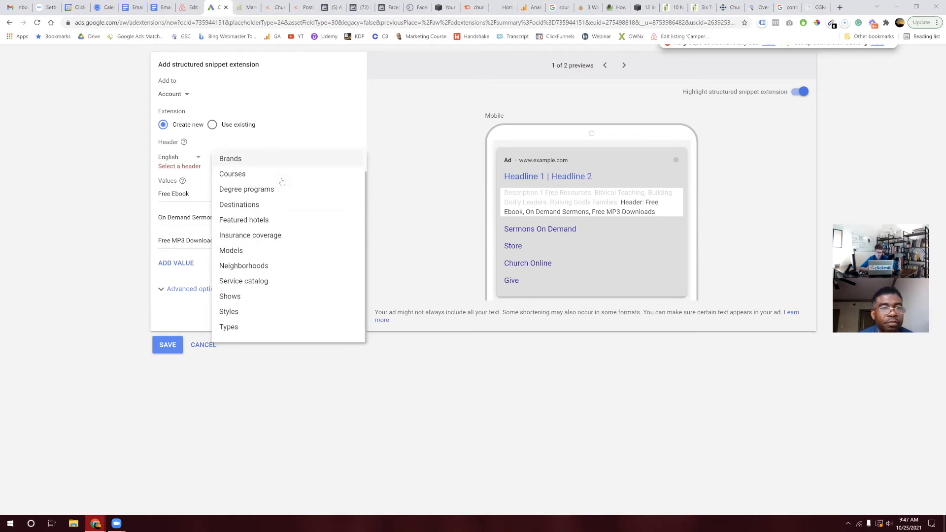
{"action": "scroll", "coordinate": [282, 183], "scroll_direction": "up", "scroll_amount": 1}
{"action": "scroll", "coordinate": [282, 182], "scroll_direction": "down", "scroll_amount": 1}
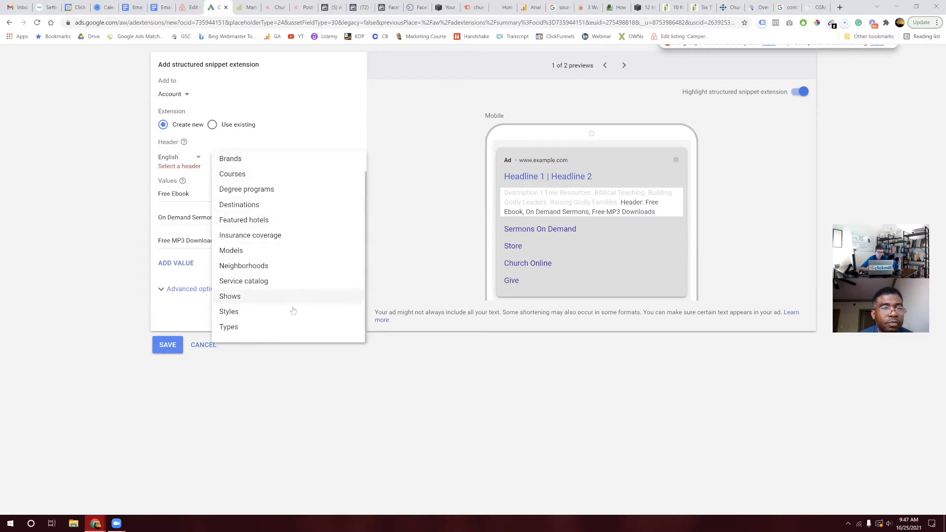
{"action": "left_click", "coordinate": [302, 333]}
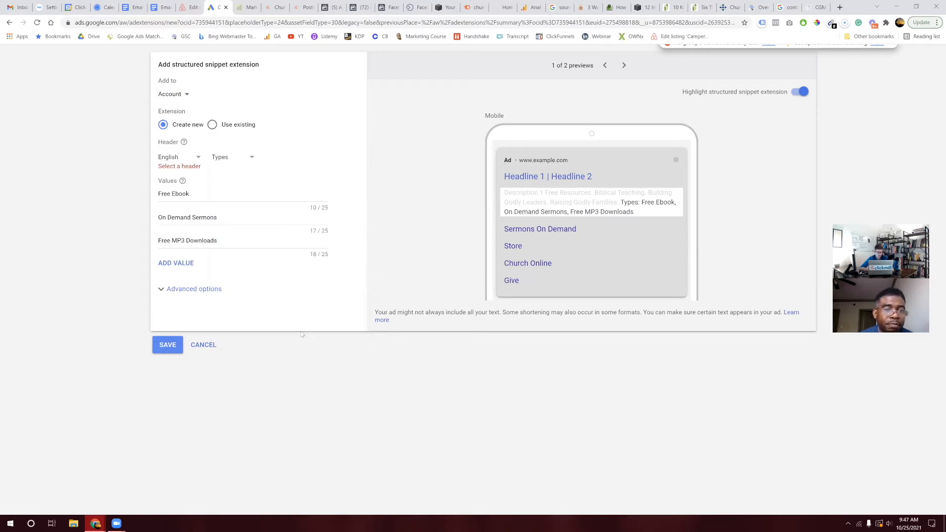
{"action": "left_click", "coordinate": [168, 345]}
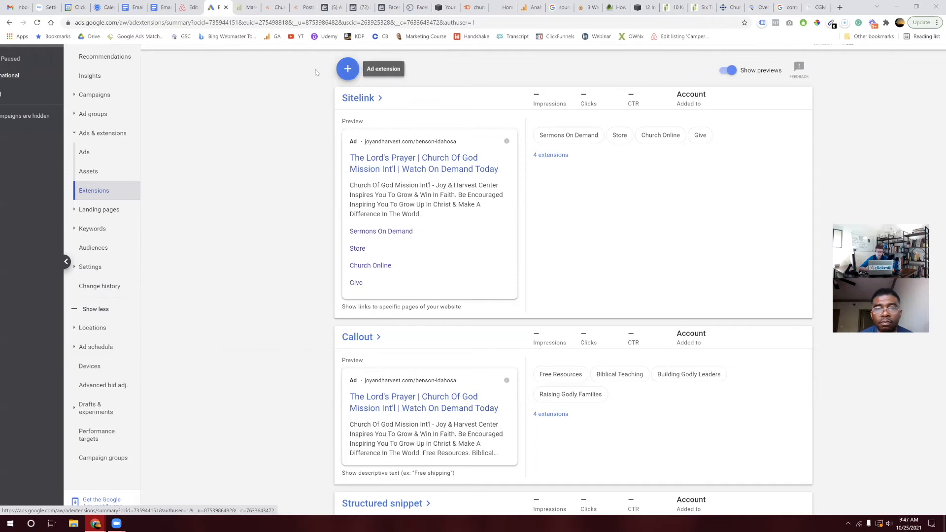
{"action": "left_click", "coordinate": [347, 69]}
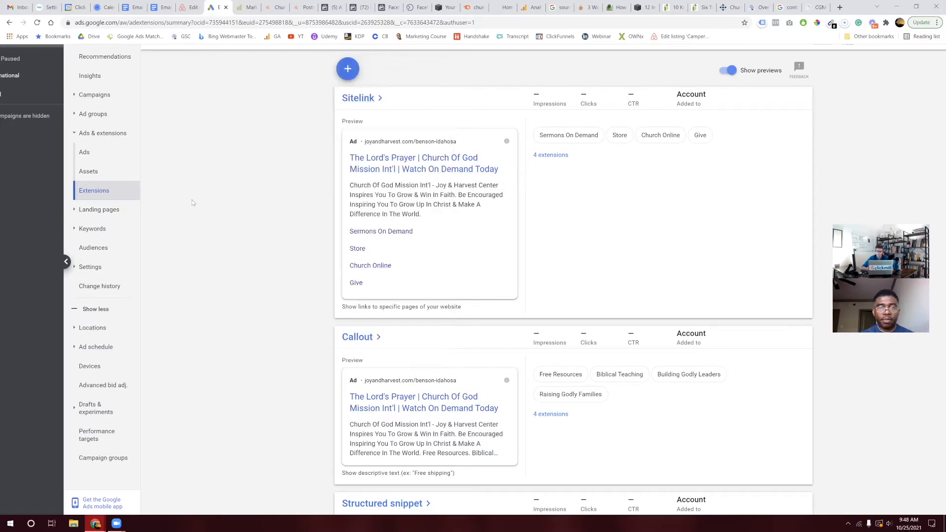
{"action": "scroll", "coordinate": [192, 202], "scroll_direction": "left", "scroll_amount": 1}
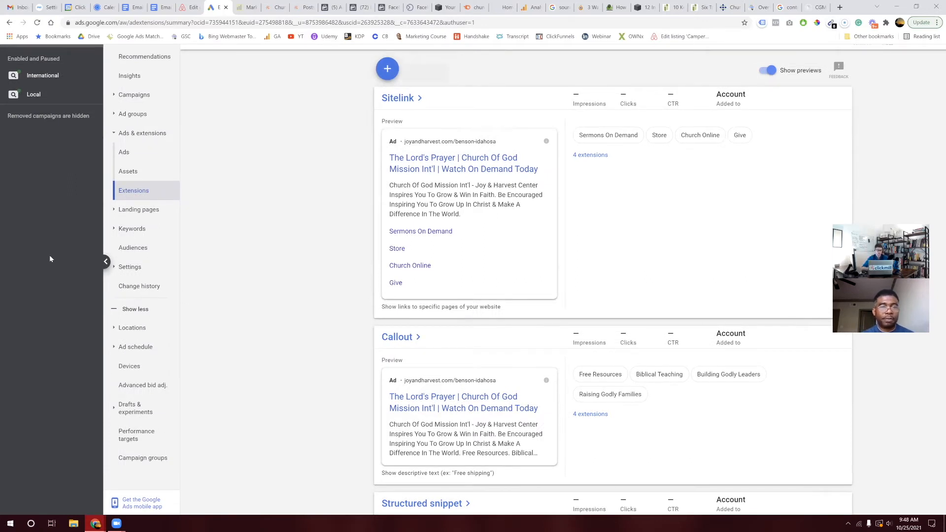
{"action": "scroll", "coordinate": [49, 258], "scroll_direction": "up", "scroll_amount": 1}
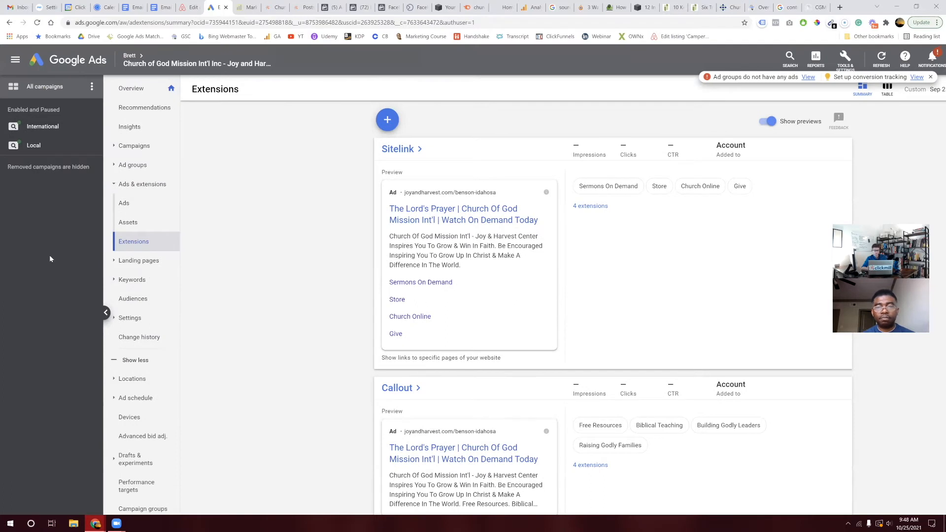
{"action": "scroll", "coordinate": [280, 293], "scroll_direction": "down", "scroll_amount": 5}
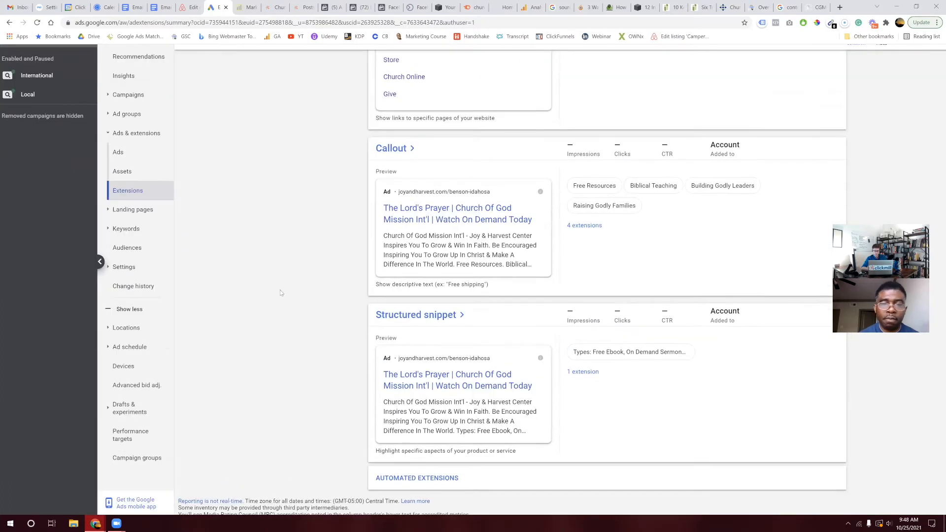
{"action": "scroll", "coordinate": [280, 292], "scroll_direction": "up", "scroll_amount": 5}
{"action": "scroll", "coordinate": [281, 293], "scroll_direction": "right", "scroll_amount": 1}
{"action": "scroll", "coordinate": [280, 292], "scroll_direction": "left", "scroll_amount": 1}
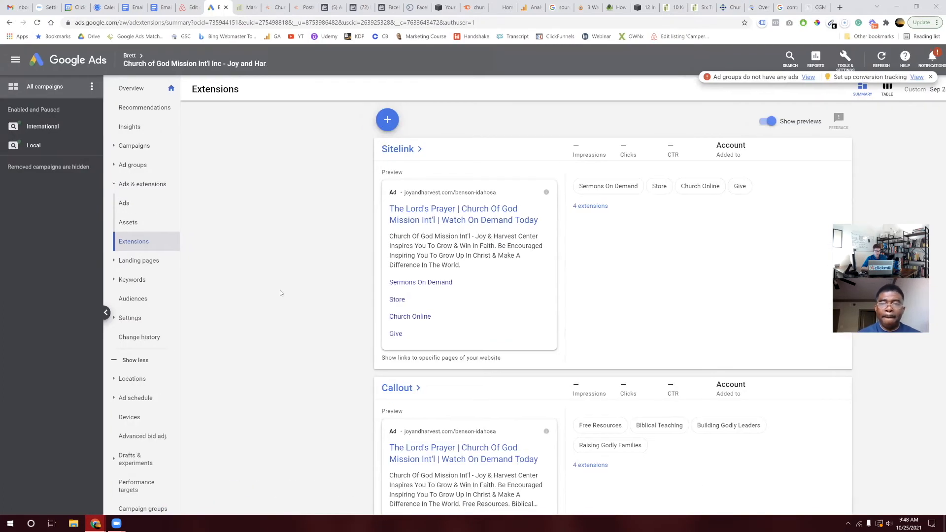
Step: Go to the Overview page and open the International campaign
{"action": "left_click", "coordinate": [138, 89]}
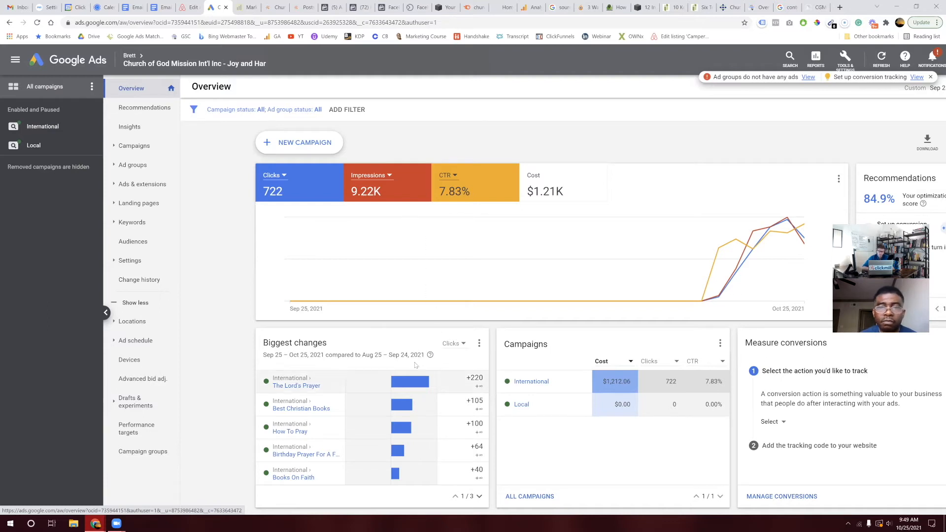
{"action": "scroll", "coordinate": [419, 385], "scroll_direction": "down", "scroll_amount": 3}
{"action": "scroll", "coordinate": [415, 364], "scroll_direction": "up", "scroll_amount": 3}
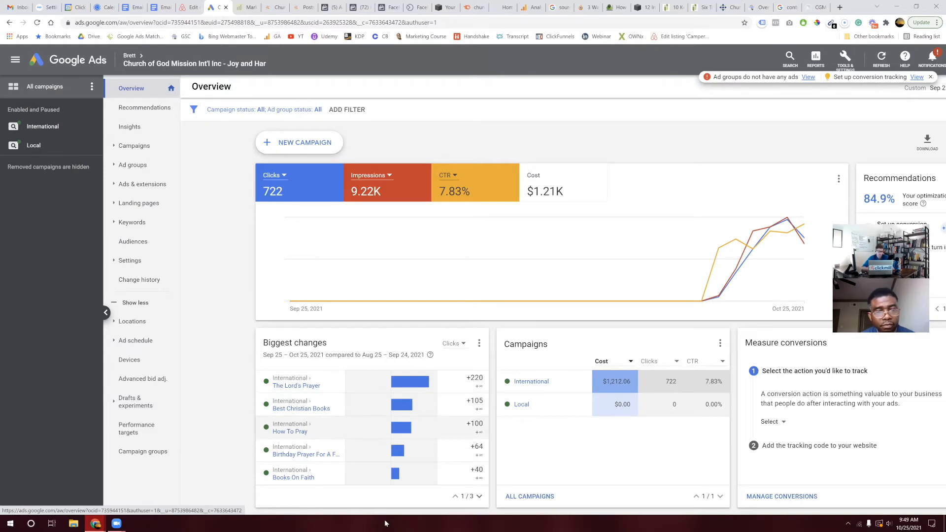
{"action": "left_click", "coordinate": [48, 134]}
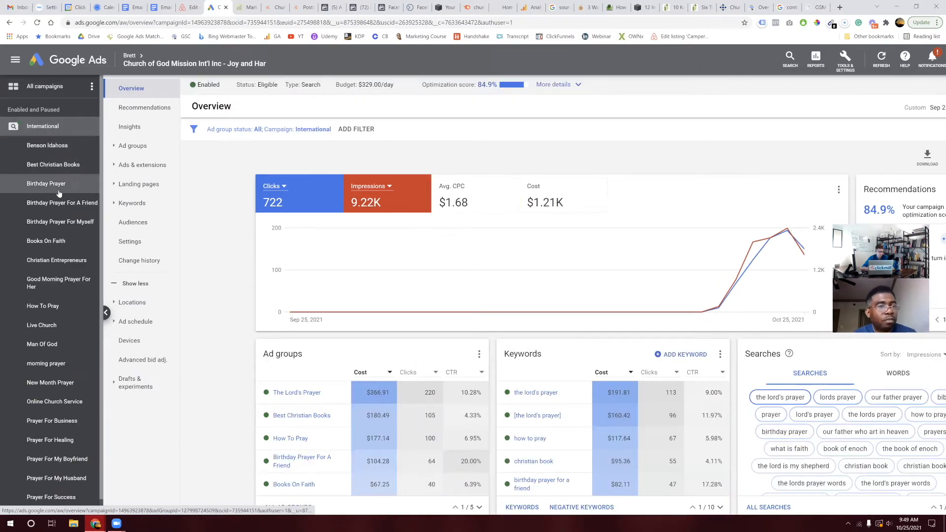
Step: Open the Benson Idahosa ad group and list its ads
{"action": "left_click", "coordinate": [79, 184]}
{"action": "left_click", "coordinate": [54, 150]}
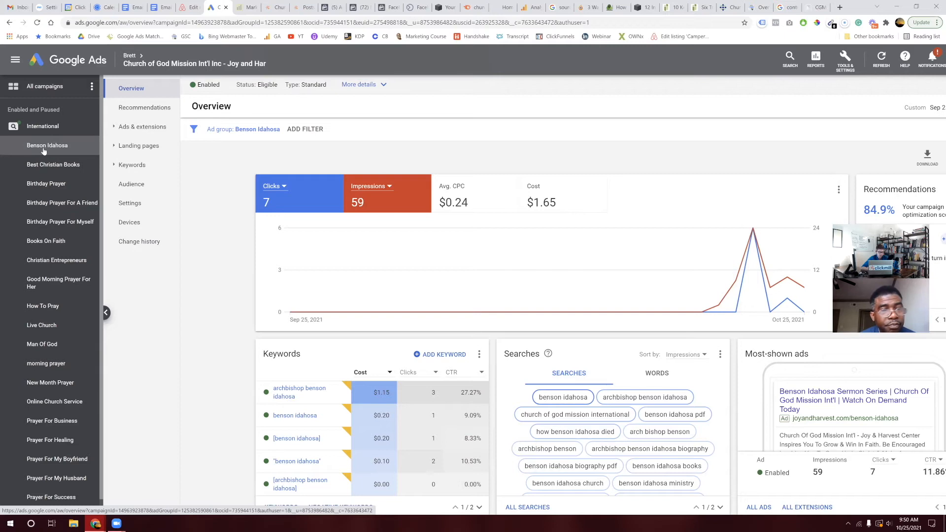
{"action": "left_click", "coordinate": [126, 126]}
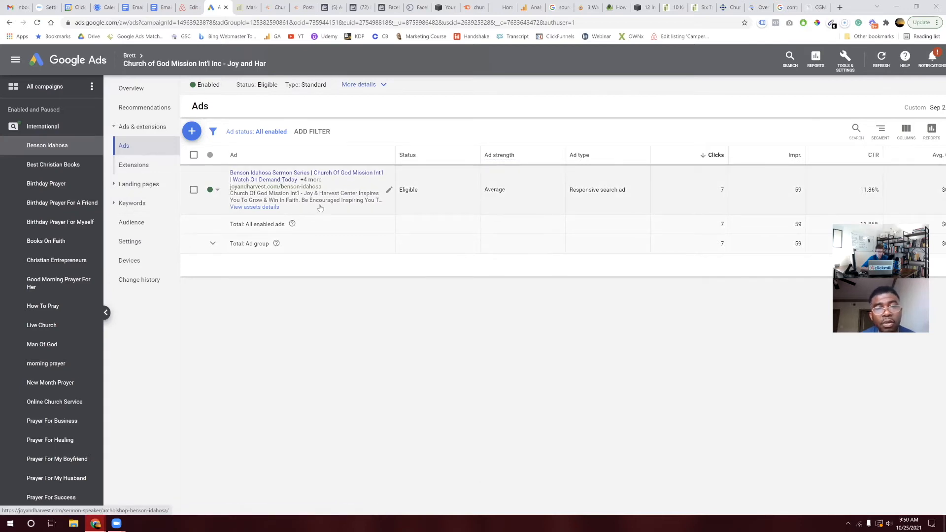
Step: Open the ad's 'Sermons by Archbishop Benson Idahosa' landing page and scroll through its sermons
{"action": "left_click", "coordinate": [271, 176]}
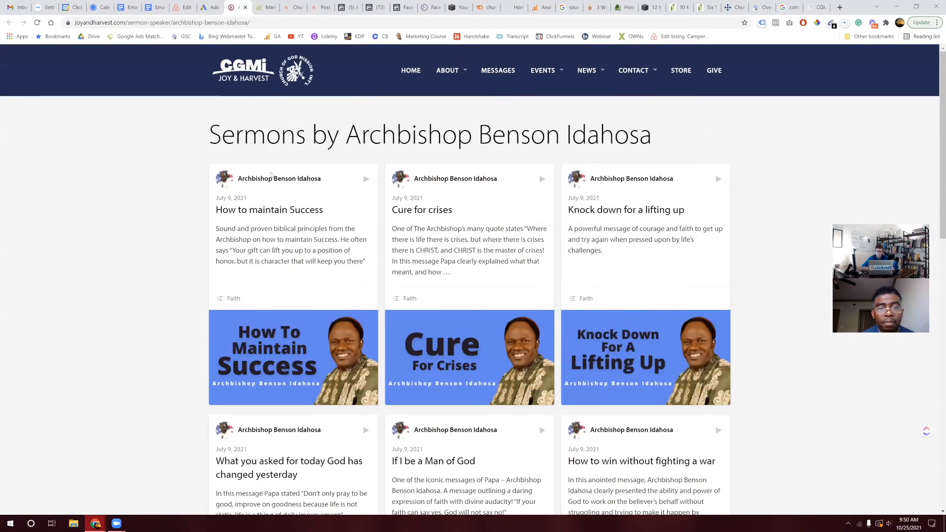
{"action": "scroll", "coordinate": [368, 381], "scroll_direction": "down", "scroll_amount": 4}
{"action": "scroll", "coordinate": [367, 382], "scroll_direction": "down", "scroll_amount": 10}
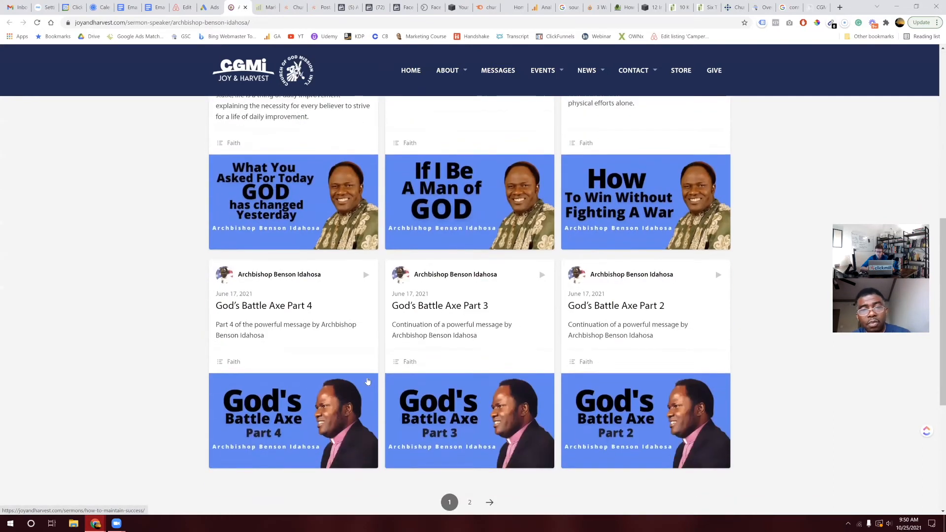
{"action": "scroll", "coordinate": [367, 381], "scroll_direction": "up", "scroll_amount": 6}
{"action": "scroll", "coordinate": [368, 381], "scroll_direction": "up", "scroll_amount": 7}
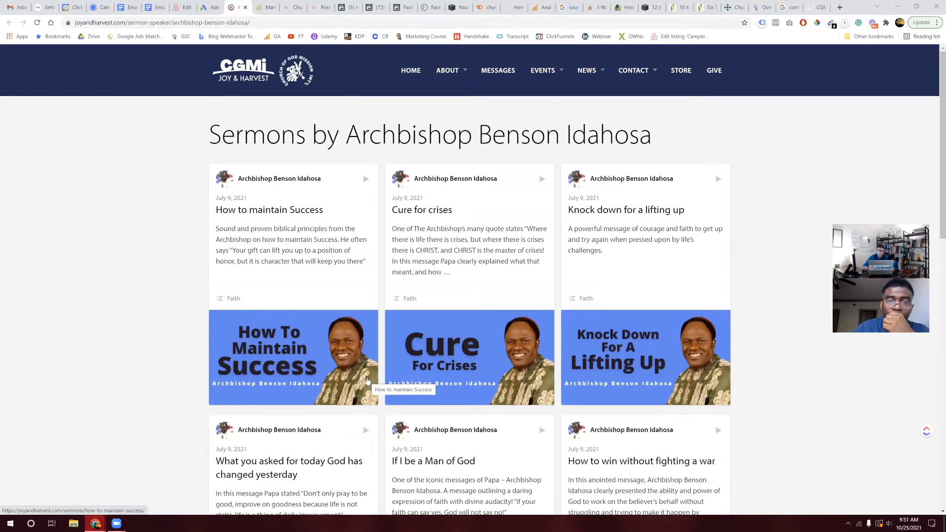
{"action": "scroll", "coordinate": [367, 382], "scroll_direction": "down", "scroll_amount": 14}
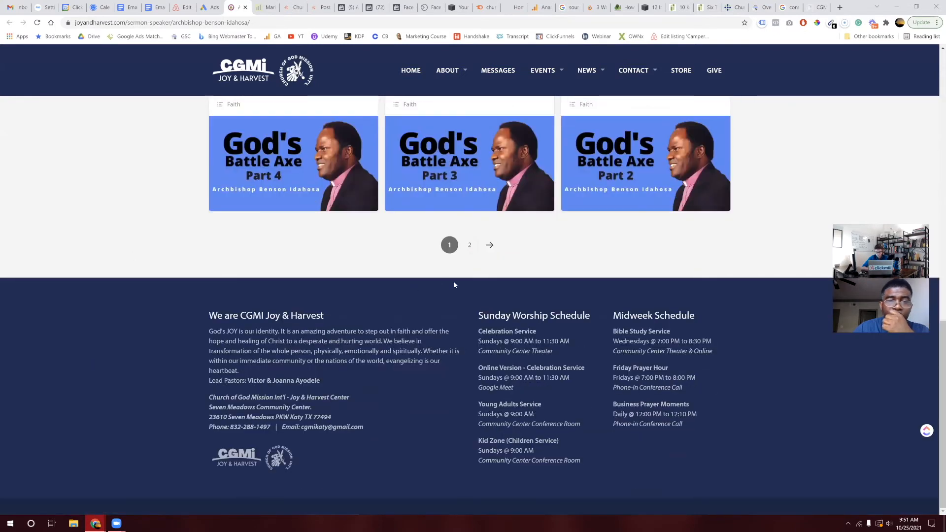
Step: Load clickmill.co in a new tab and scroll to the free ebook section
{"action": "left_click", "coordinate": [839, 7]}
{"action": "type", "text": "click"}
{"action": "key", "text": "Return"}
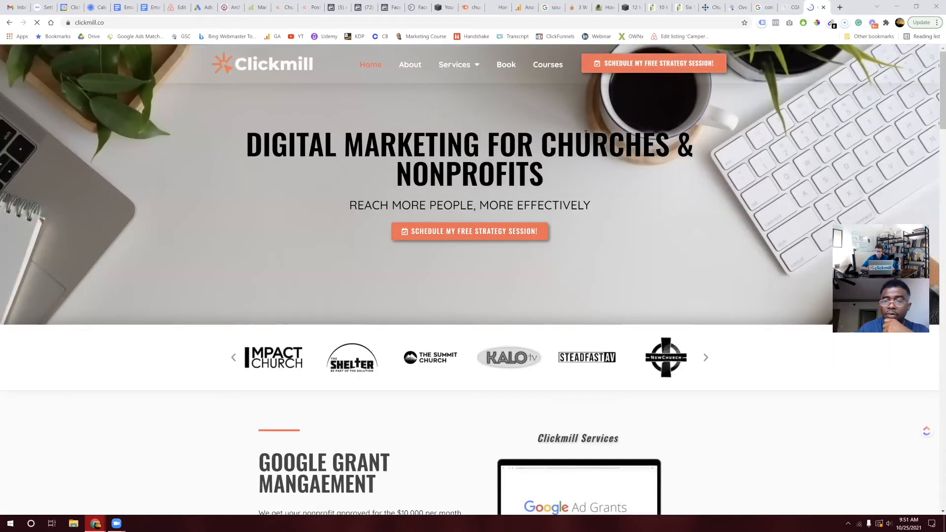
{"action": "scroll", "coordinate": [564, 284], "scroll_direction": "down", "scroll_amount": 20}
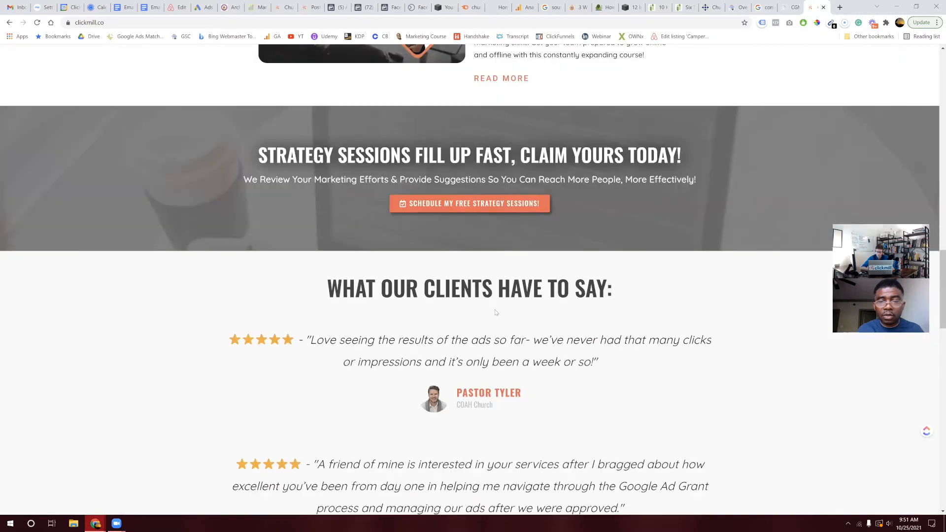
{"action": "scroll", "coordinate": [449, 245], "scroll_direction": "down", "scroll_amount": 15}
{"action": "scroll", "coordinate": [581, 413], "scroll_direction": "down", "scroll_amount": 7}
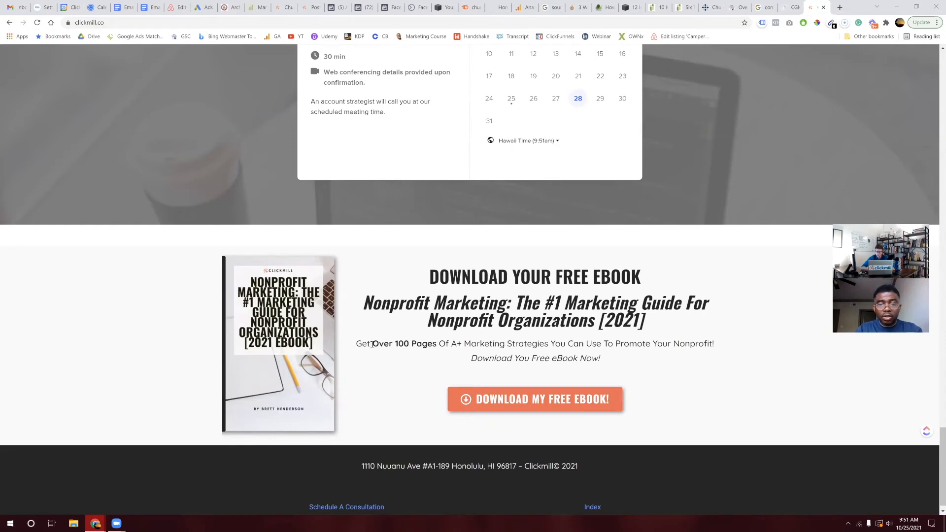
{"action": "left_click_drag", "start_coordinate": [372, 344], "coordinate": [440, 346]}
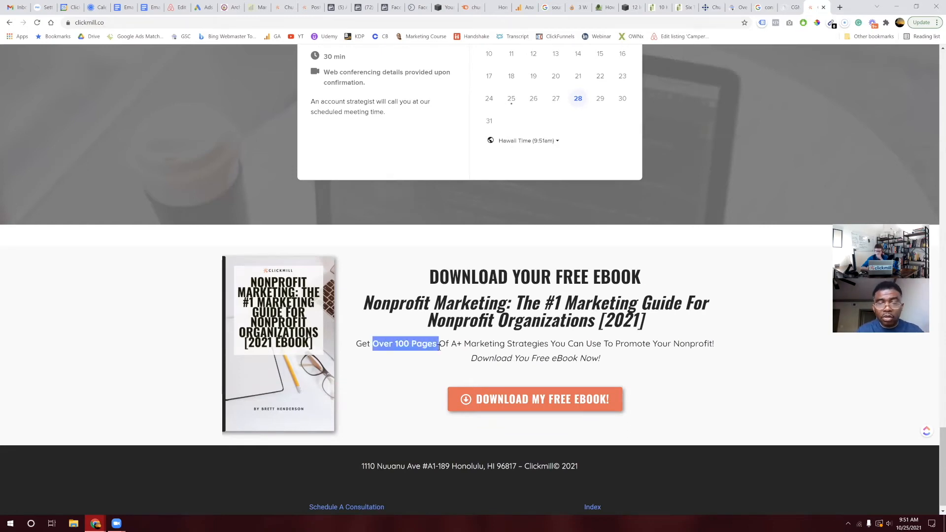
{"action": "left_click", "coordinate": [525, 340]}
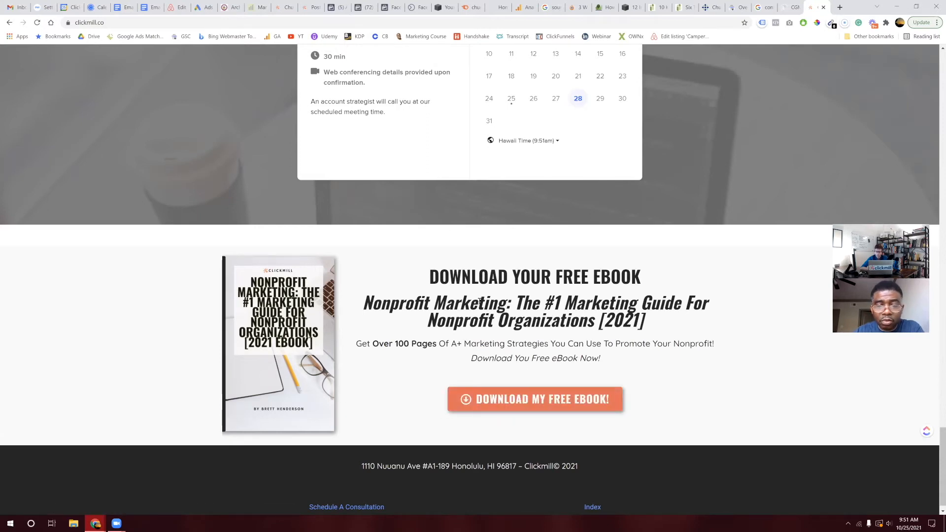
Step: Open and close the free ebook sign-up pop-up twice
{"action": "left_click", "coordinate": [517, 404]}
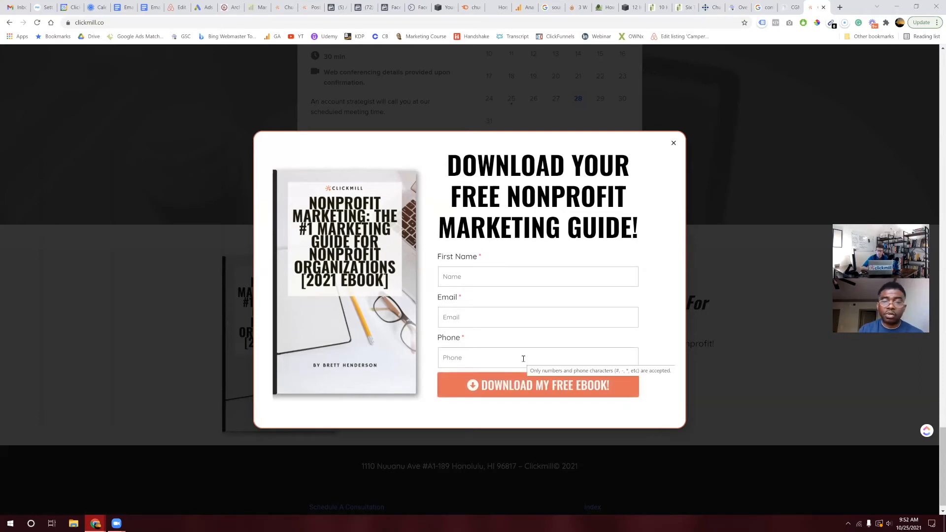
{"action": "left_click", "coordinate": [674, 143]}
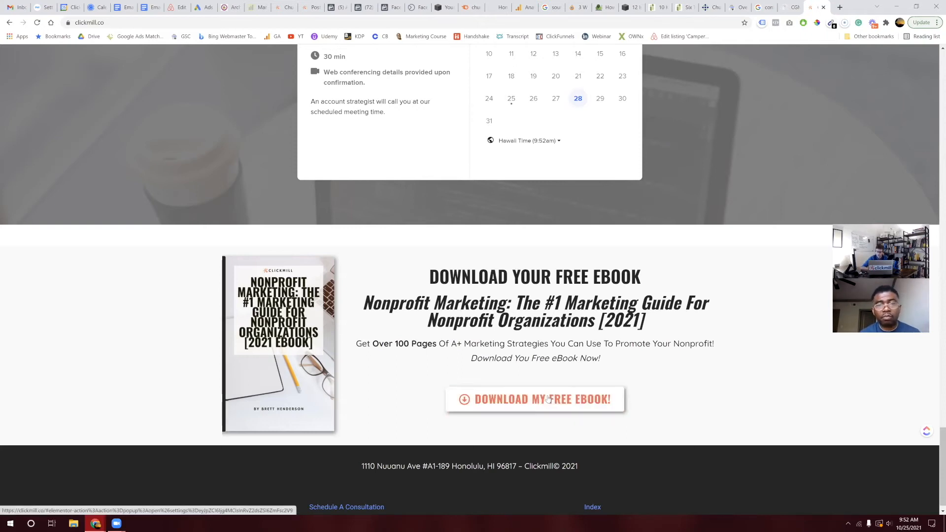
{"action": "left_click", "coordinate": [495, 407]}
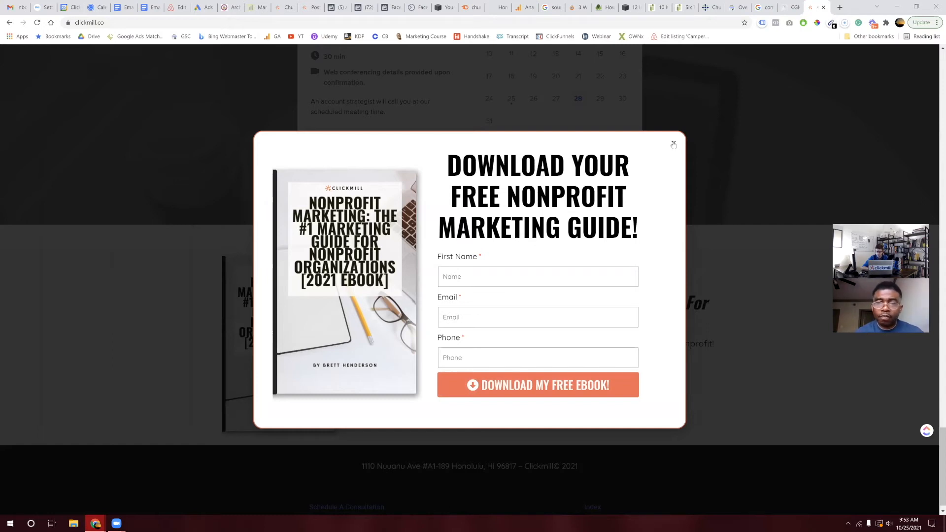
{"action": "left_click", "coordinate": [673, 144]}
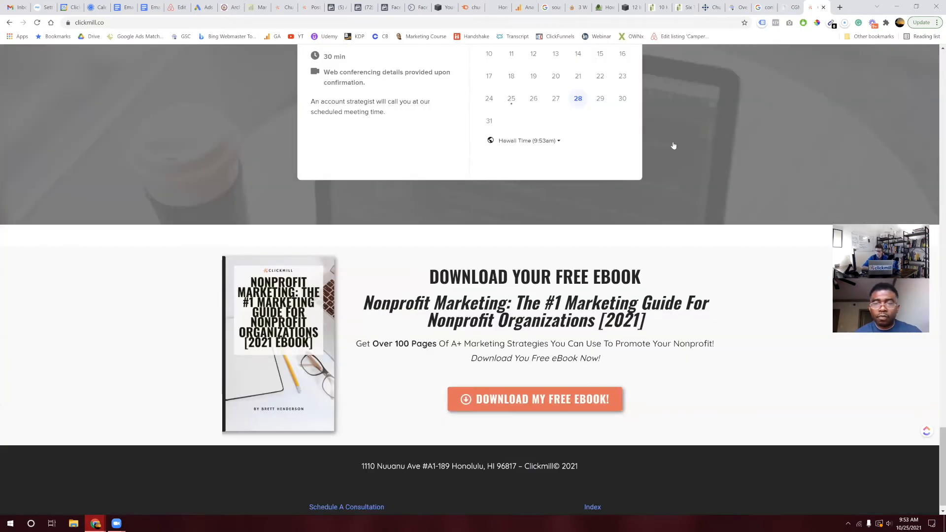
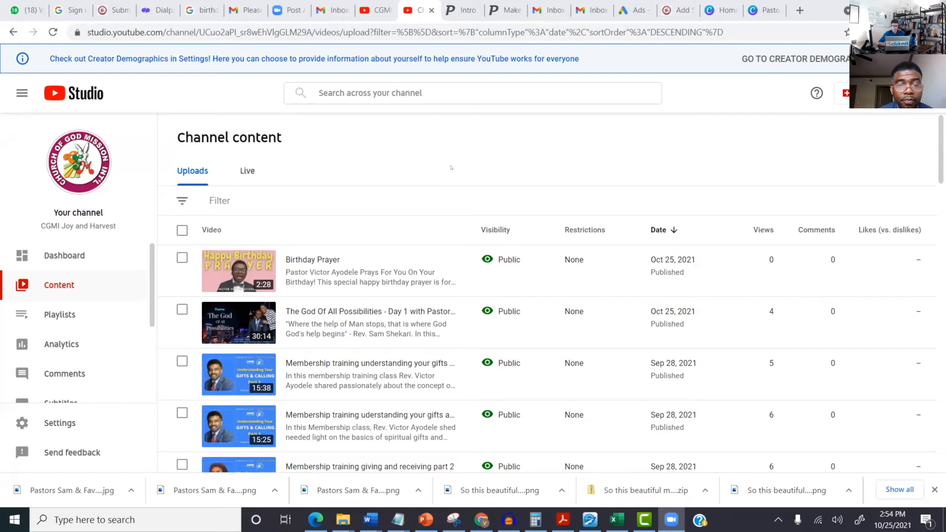
Step: Close the sermon's featured image picker without choosing an image and open the Pages list
{"action": "left_click", "coordinate": [672, 12]}
{"action": "left_click", "coordinate": [671, 11]}
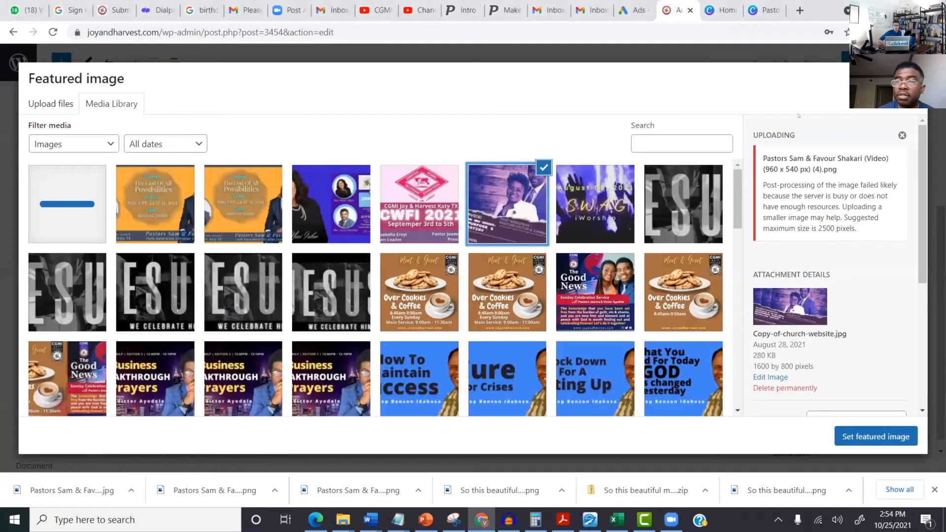
{"action": "left_click", "coordinate": [913, 77]}
{"action": "scroll", "coordinate": [327, 155], "scroll_direction": "up", "scroll_amount": 2}
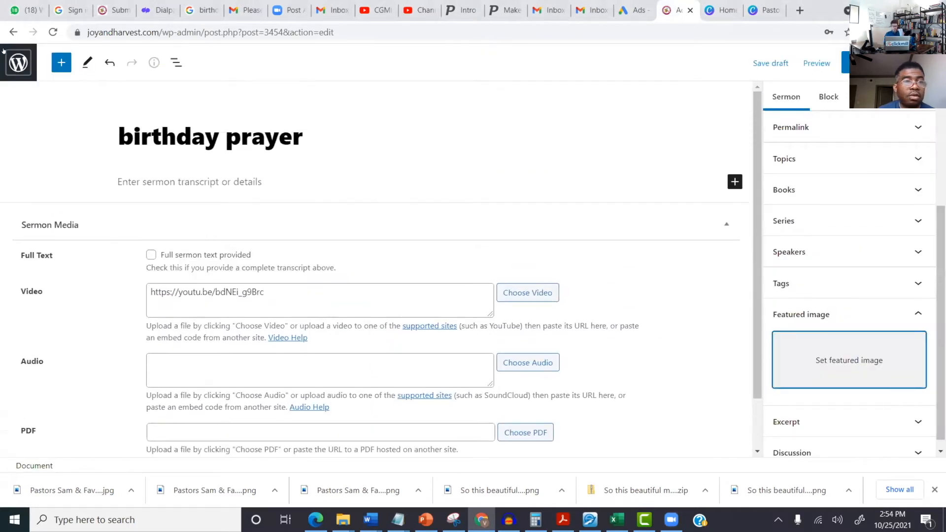
{"action": "left_click", "coordinate": [26, 60]}
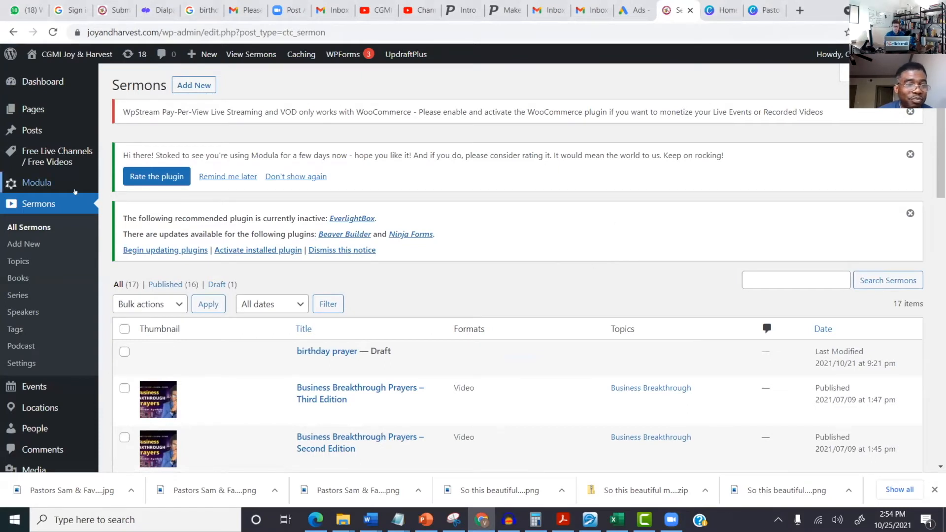
{"action": "left_click", "coordinate": [36, 108]}
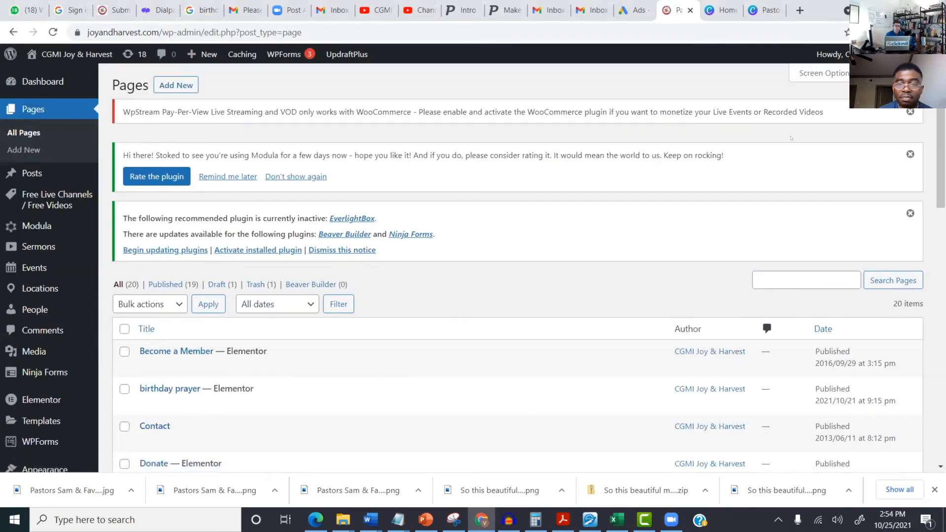
Step: Add a new page titled 'Prayer Guide Thank You Page'
{"action": "left_click", "coordinate": [167, 83]}
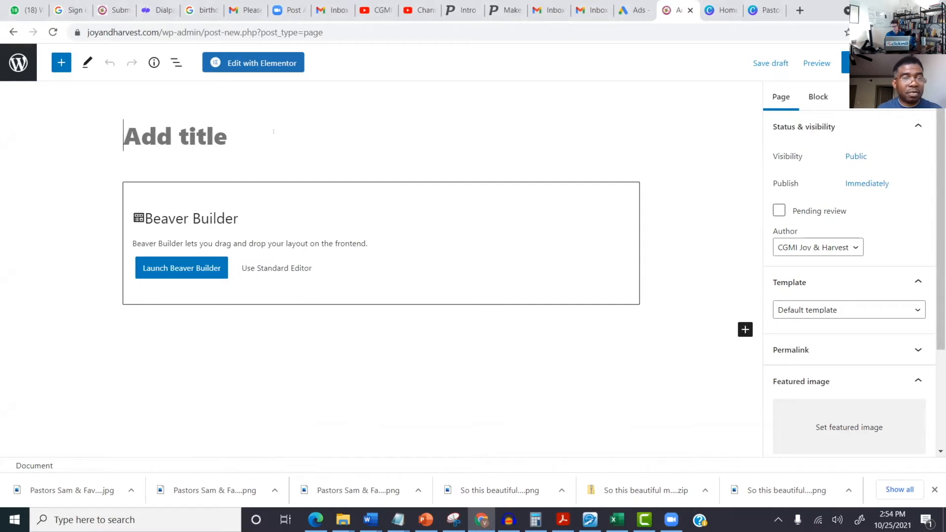
{"action": "type", "text": "Prayer "}
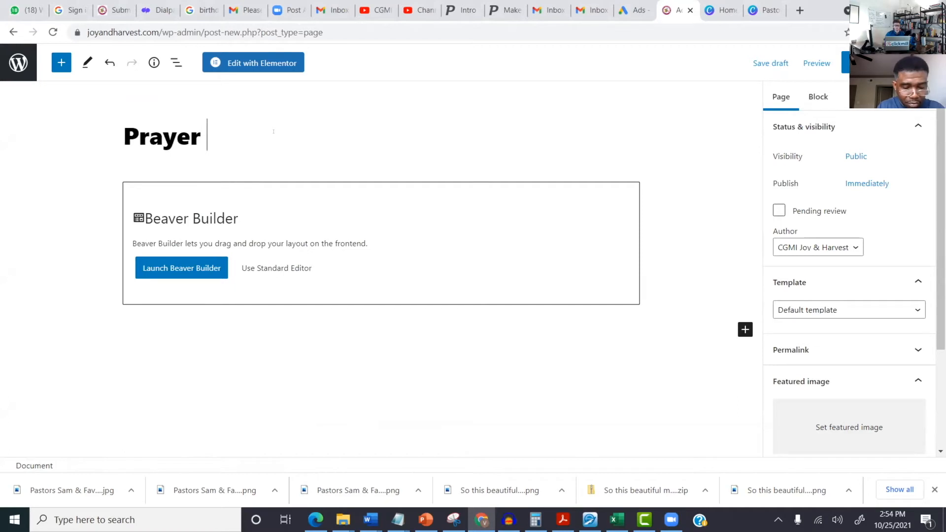
{"action": "type", "text": "Guide T"}
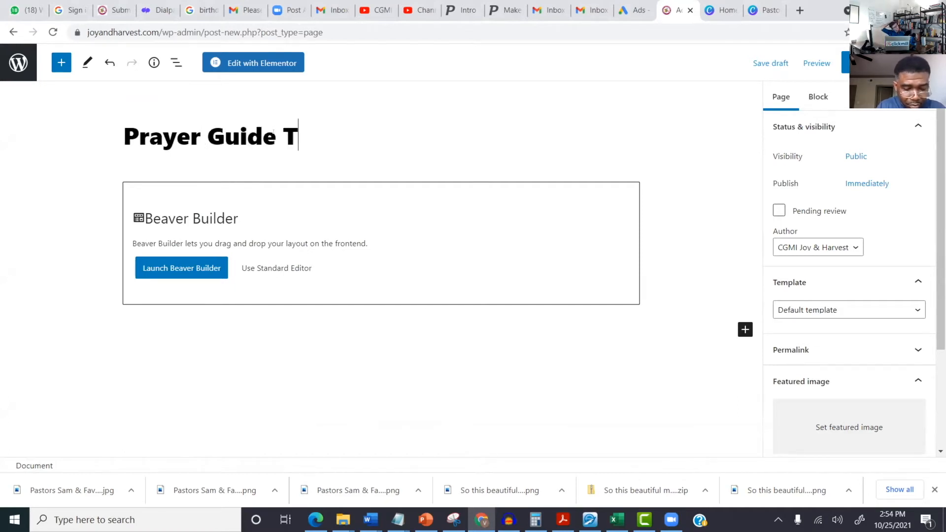
{"action": "type", "text": "hank You Pa"}
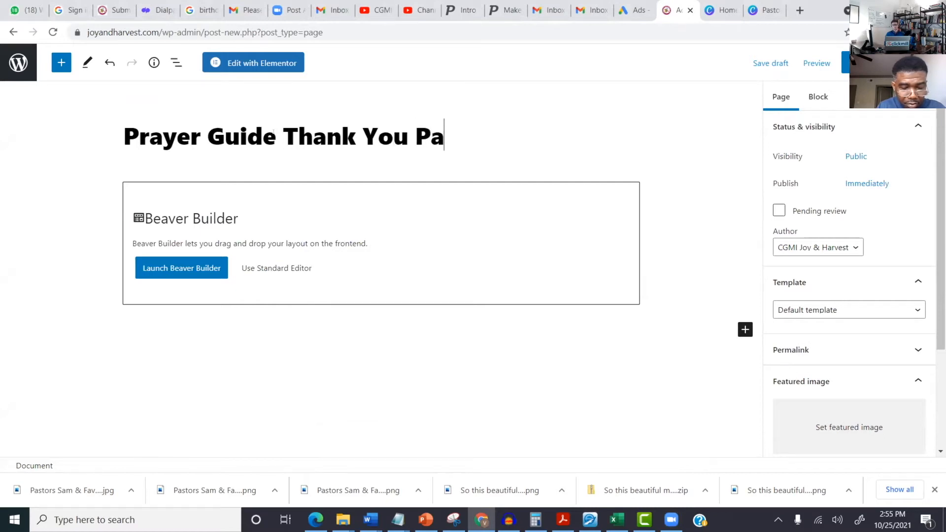
{"action": "type", "text": "ge"}
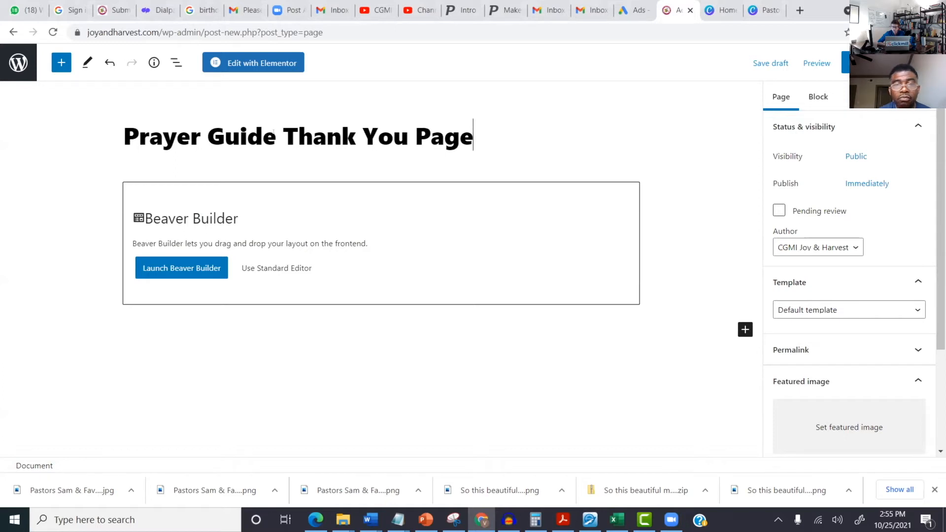
Step: Publish 'Prayer Guide Thank You Page' and find it in the 21-item Pages list
{"action": "left_click", "coordinate": [846, 67]}
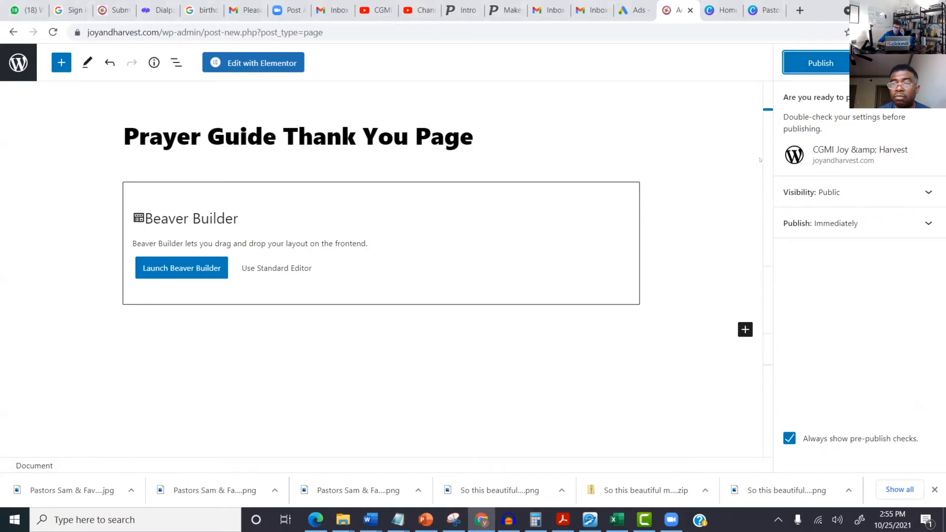
{"action": "left_click", "coordinate": [830, 69]}
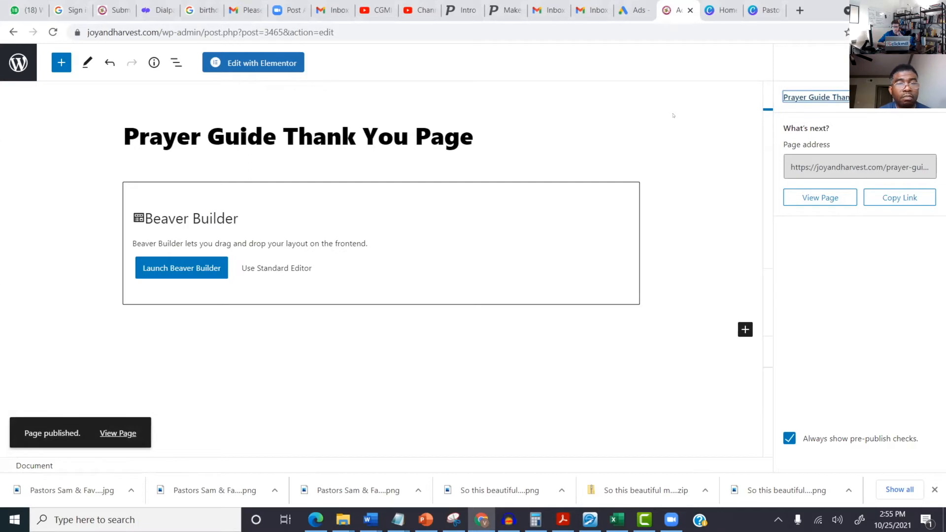
{"action": "left_click", "coordinate": [12, 64]}
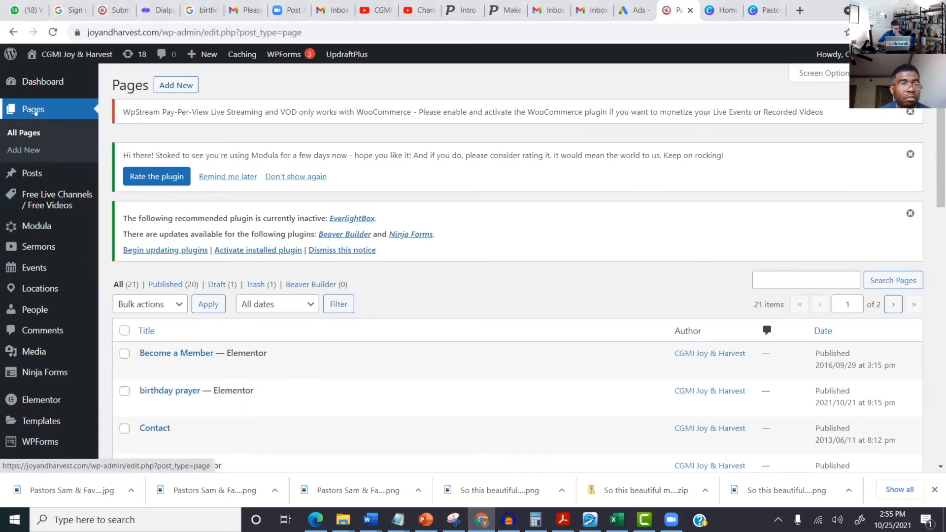
{"action": "scroll", "coordinate": [348, 304], "scroll_direction": "down", "scroll_amount": 3}
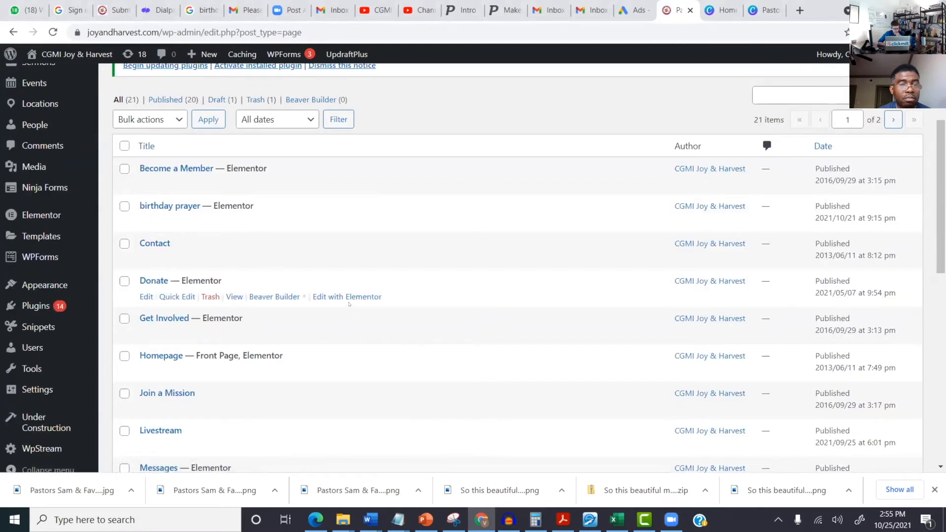
{"action": "scroll", "coordinate": [349, 304], "scroll_direction": "down", "scroll_amount": 7}
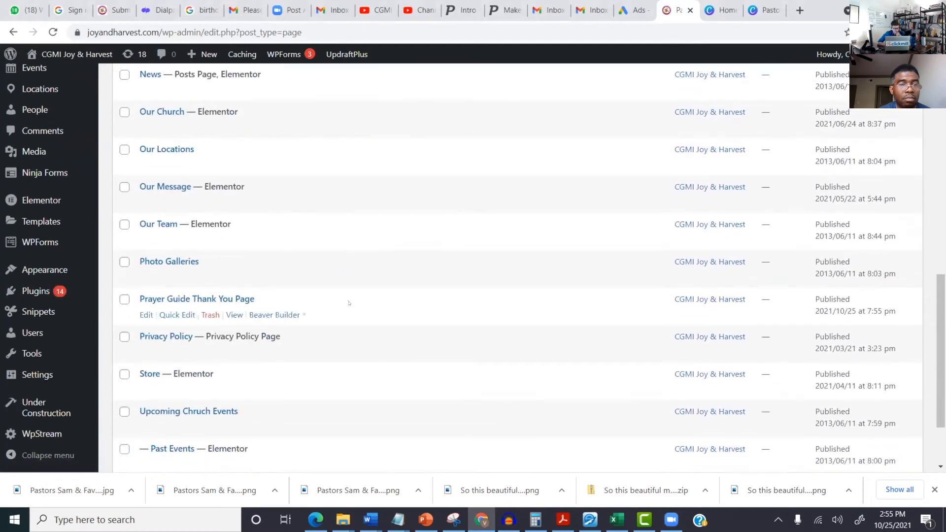
{"action": "scroll", "coordinate": [349, 303], "scroll_direction": "down", "scroll_amount": 2}
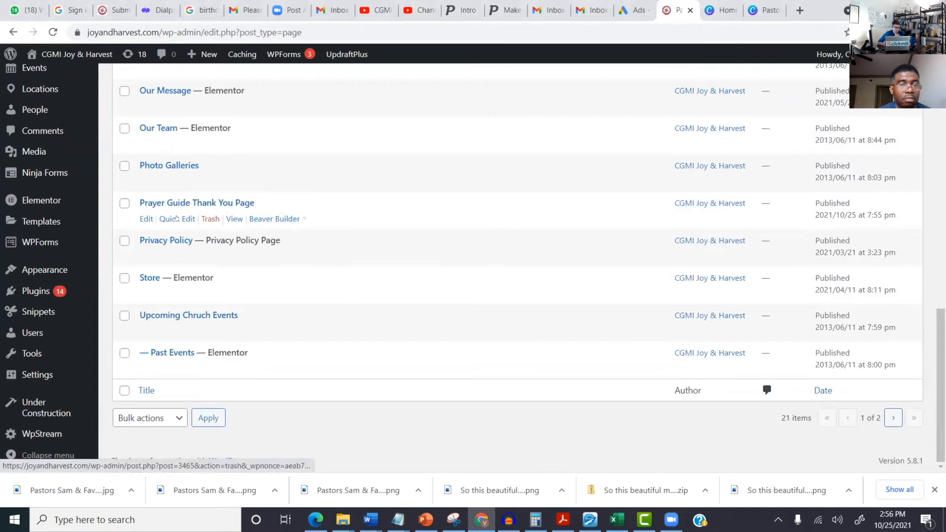
Step: Quick-edit the page's slug, shorten it to prayer-guide-ty, and save it
{"action": "left_click", "coordinate": [177, 219]}
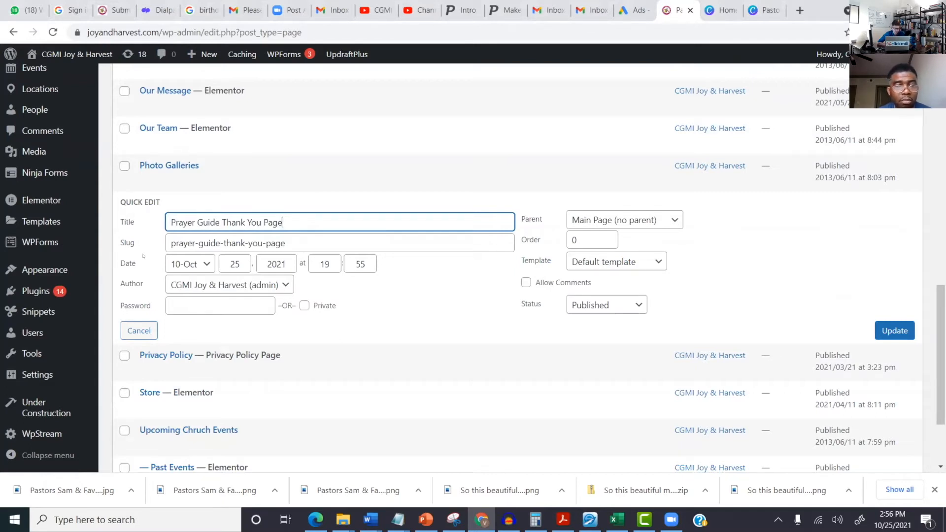
{"action": "left_click_drag", "start_coordinate": [281, 220], "coordinate": [223, 243]}
{"action": "left_click", "coordinate": [295, 241]}
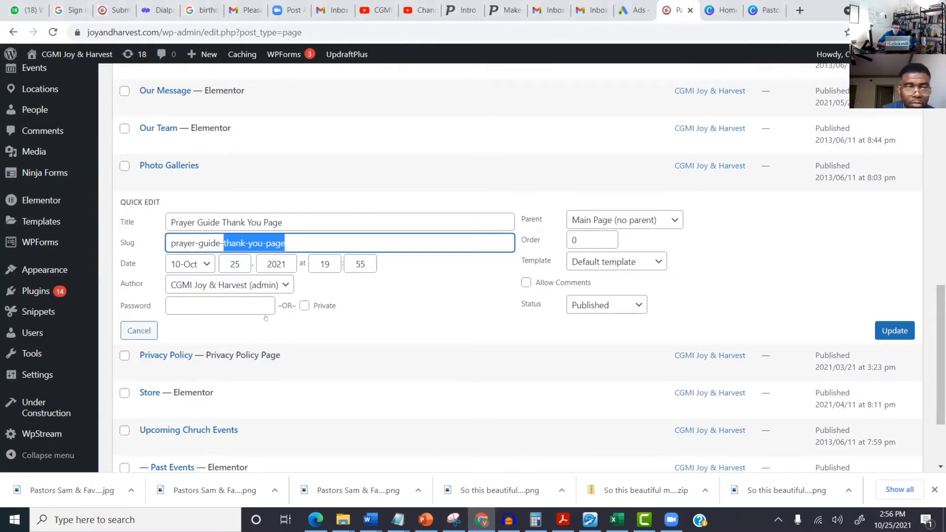
{"action": "type", "text": "ty"}
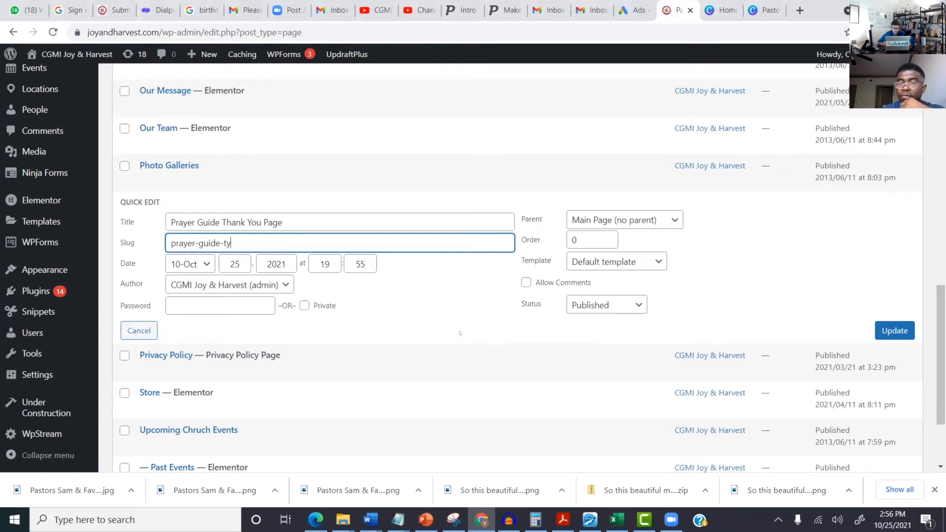
{"action": "left_click", "coordinate": [894, 330]}
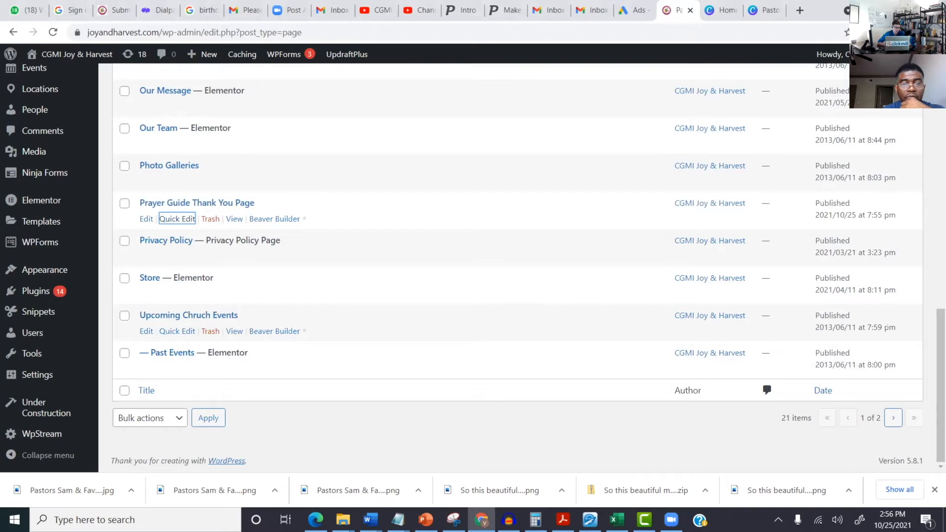
Step: Reopen Quick Edit and copy the slug prayer-guide-ty
{"action": "left_click", "coordinate": [161, 218]}
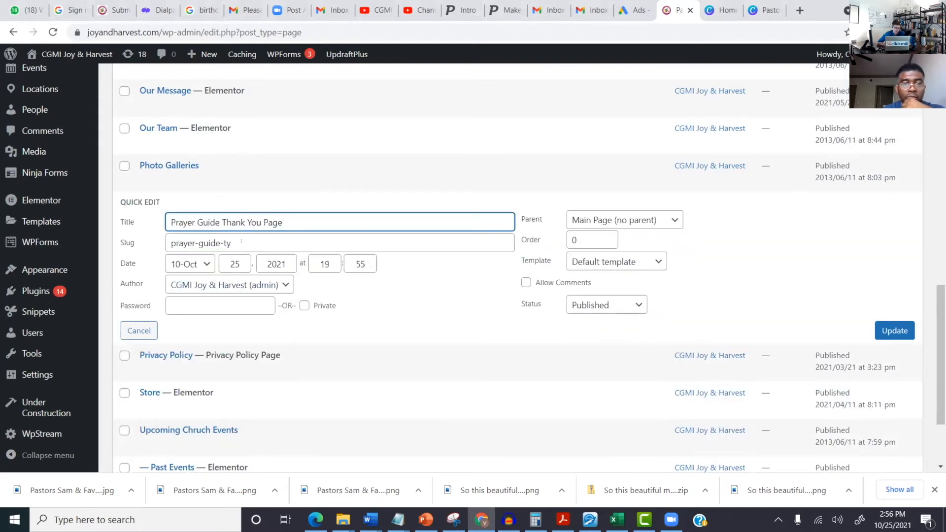
{"action": "left_click_drag", "start_coordinate": [240, 240], "coordinate": [169, 236]}
{"action": "right_click", "coordinate": [170, 243]}
{"action": "left_click", "coordinate": [215, 282]}
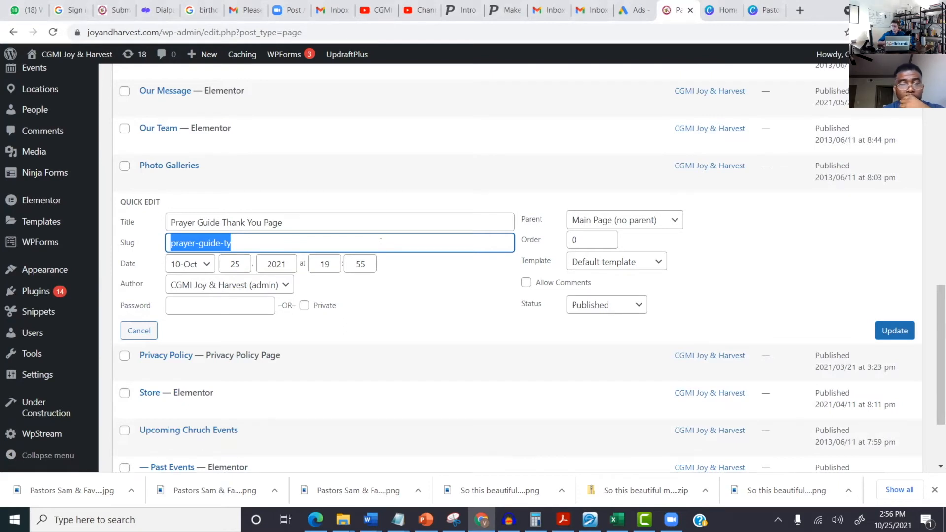
{"action": "left_click", "coordinate": [376, 241]}
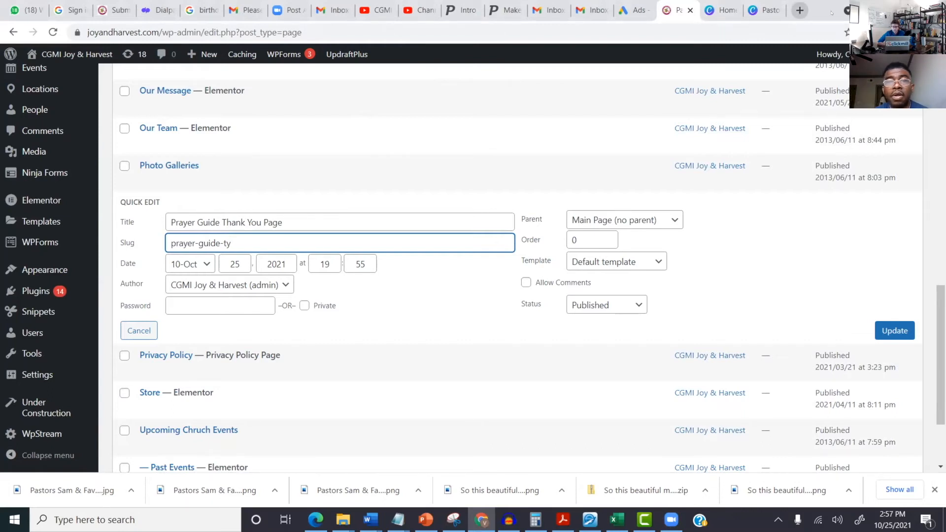
Step: Open analytics.google.com in a new Chrome tab
{"action": "key", "text": "ctrl+t"}
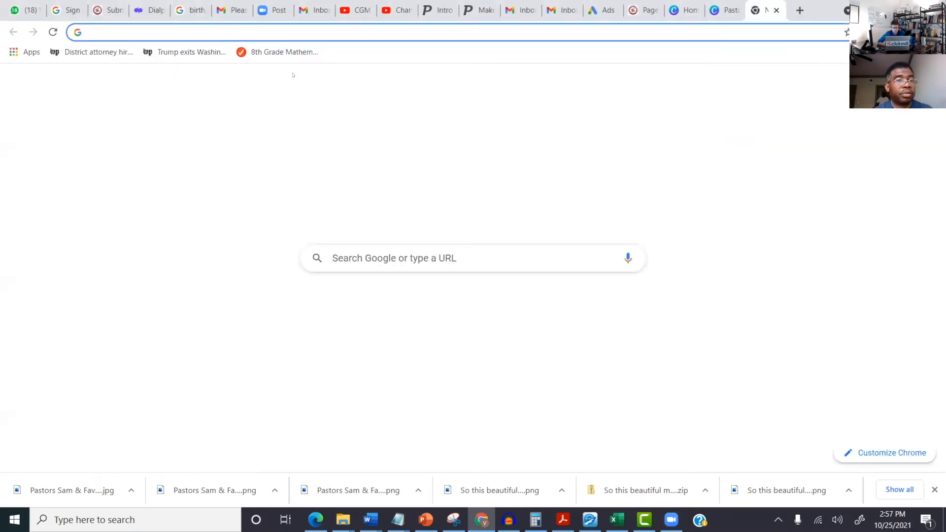
{"action": "type", "text": "ana"}
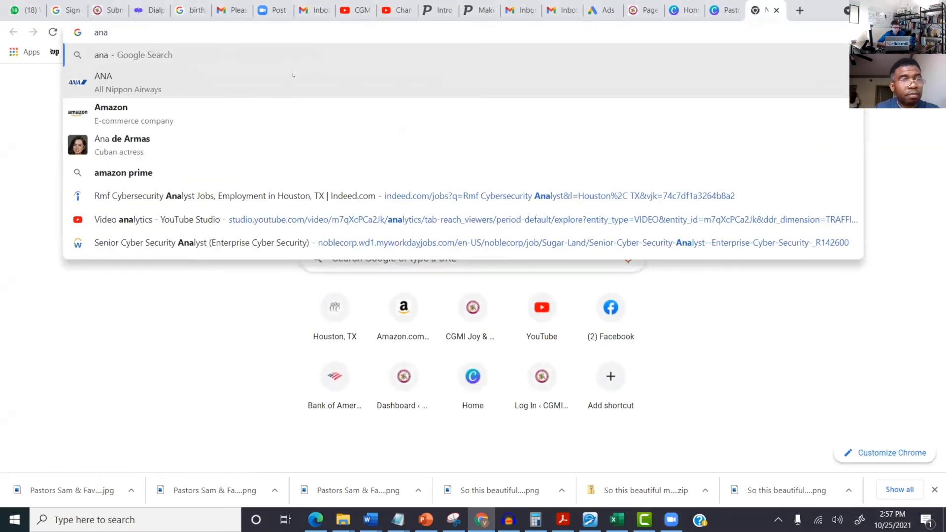
{"action": "type", "text": "l"}
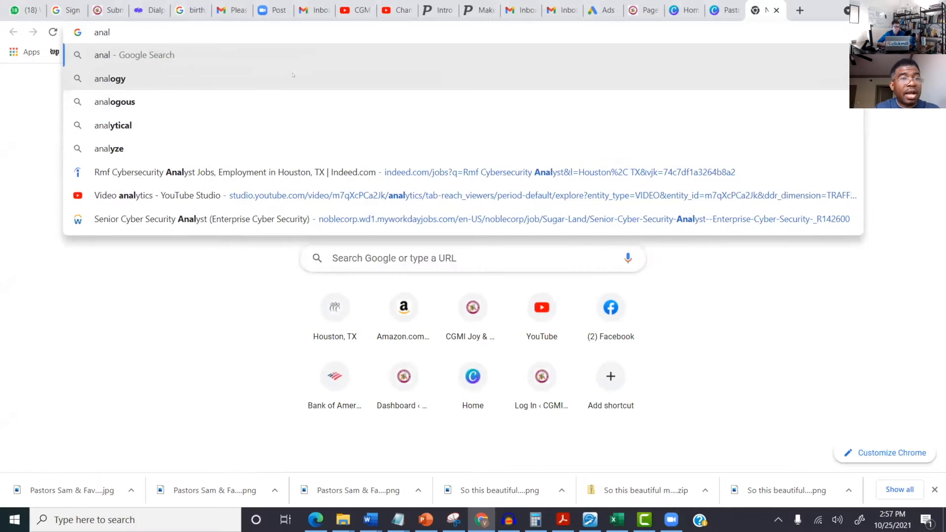
{"action": "type", "text": "yt"}
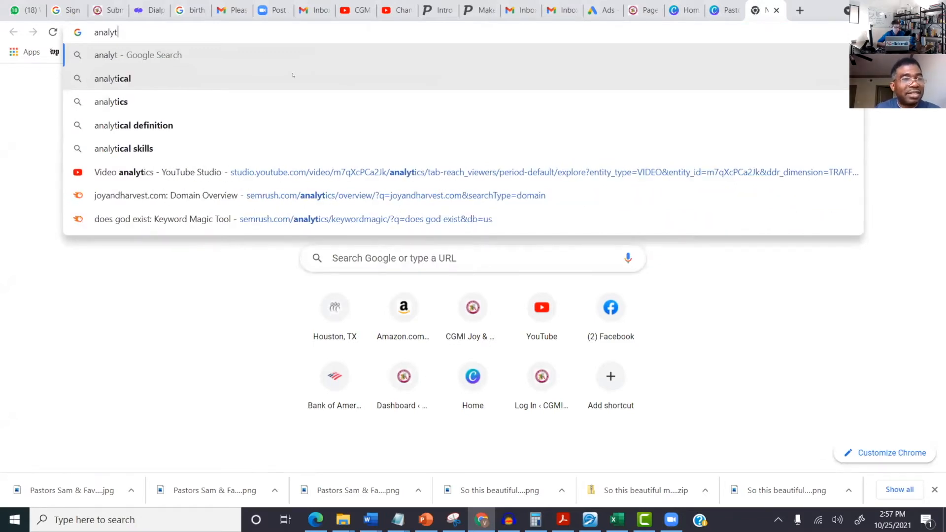
{"action": "type", "text": "i"}
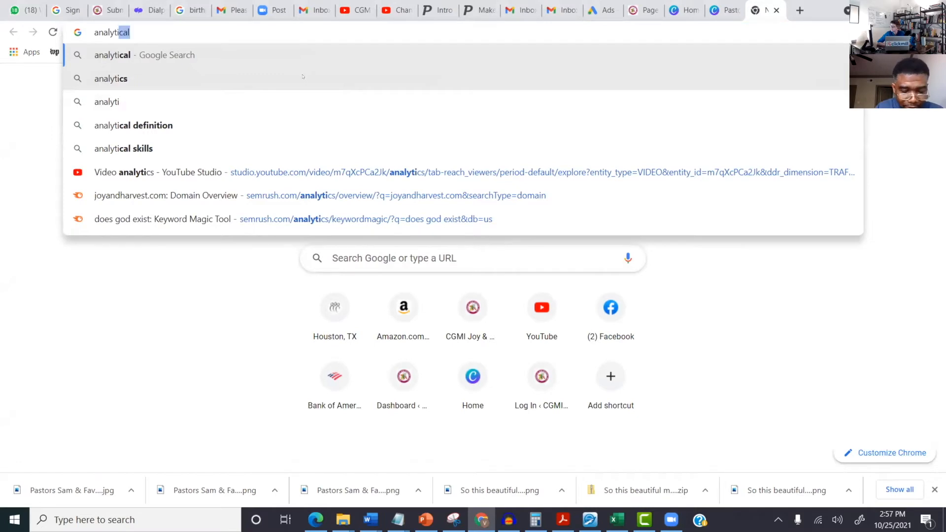
{"action": "type", "text": "cs.goo"}
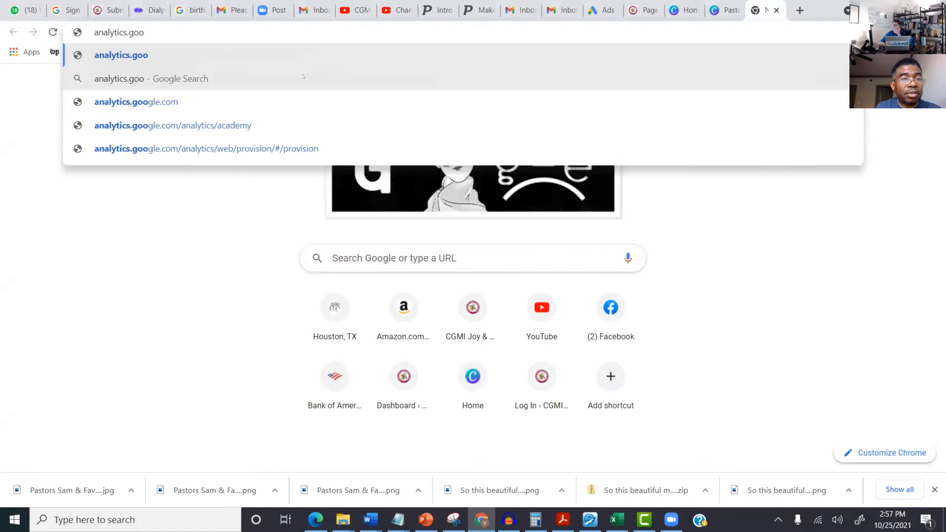
{"action": "left_click", "coordinate": [270, 104]}
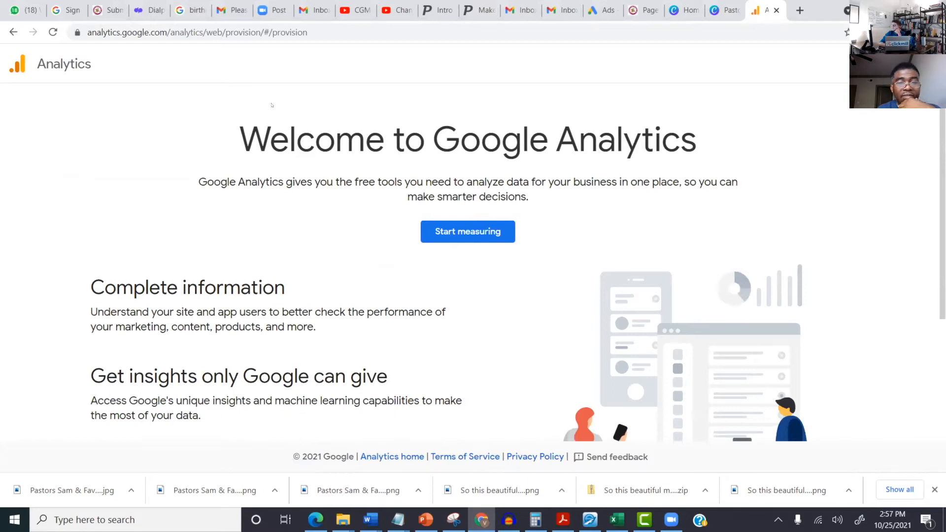
Step: Start measuring and switch to the church's G Suite account to reach the Default Google Ads Profile
{"action": "left_click", "coordinate": [451, 238]}
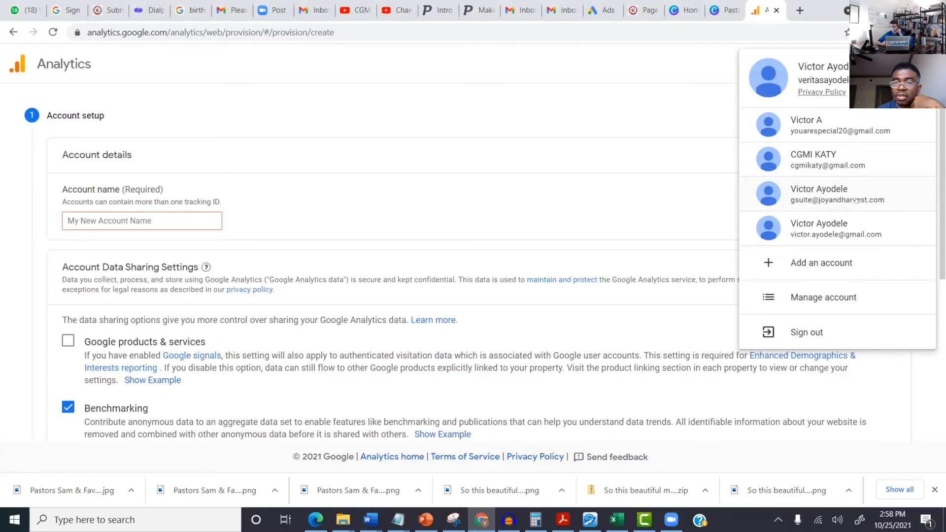
{"action": "left_click", "coordinate": [825, 195]}
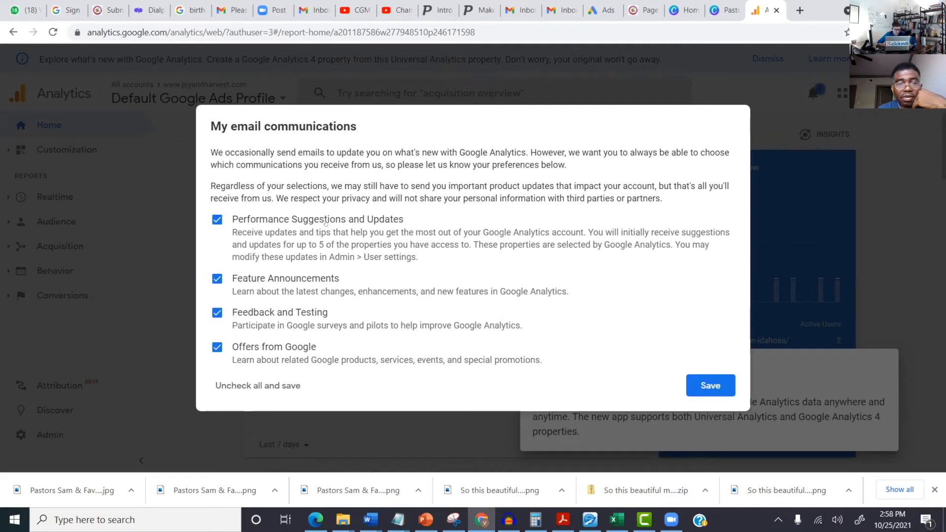
Step: Untick performance suggestions, feature announcements, feedback and testing, and offers from Google emails
{"action": "left_click", "coordinate": [216, 219]}
{"action": "left_click", "coordinate": [217, 279]}
{"action": "left_click", "coordinate": [217, 313]}
{"action": "left_click", "coordinate": [217, 347]}
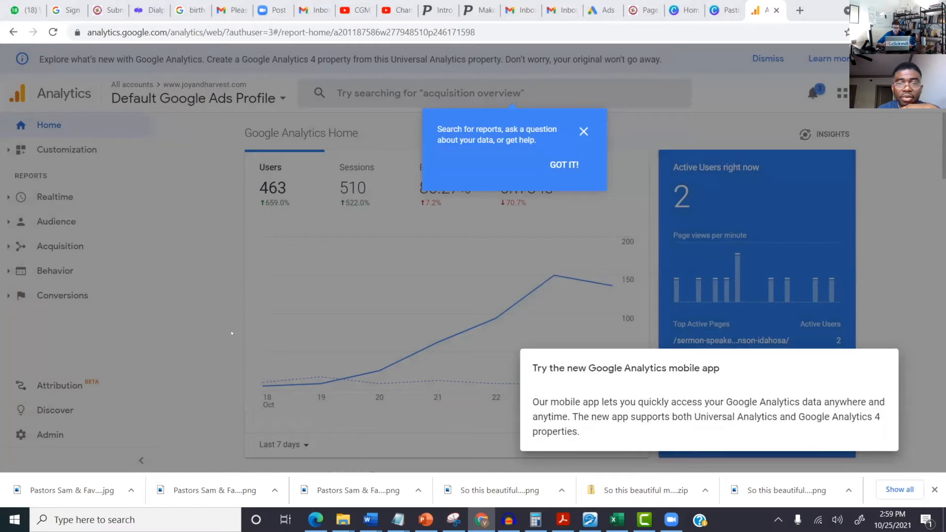
Step: Dismiss the search tip, the downloads bar, and the mobile app promotion
{"action": "left_click", "coordinate": [583, 131]}
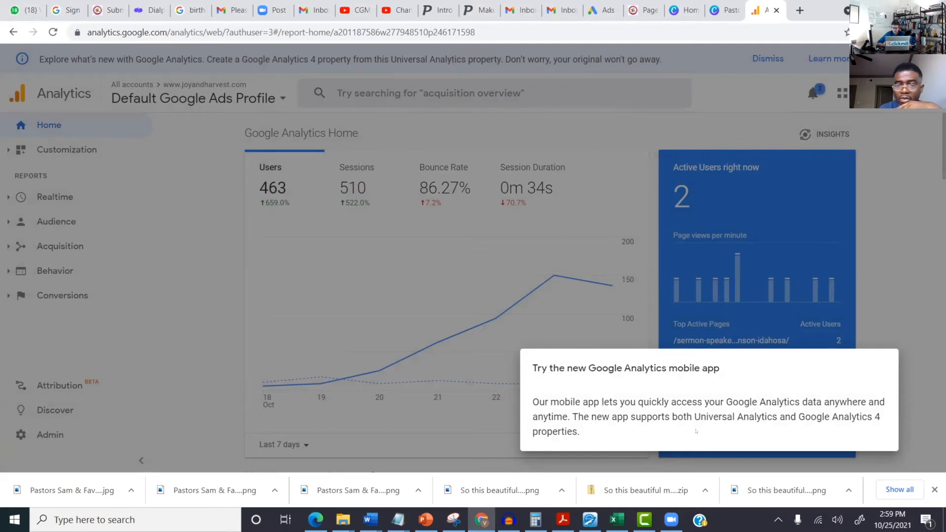
{"action": "left_click", "coordinate": [933, 489]}
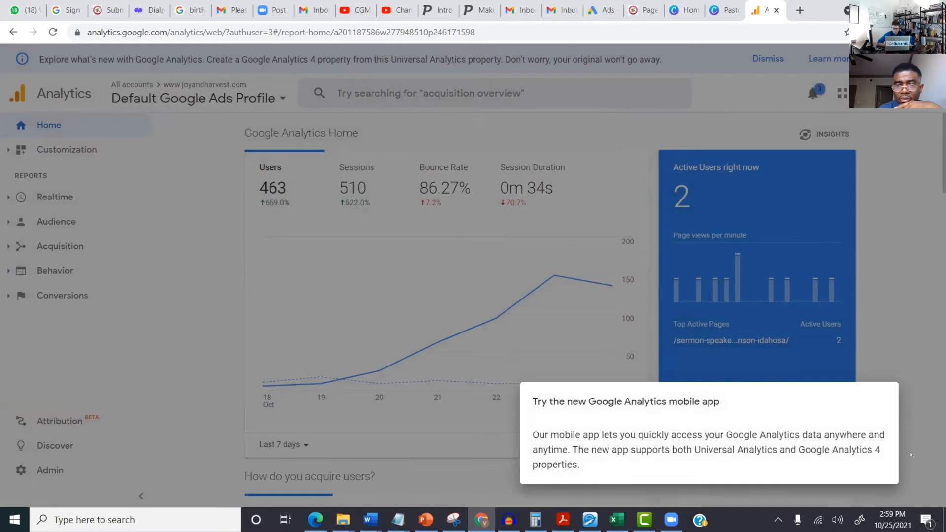
{"action": "left_click", "coordinate": [900, 326]}
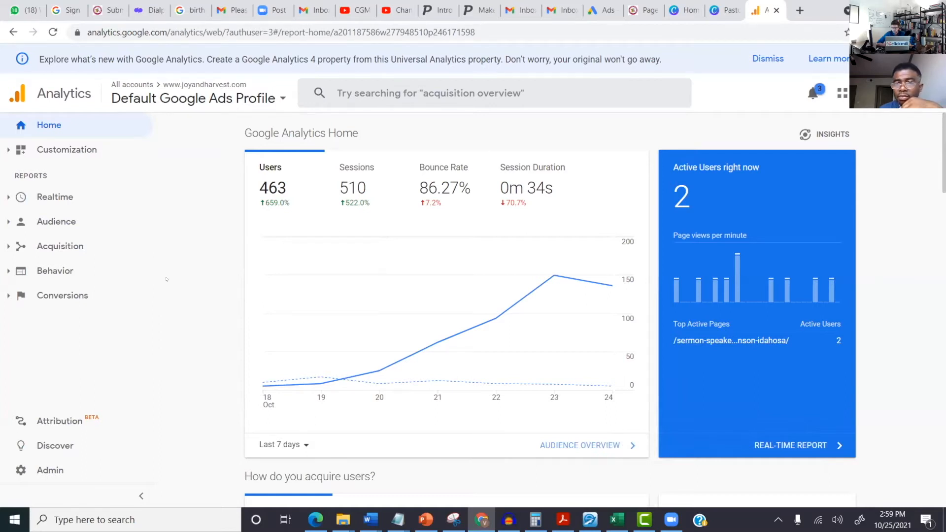
{"action": "mouse_move", "coordinate": [595, 295]}
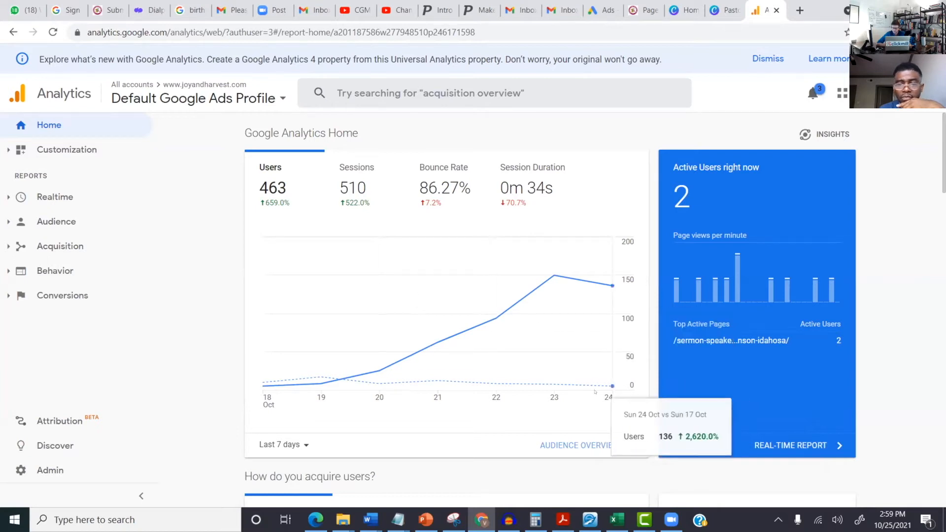
Step: Open the Realtime Overview from the Active Users card and scroll to the Top Locations map
{"action": "left_click", "coordinate": [801, 445]}
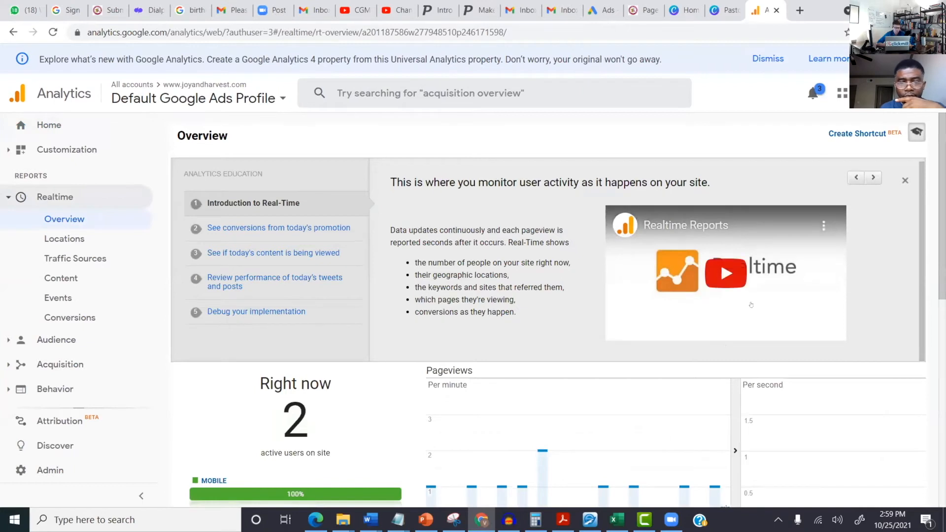
{"action": "scroll", "coordinate": [726, 351], "scroll_direction": "down", "scroll_amount": 2}
{"action": "scroll", "coordinate": [557, 309], "scroll_direction": "down", "scroll_amount": 4}
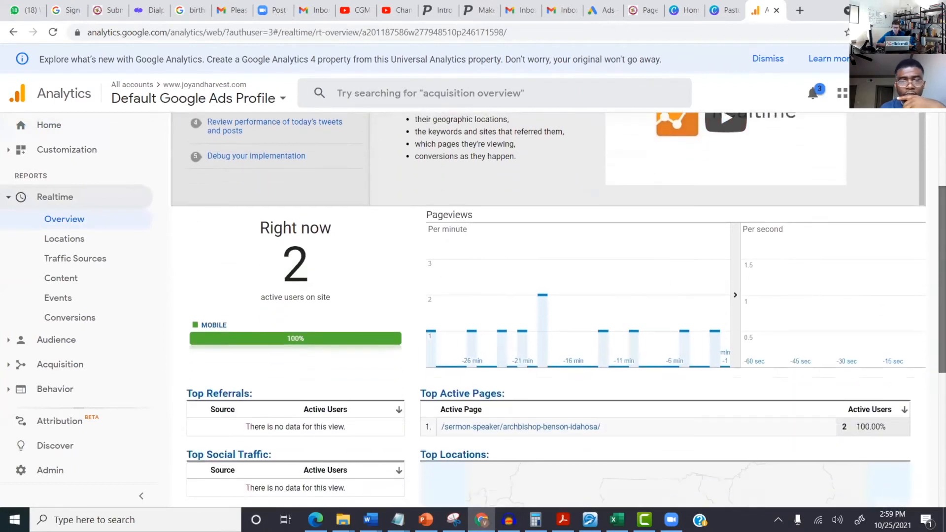
{"action": "scroll", "coordinate": [558, 310], "scroll_direction": "down", "scroll_amount": 4}
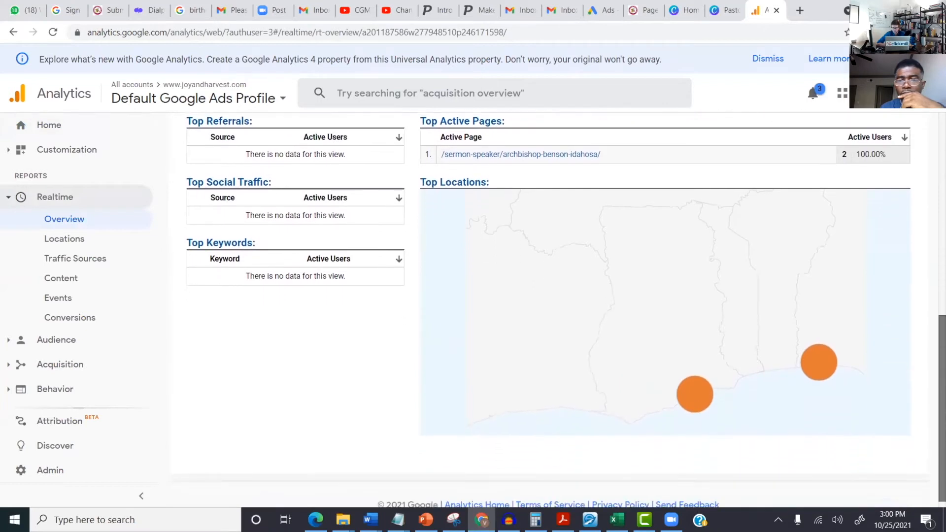
{"action": "scroll", "coordinate": [558, 311], "scroll_direction": "down", "scroll_amount": 1}
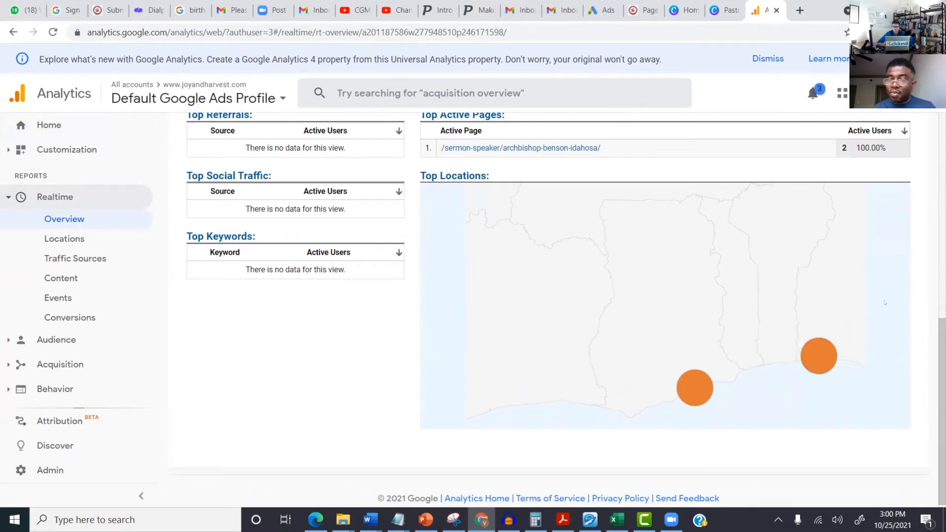
{"action": "scroll", "coordinate": [877, 296], "scroll_direction": "down", "scroll_amount": 1}
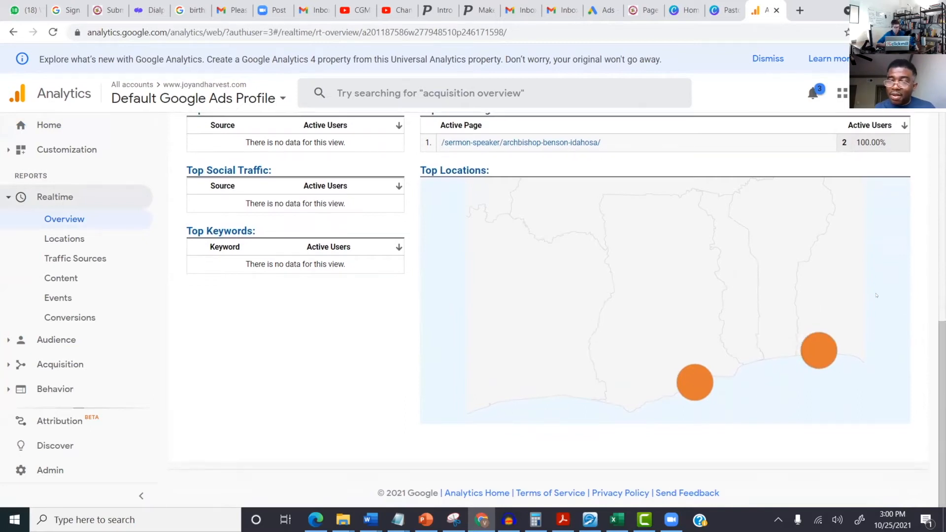
{"action": "mouse_move", "coordinate": [807, 344]}
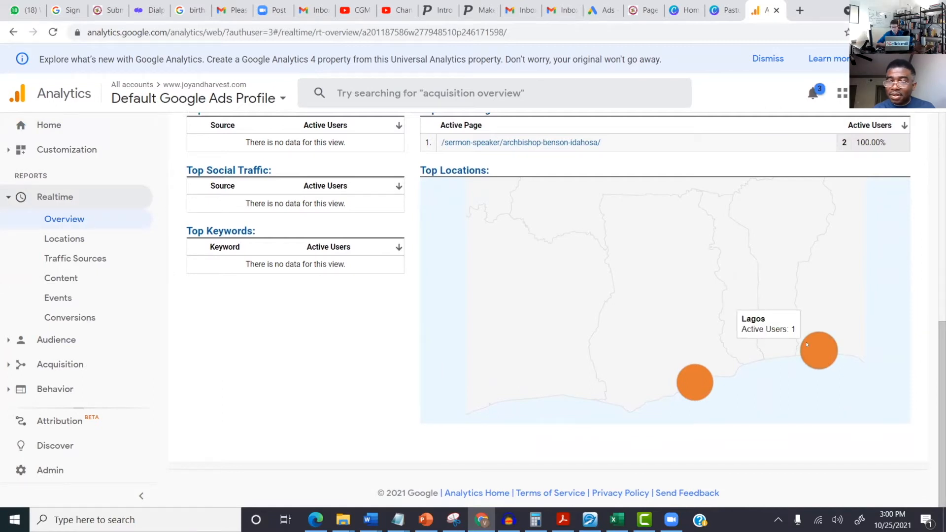
{"action": "mouse_move", "coordinate": [696, 382]}
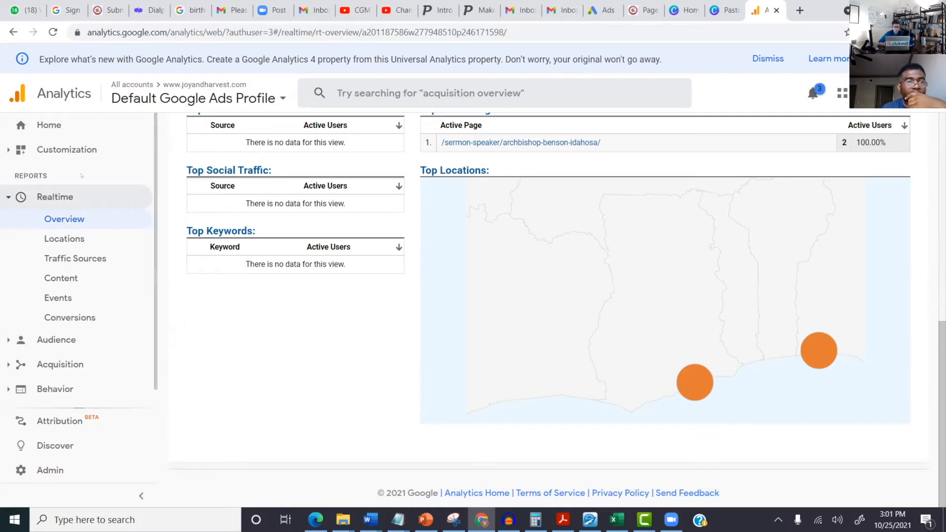
Step: Return to the Home report, now showing 1 active user and 463 weekly users
{"action": "left_click", "coordinate": [44, 125]}
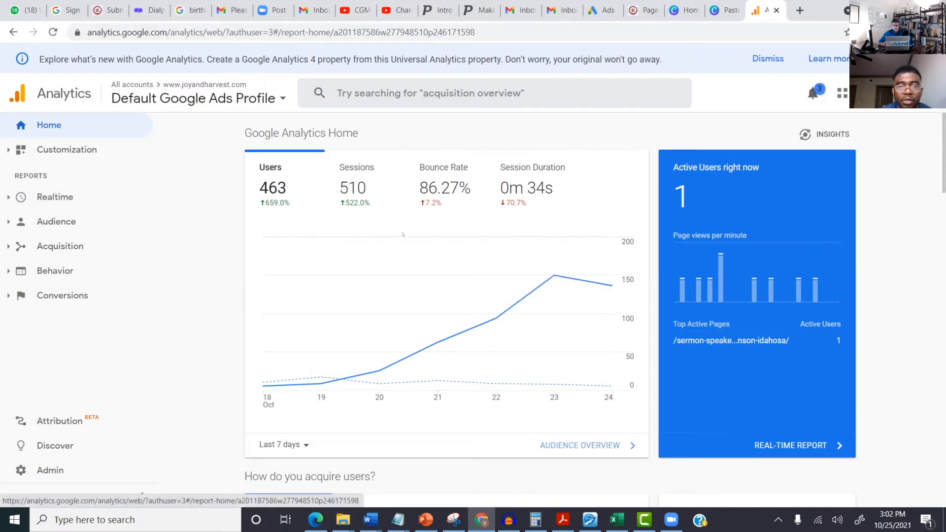
Step: Change the home chart's date range from Last 7 days to Last 90 days
{"action": "left_click", "coordinate": [293, 436]}
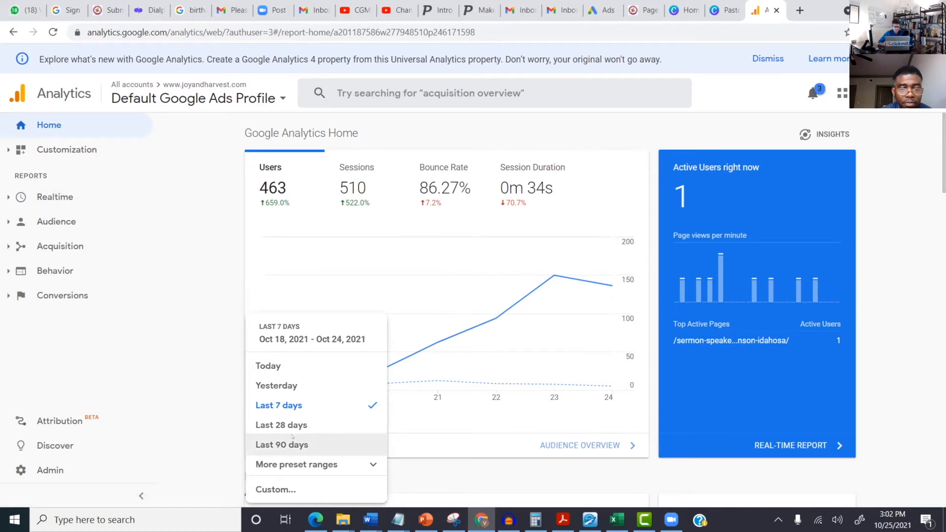
{"action": "left_click", "coordinate": [292, 436]}
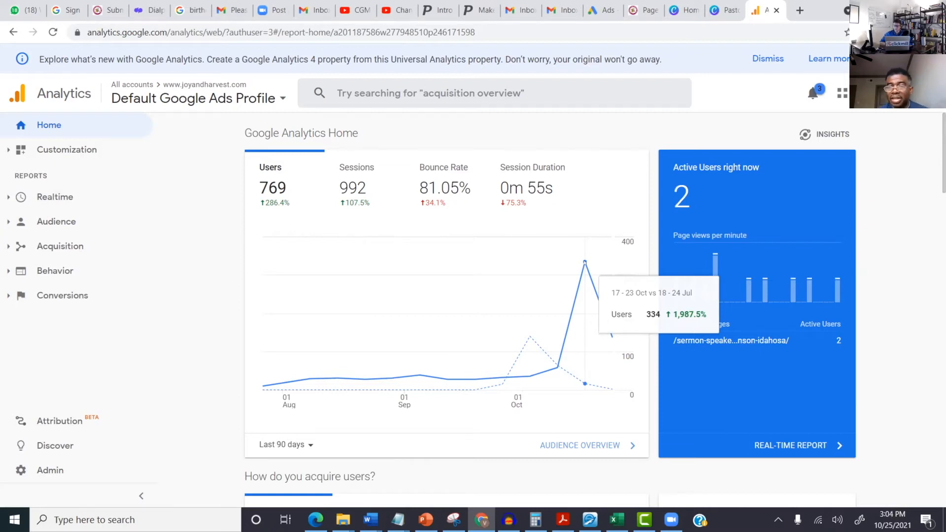
Step: Review the Realtime Overview's active page and visitor location, then return to the Home dashboard
{"action": "left_click", "coordinate": [790, 445]}
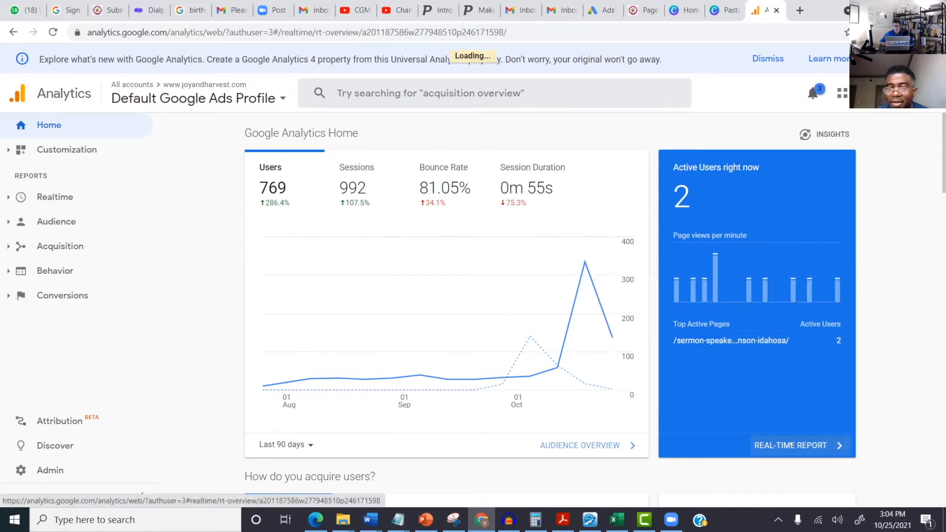
{"action": "scroll", "coordinate": [672, 360], "scroll_direction": "down", "scroll_amount": 10}
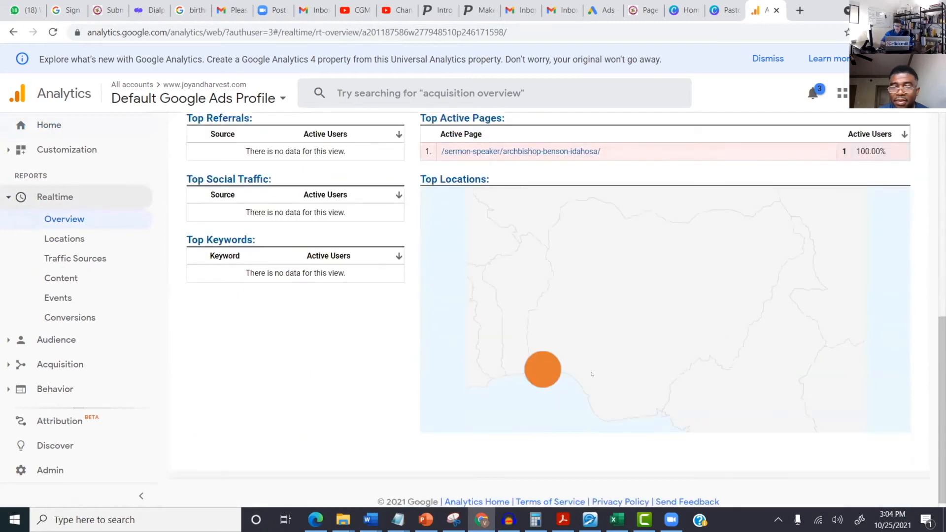
{"action": "scroll", "coordinate": [616, 343], "scroll_direction": "down", "scroll_amount": 1}
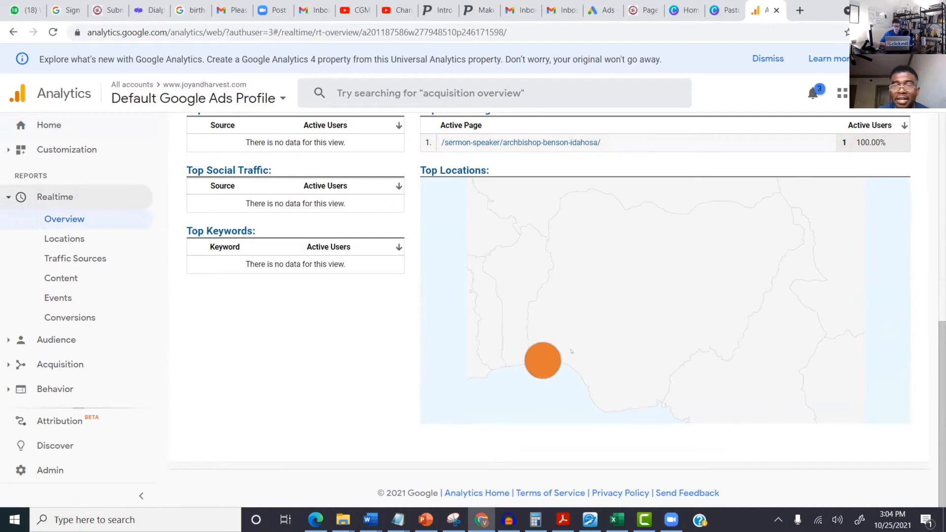
{"action": "scroll", "coordinate": [571, 352], "scroll_direction": "up", "scroll_amount": 4}
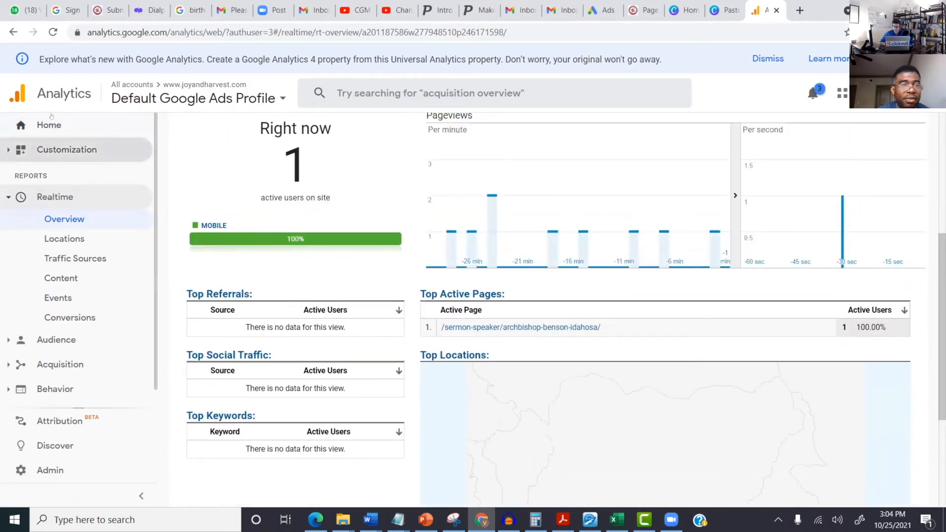
{"action": "left_click", "coordinate": [50, 123]}
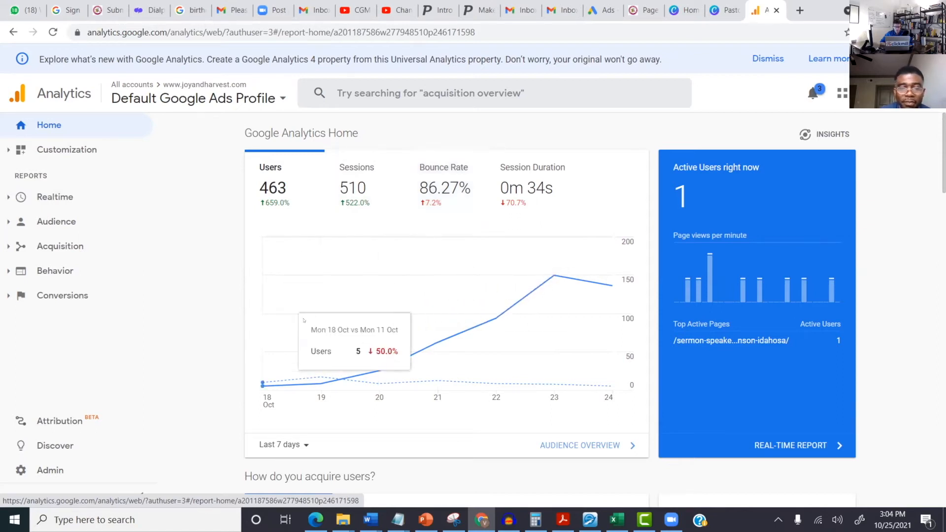
Step: Switch the Home audience chart from Last 7 days to Last 28 days (570 users, 677 sessions)
{"action": "scroll", "coordinate": [418, 370], "scroll_direction": "down", "scroll_amount": 1}
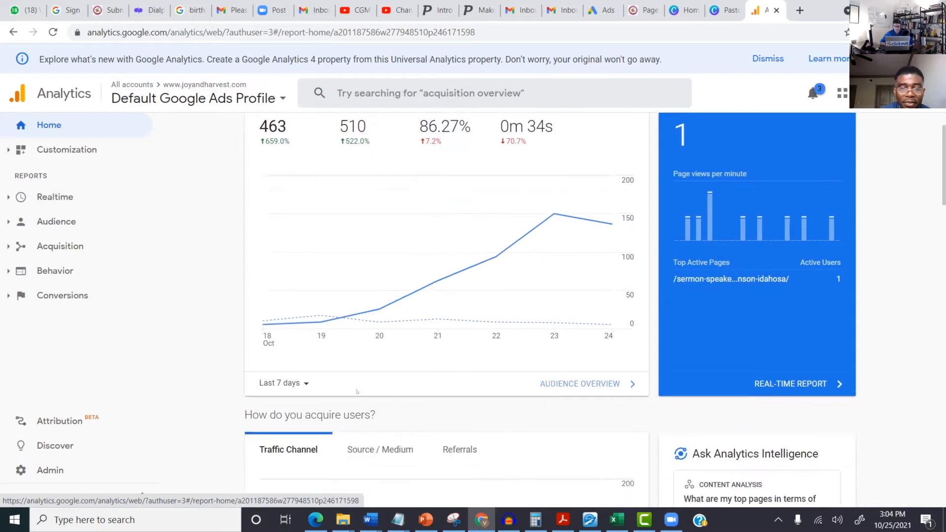
{"action": "left_click", "coordinate": [295, 383]}
{"action": "left_click", "coordinate": [302, 424]}
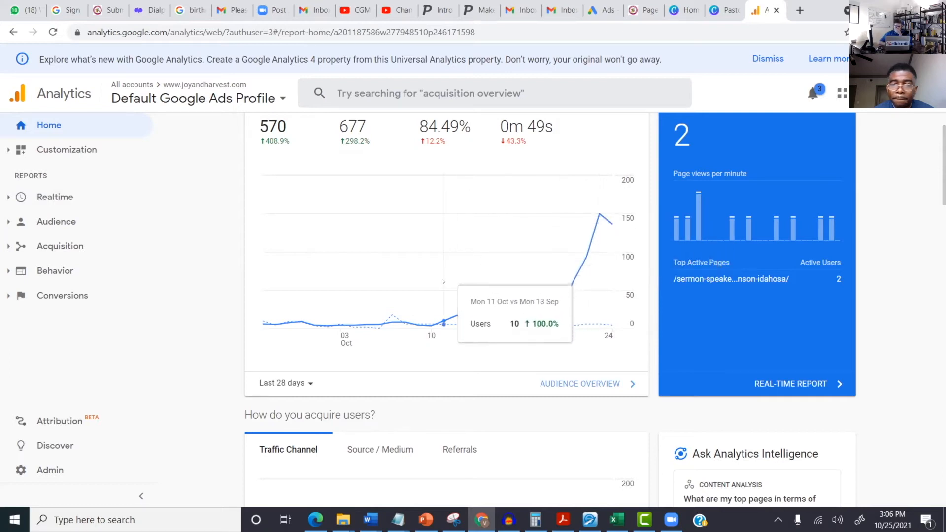
{"action": "scroll", "coordinate": [437, 278], "scroll_direction": "up", "scroll_amount": 2}
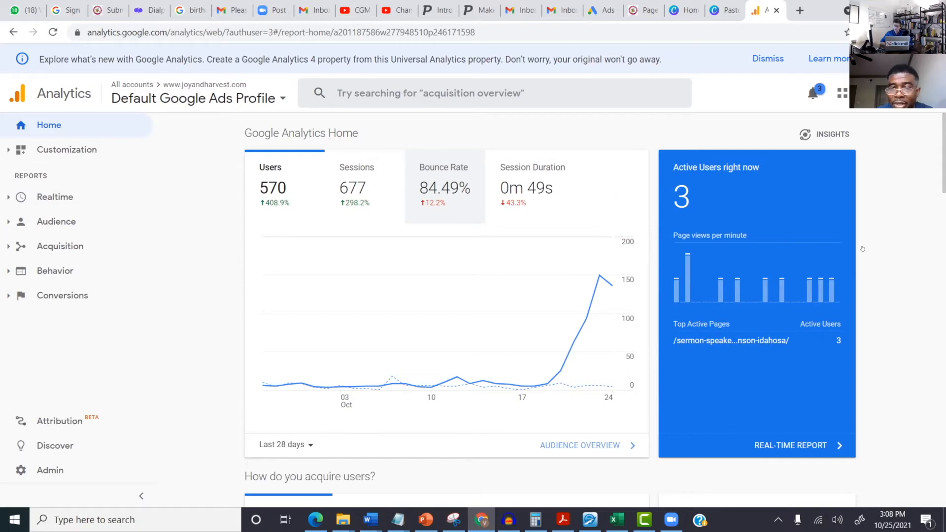
Step: Open the Realtime Overview and reload the page to refresh live visitor data
{"action": "left_click", "coordinate": [793, 446]}
{"action": "scroll", "coordinate": [585, 380], "scroll_direction": "down", "scroll_amount": 2}
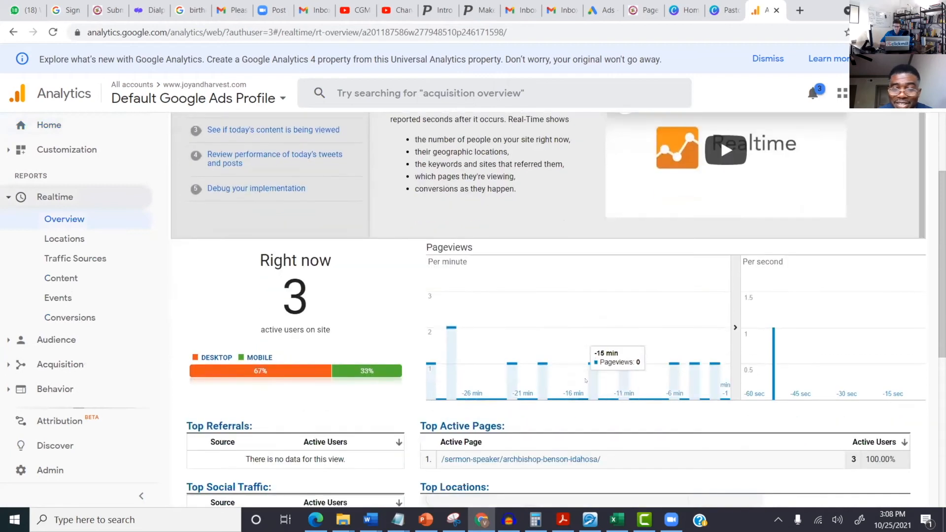
{"action": "scroll", "coordinate": [585, 380], "scroll_direction": "down", "scroll_amount": 5}
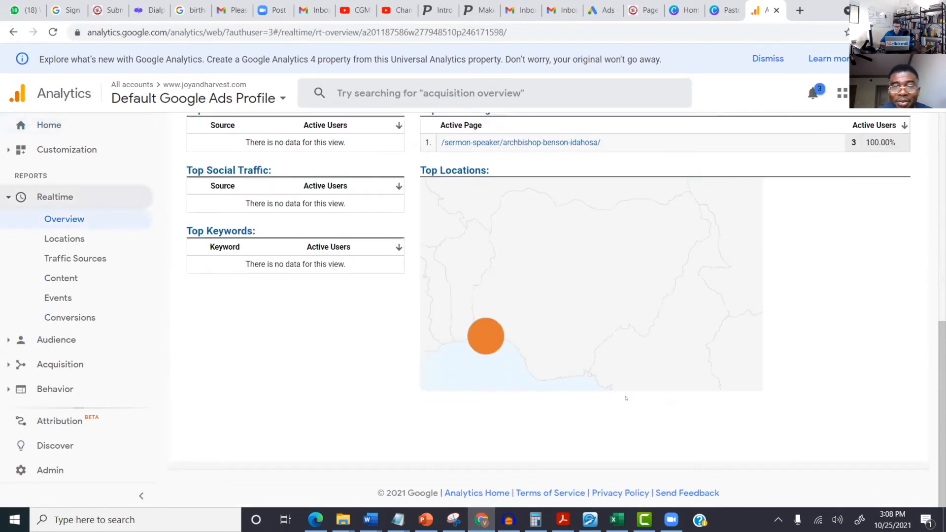
{"action": "mouse_move", "coordinate": [489, 342]}
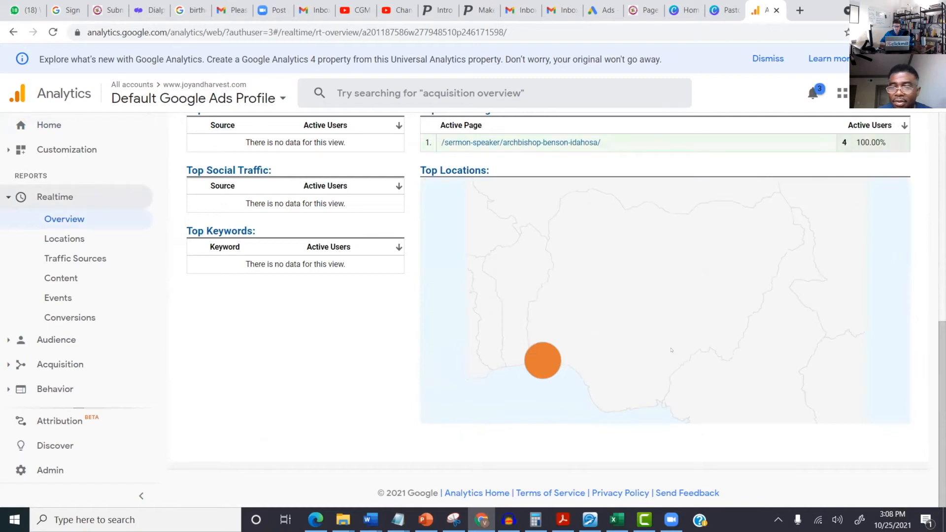
{"action": "left_click", "coordinate": [51, 34]}
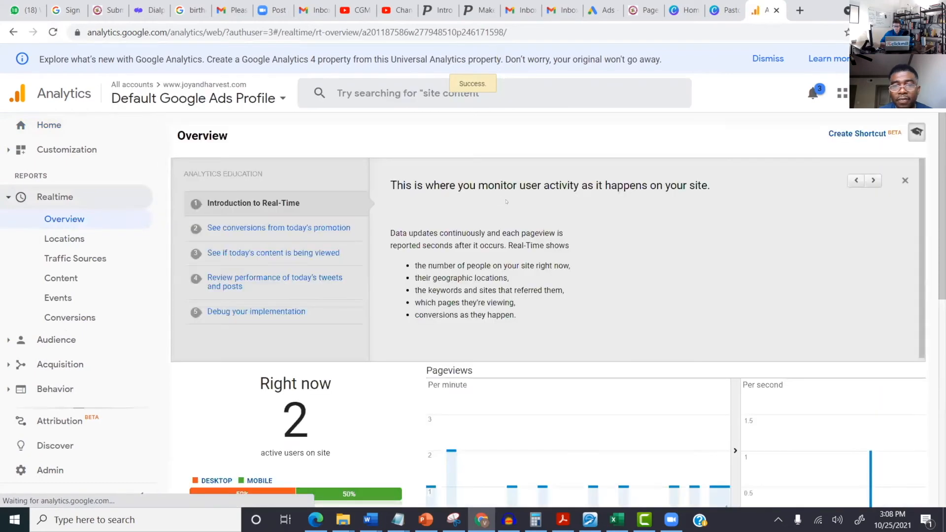
Step: Inspect the Top Locations map points, then go back to the Home dashboard
{"action": "scroll", "coordinate": [547, 380], "scroll_direction": "down", "scroll_amount": 3}
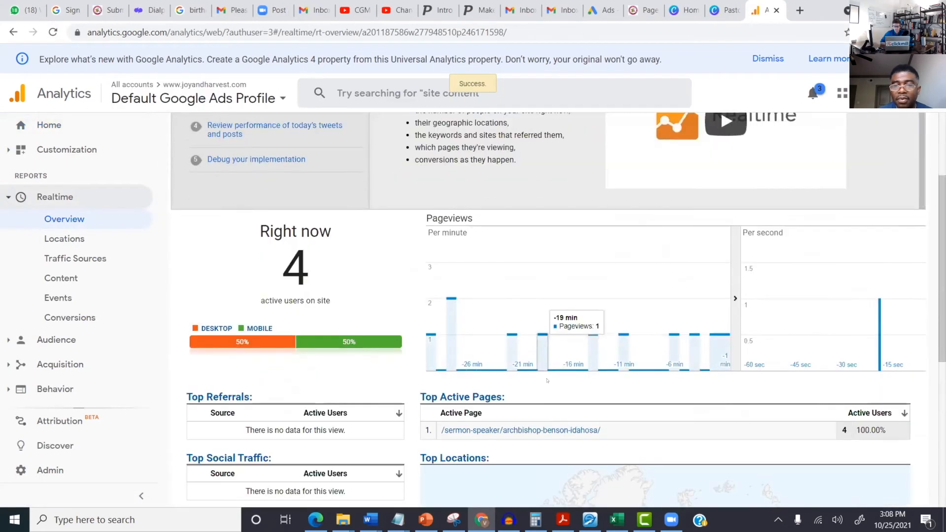
{"action": "scroll", "coordinate": [547, 380], "scroll_direction": "down", "scroll_amount": 6}
{"action": "mouse_move", "coordinate": [665, 285]}
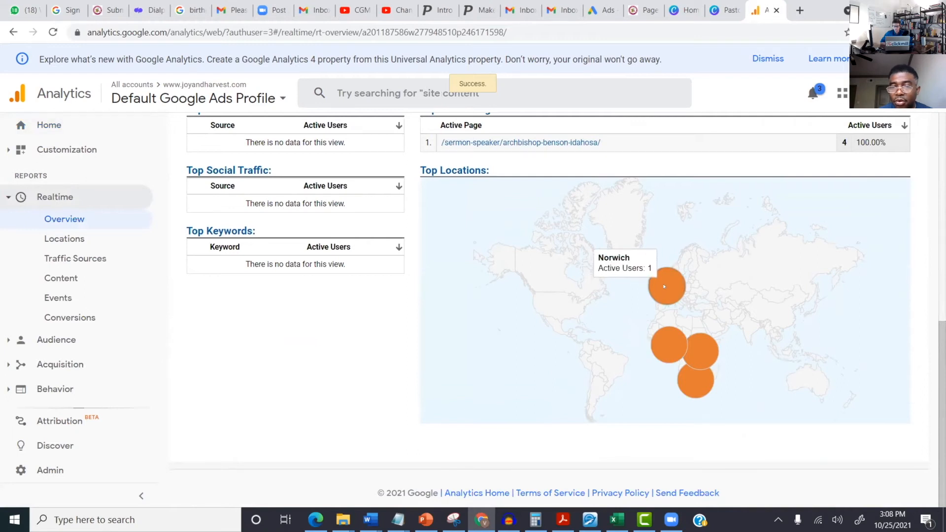
{"action": "mouse_move", "coordinate": [680, 348]}
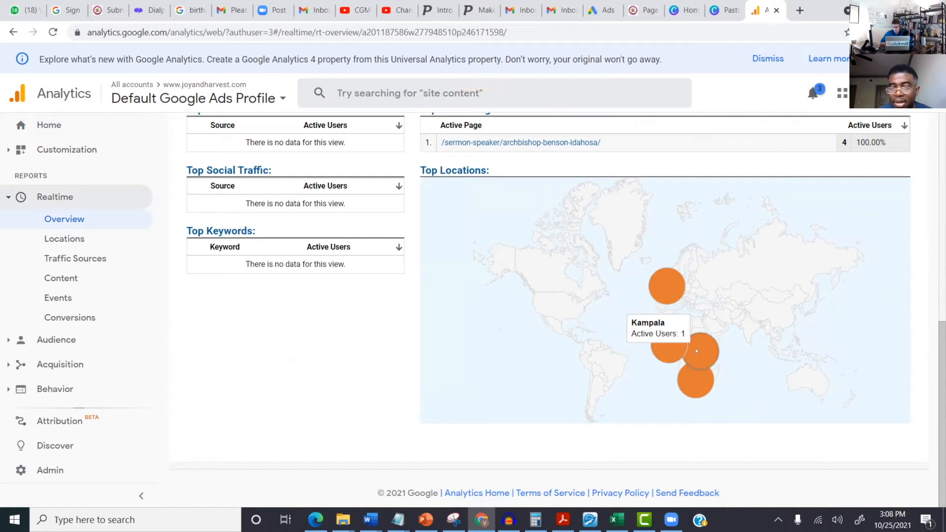
{"action": "mouse_move", "coordinate": [703, 384]}
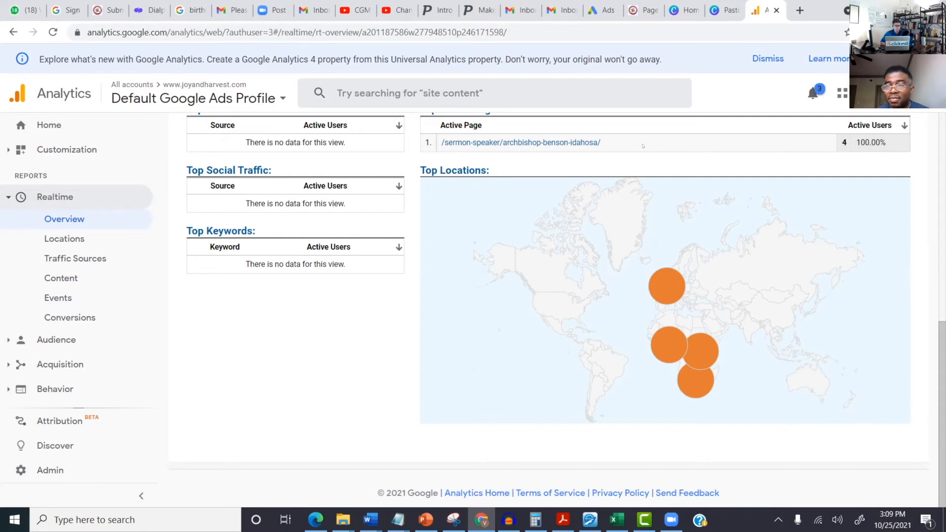
{"action": "scroll", "coordinate": [748, 273], "scroll_direction": "up", "scroll_amount": 8}
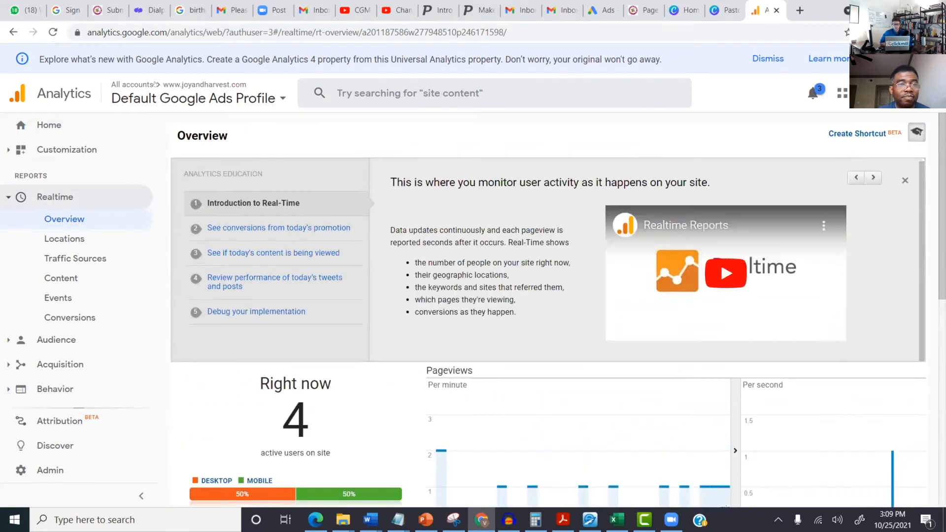
{"action": "left_click", "coordinate": [34, 124]}
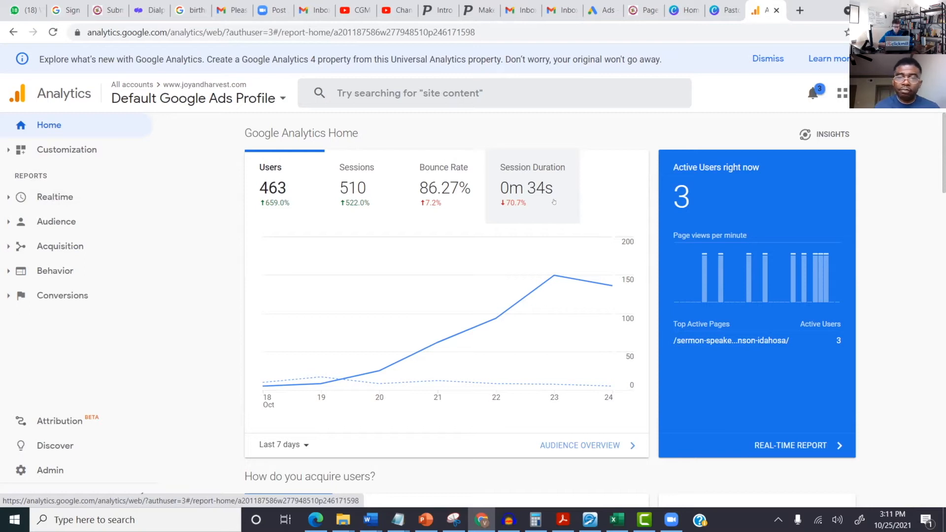
{"action": "scroll", "coordinate": [553, 202], "scroll_direction": "down", "scroll_amount": 9}
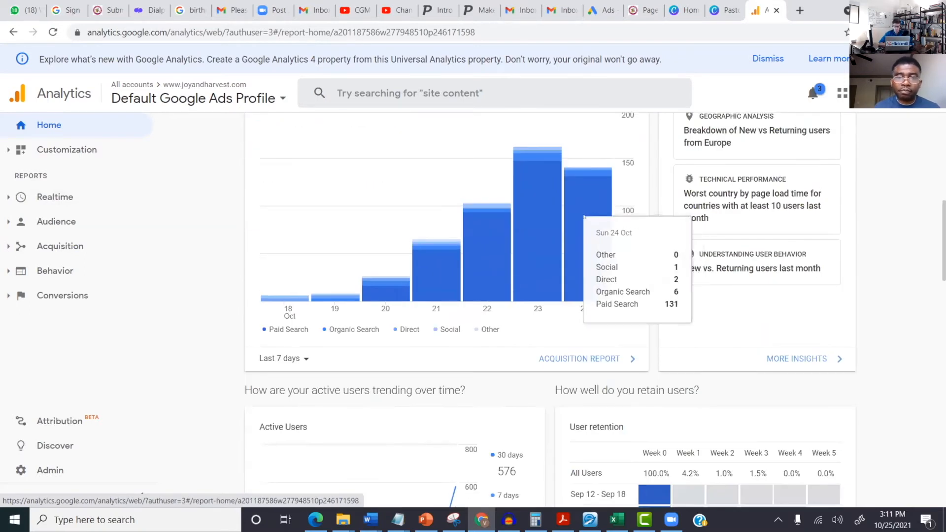
{"action": "scroll", "coordinate": [583, 216], "scroll_direction": "up", "scroll_amount": 3}
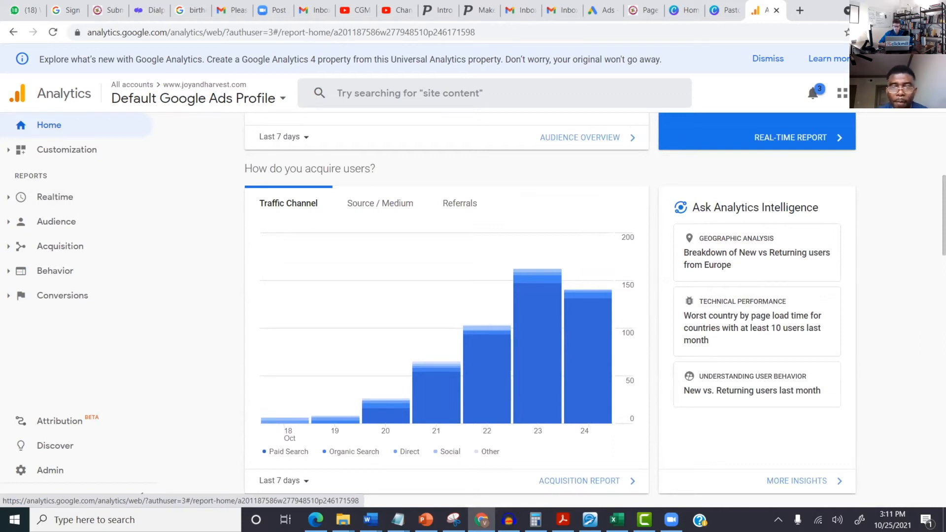
{"action": "mouse_move", "coordinate": [493, 349]}
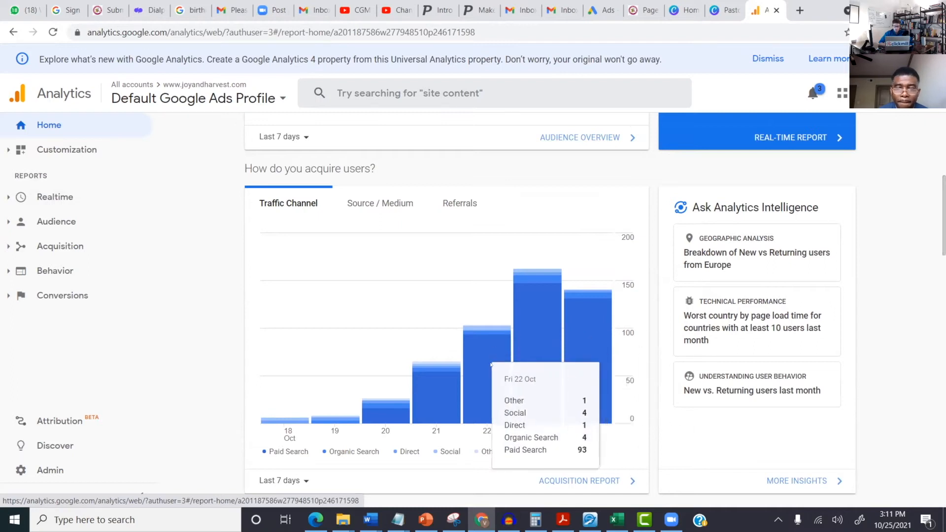
{"action": "mouse_move", "coordinate": [326, 420]}
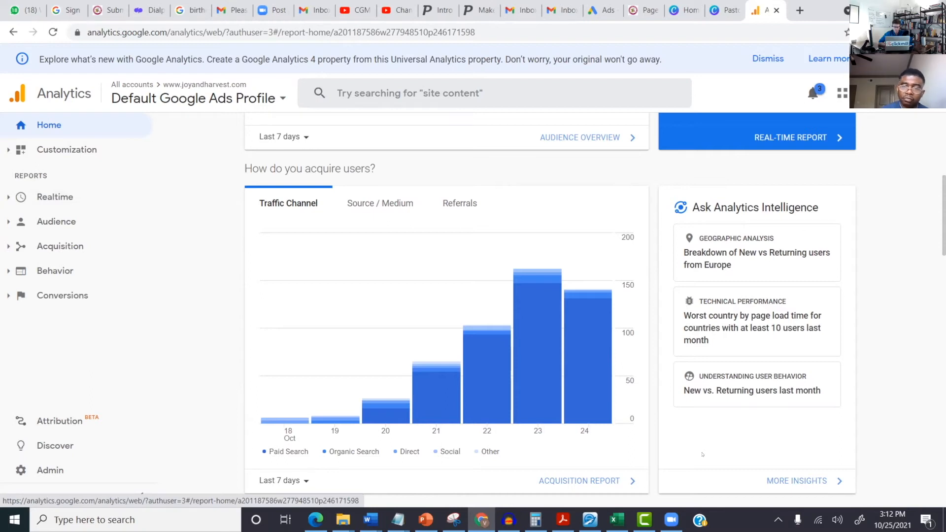
{"action": "mouse_move", "coordinate": [530, 384]}
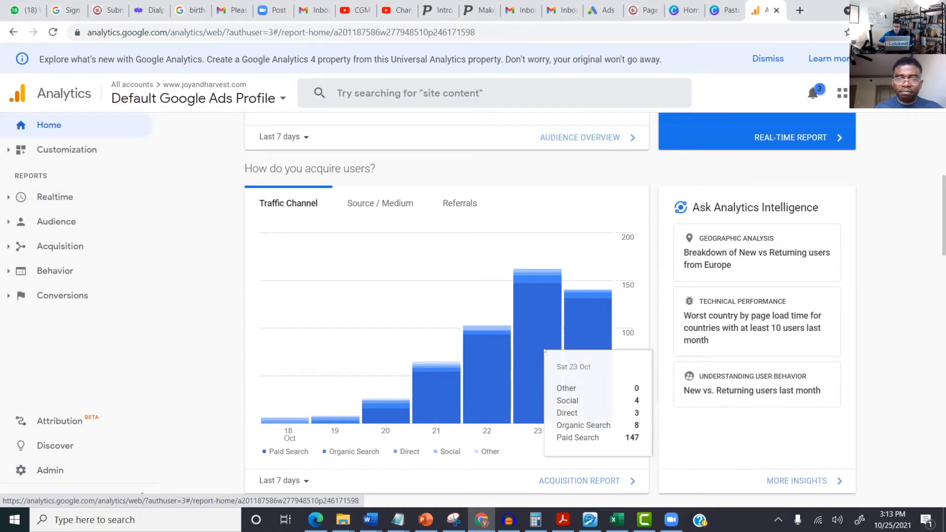
Step: Scroll past Active Users and User retention to the time-of-day, country and device cards
{"action": "scroll", "coordinate": [858, 360], "scroll_direction": "down", "scroll_amount": 7}
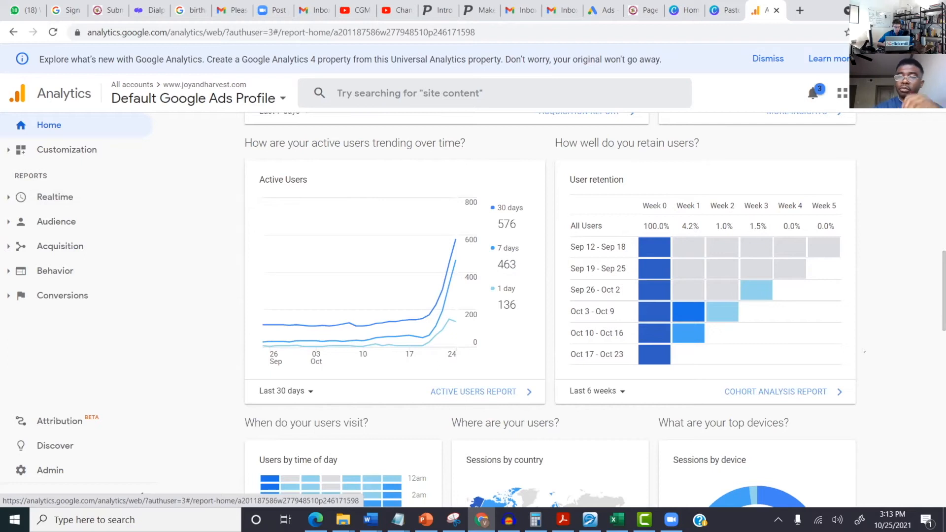
{"action": "scroll", "coordinate": [885, 327], "scroll_direction": "down", "scroll_amount": 6}
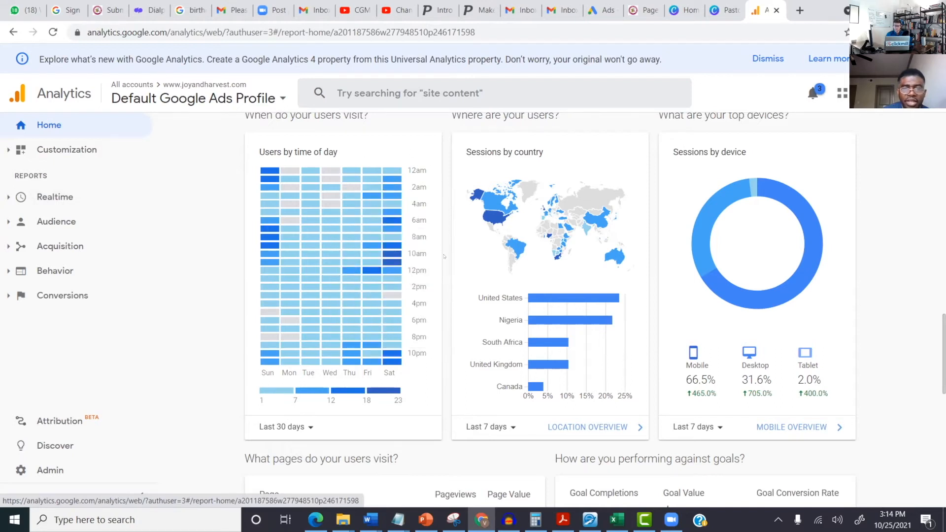
{"action": "mouse_move", "coordinate": [269, 364]}
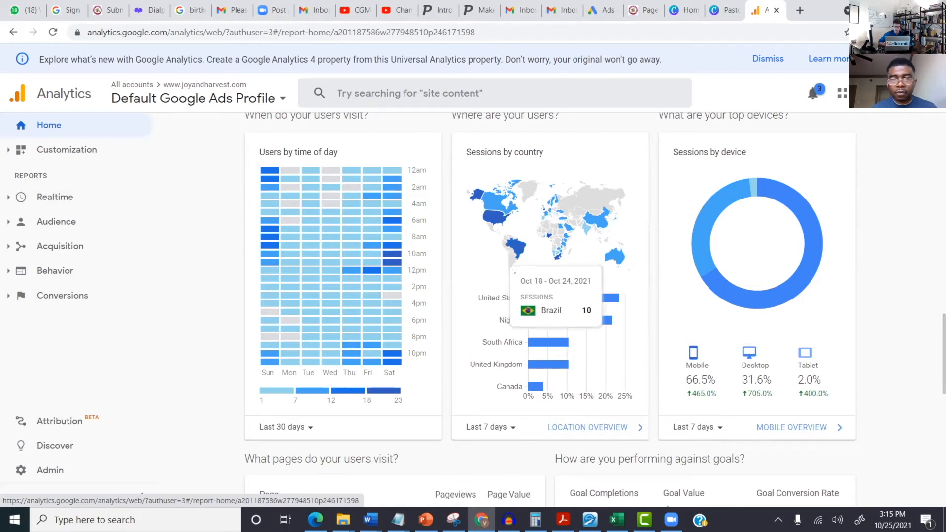
Step: Open Location Overview from the Sessions by country card to reach Audience > Geo > Location
{"action": "left_click", "coordinate": [588, 427]}
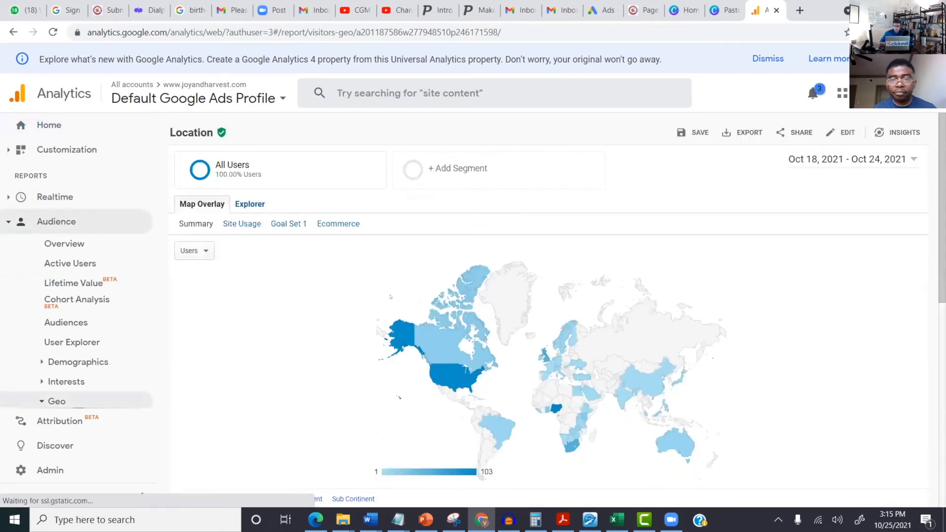
{"action": "scroll", "coordinate": [310, 289], "scroll_direction": "down", "scroll_amount": 2}
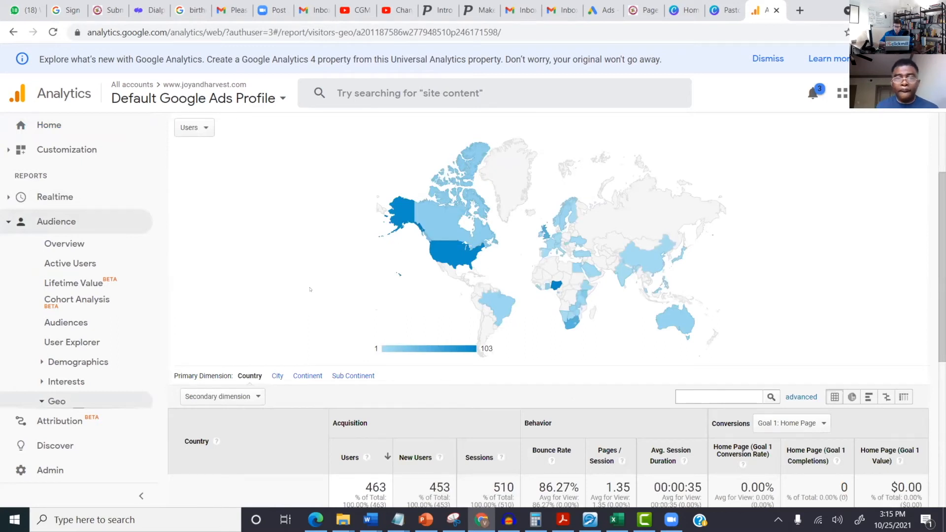
{"action": "scroll", "coordinate": [257, 197], "scroll_direction": "up", "scroll_amount": 2}
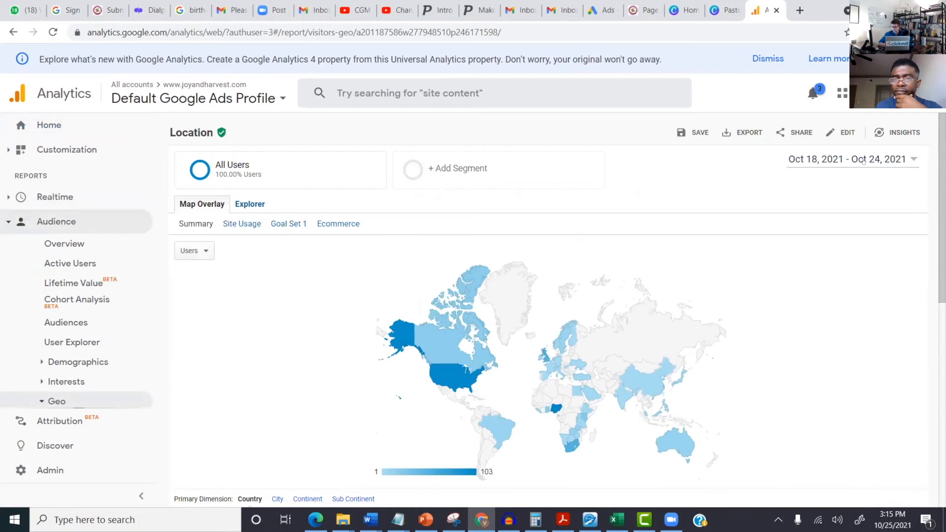
Step: Set the Location report date range to Oct 18 – Oct 25, 2021 and apply it
{"action": "left_click", "coordinate": [894, 162]}
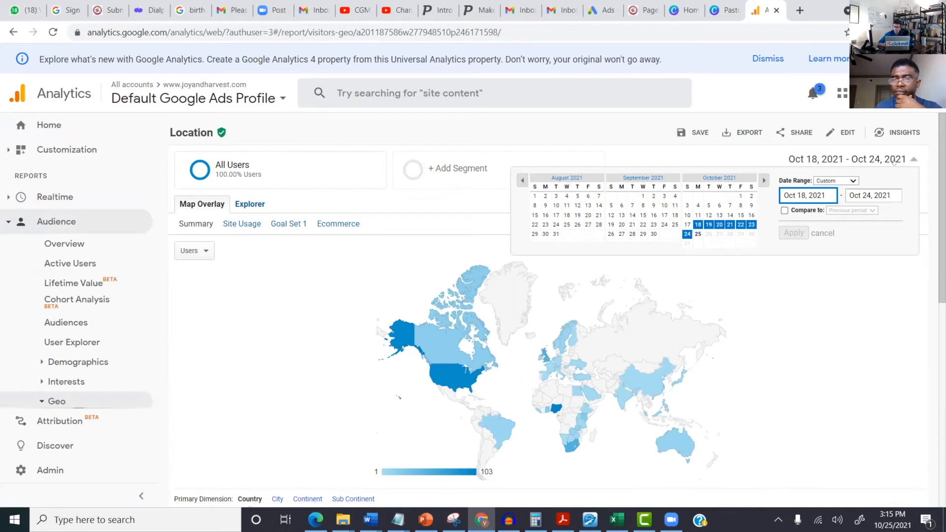
{"action": "left_click", "coordinate": [698, 234]}
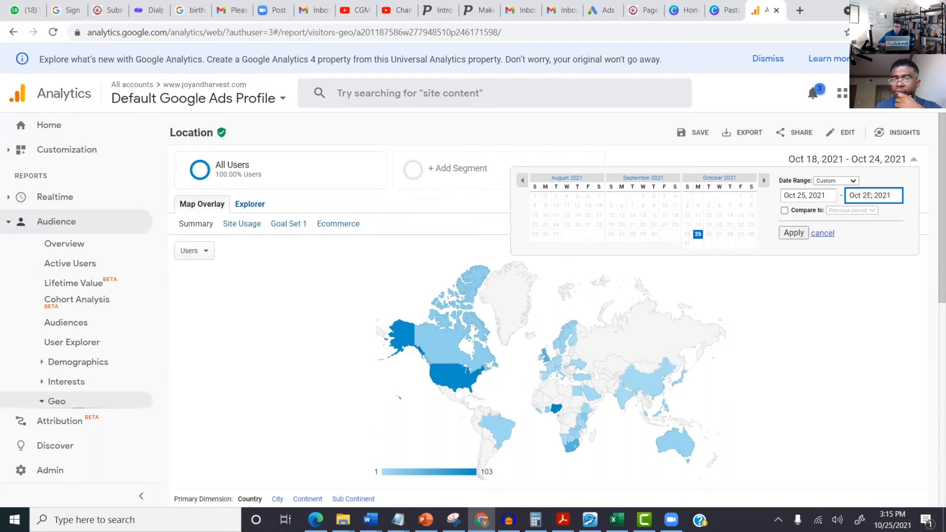
{"action": "left_click", "coordinate": [697, 234]}
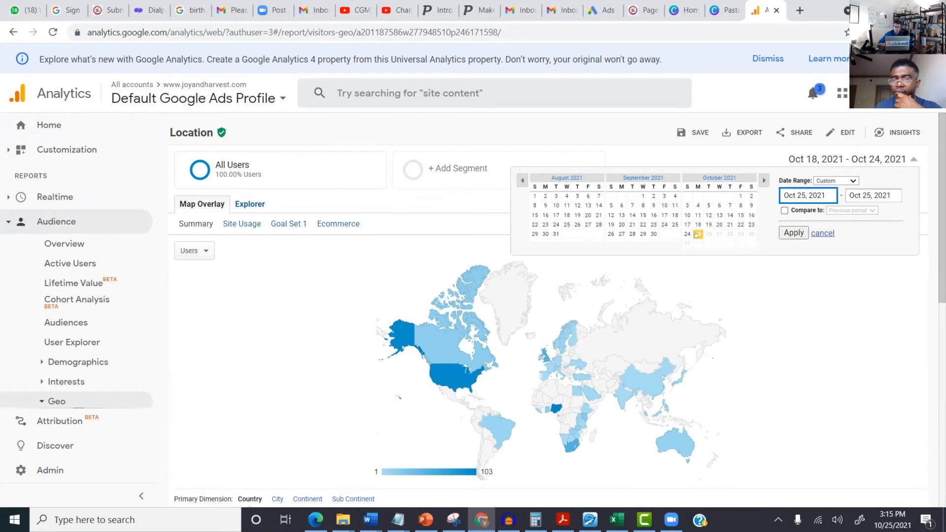
{"action": "left_click", "coordinate": [696, 225]}
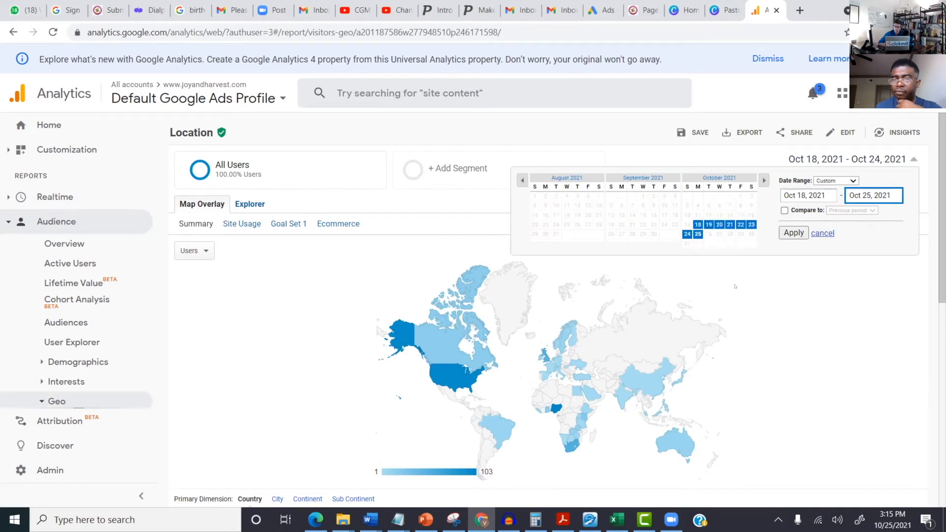
{"action": "left_click", "coordinate": [794, 233]}
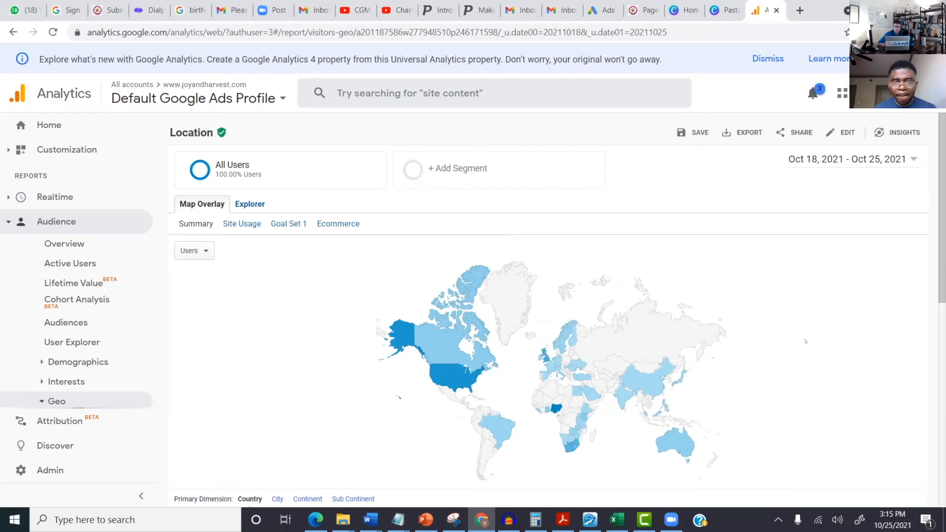
Step: Scroll the Location report to show all ten country rows, Nigeria 129 and United States 109 users
{"action": "scroll", "coordinate": [805, 341], "scroll_direction": "down", "scroll_amount": 3}
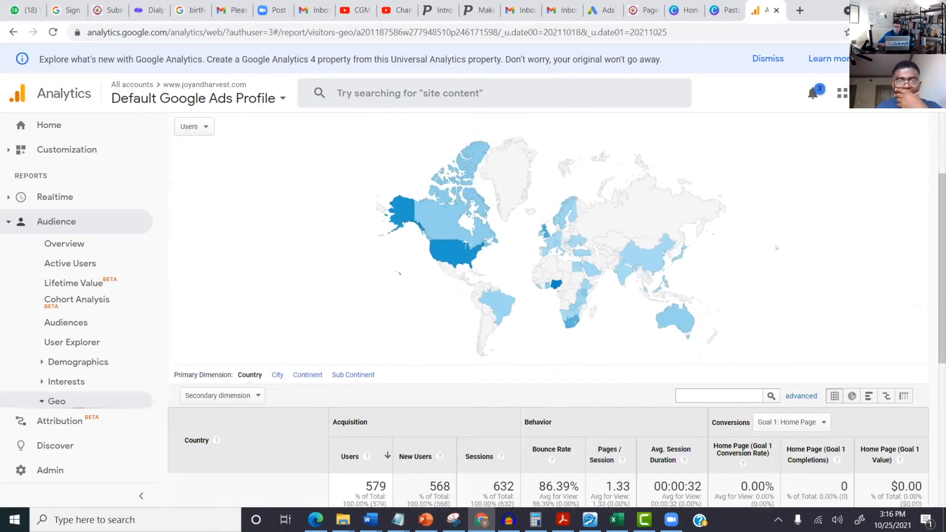
{"action": "scroll", "coordinate": [776, 248], "scroll_direction": "up", "scroll_amount": 1}
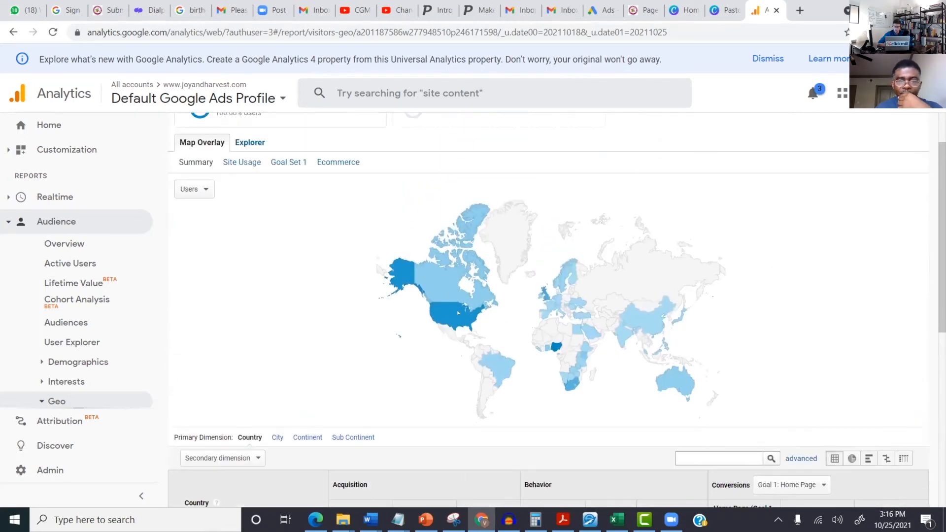
{"action": "scroll", "coordinate": [458, 310], "scroll_direction": "down", "scroll_amount": 6}
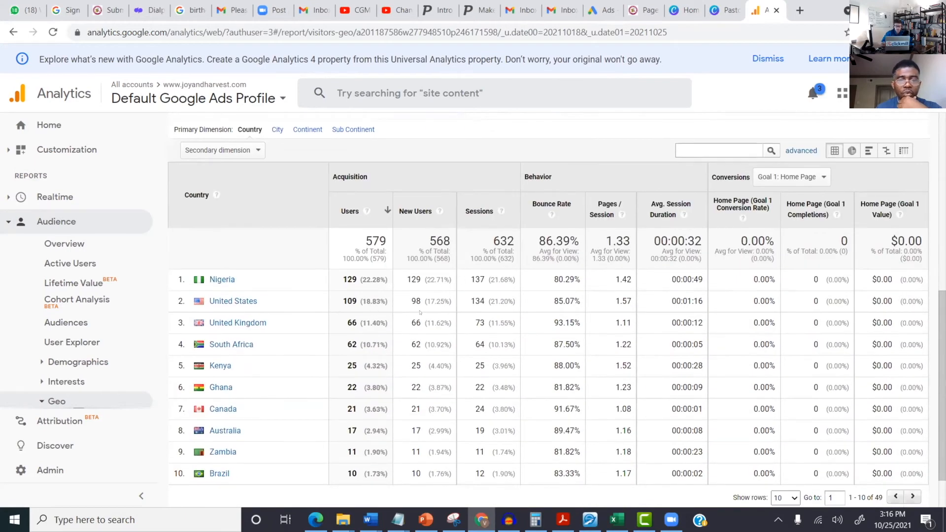
{"action": "left_click_drag", "start_coordinate": [941, 385], "coordinate": [941, 395]}
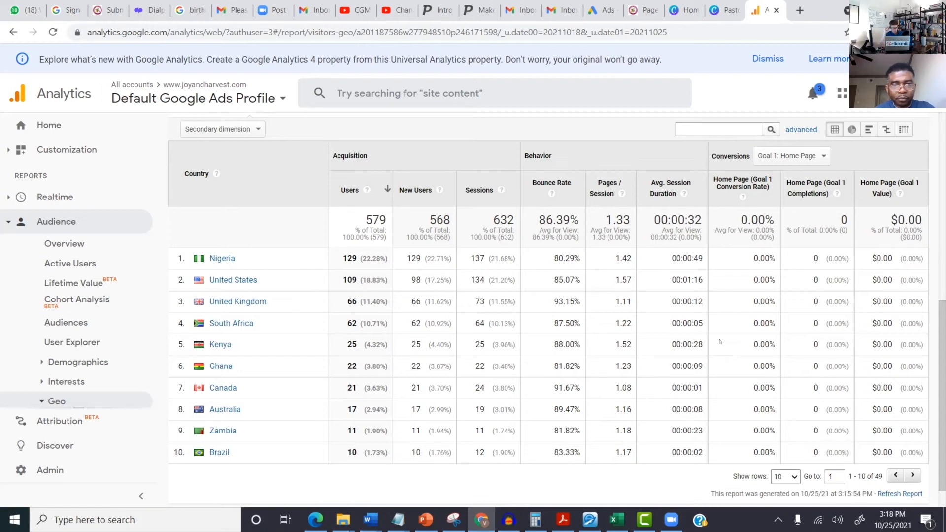
{"action": "scroll", "coordinate": [720, 340], "scroll_direction": "down", "scroll_amount": 1}
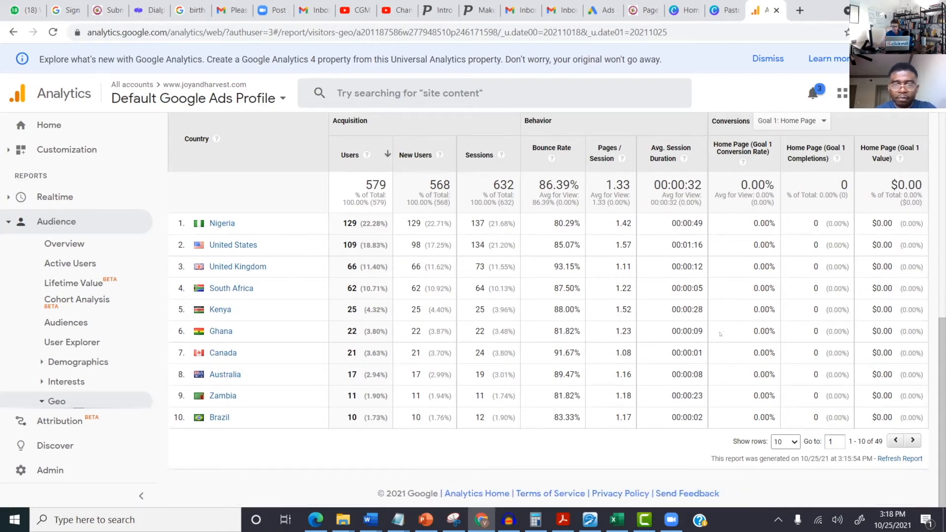
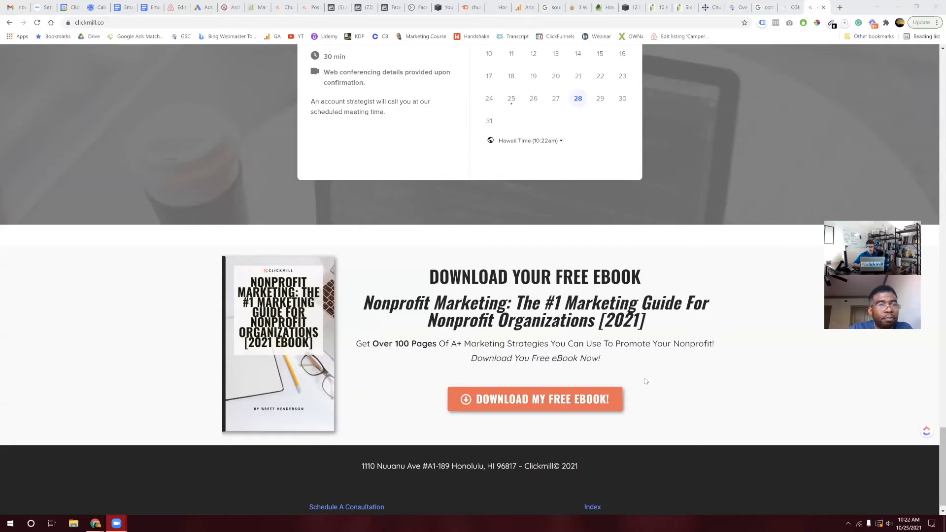
Step: Scroll to the top of the Clickmill site and open the Courses page
{"action": "scroll", "coordinate": [592, 137], "scroll_direction": "up", "scroll_amount": 1}
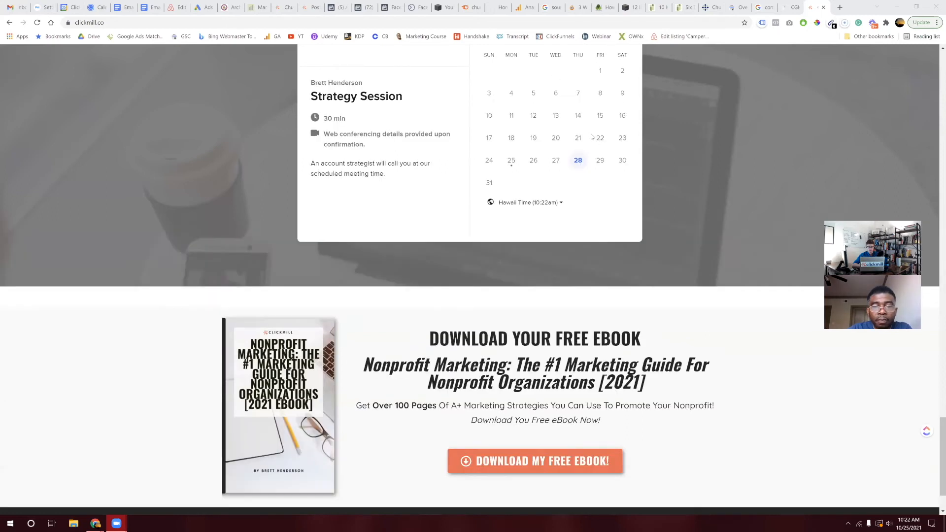
{"action": "scroll", "coordinate": [593, 137], "scroll_direction": "up", "scroll_amount": 15}
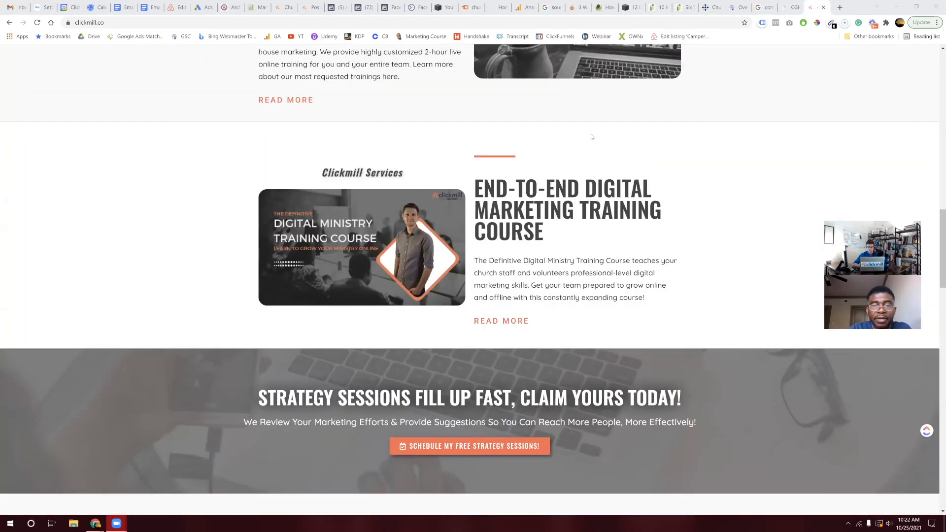
{"action": "scroll", "coordinate": [592, 137], "scroll_direction": "up", "scroll_amount": 8}
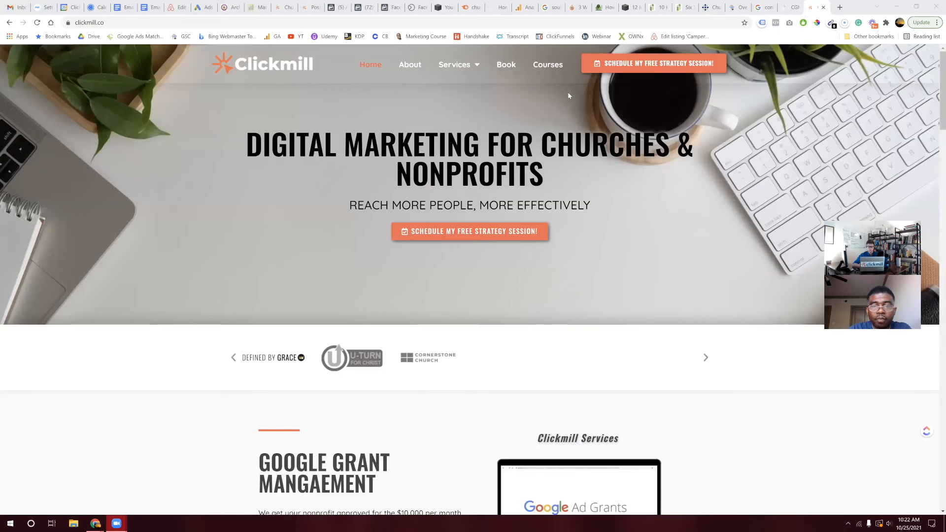
{"action": "left_click", "coordinate": [549, 66]}
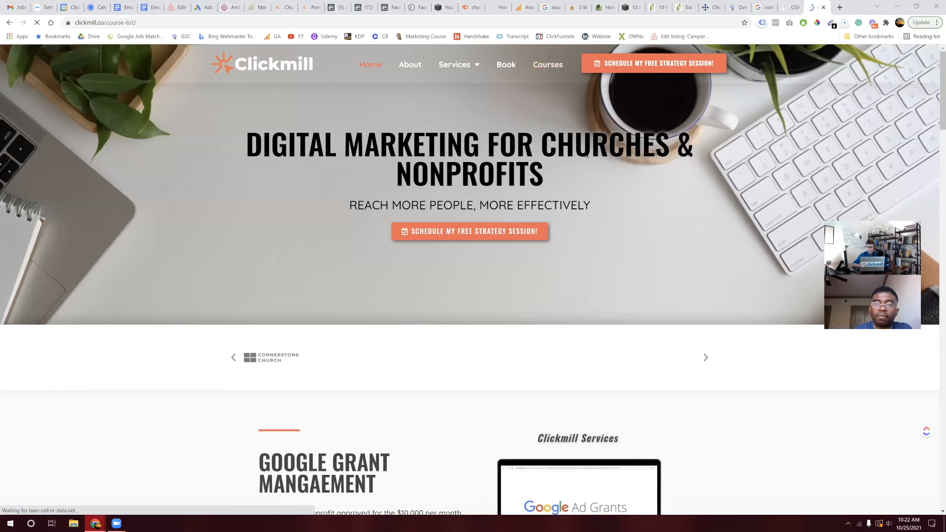
Step: Browse the course cards and open The Definitive Digital Ministry Mega Course [BETA]
{"action": "scroll", "coordinate": [586, 196], "scroll_direction": "down", "scroll_amount": 8}
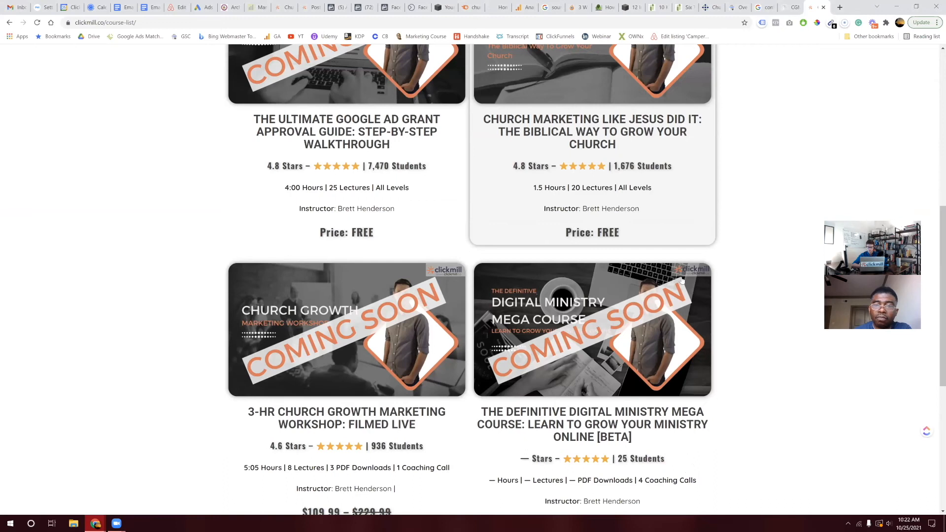
{"action": "scroll", "coordinate": [619, 340], "scroll_direction": "down", "scroll_amount": 2}
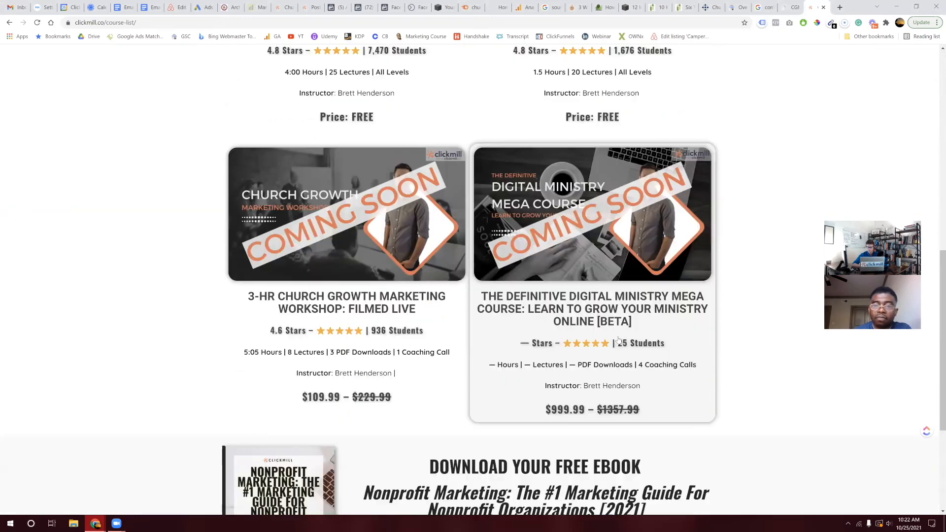
{"action": "left_click", "coordinate": [592, 261]}
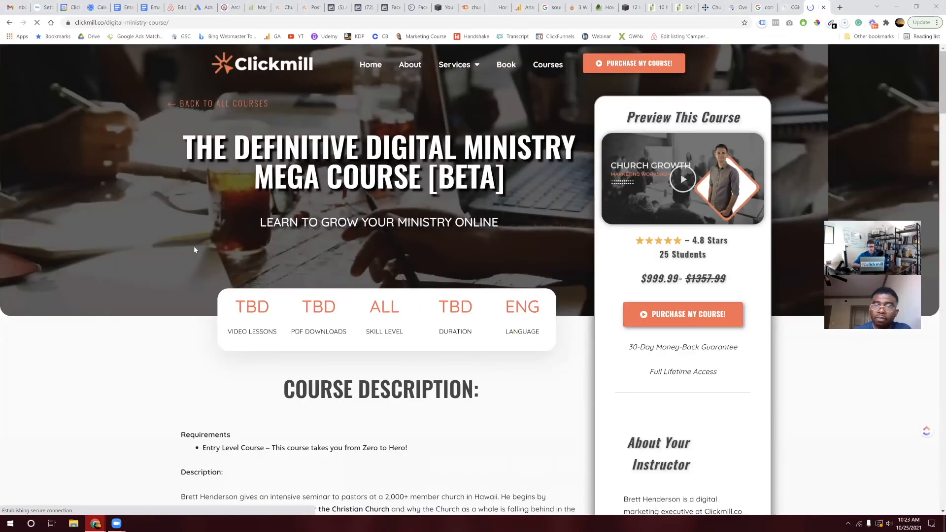
Step: Read through the Digital Ministry Mega Course [BETA] description, then return to the courses list
{"action": "scroll", "coordinate": [195, 250], "scroll_direction": "down", "scroll_amount": 3}
{"action": "scroll", "coordinate": [194, 250], "scroll_direction": "up", "scroll_amount": 2}
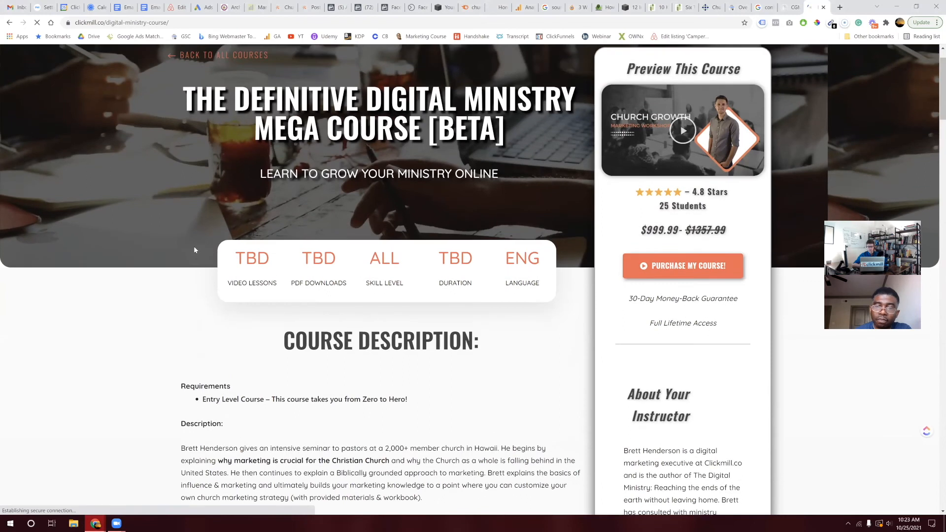
{"action": "scroll", "coordinate": [194, 250], "scroll_direction": "down", "scroll_amount": 7}
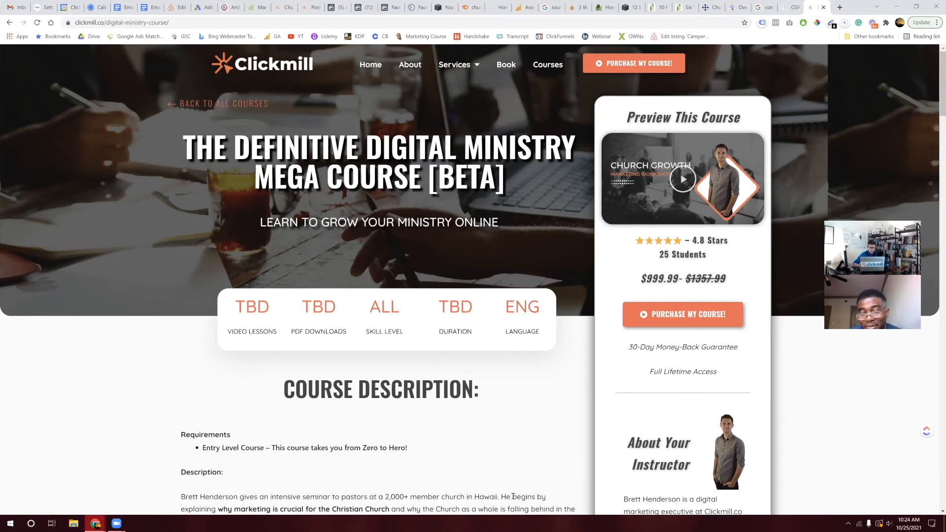
{"action": "left_click", "coordinate": [552, 66]}
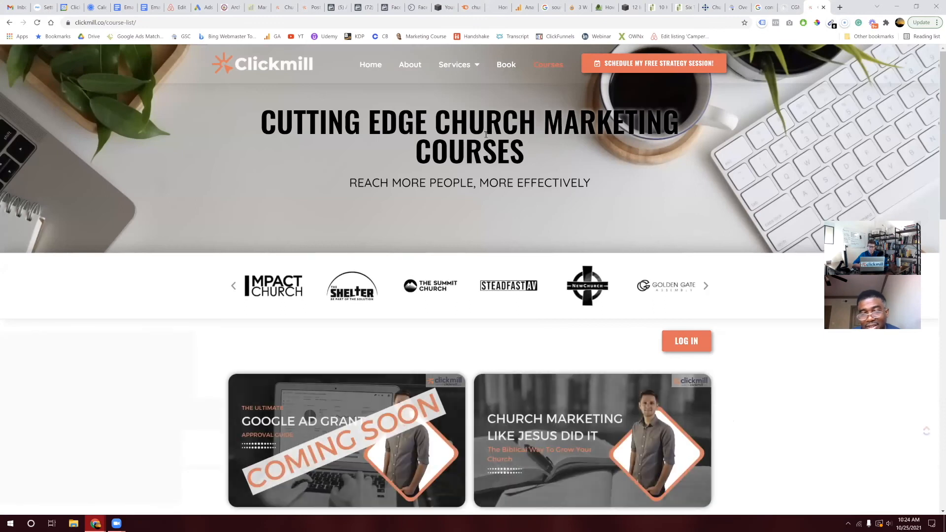
Step: Browse the course cards: 3-Hr Church Growth Workshop $109.99 and Mega Course $999.99, both Coming Soon
{"action": "scroll", "coordinate": [549, 302], "scroll_direction": "down", "scroll_amount": 2}
{"action": "scroll", "coordinate": [549, 301], "scroll_direction": "up", "scroll_amount": 2}
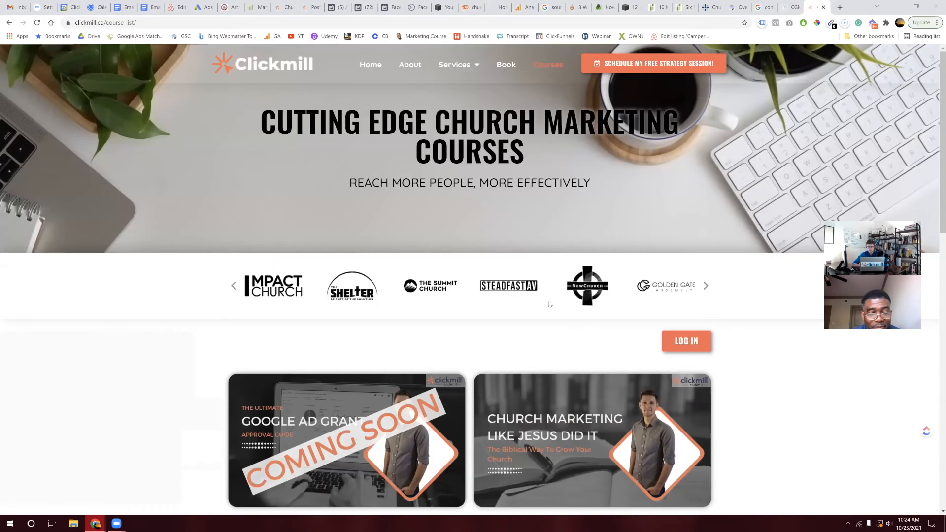
{"action": "scroll", "coordinate": [549, 304], "scroll_direction": "down", "scroll_amount": 4}
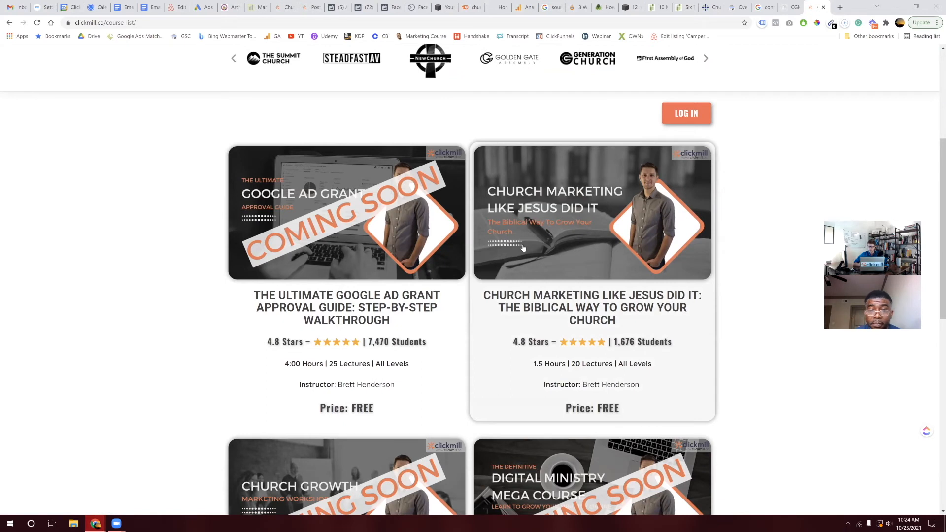
{"action": "scroll", "coordinate": [542, 258], "scroll_direction": "down", "scroll_amount": 1}
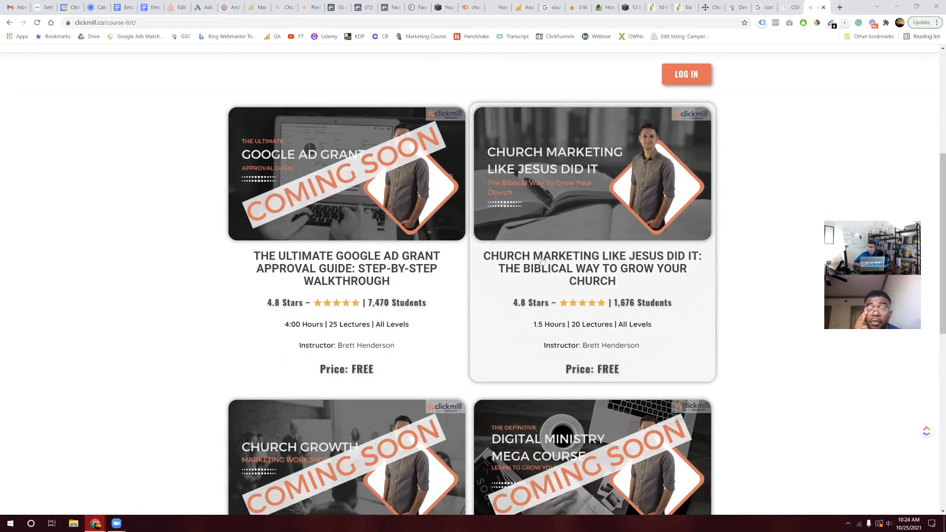
{"action": "scroll", "coordinate": [542, 261], "scroll_direction": "down", "scroll_amount": 1}
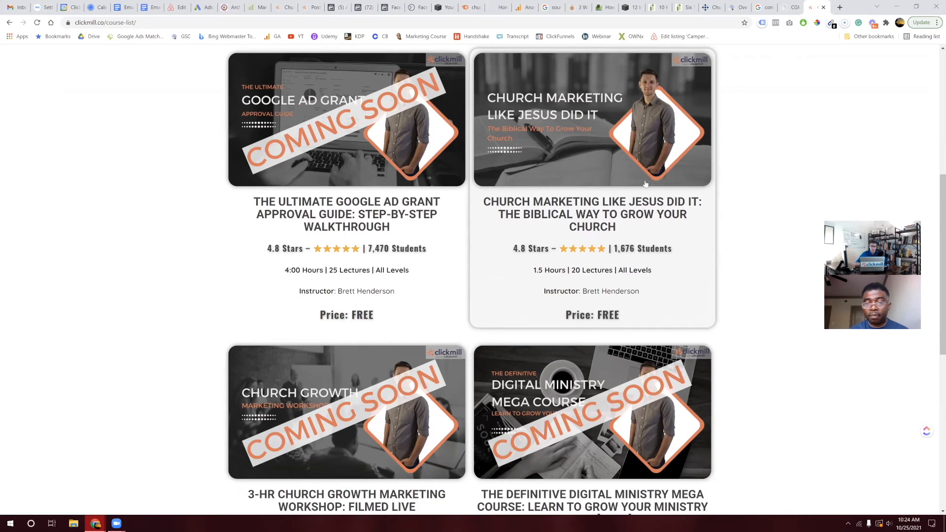
{"action": "scroll", "coordinate": [382, 430], "scroll_direction": "down", "scroll_amount": 3}
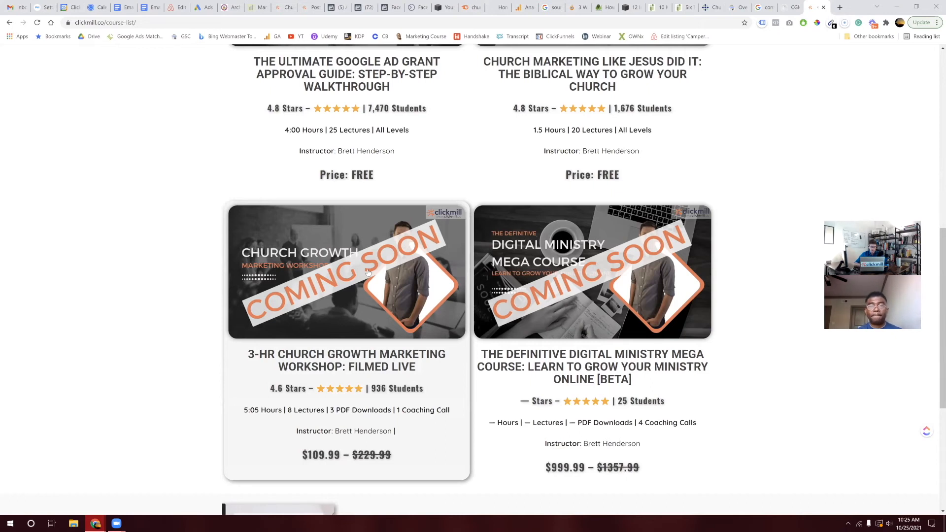
{"action": "scroll", "coordinate": [367, 272], "scroll_direction": "up", "scroll_amount": 1}
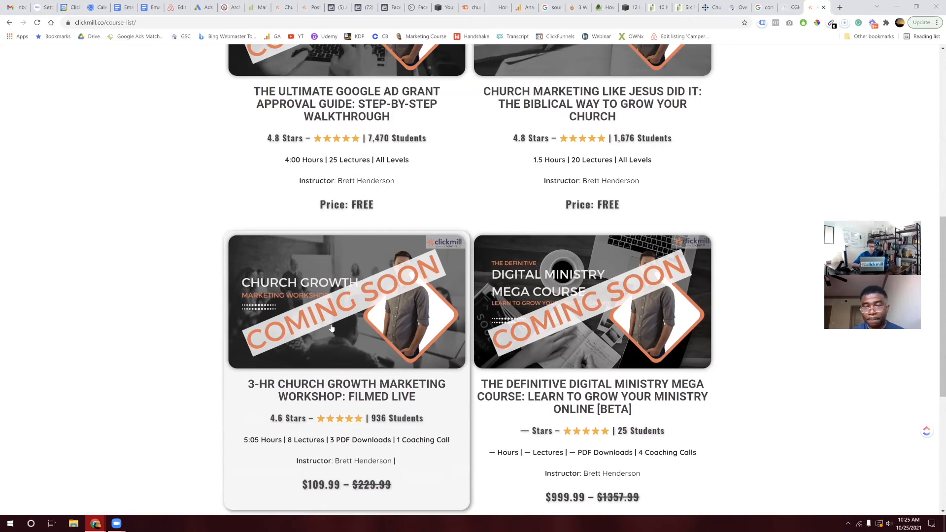
{"action": "scroll", "coordinate": [405, 365], "scroll_direction": "down", "scroll_amount": 3}
{"action": "scroll", "coordinate": [405, 366], "scroll_direction": "up", "scroll_amount": 3}
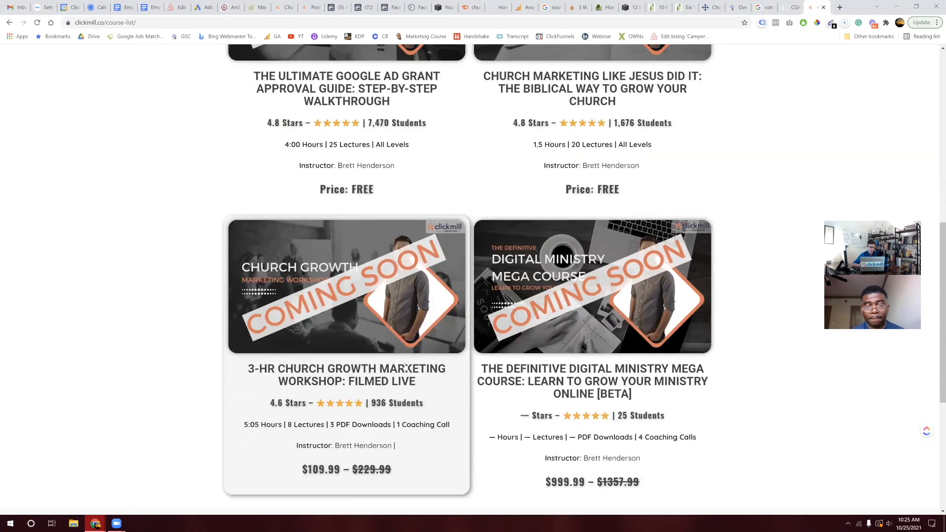
{"action": "scroll", "coordinate": [372, 354], "scroll_direction": "up", "scroll_amount": 3}
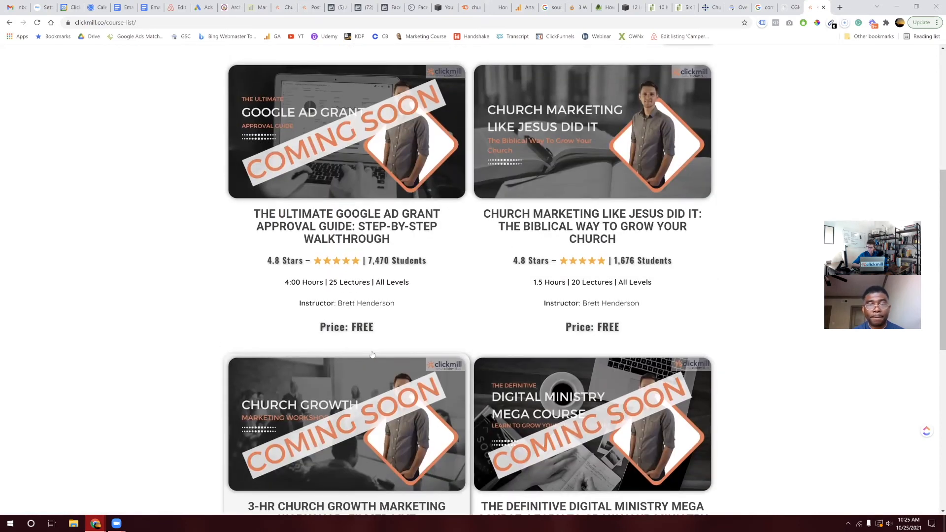
{"action": "scroll", "coordinate": [372, 353], "scroll_direction": "up", "scroll_amount": 6}
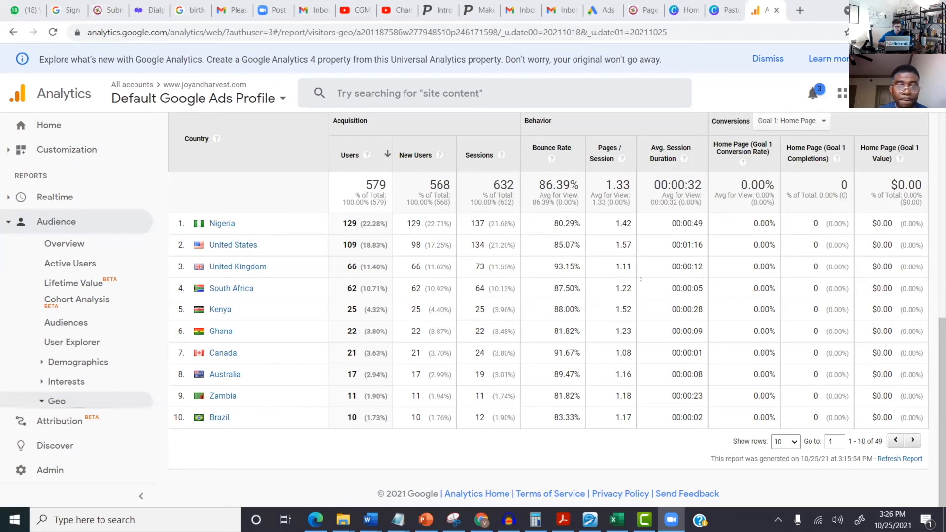
{"action": "left_click", "coordinate": [33, 474]}
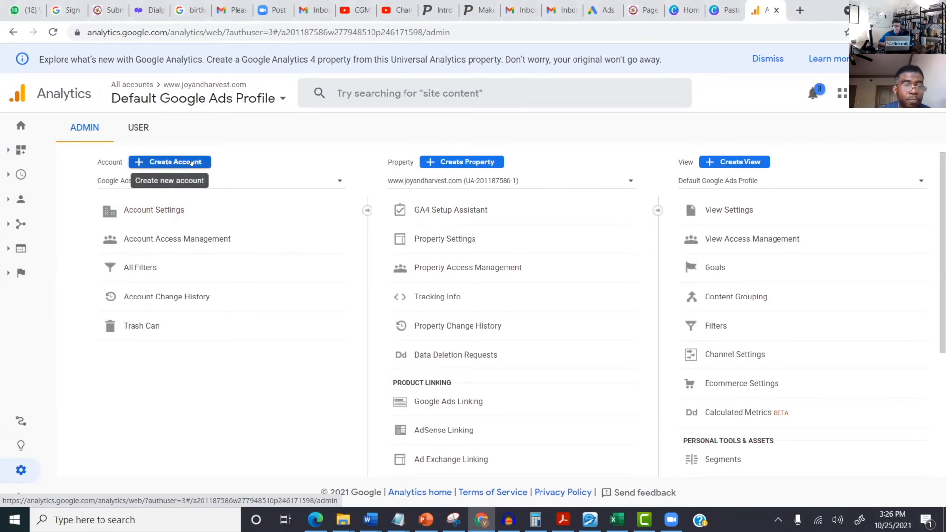
Step: Open Account Access Management and bring up the options for adding users or groups
{"action": "left_click", "coordinate": [152, 235]}
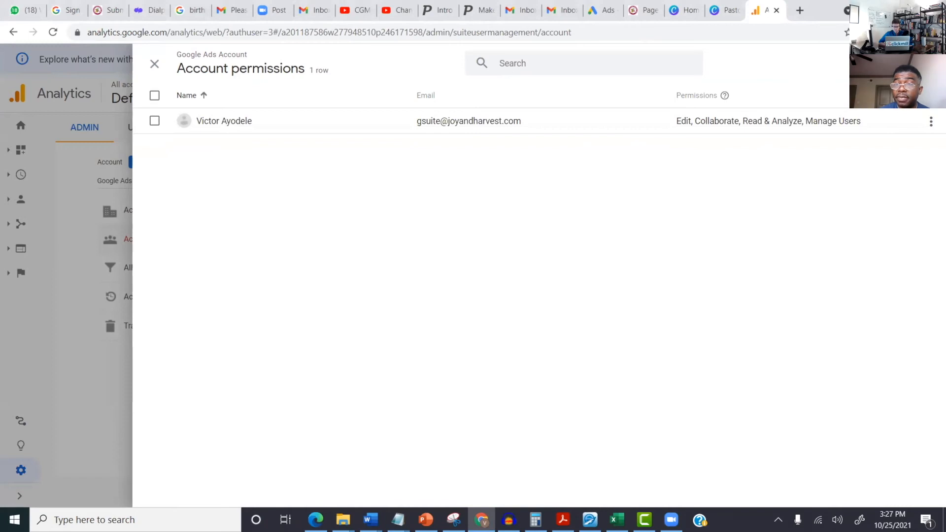
{"action": "left_click", "coordinate": [898, 64]}
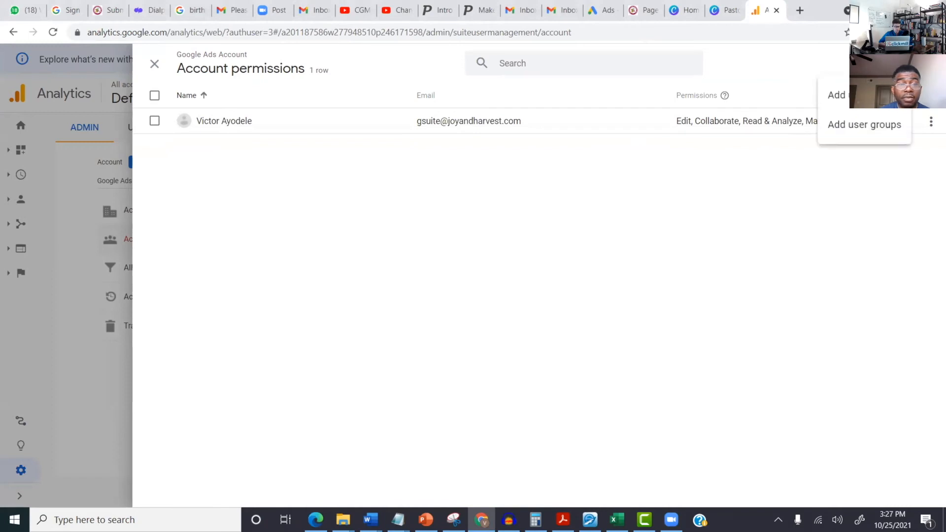
Step: Add a new user's e-mail with Edit and Manage Users permissions, then close the permissions panel
{"action": "left_click", "coordinate": [843, 96]}
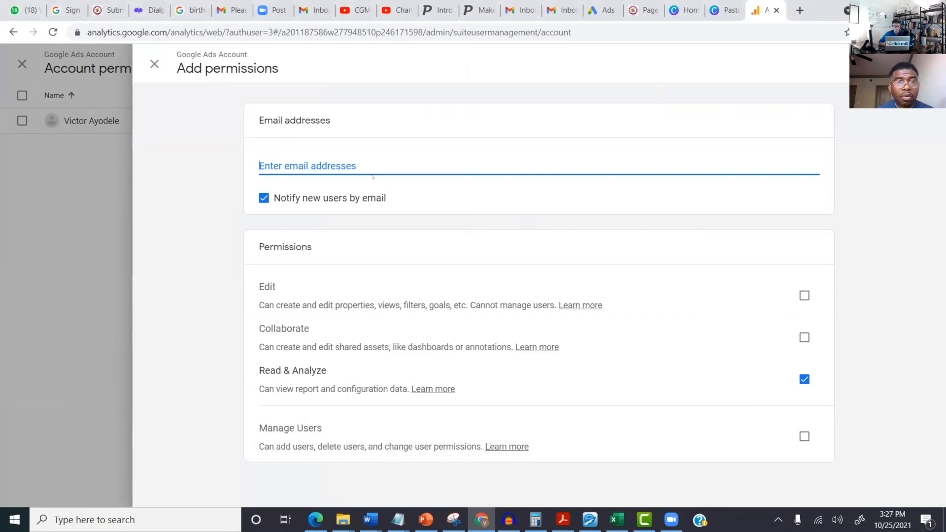
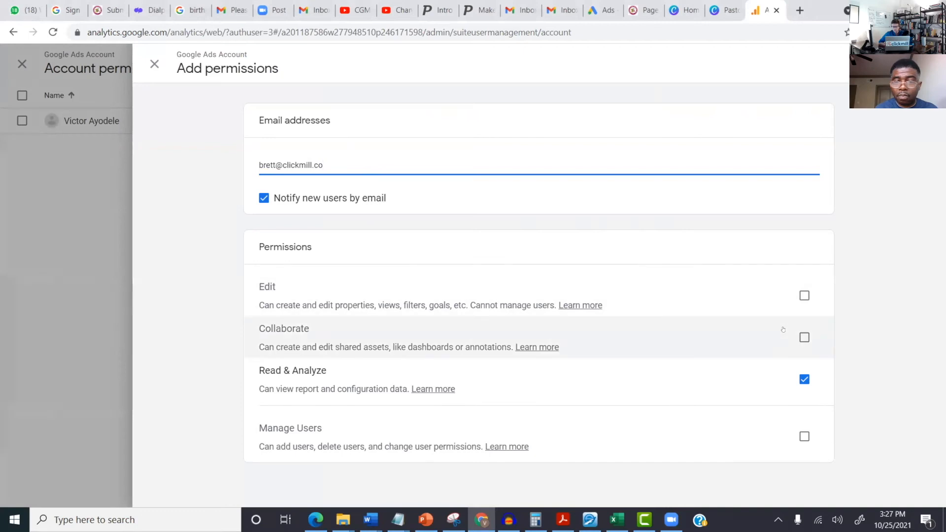
{"action": "left_click", "coordinate": [804, 297]}
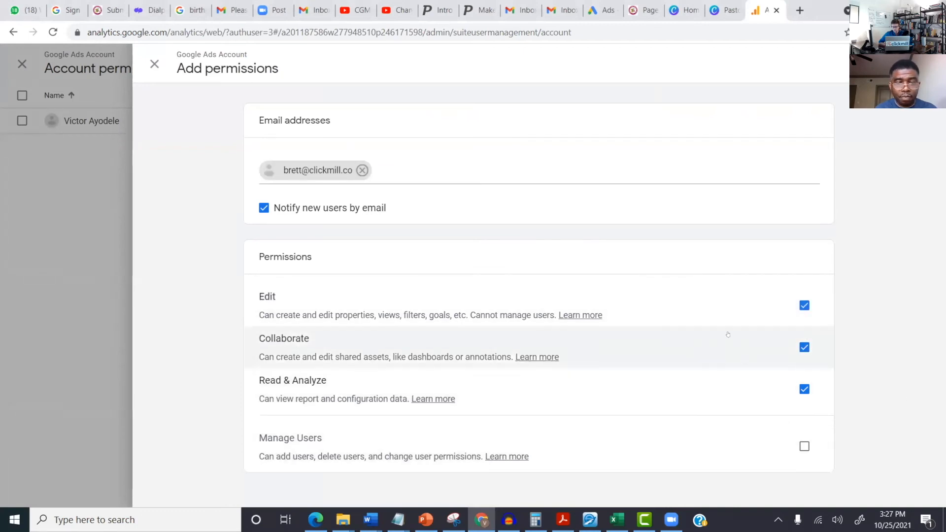
{"action": "left_click", "coordinate": [808, 447]}
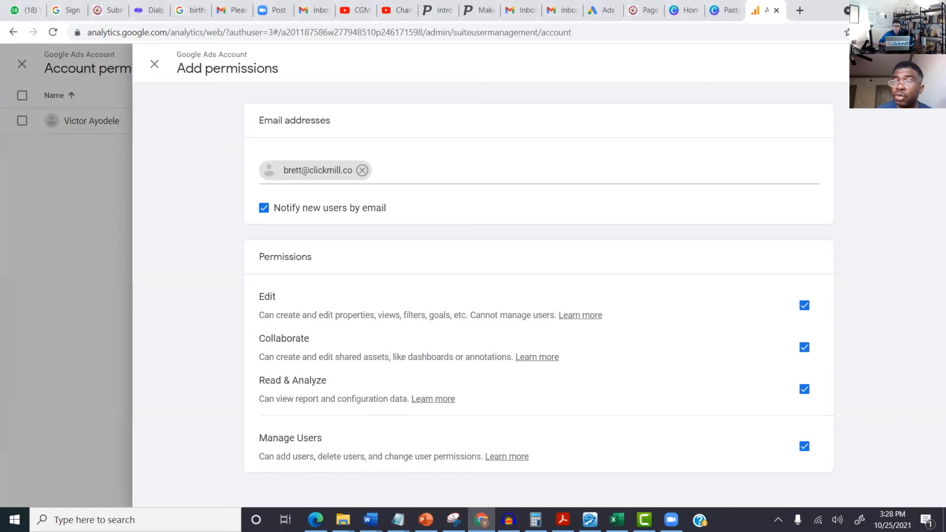
{"action": "left_click", "coordinate": [903, 63]}
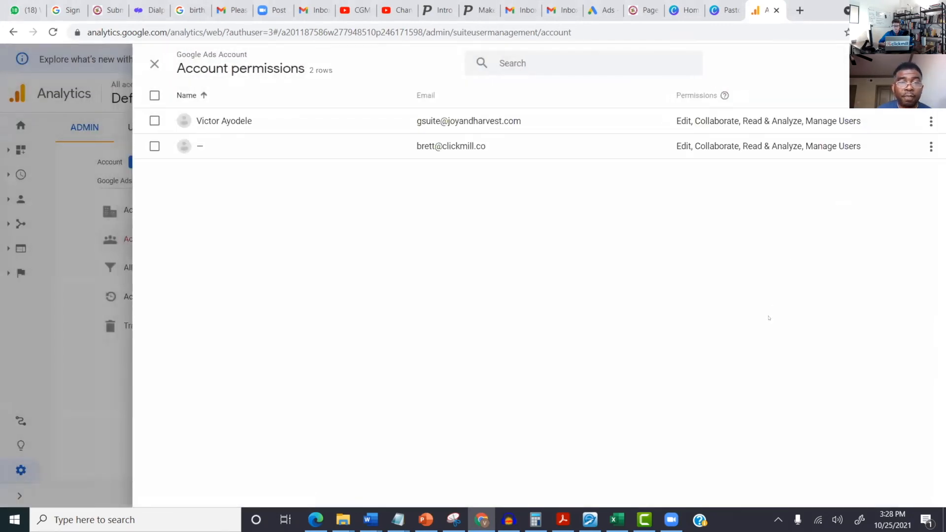
{"action": "left_click", "coordinate": [154, 65]}
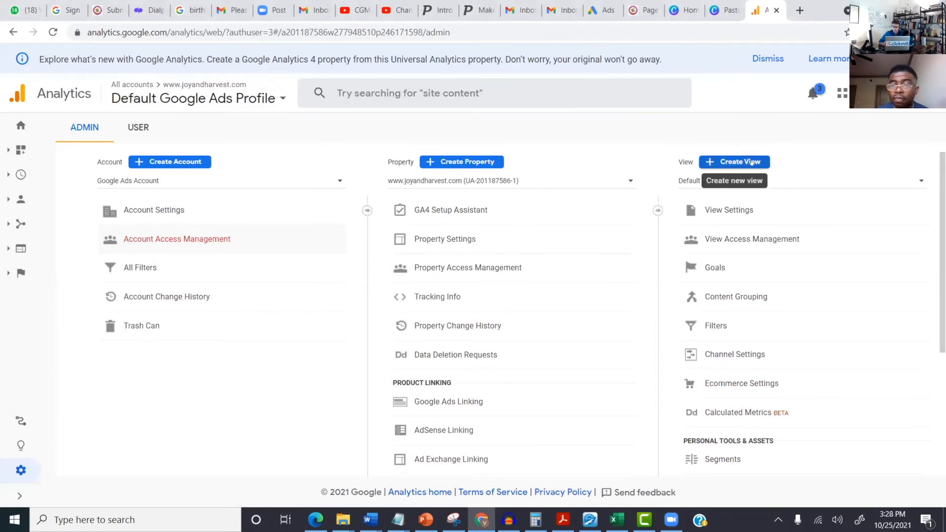
Step: Open the view's Goals and start a new goal, Goal Id 2
{"action": "left_click", "coordinate": [714, 267]}
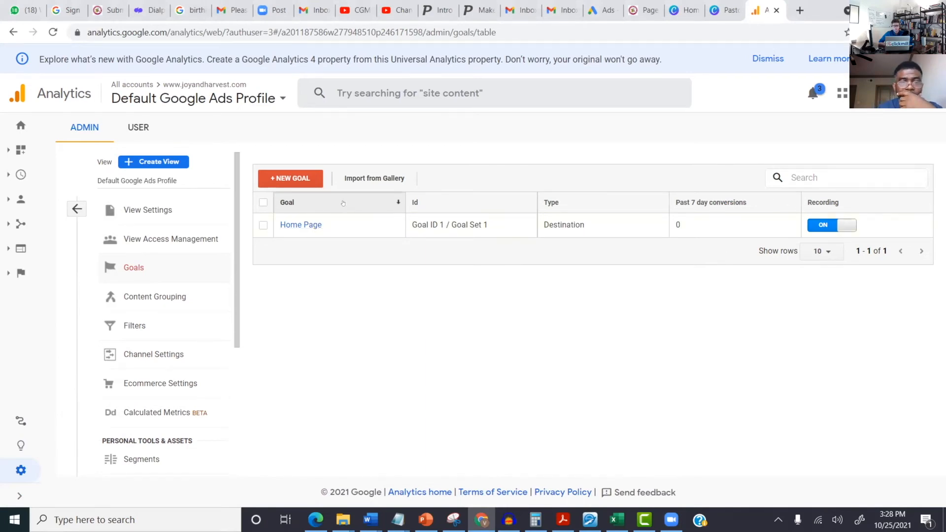
{"action": "left_click", "coordinate": [289, 178]}
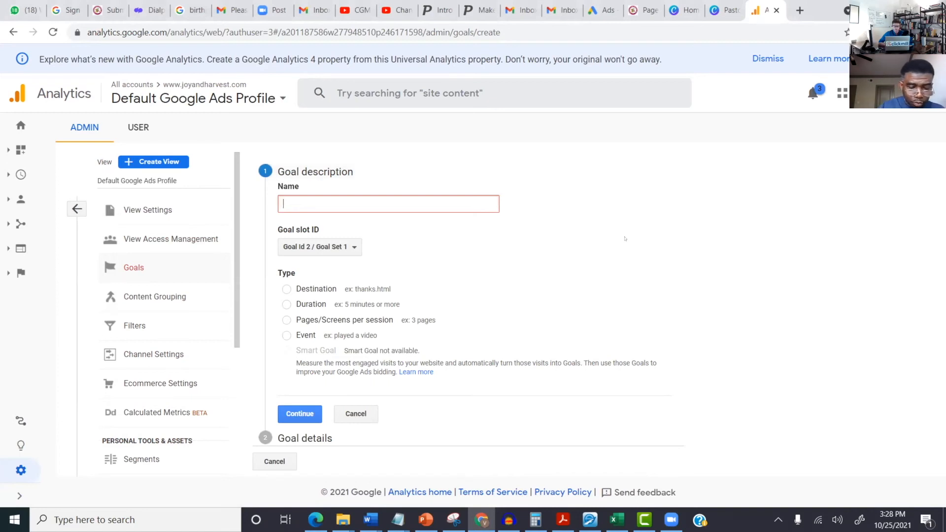
Step: Name the goal 'Prayer Guide TY' and set its type to Destination
{"action": "type", "text": "Prayer"}
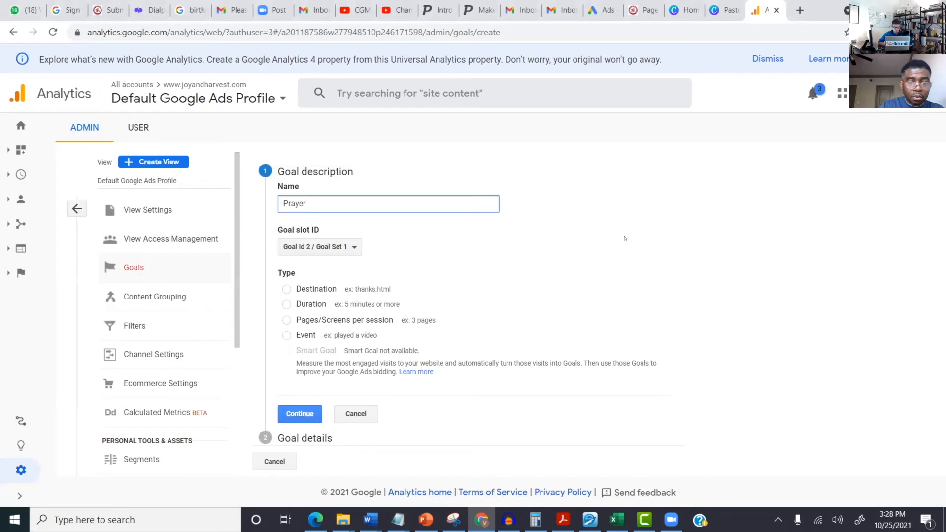
{"action": "type", "text": " G"}
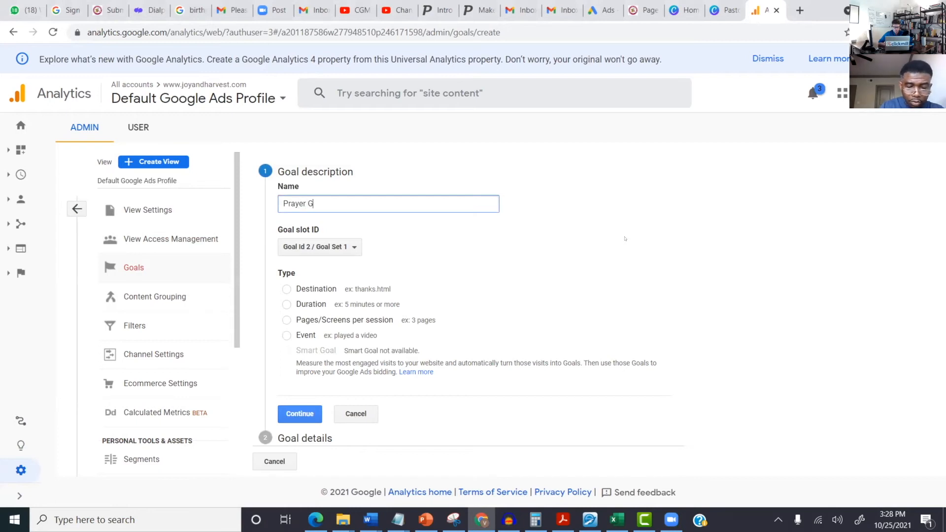
{"action": "type", "text": "uide Than"}
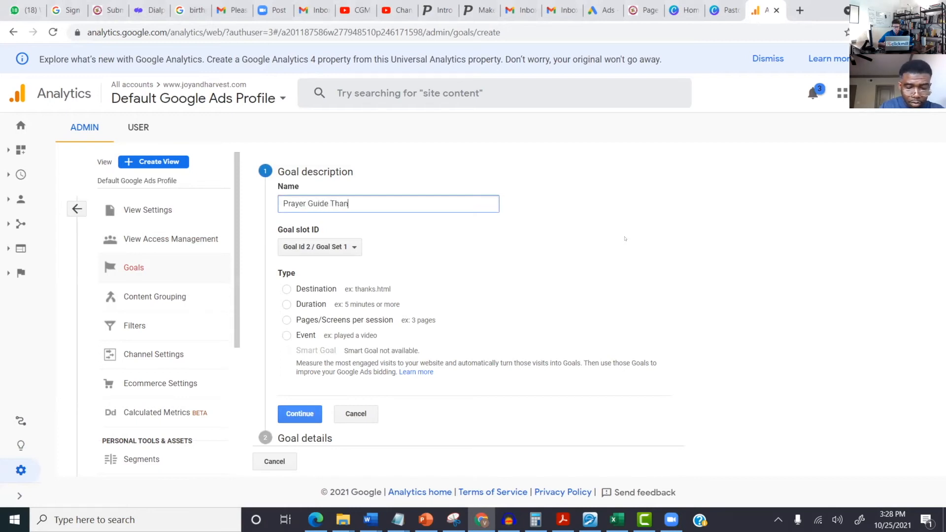
{"action": "type", "text": "k you"}
{"action": "key", "text": "BackSpace"}
{"action": "key", "text": "BackSpace"}
{"action": "key", "text": "BackSpace"}
{"action": "key", "text": "BackSpace"}
{"action": "key", "text": "BackSpace"}
{"action": "key", "text": "BackSpace"}
{"action": "key", "text": "BackSpace"}
{"action": "key", "text": "BackSpace"}
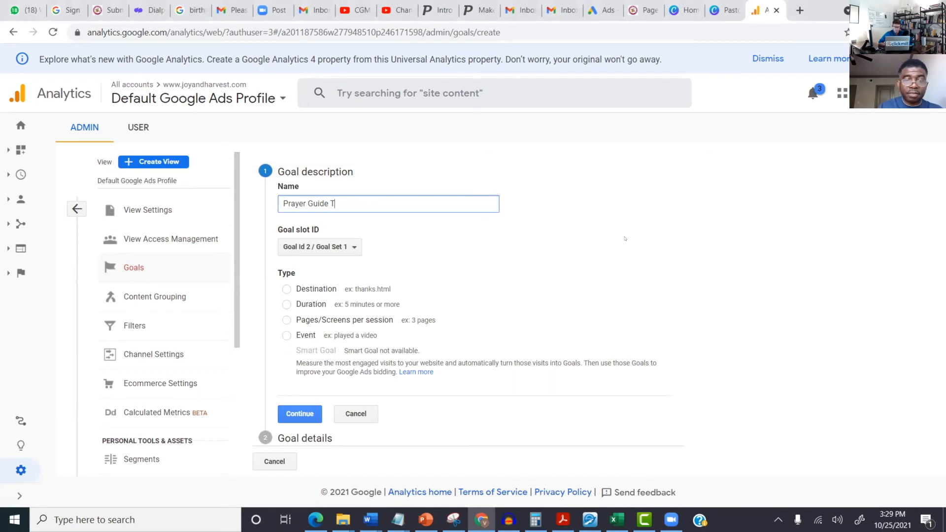
{"action": "type", "text": "Y"}
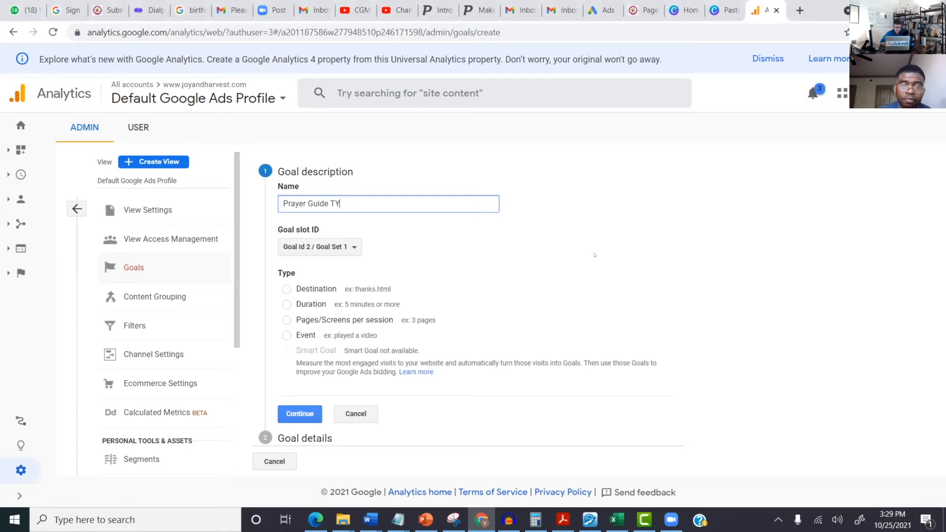
{"action": "left_click", "coordinate": [285, 289]}
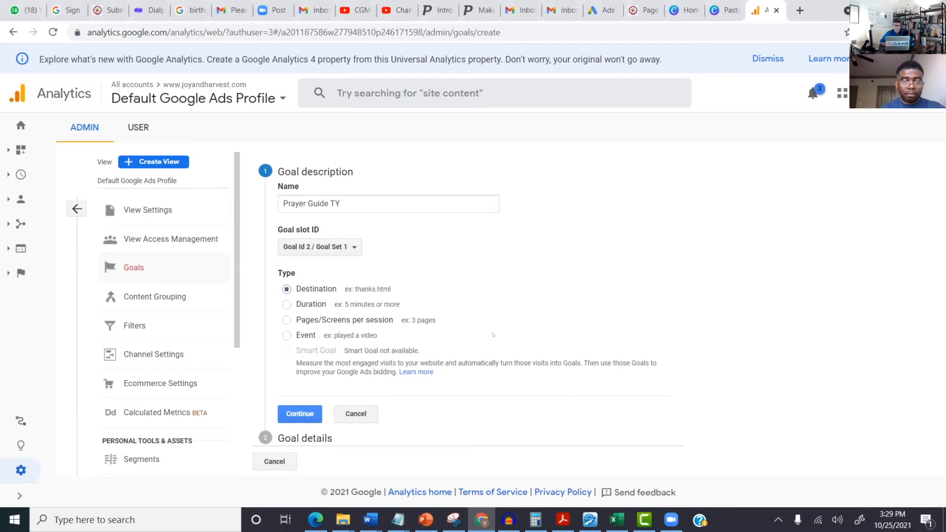
Step: In goal details, set the Destination to equal '/prayer-guide-ty' and toggle the Value option
{"action": "left_click", "coordinate": [306, 414]}
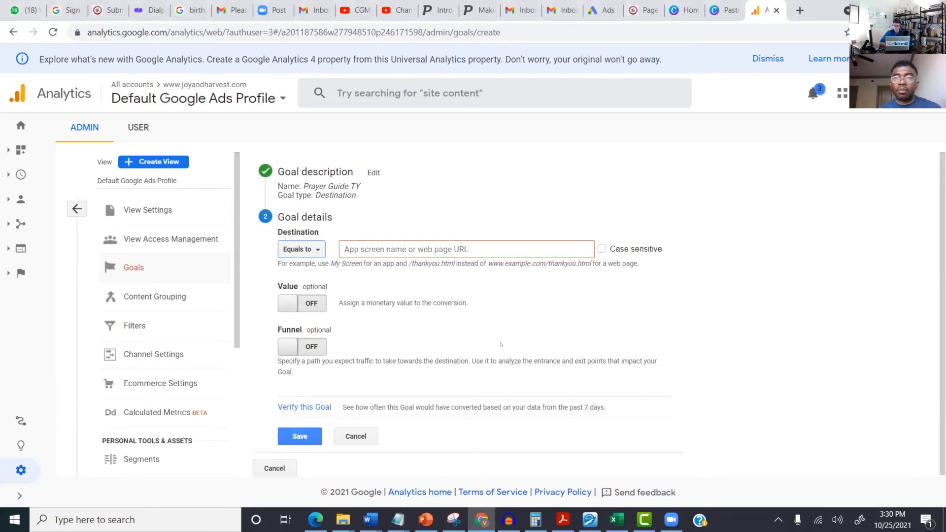
{"action": "right_click", "coordinate": [405, 249]}
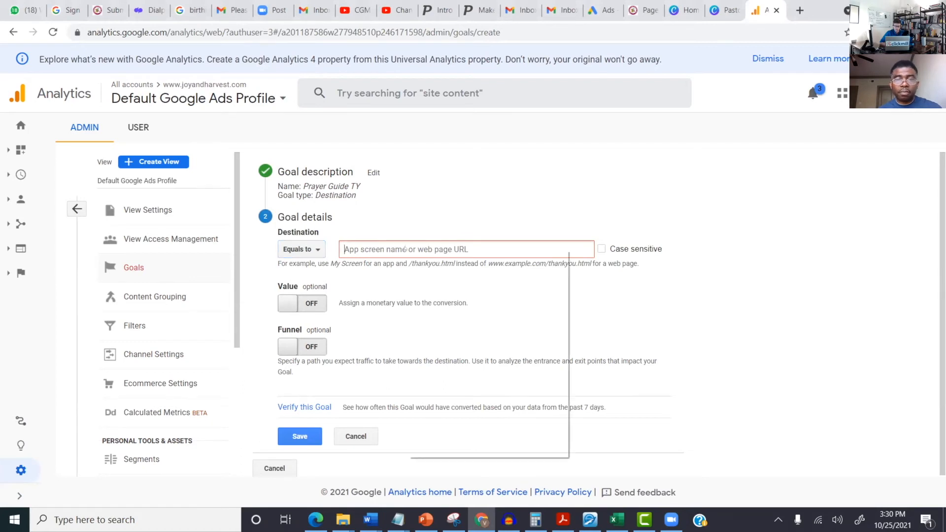
{"action": "left_click", "coordinate": [442, 341]}
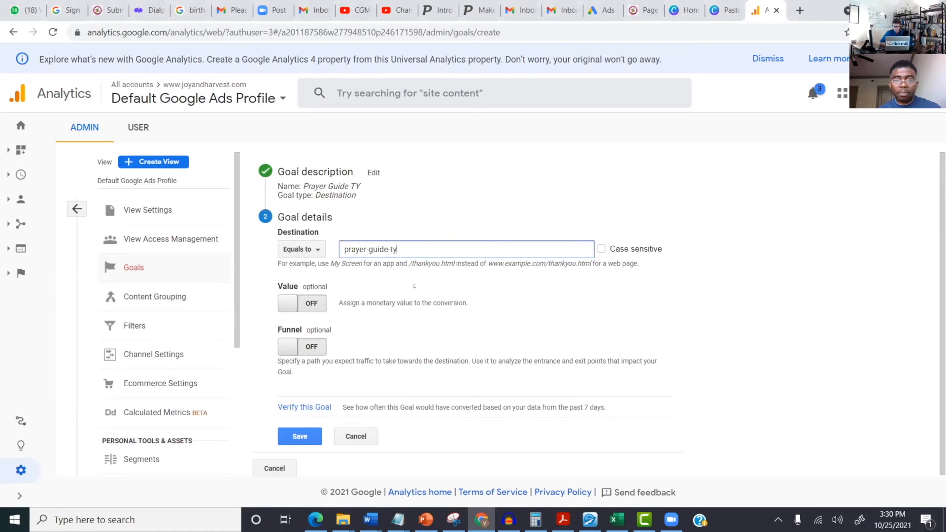
{"action": "left_click", "coordinate": [343, 249]}
{"action": "type", "text": "/"}
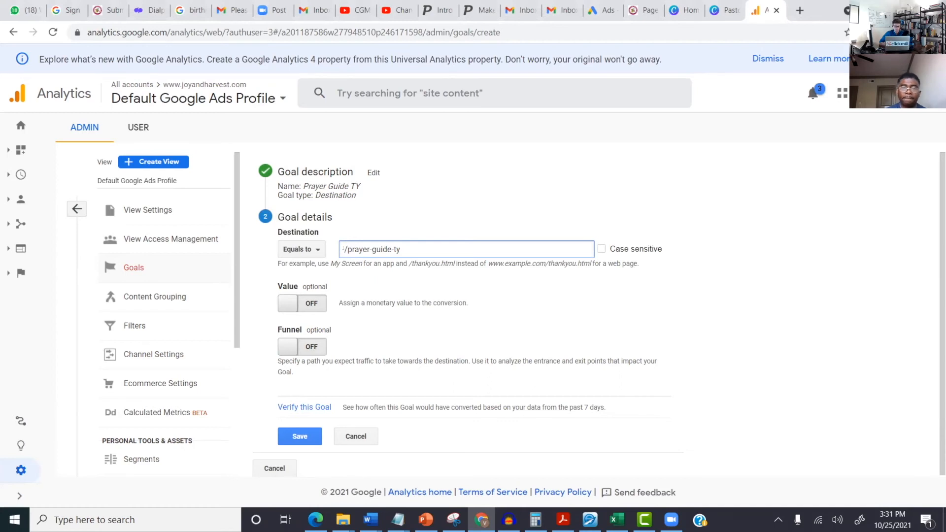
{"action": "left_click", "coordinate": [302, 303]}
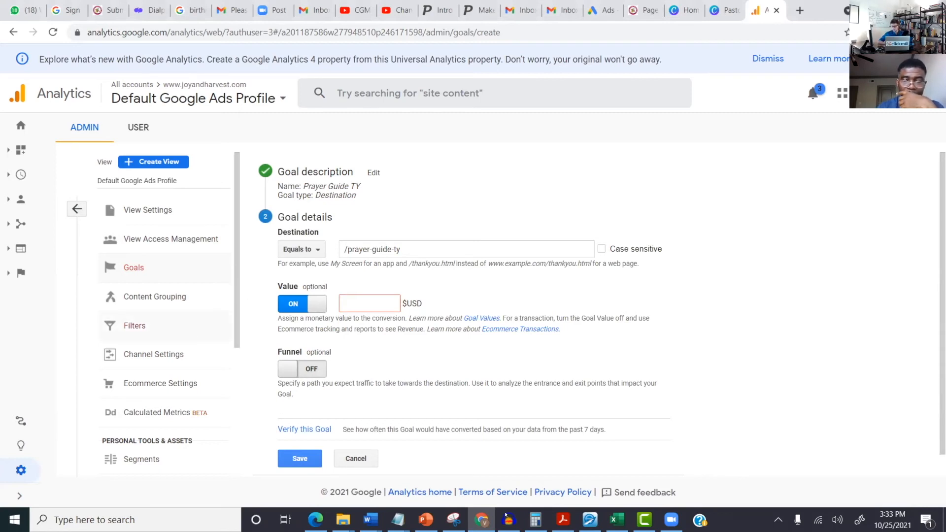
Step: Switch to Audacity, select a span of the mono track's waveform, and bring up File Explorer
{"action": "key", "text": "alt+Tab"}
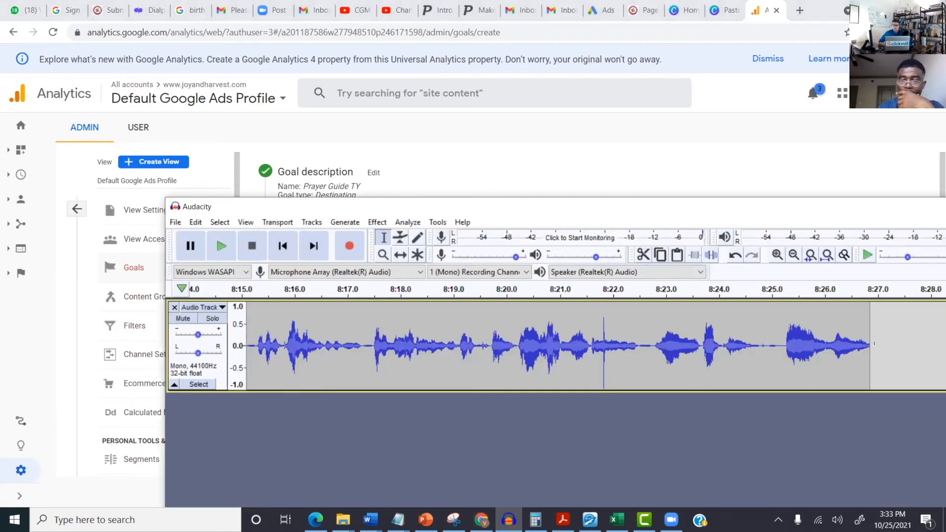
{"action": "left_click_drag", "start_coordinate": [873, 343], "coordinate": [231, 367]}
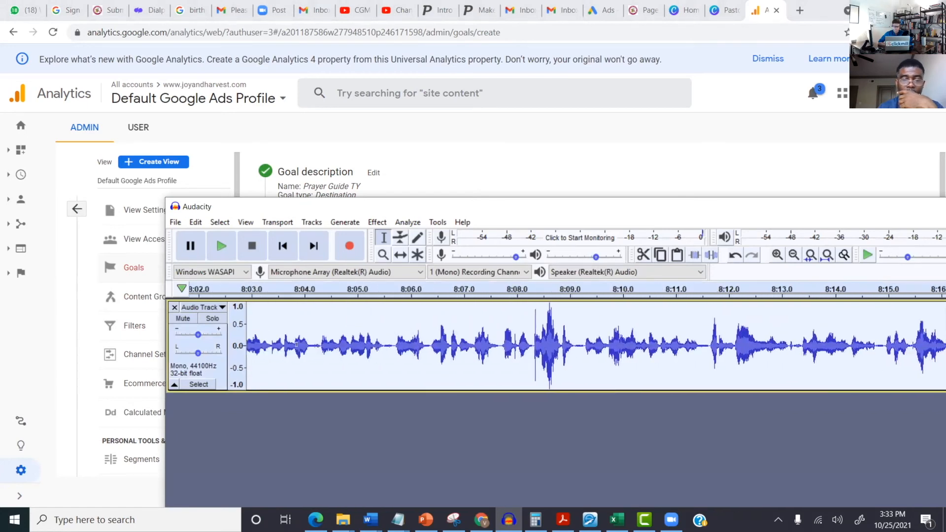
{"action": "left_click", "coordinate": [347, 517]}
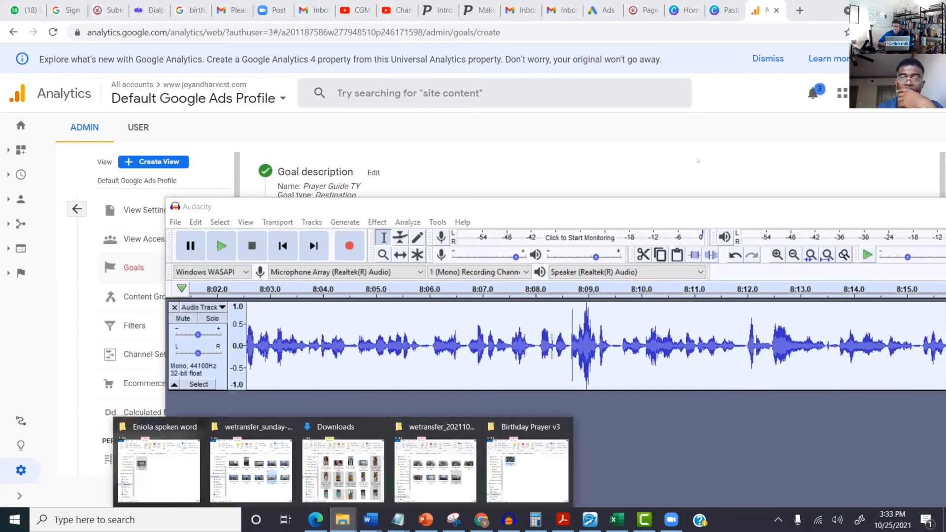
Step: Bring the Chrome window with the Analytics goal form back to the front
{"action": "left_click", "coordinate": [697, 160]}
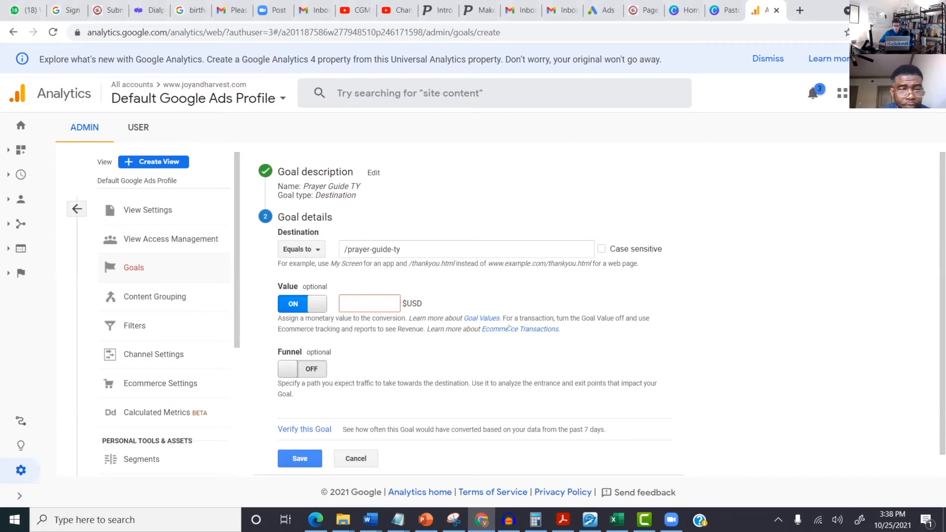
Step: Scroll through the Prayer Guide TY destination goal form to review its settings
{"action": "scroll", "coordinate": [648, 335], "scroll_direction": "down", "scroll_amount": 1}
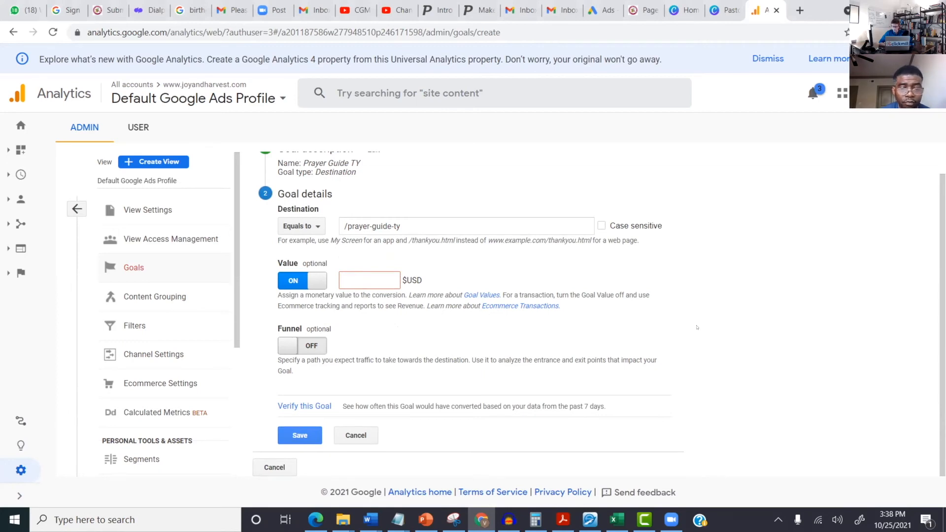
{"action": "scroll", "coordinate": [697, 327], "scroll_direction": "up", "scroll_amount": 1}
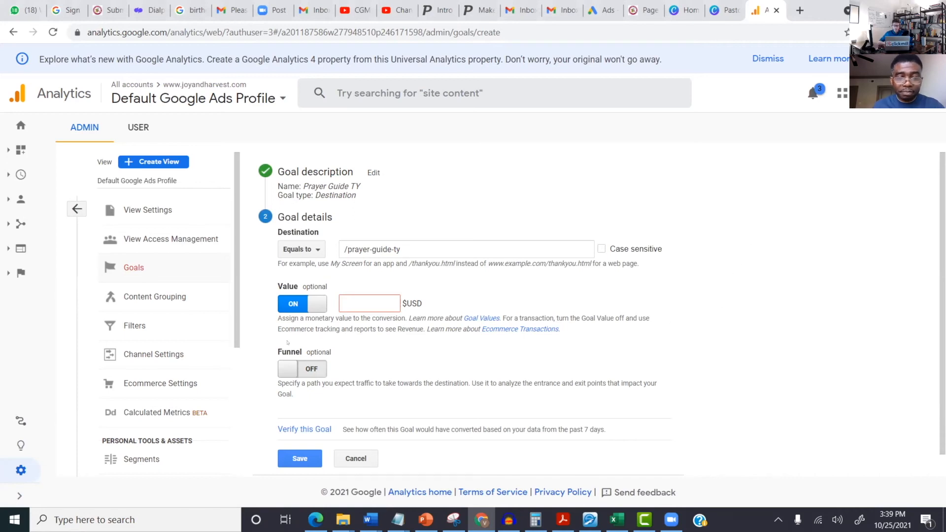
Step: Turn Value off, save Prayer Guide TY as Goal ID 2, and reopen it
{"action": "left_click", "coordinate": [309, 307]}
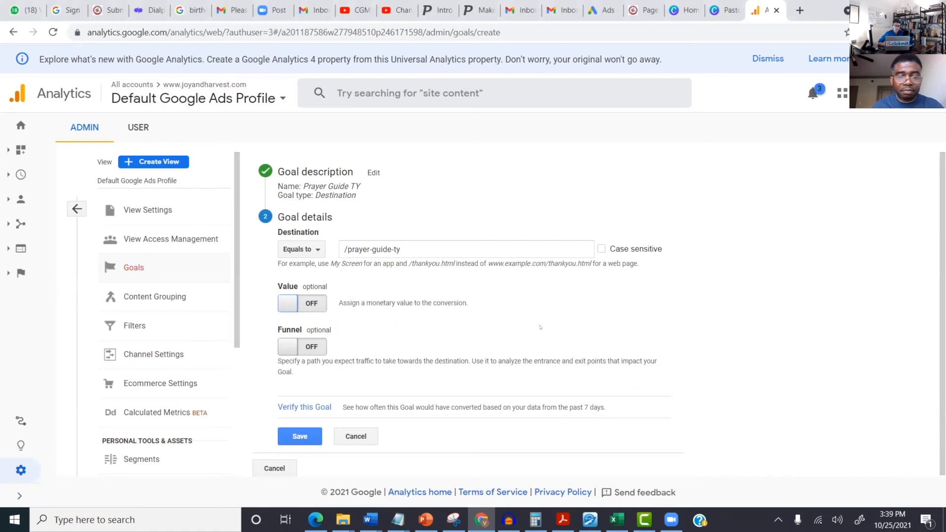
{"action": "left_click", "coordinate": [296, 432]}
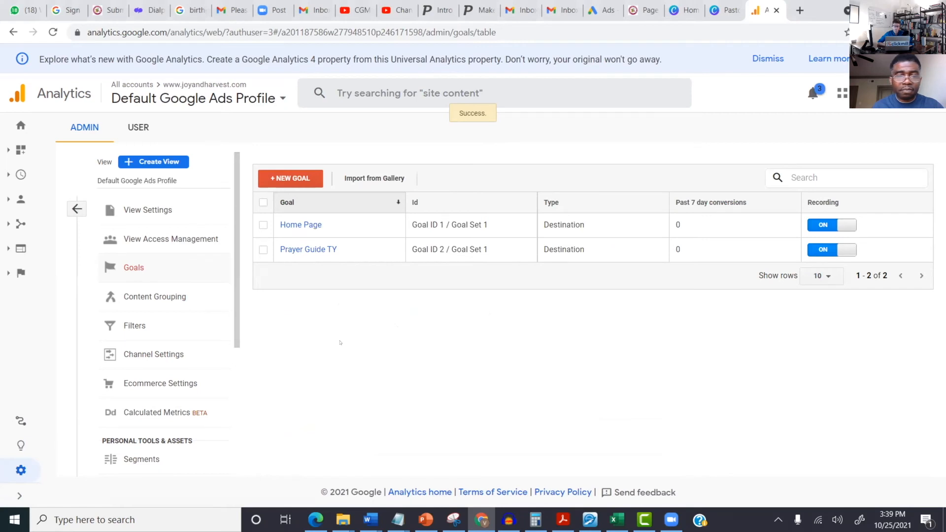
{"action": "left_click", "coordinate": [323, 249]}
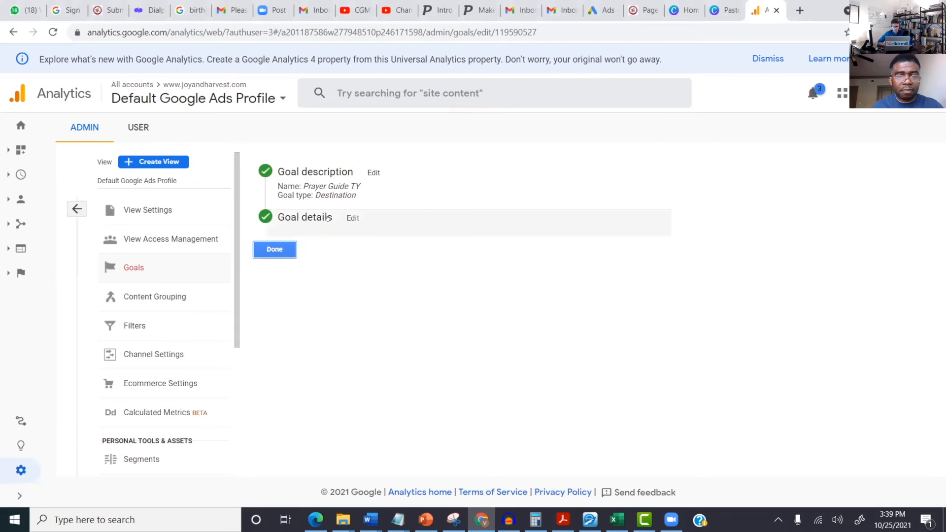
Step: Verify Prayer Guide TY against the past 7 days of data and save it
{"action": "left_click", "coordinate": [349, 217]}
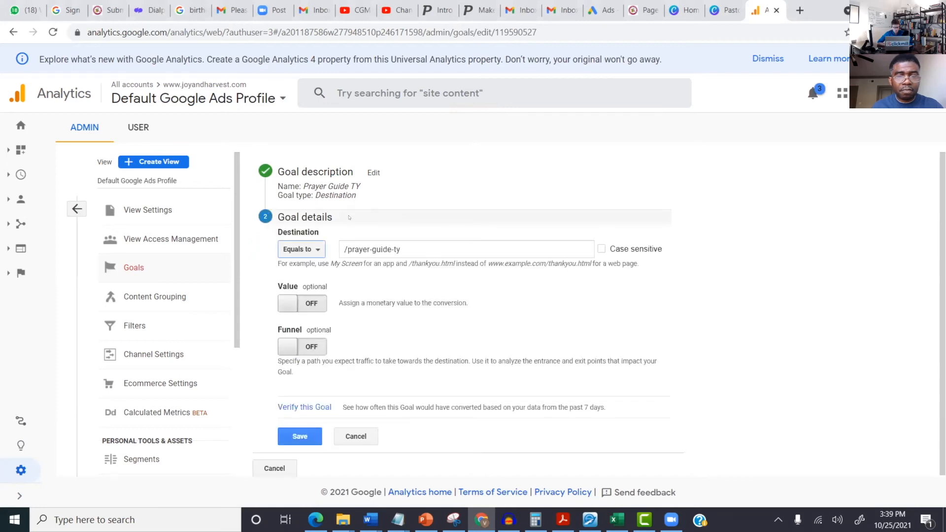
{"action": "left_click", "coordinate": [312, 406]}
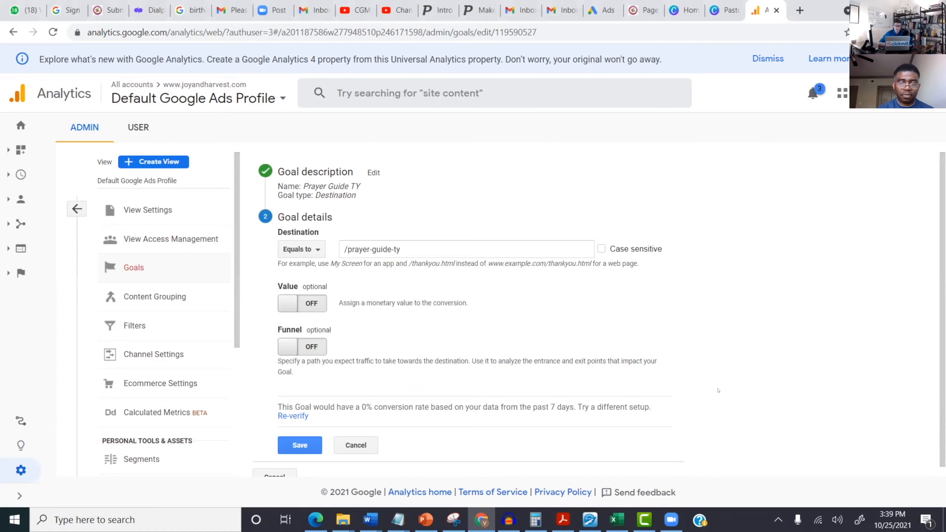
{"action": "left_click", "coordinate": [300, 444]}
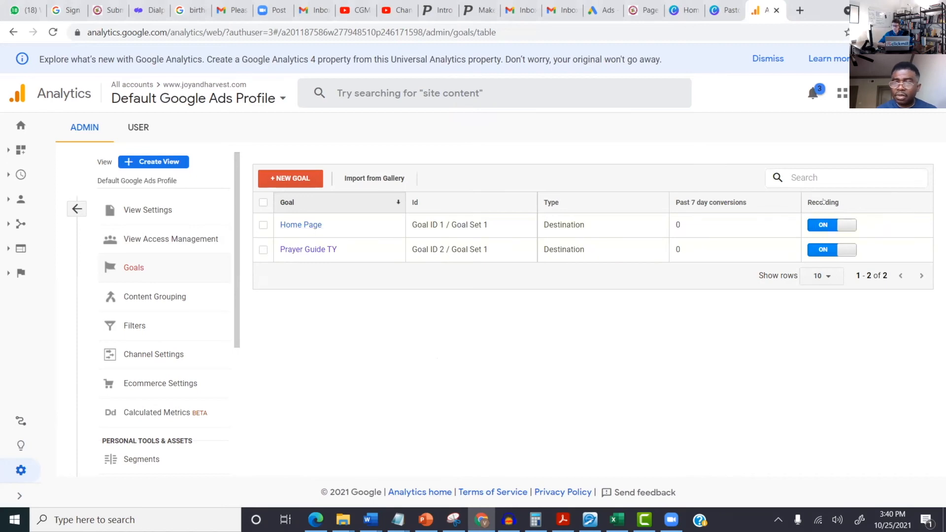
Step: Switch the Home Page goal's recording off and go to the Home dashboard
{"action": "left_click", "coordinate": [838, 224]}
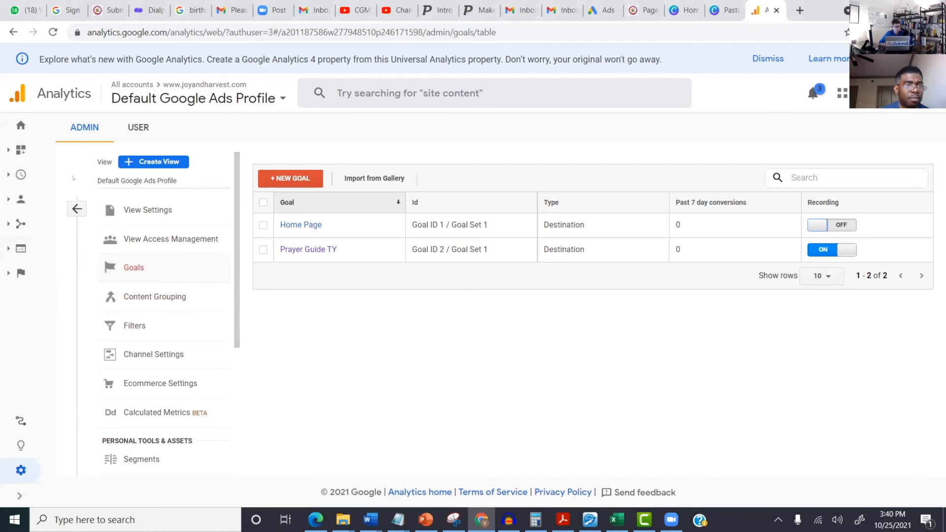
{"action": "left_click", "coordinate": [12, 123]}
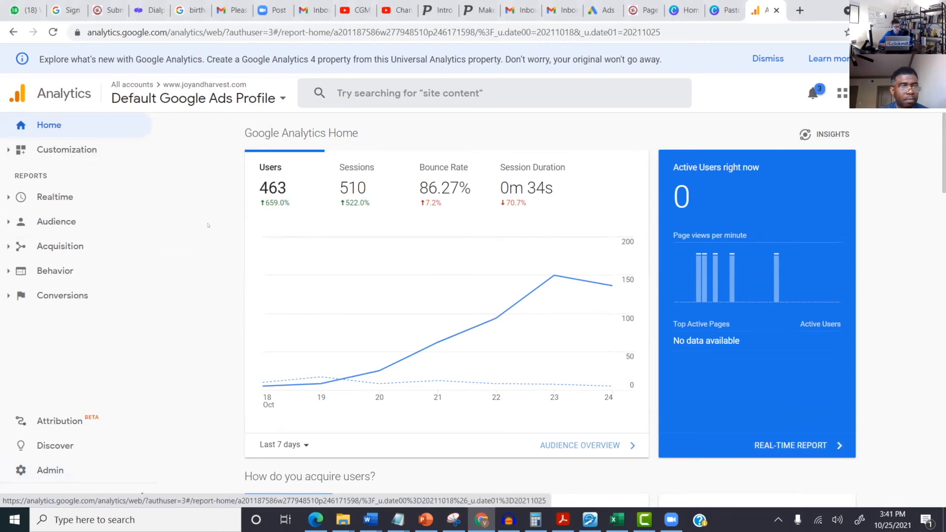
Step: Open Realtime > Conversions, which shows 0 active users and no goal hits
{"action": "left_click", "coordinate": [41, 196]}
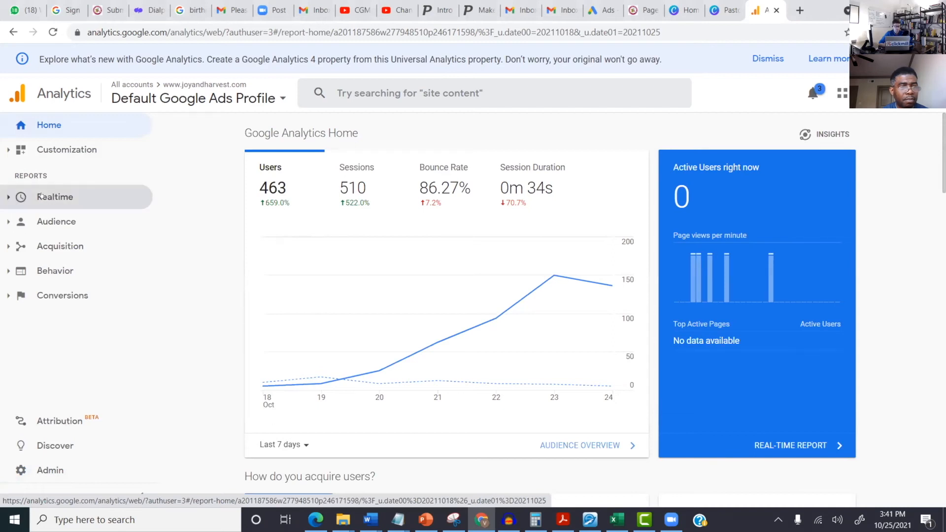
{"action": "left_click", "coordinate": [41, 196]}
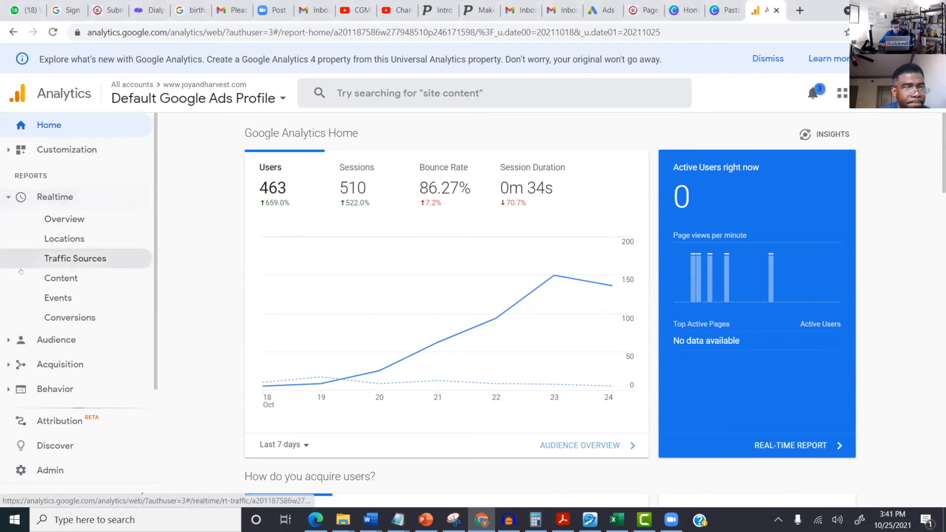
{"action": "left_click", "coordinate": [57, 319]}
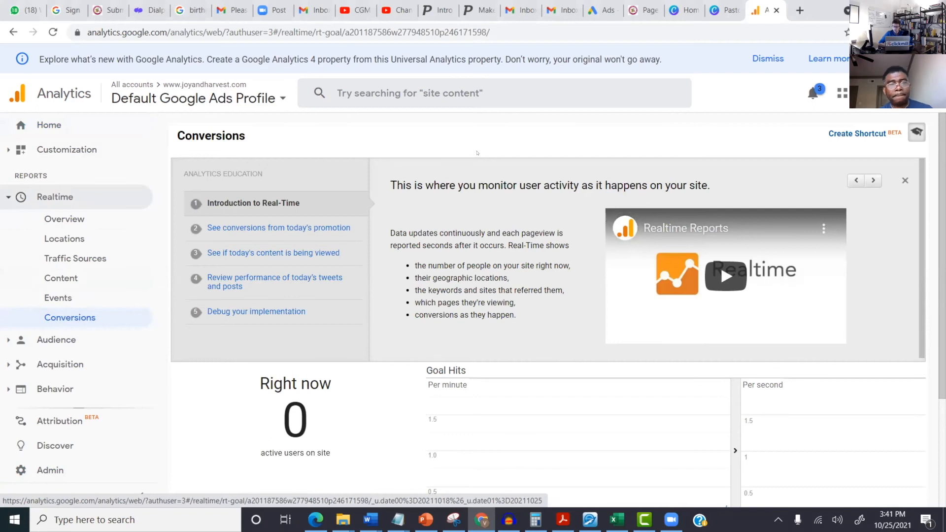
{"action": "scroll", "coordinate": [505, 170], "scroll_direction": "down", "scroll_amount": 1}
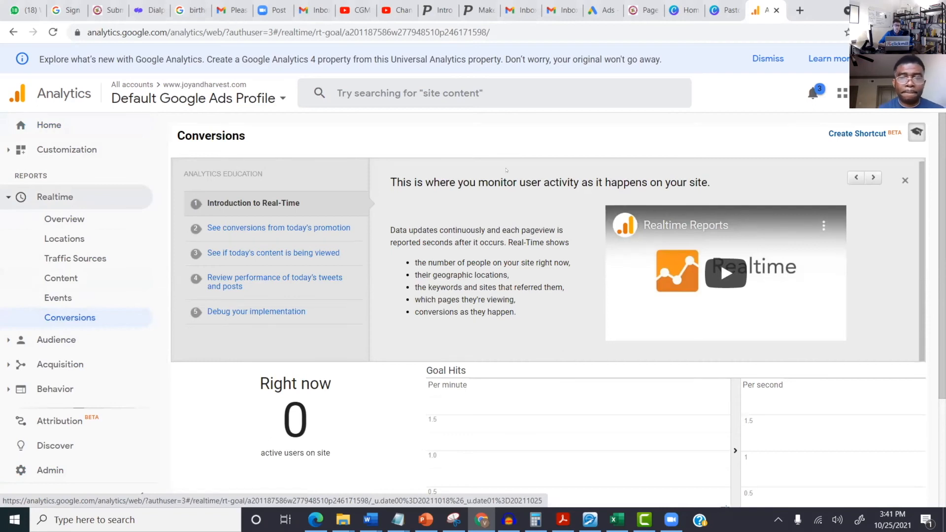
{"action": "scroll", "coordinate": [514, 255], "scroll_direction": "down", "scroll_amount": 1}
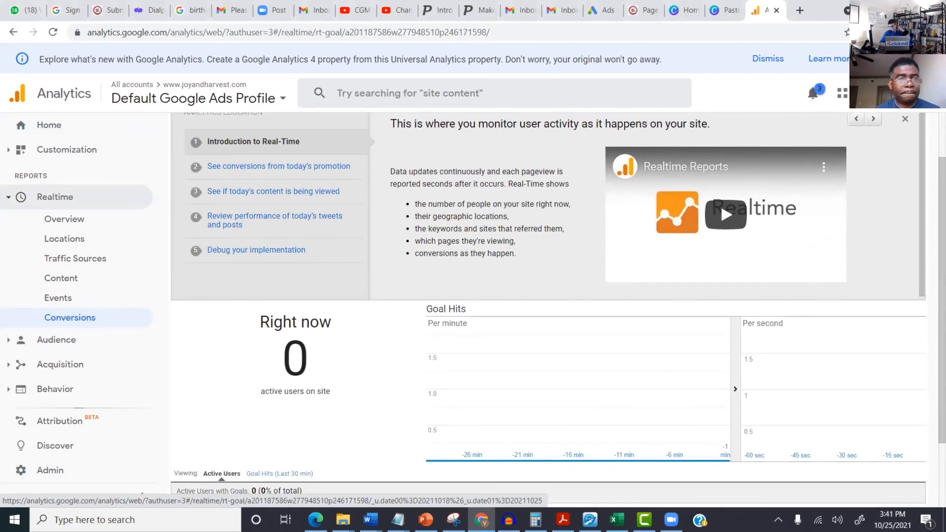
{"action": "scroll", "coordinate": [720, 197], "scroll_direction": "up", "scroll_amount": 2}
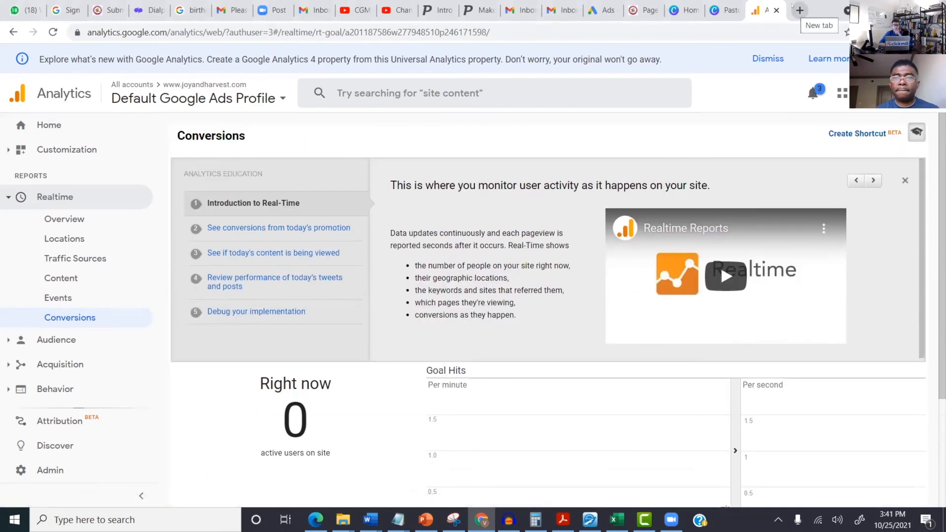
Step: Update the Prayer Guide Thank You Page in WordPress, view it live, then return to Analytics
{"action": "left_click", "coordinate": [643, 10]}
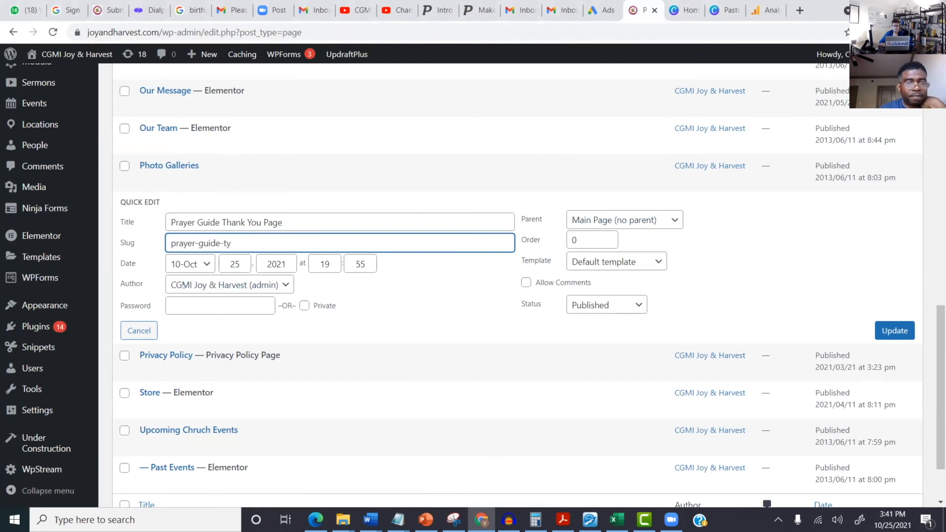
{"action": "left_click", "coordinate": [893, 328]}
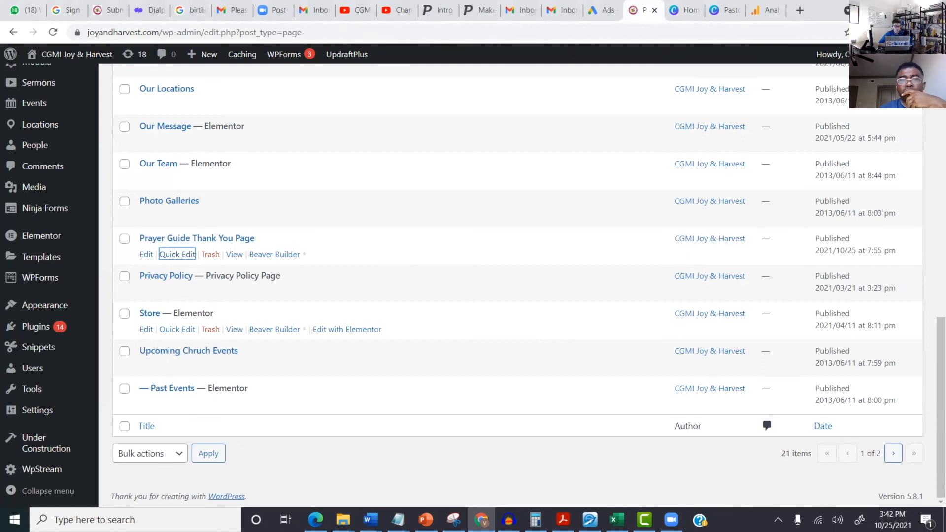
{"action": "left_click", "coordinate": [234, 255]}
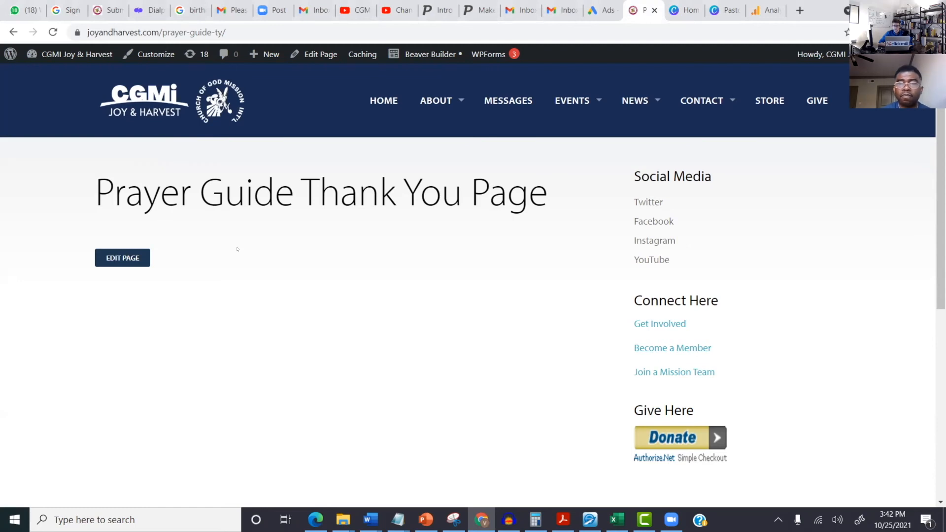
{"action": "mouse_move", "coordinate": [680, 85]}
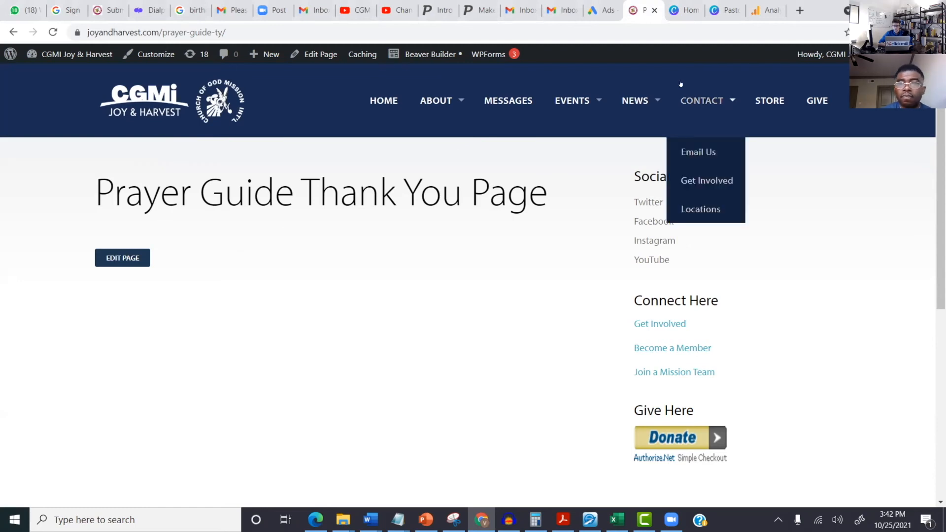
{"action": "left_click", "coordinate": [759, 9]}
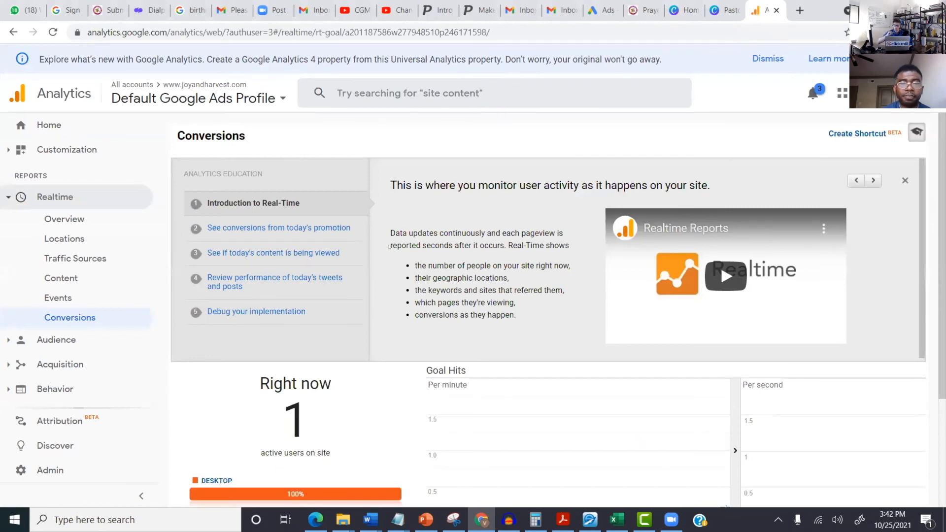
Step: Reload Realtime Conversions to see the Prayer Guide TY goal with 1 user on site
{"action": "scroll", "coordinate": [452, 383], "scroll_direction": "down", "scroll_amount": 3}
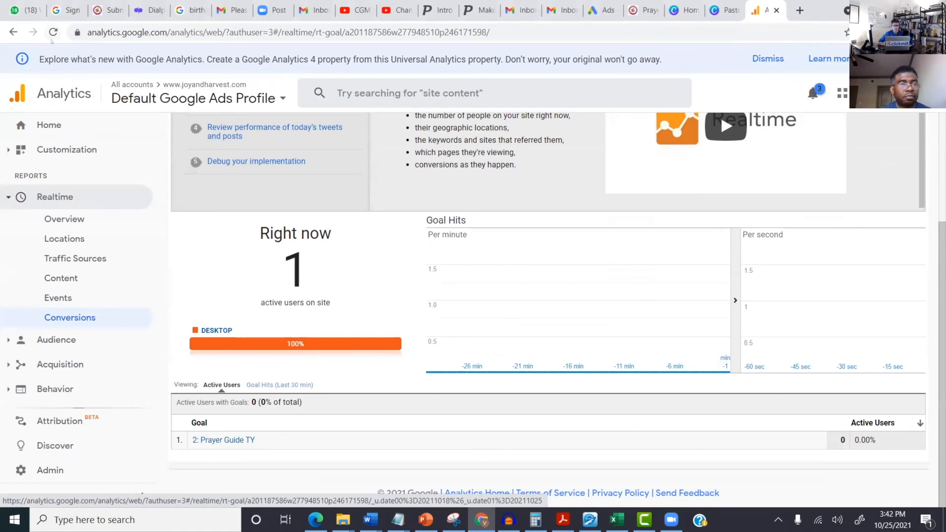
{"action": "left_click", "coordinate": [52, 31]}
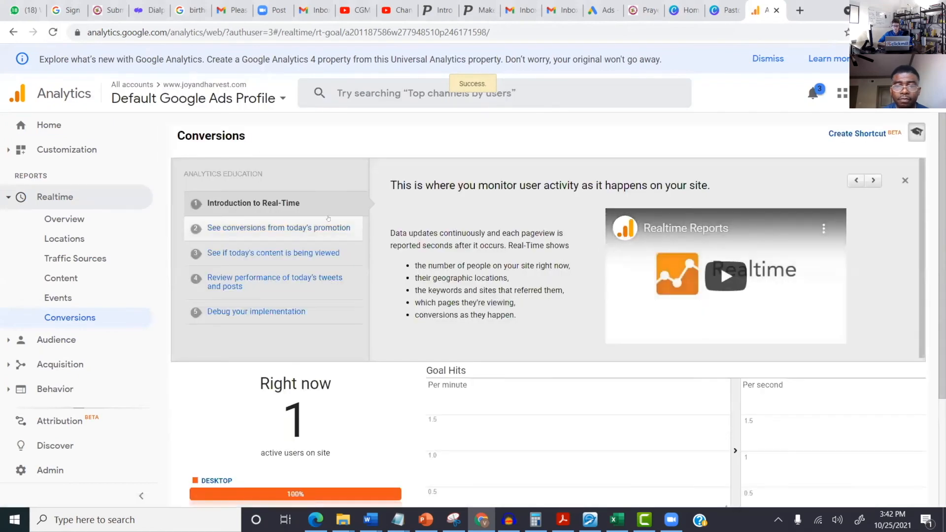
{"action": "scroll", "coordinate": [320, 216], "scroll_direction": "down", "scroll_amount": 3}
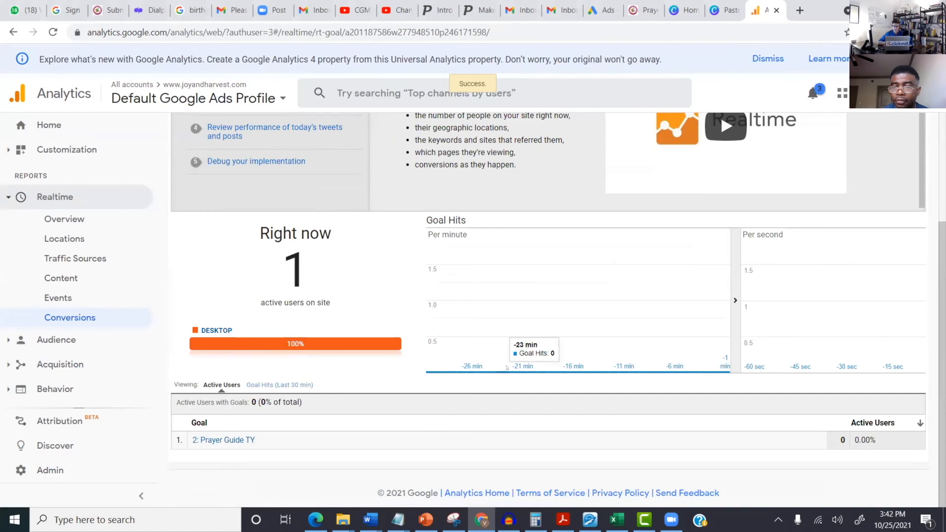
{"action": "mouse_move", "coordinate": [491, 373]}
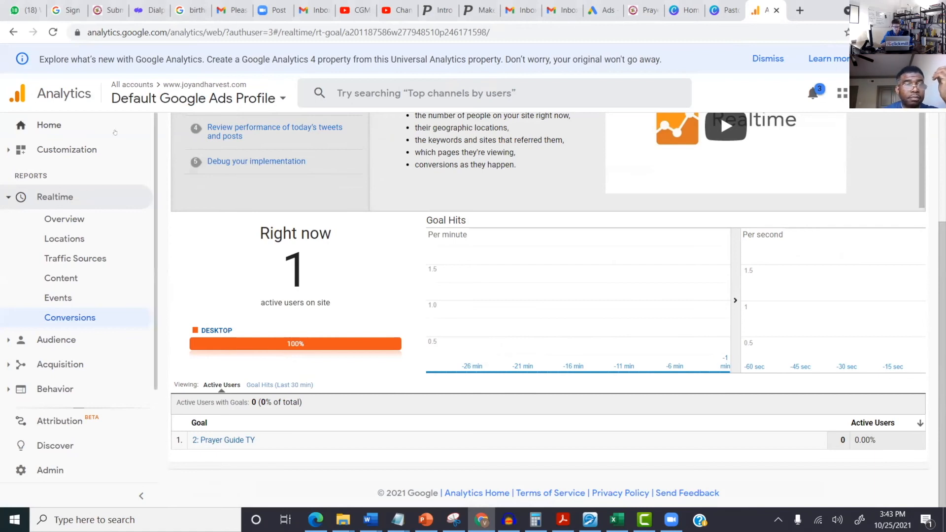
Step: Go to Home and scroll to the goals card listing Home Page and Prayer Guide TY
{"action": "left_click", "coordinate": [49, 125]}
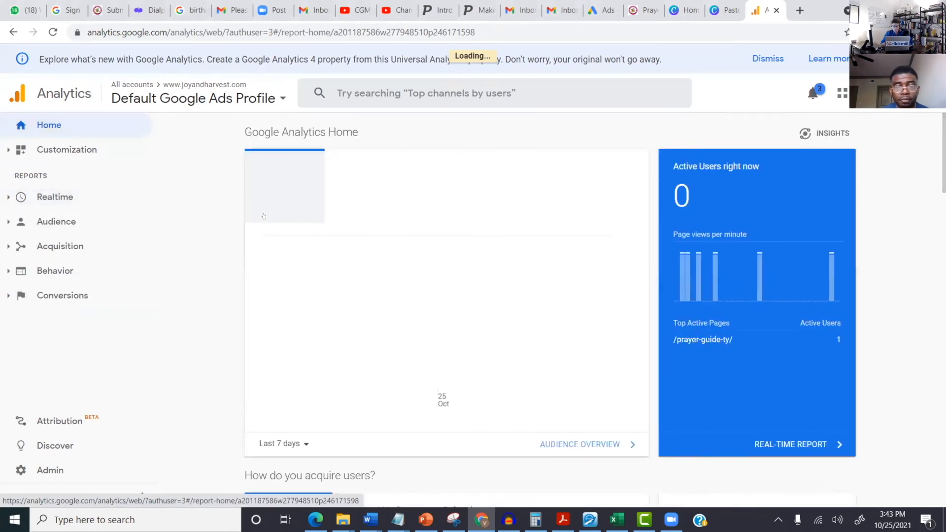
{"action": "scroll", "coordinate": [257, 200], "scroll_direction": "down", "scroll_amount": 20}
{"action": "scroll", "coordinate": [253, 208], "scroll_direction": "down", "scroll_amount": 10}
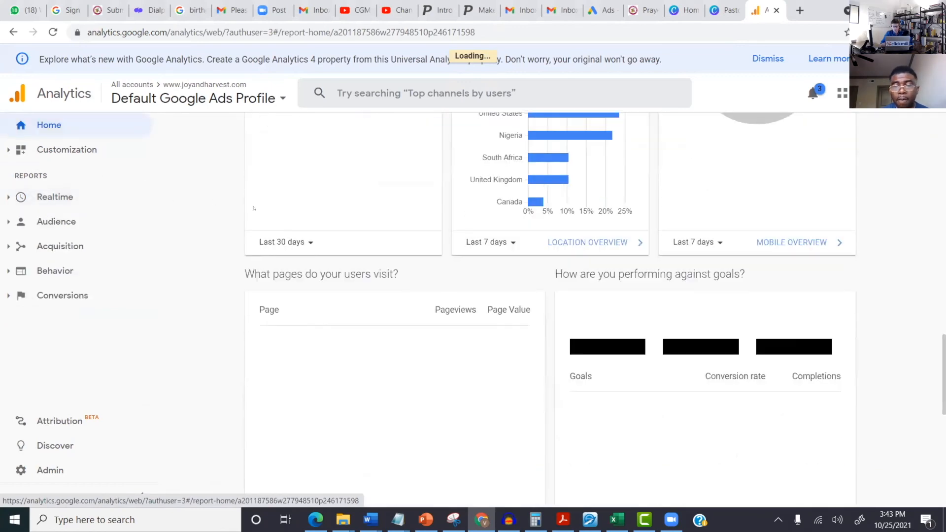
{"action": "scroll", "coordinate": [253, 207], "scroll_direction": "down", "scroll_amount": 3}
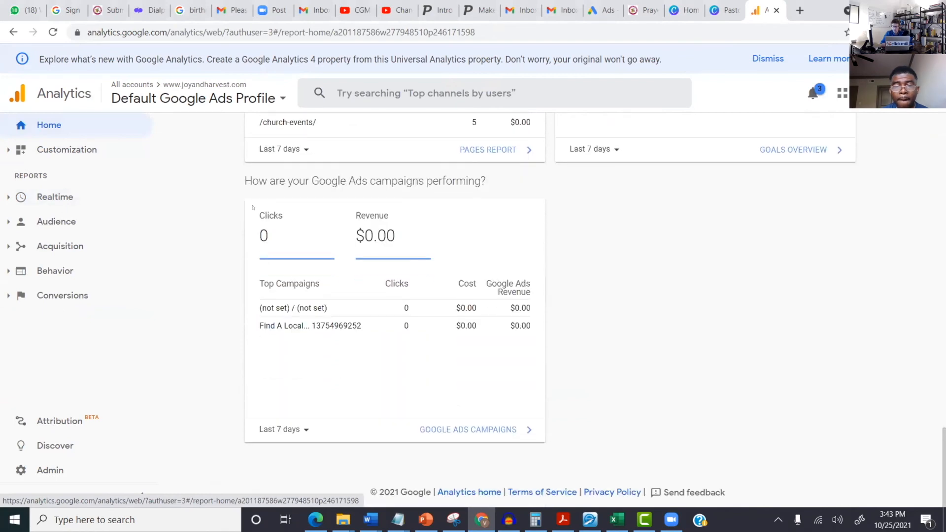
{"action": "scroll", "coordinate": [248, 206], "scroll_direction": "up", "scroll_amount": 9}
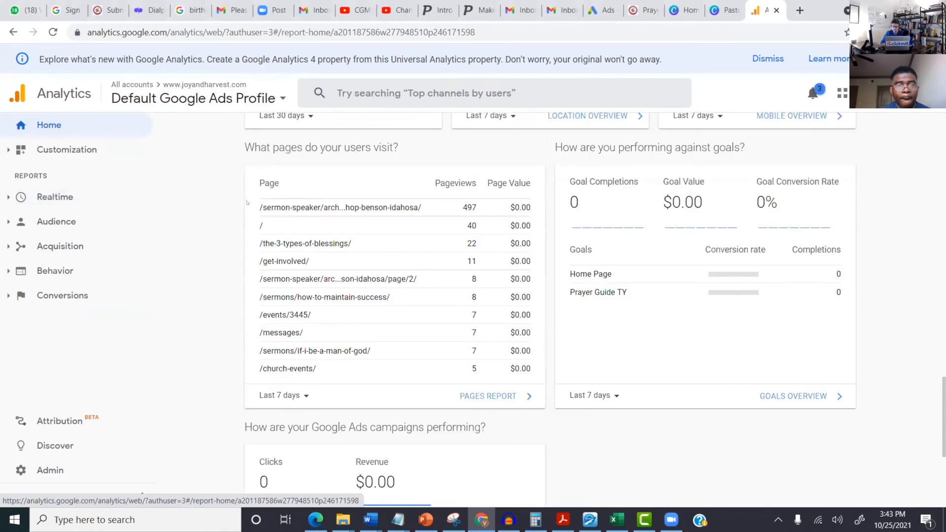
{"action": "scroll", "coordinate": [247, 202], "scroll_direction": "down", "scroll_amount": 4}
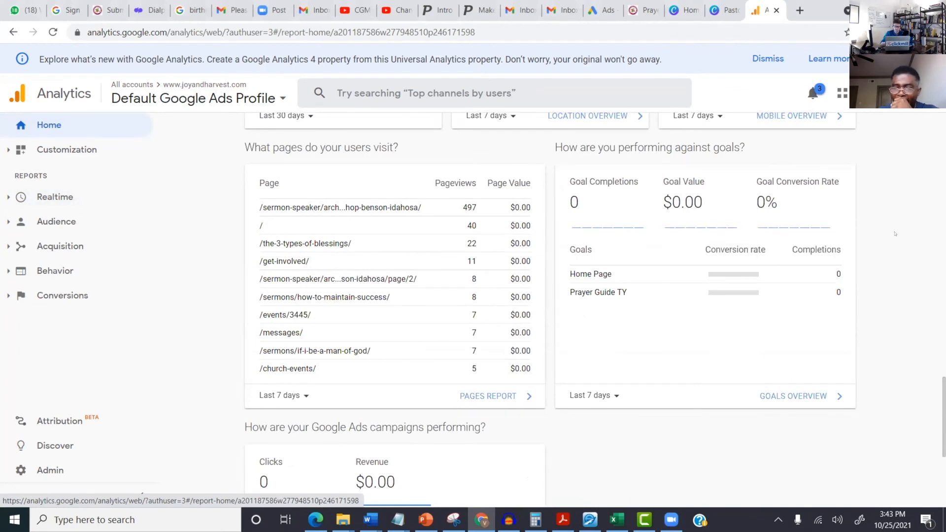
Step: Set the goals card to a custom range of Oct 18 to Oct 25, 2021
{"action": "left_click", "coordinate": [611, 396]}
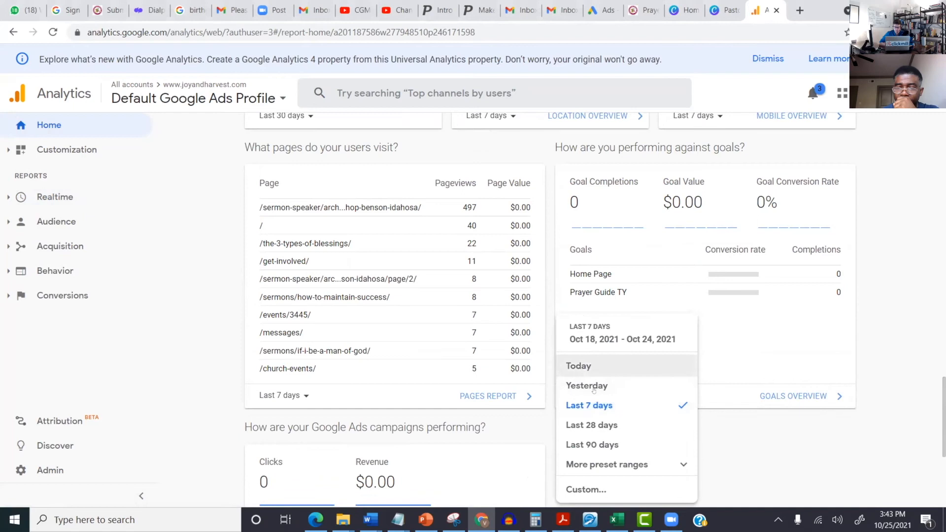
{"action": "key", "text": "Down"}
{"action": "key", "text": "Down"}
{"action": "key", "text": "Down"}
{"action": "key", "text": "Down"}
{"action": "key", "text": "Down"}
{"action": "key", "text": "Down"}
{"action": "key", "text": "Return"}
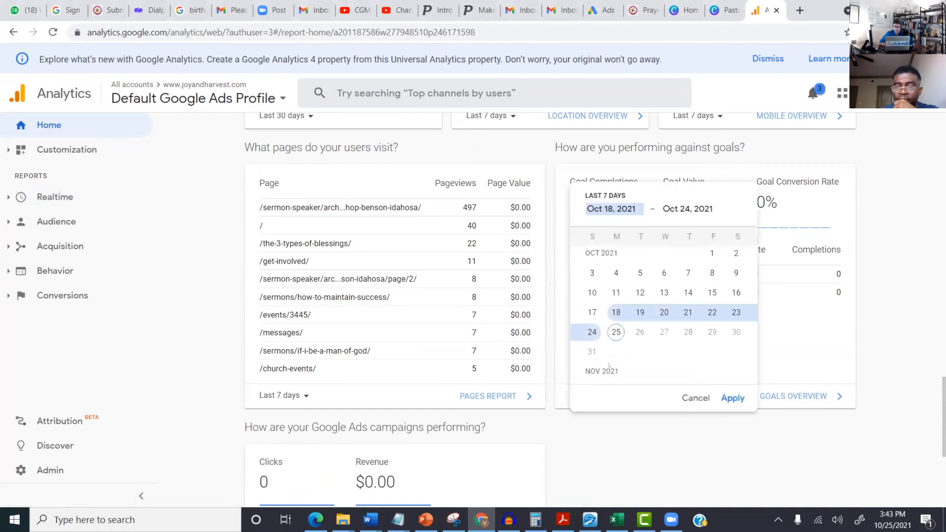
{"action": "left_click", "coordinate": [616, 331]}
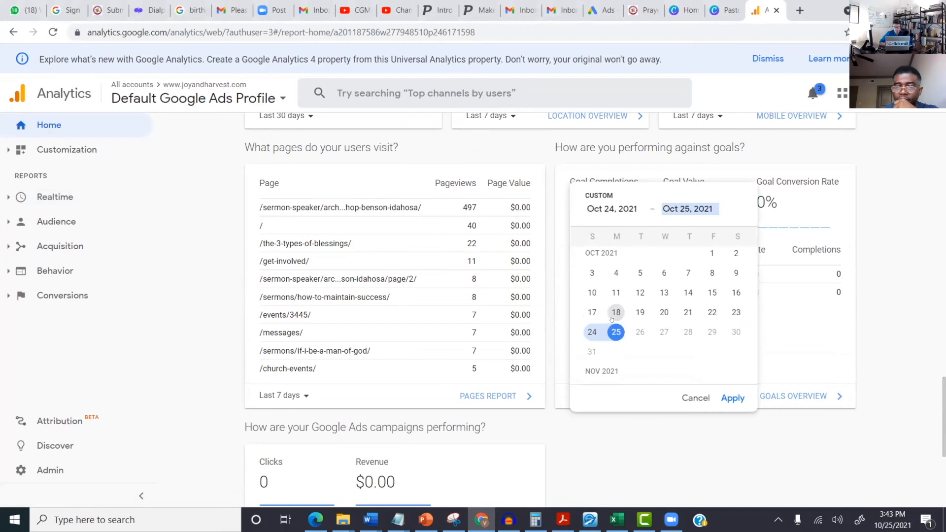
{"action": "left_click", "coordinate": [614, 313]}
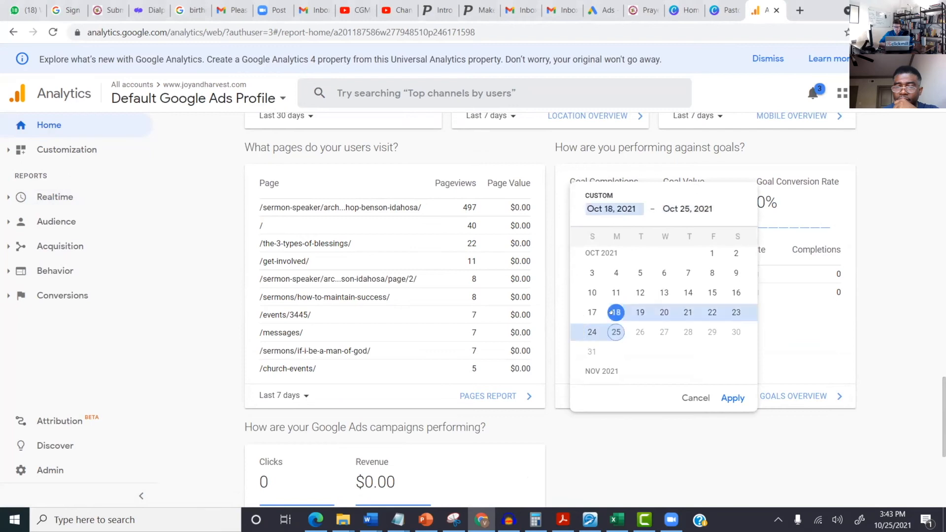
{"action": "left_click", "coordinate": [732, 398]}
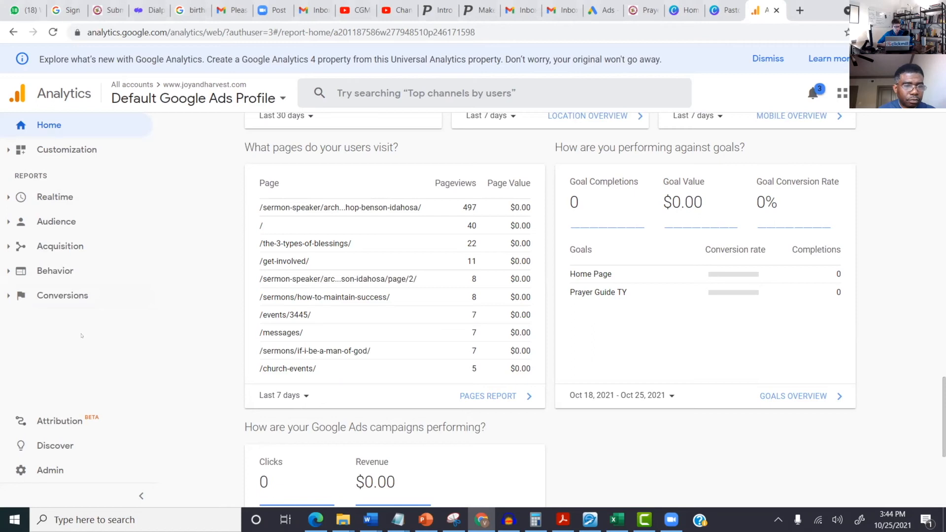
{"action": "left_click", "coordinate": [52, 469]}
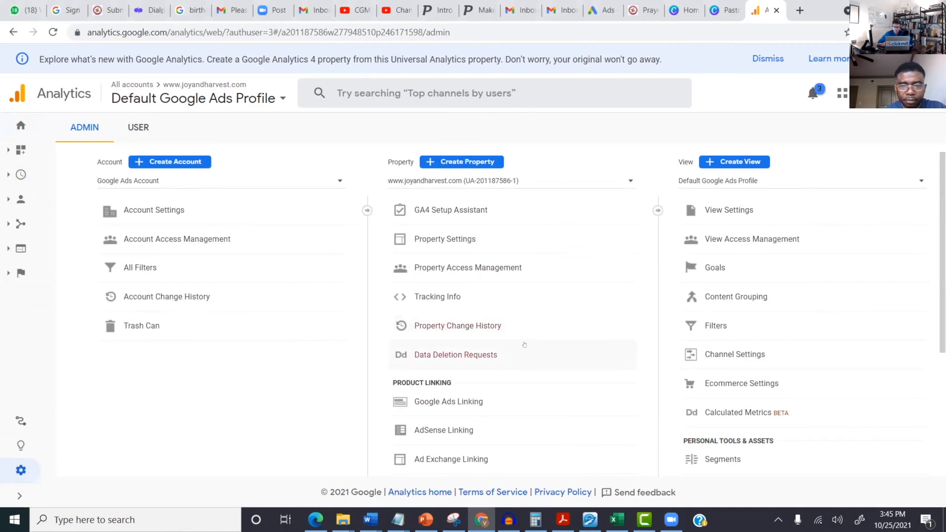
Step: Go to Admin's Google Ads Linking page, which lists one link group with 1 account and 1 view
{"action": "left_click", "coordinate": [477, 401]}
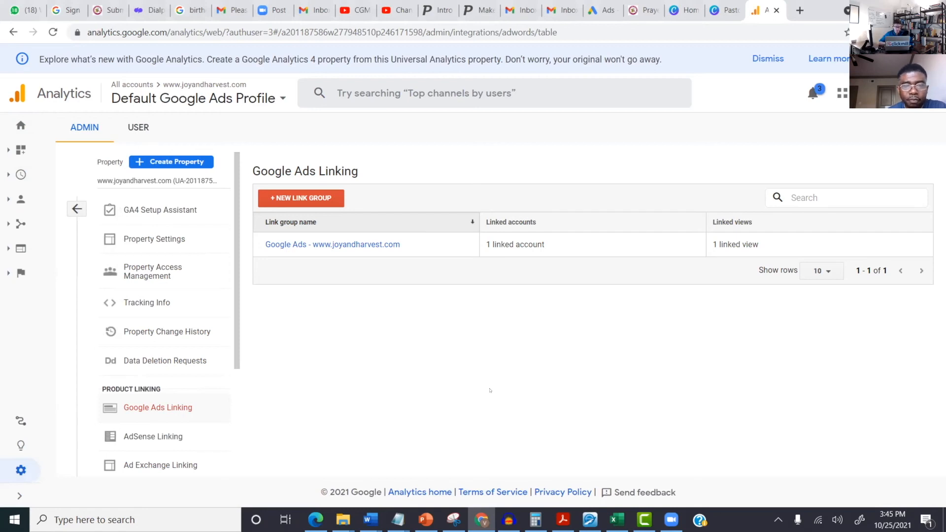
Step: Begin a new Google Ads link group without ticking an account, then switch to the Google Ads tab
{"action": "left_click", "coordinate": [310, 193]}
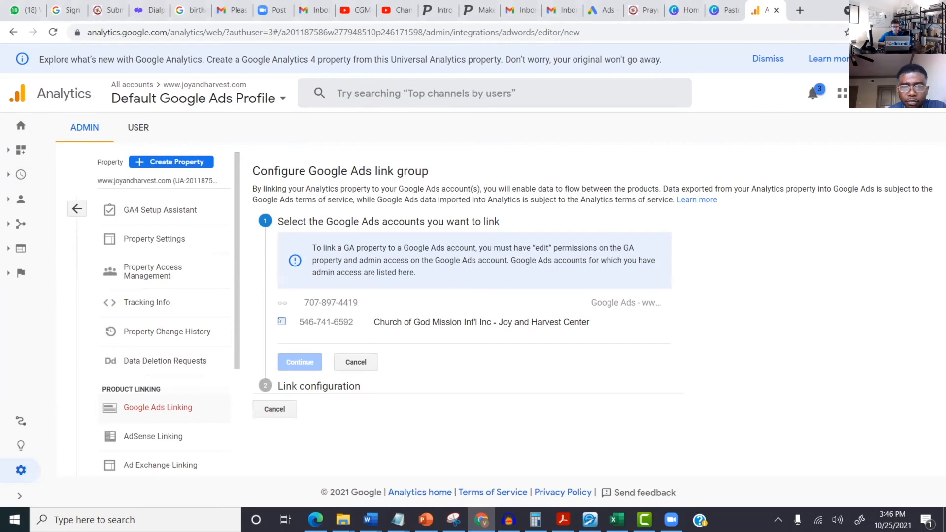
{"action": "left_click_drag", "start_coordinate": [291, 320], "coordinate": [508, 333]}
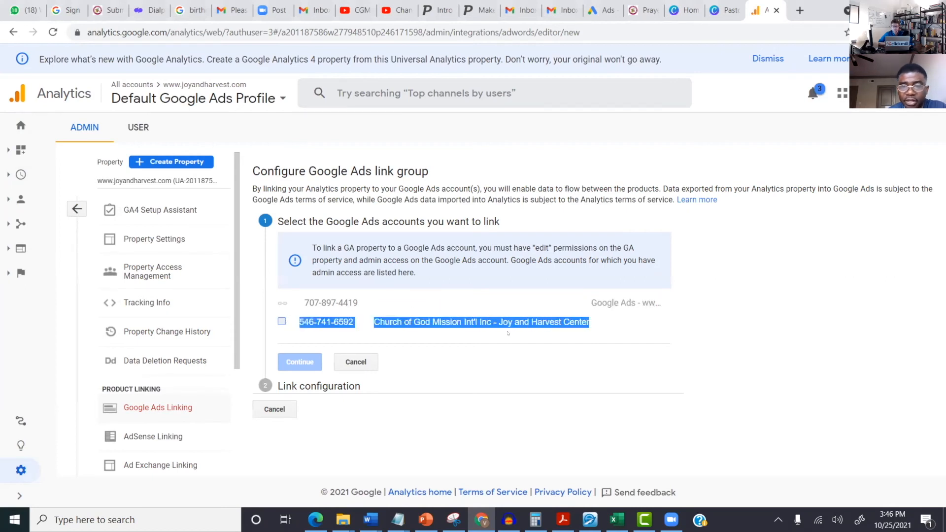
{"action": "left_click", "coordinate": [814, 297]}
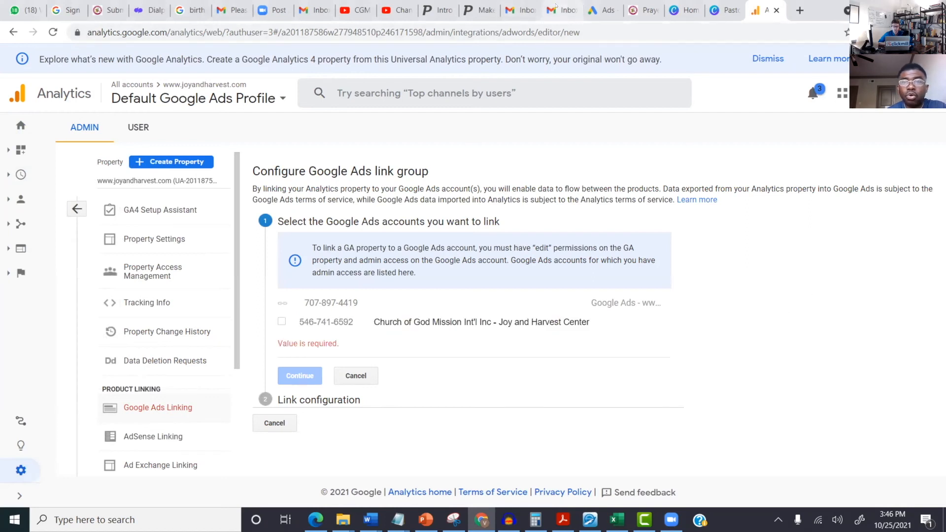
{"action": "left_click", "coordinate": [604, 10]}
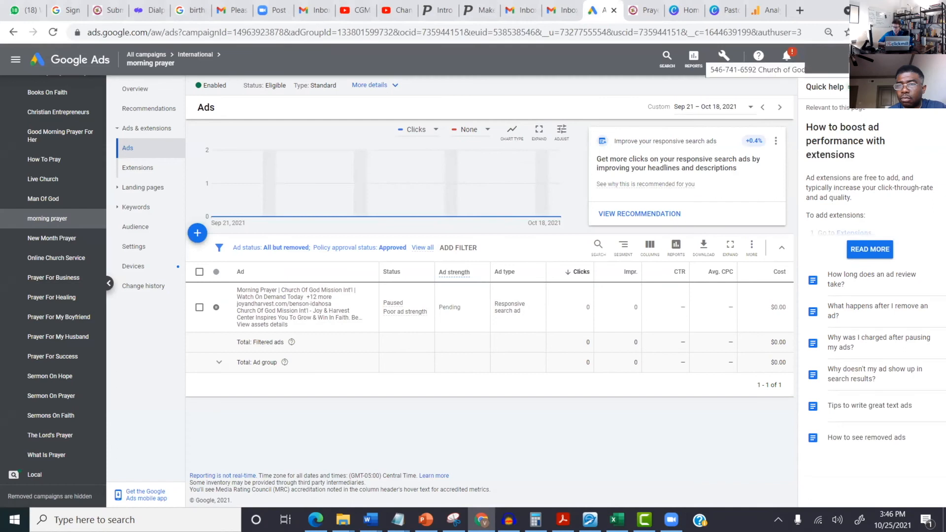
Step: Link the church's Google Ads account without any views, reaching the Success page
{"action": "left_click", "coordinate": [765, 10]}
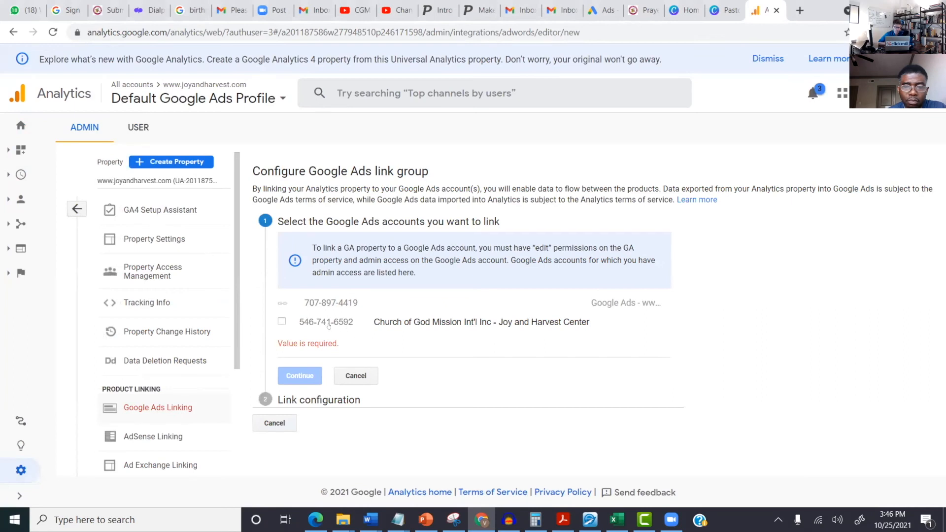
{"action": "left_click", "coordinate": [282, 322]}
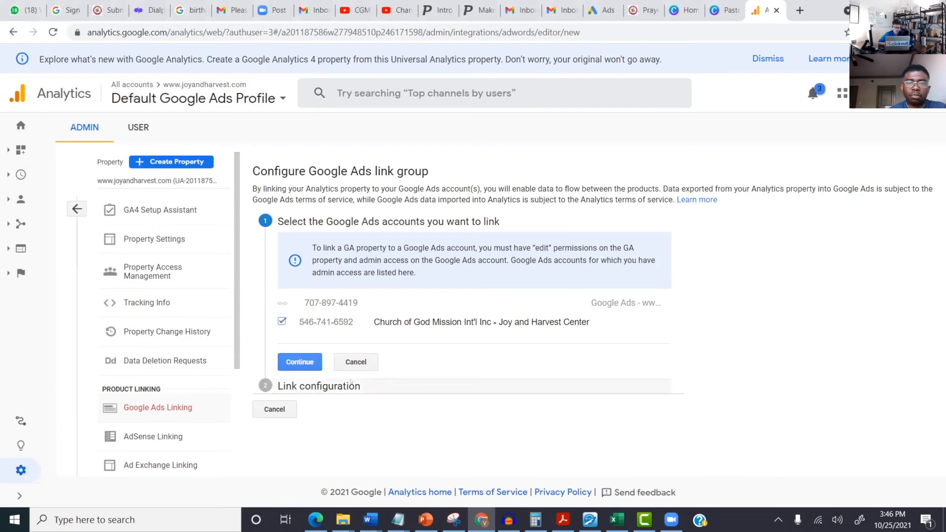
{"action": "left_click", "coordinate": [297, 361]}
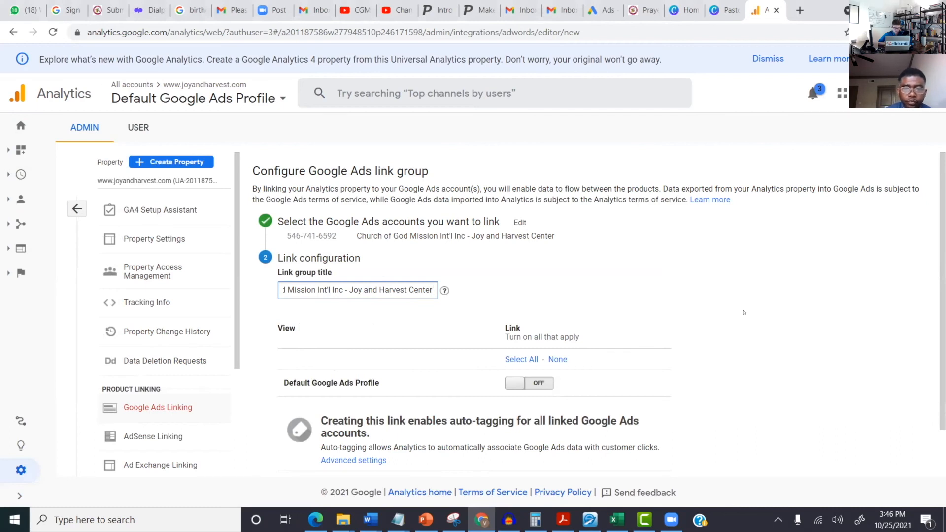
{"action": "scroll", "coordinate": [729, 327], "scroll_direction": "down", "scroll_amount": 1}
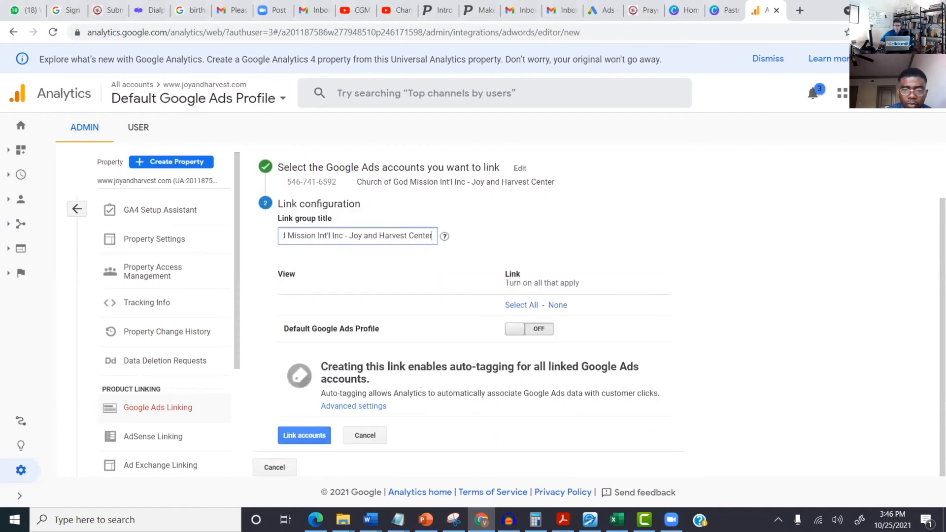
{"action": "left_click", "coordinate": [319, 434]}
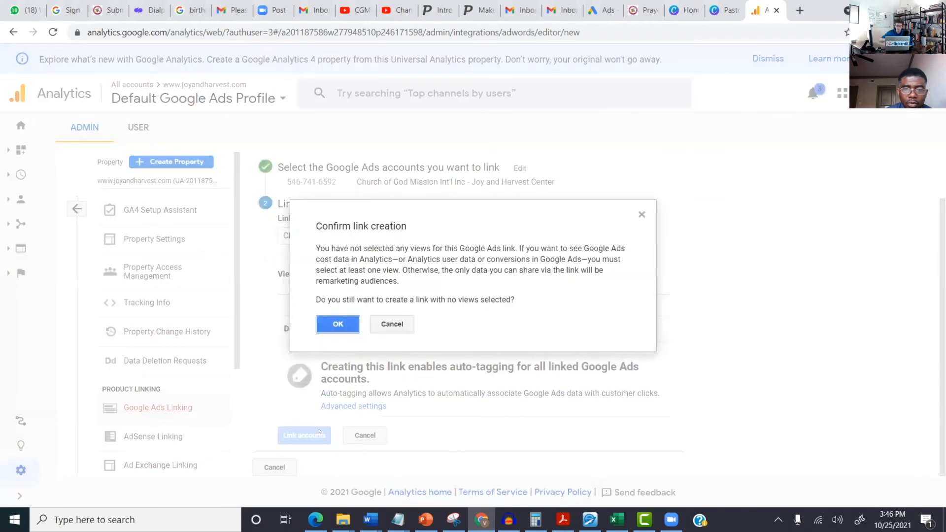
{"action": "left_click", "coordinate": [335, 324]}
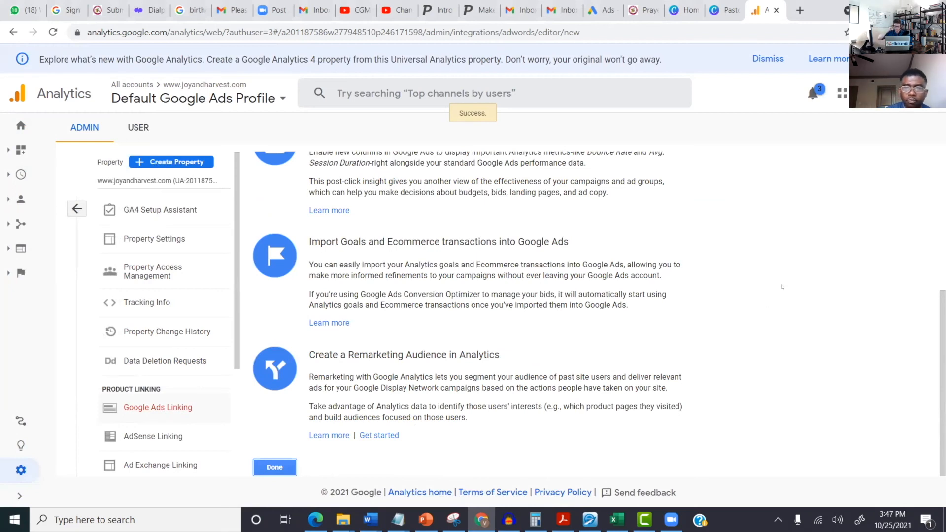
{"action": "scroll", "coordinate": [784, 288], "scroll_direction": "up", "scroll_amount": 5}
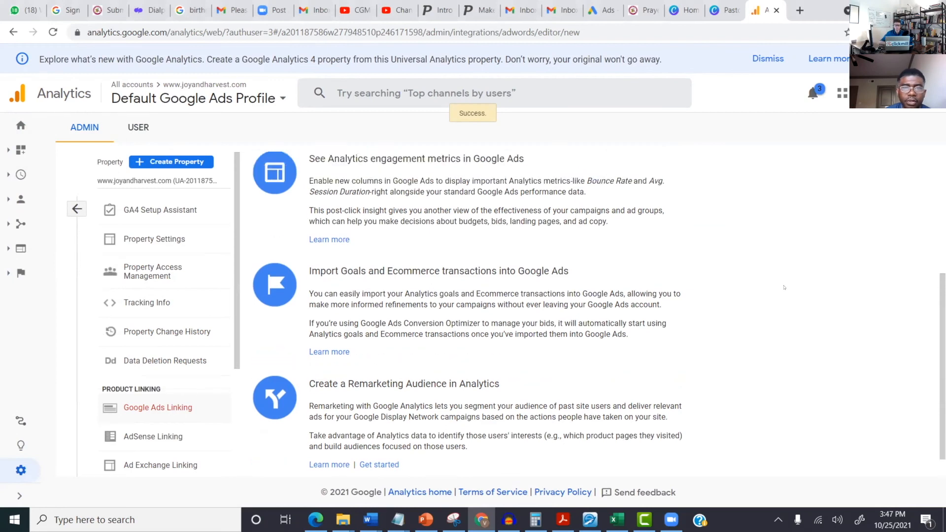
{"action": "scroll", "coordinate": [783, 288], "scroll_direction": "down", "scroll_amount": 5}
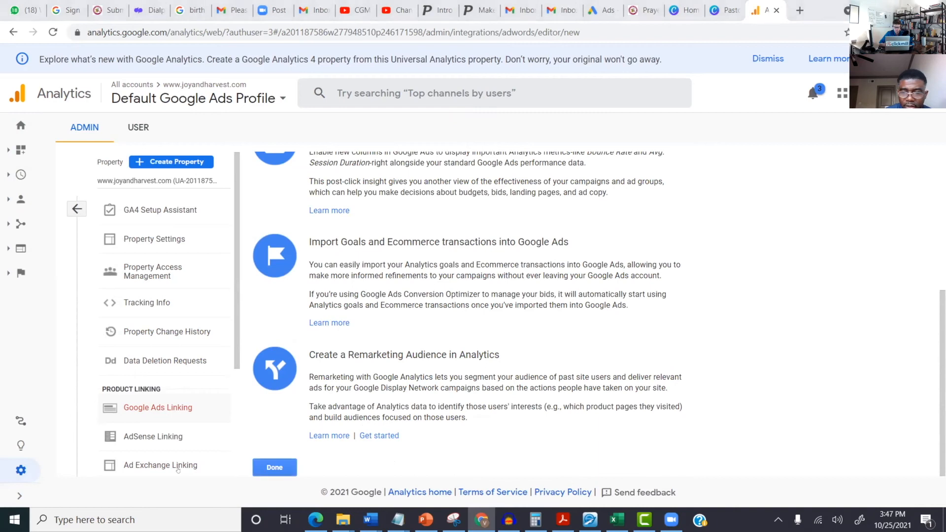
Step: Close the setup to list both link groups, then return to the Google Ads ads page
{"action": "left_click", "coordinate": [279, 468]}
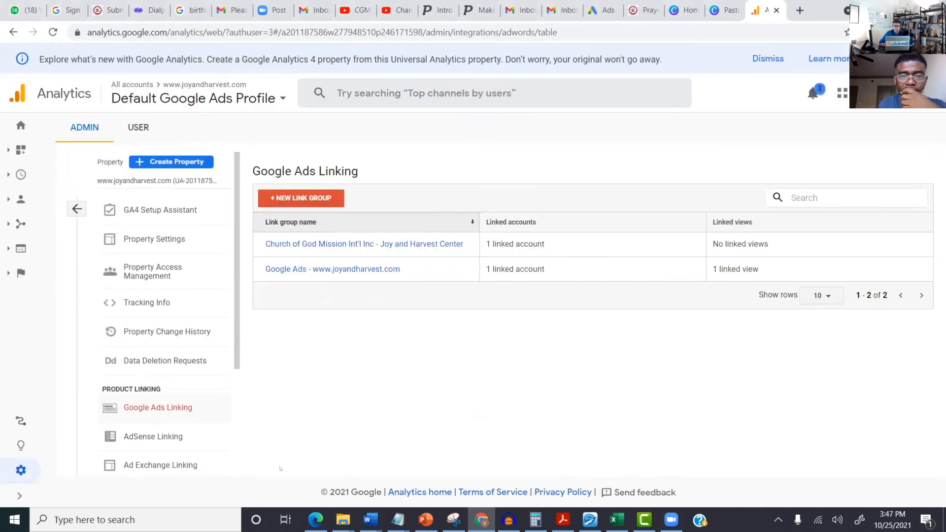
{"action": "left_click", "coordinate": [602, 10]}
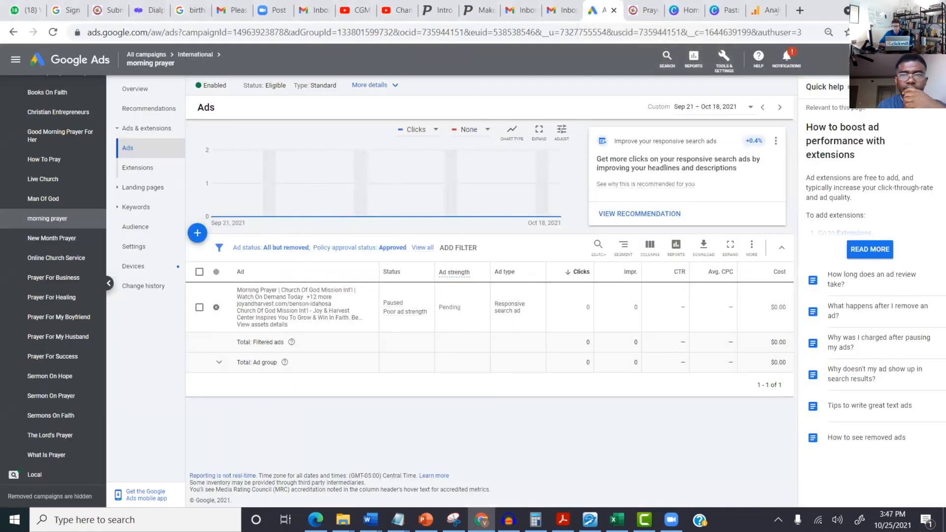
Step: Check that the Google Analytics (UA) link shows joyandharvest.com with 0 goals, then return to Analytics
{"action": "left_click", "coordinate": [715, 58]}
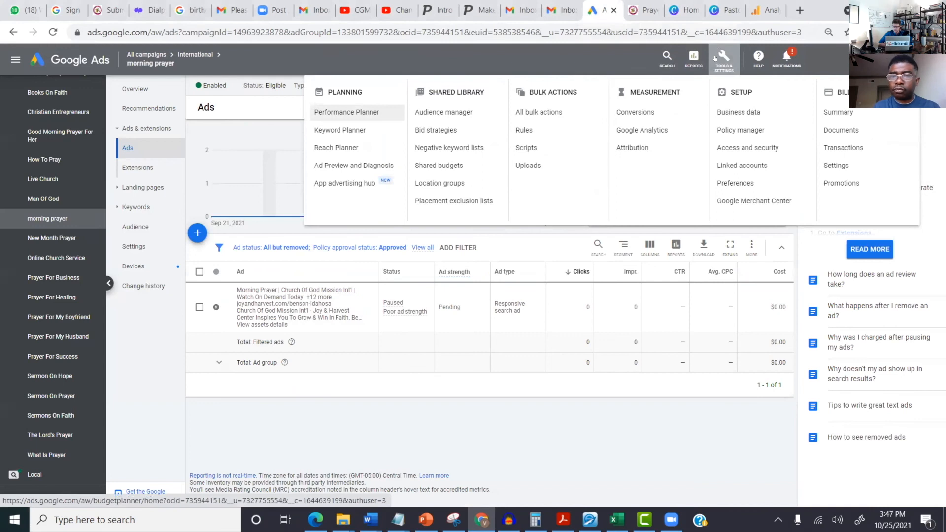
{"action": "left_click", "coordinate": [745, 168]}
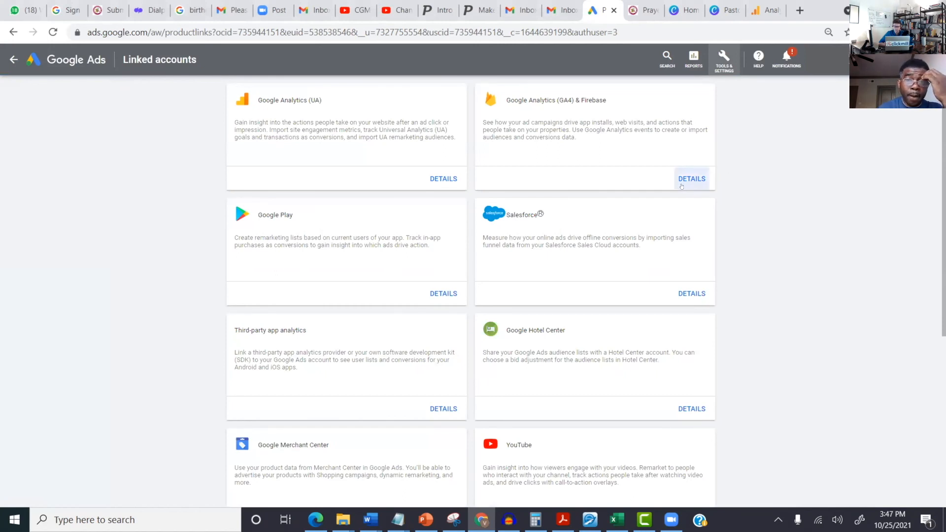
{"action": "left_click", "coordinate": [450, 179]}
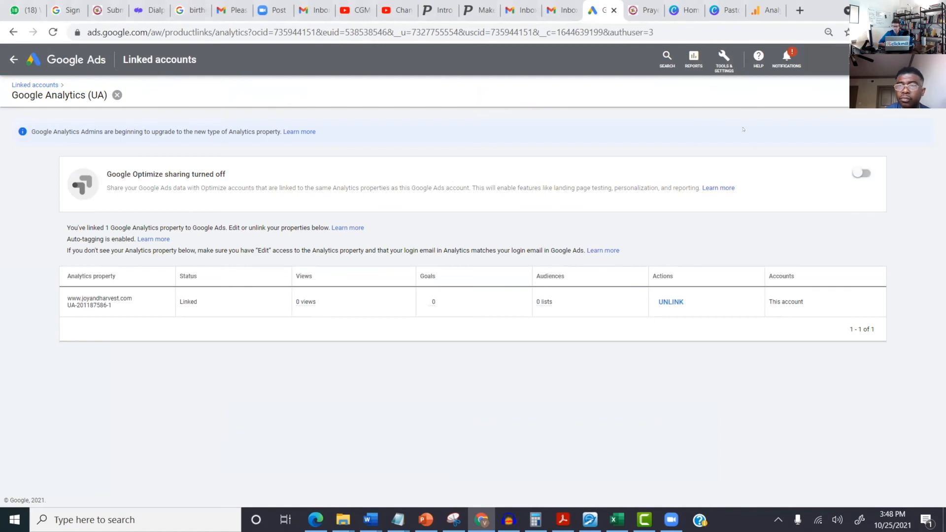
{"action": "left_click", "coordinate": [752, 18]}
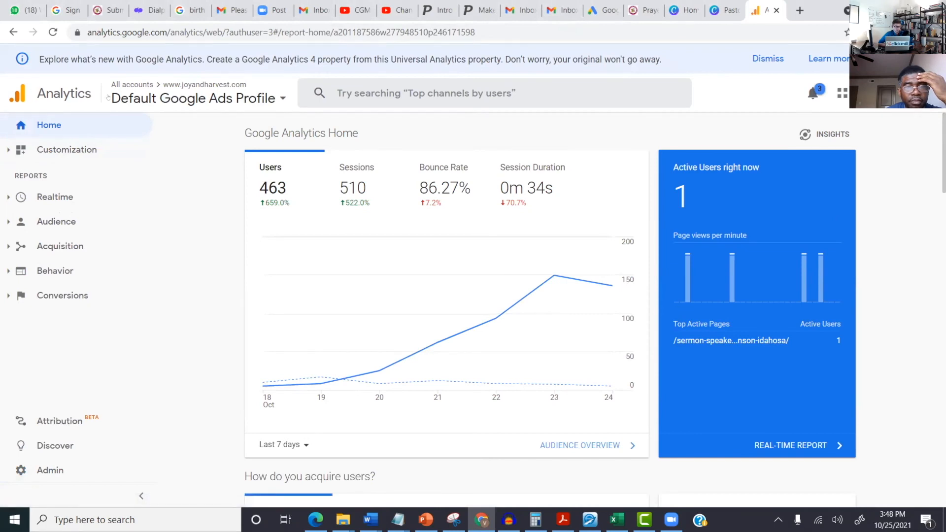
Step: Review the selected Analytics account, property and view, then go back to the Google Ads link details
{"action": "left_click", "coordinate": [184, 99]}
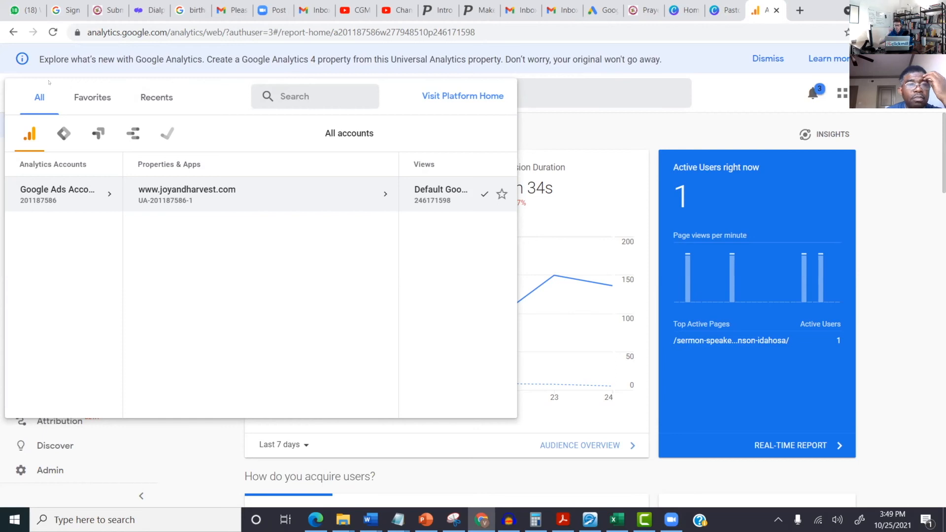
{"action": "left_click", "coordinate": [601, 10]}
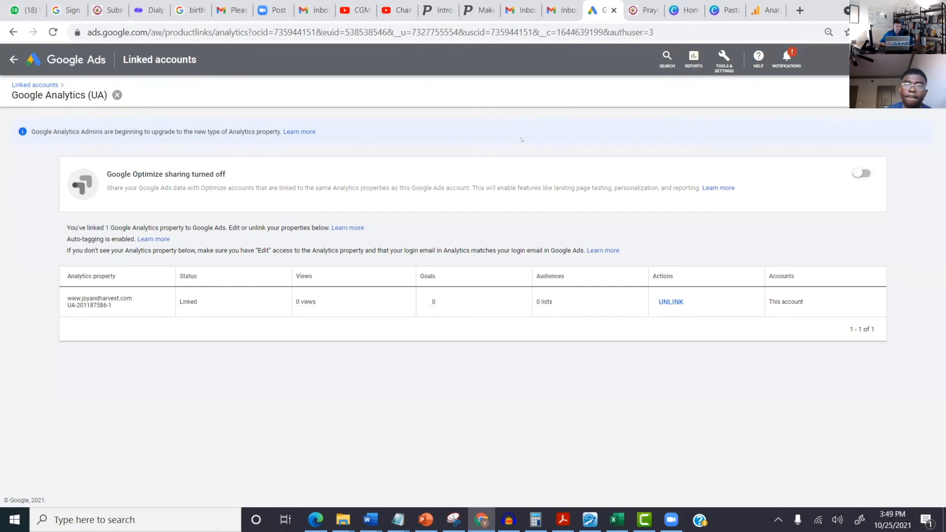
Step: Try a Google Analytics (UA) conversion import, find no goals, and exit to Conversion actions
{"action": "left_click", "coordinate": [722, 60]}
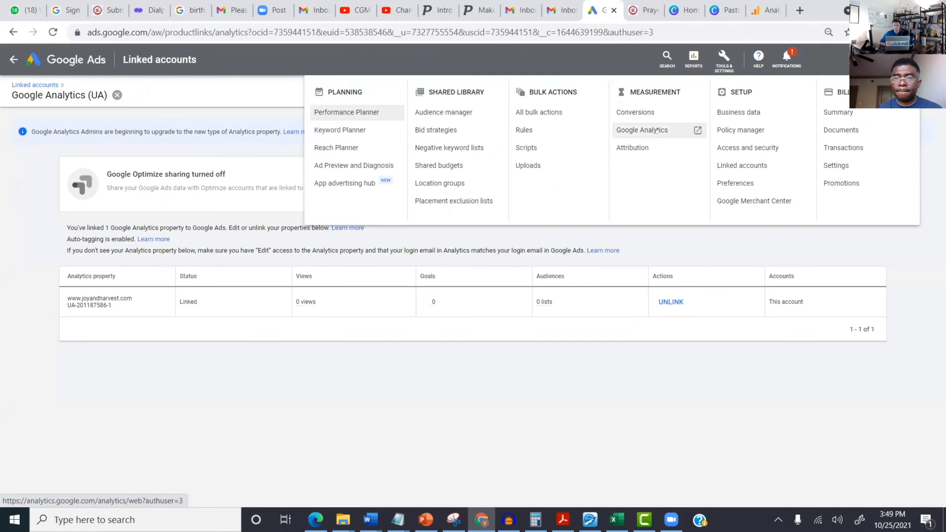
{"action": "left_click", "coordinate": [651, 113]}
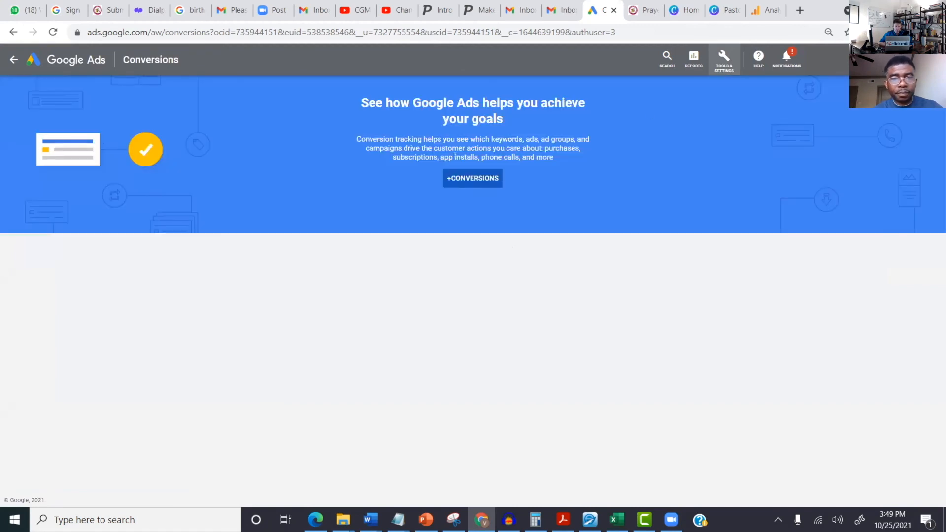
{"action": "left_click", "coordinate": [460, 182]}
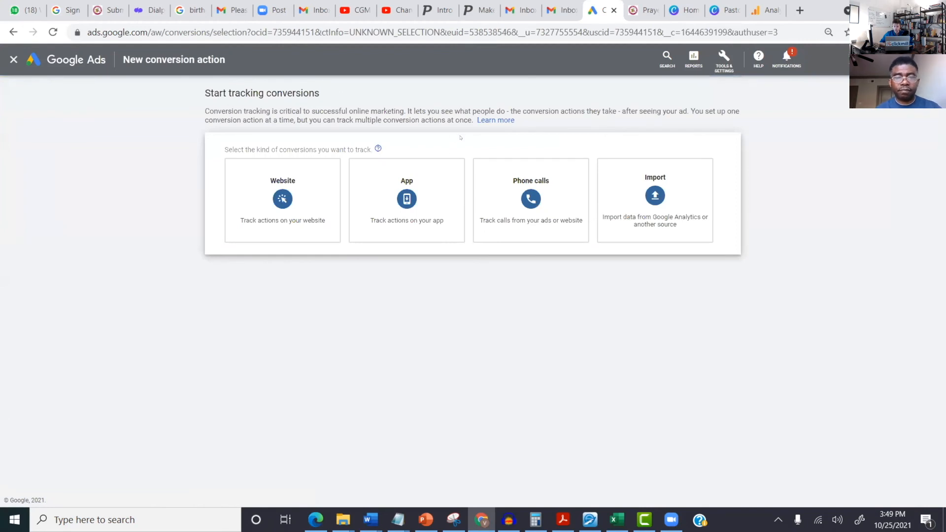
{"action": "left_click", "coordinate": [658, 202]}
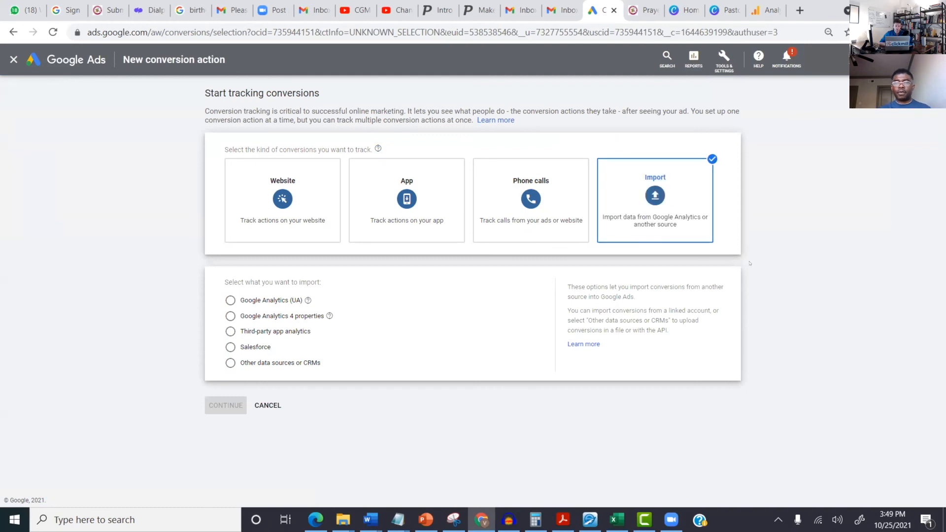
{"action": "left_click", "coordinate": [230, 300]}
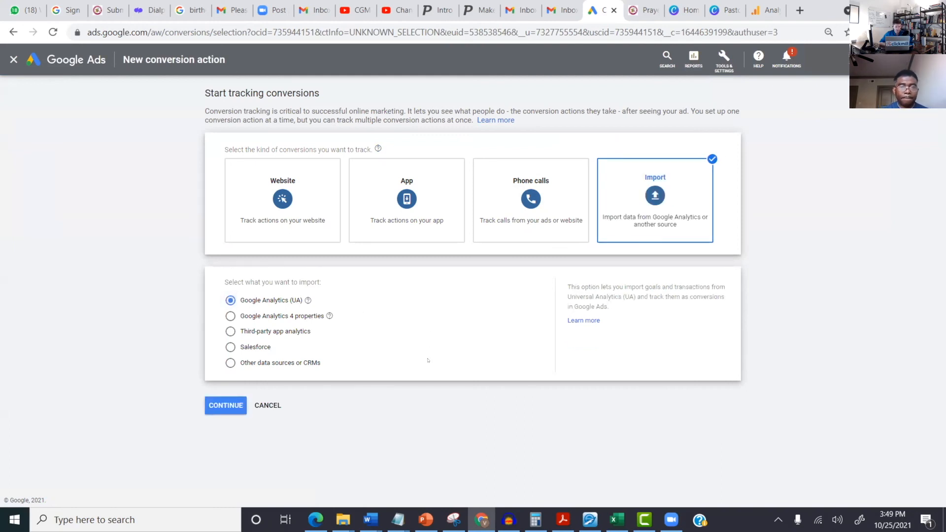
{"action": "left_click", "coordinate": [217, 406]}
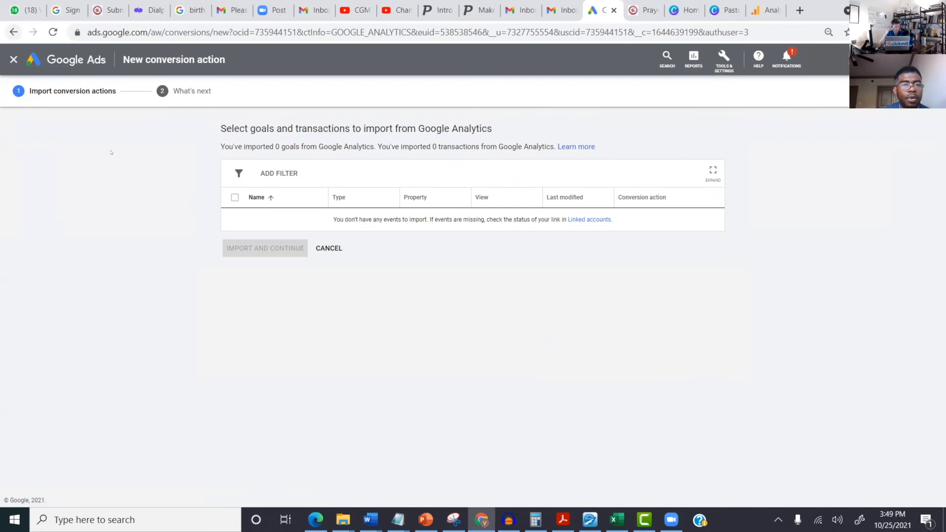
{"action": "left_click", "coordinate": [11, 59]}
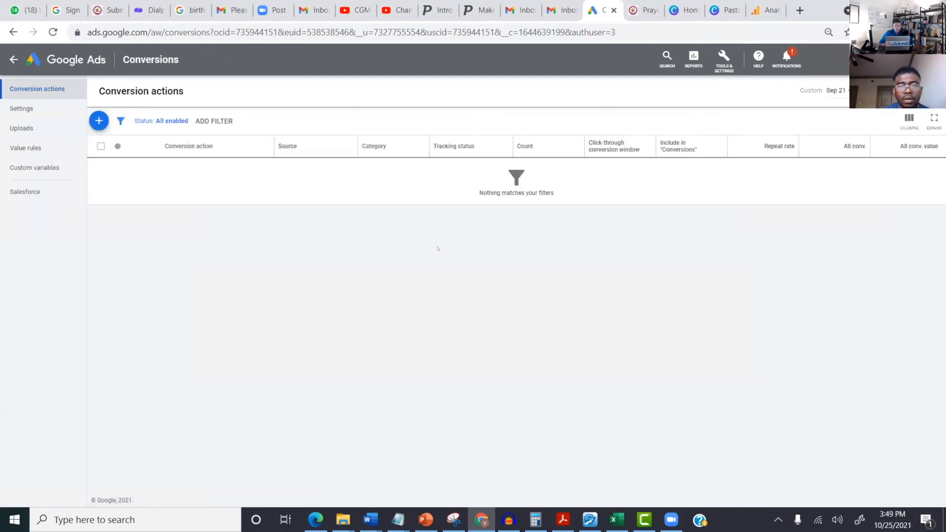
Step: Reload and retry the Google Analytics (UA) import, still 0 goals and 0 transactions, then check notifications
{"action": "left_click", "coordinate": [50, 30]}
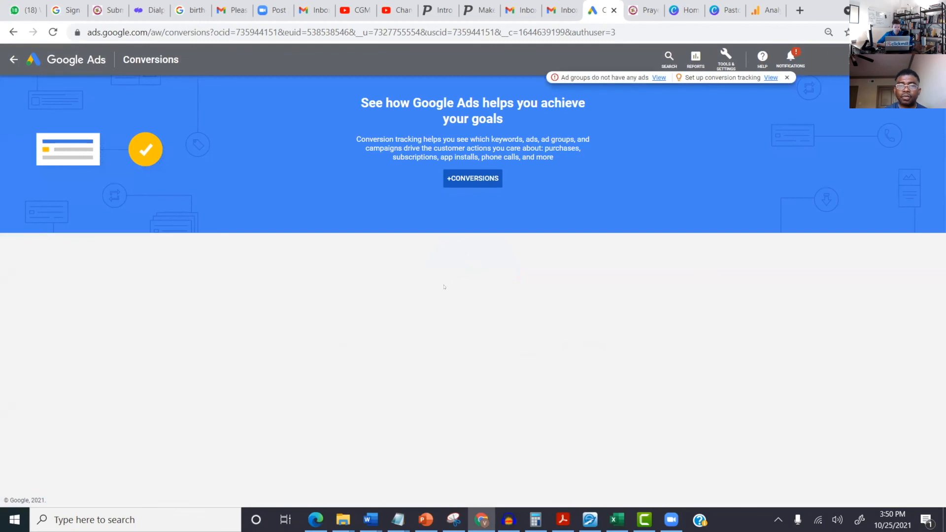
{"action": "left_click", "coordinate": [474, 178]}
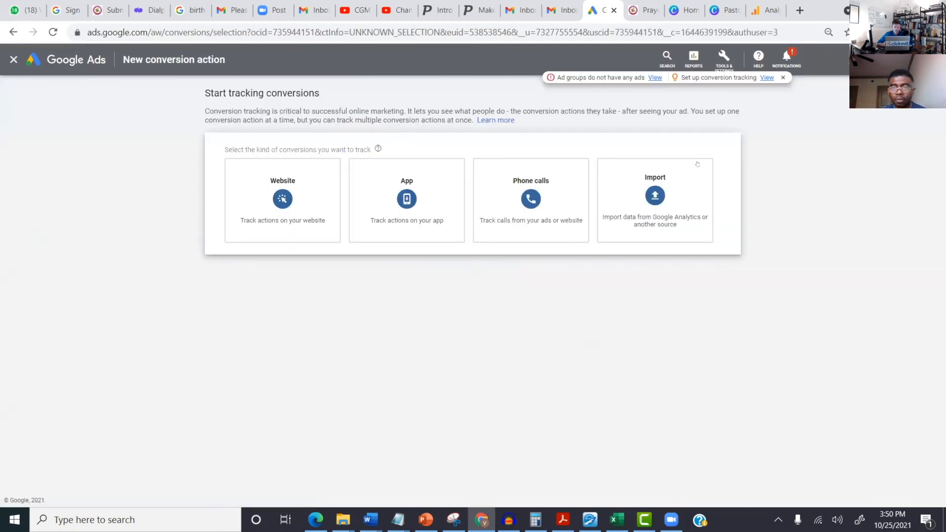
{"action": "left_click", "coordinate": [643, 196]}
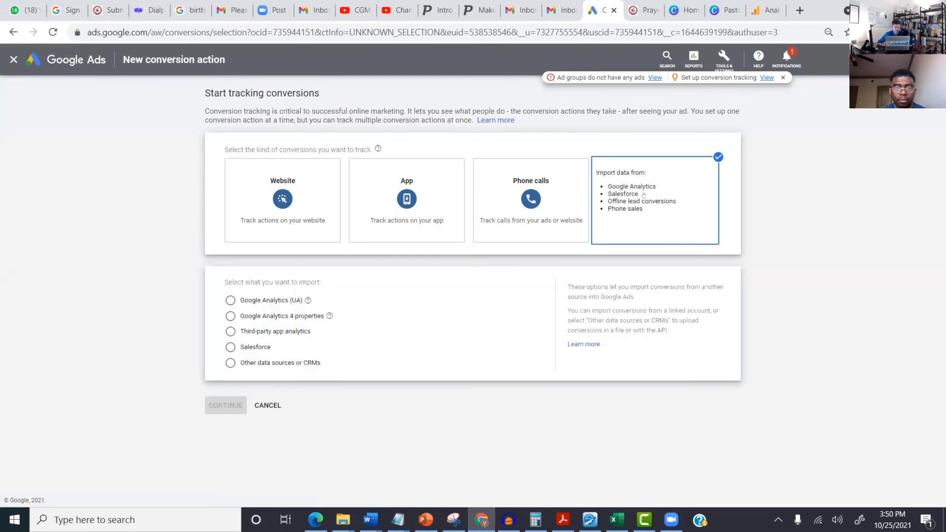
{"action": "left_click", "coordinate": [271, 302]}
{"action": "left_click", "coordinate": [226, 405]}
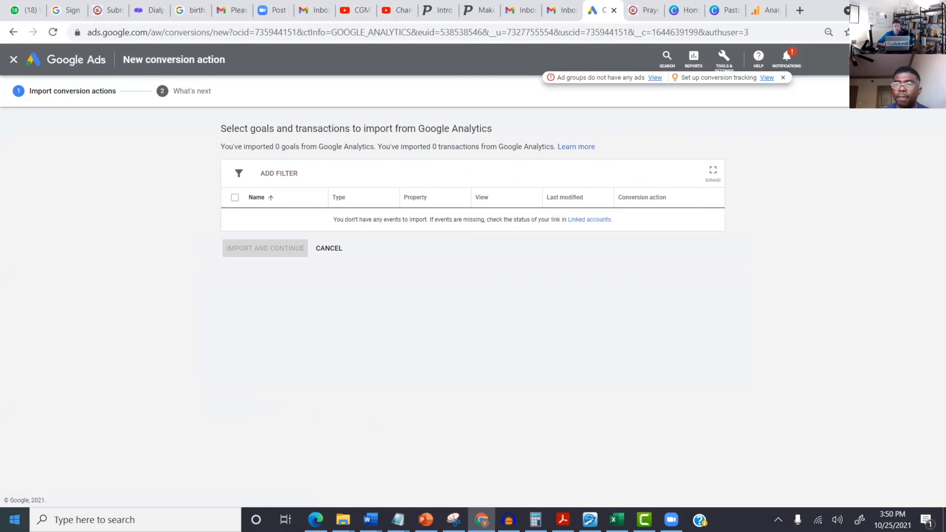
{"action": "left_click", "coordinate": [785, 54]}
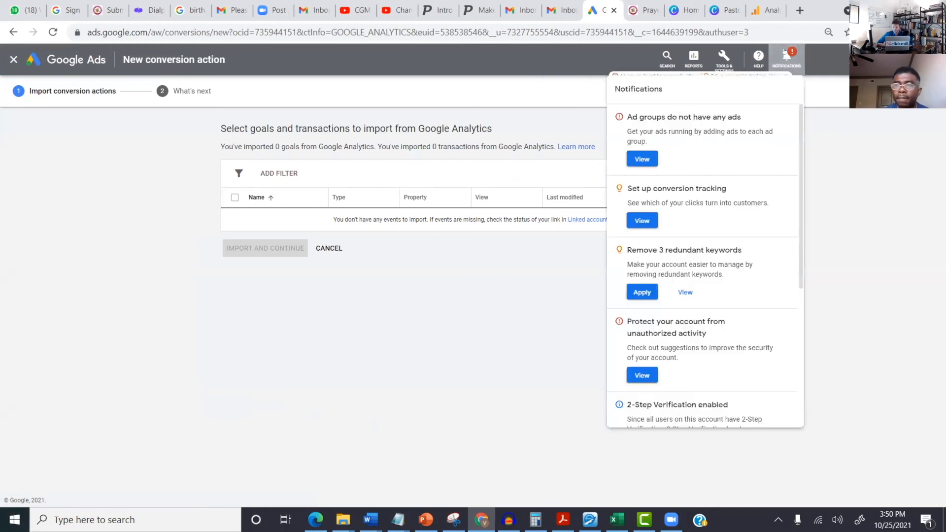
{"action": "left_click", "coordinate": [785, 54]}
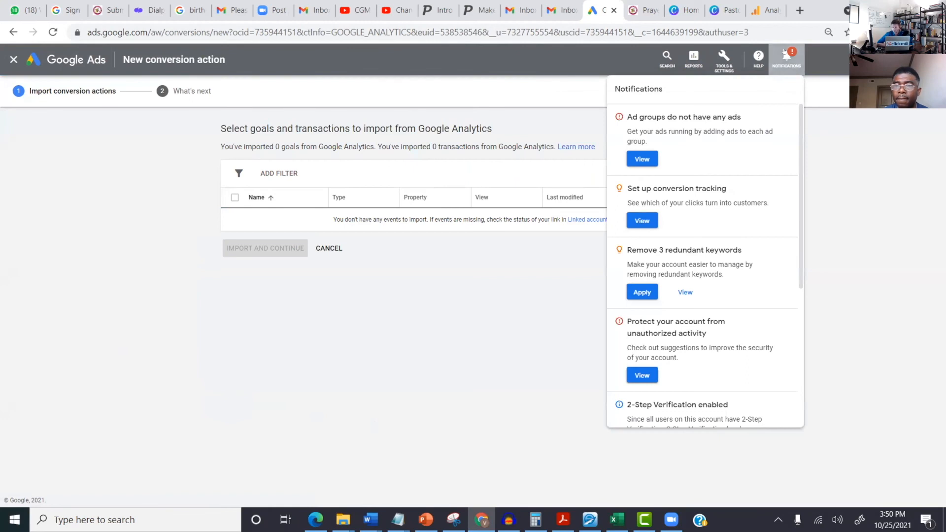
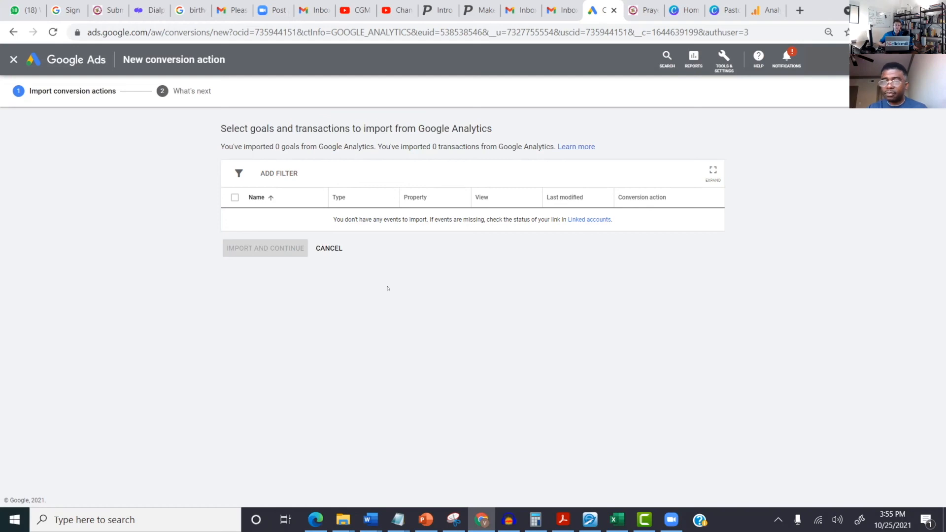
Step: Start a new Chrome tab and focus its Google search box
{"action": "left_click", "coordinate": [800, 10]}
{"action": "left_click", "coordinate": [384, 247]}
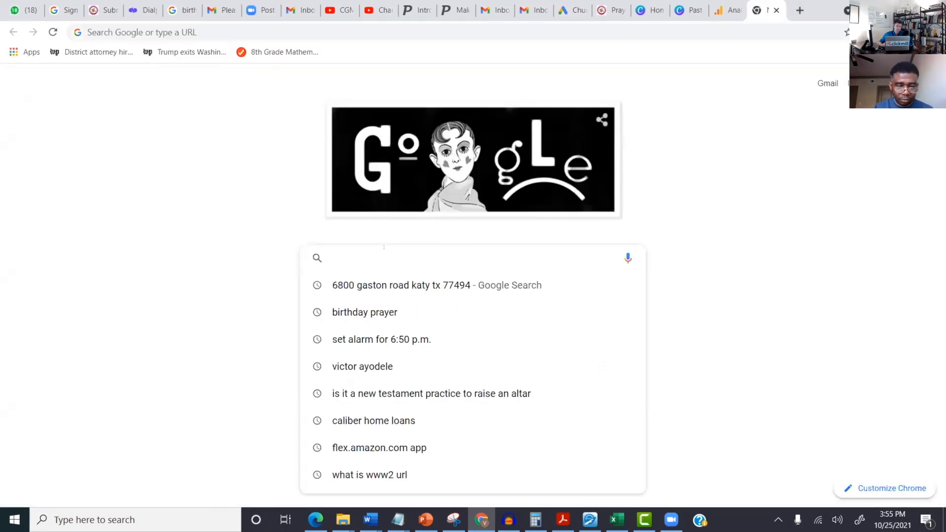
Step: Search Google for 'hubspot' from the 'hubsto' suggestion, then replace the query with 'active cam'
{"action": "type", "text": "hubs"}
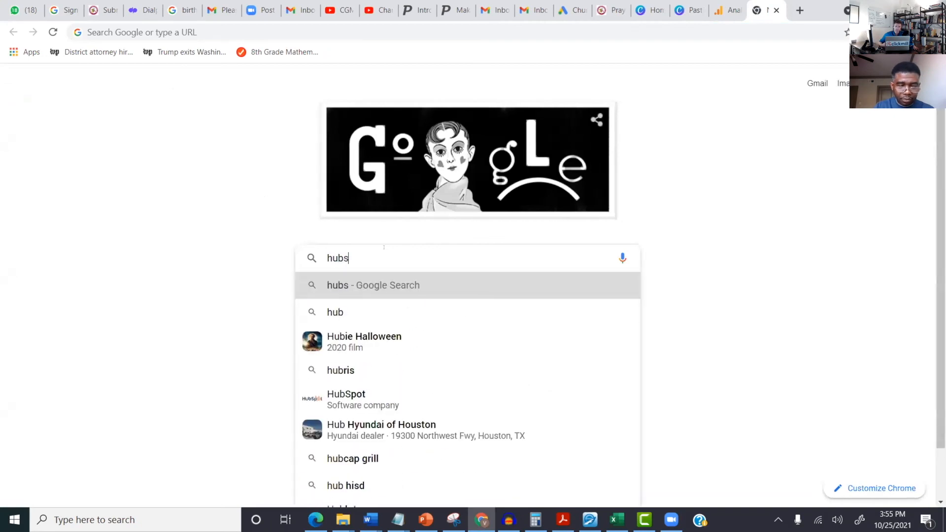
{"action": "type", "text": "to"}
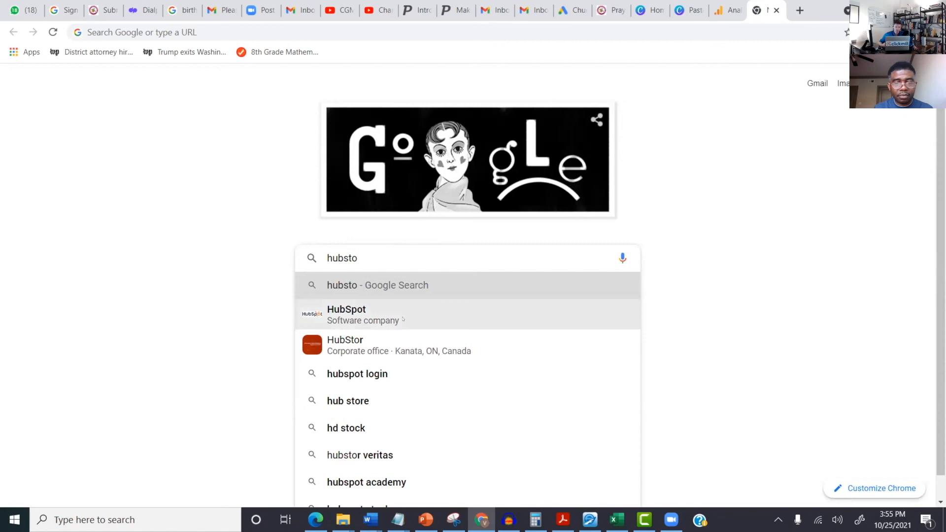
{"action": "key", "text": "Down"}
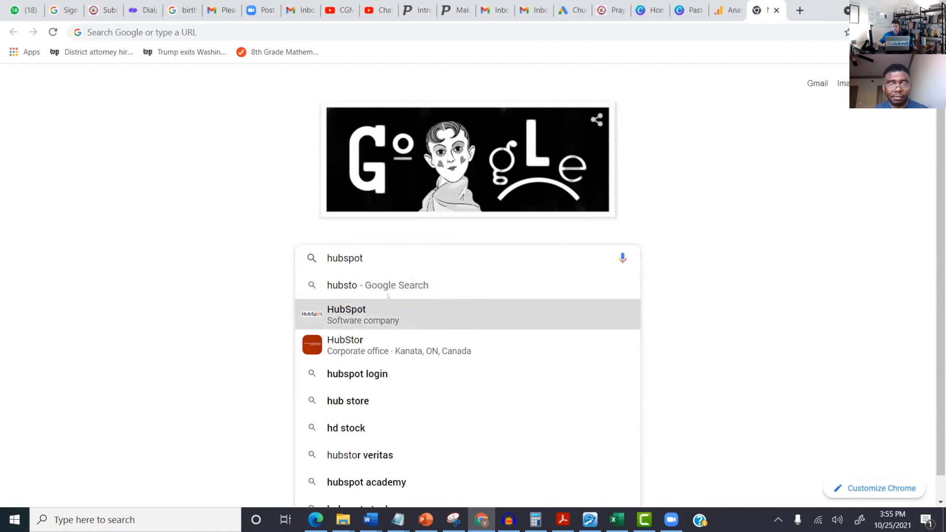
{"action": "left_click", "coordinate": [382, 312]}
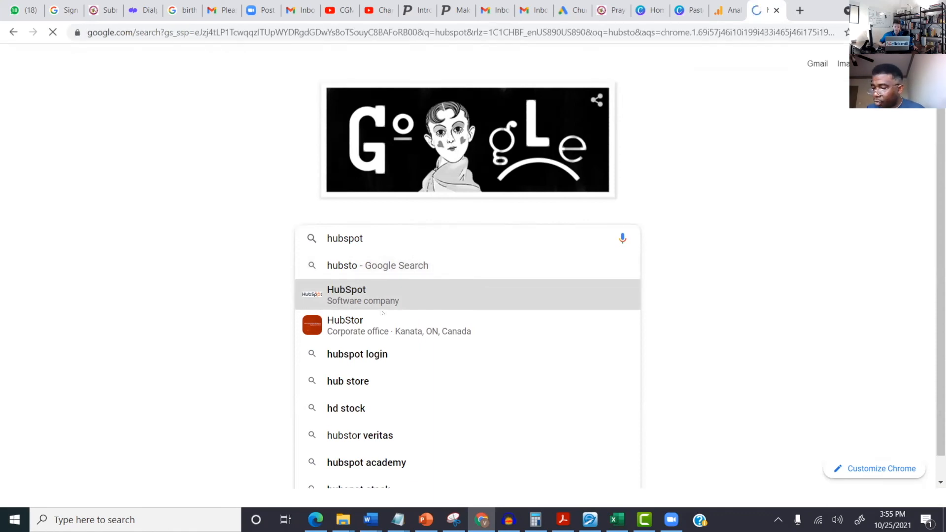
{"action": "left_click", "coordinate": [383, 313]}
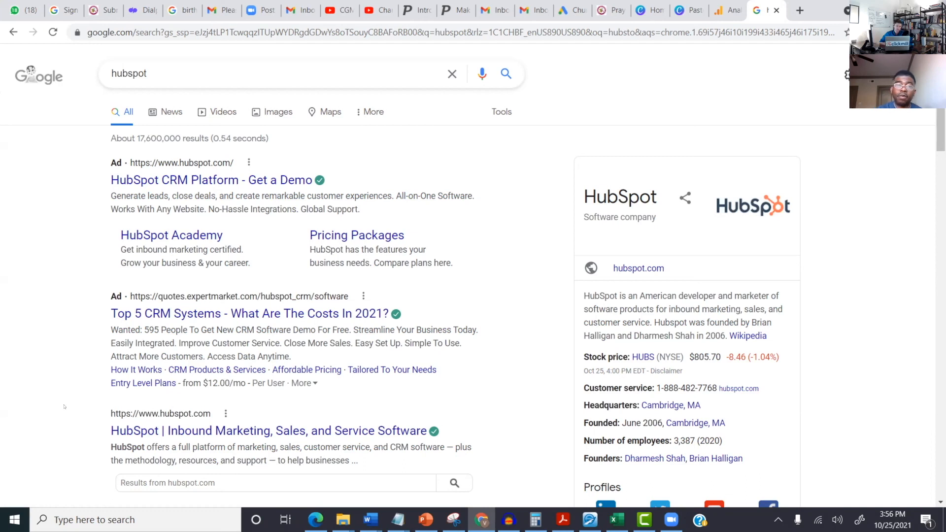
{"action": "left_click_drag", "start_coordinate": [148, 74], "coordinate": [96, 67]}
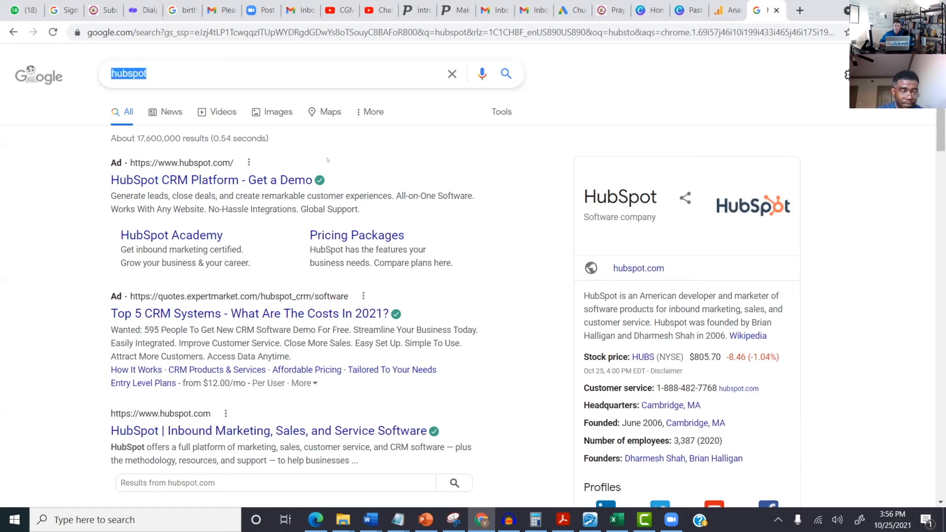
{"action": "type", "text": "active cam"}
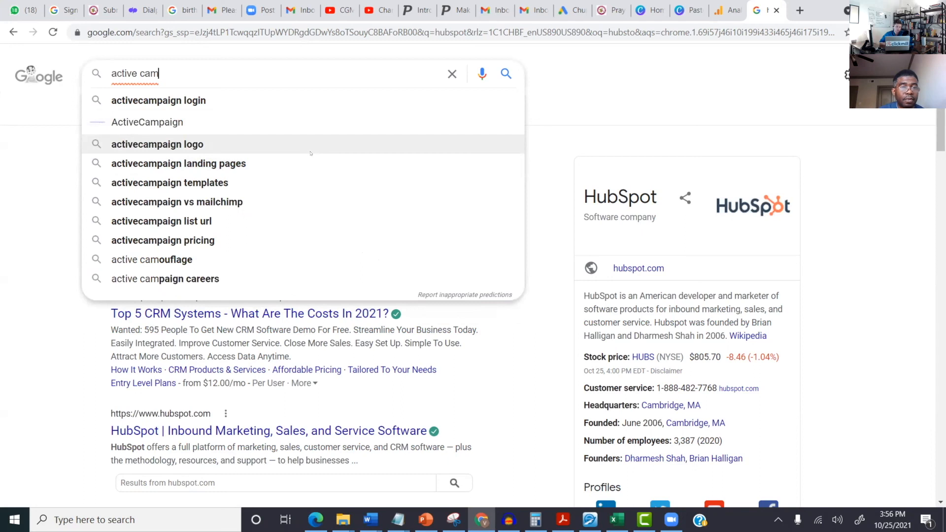
Step: Search 'activecampaign pricing' and open the ActiveCampaign (Official Site) pricing ad
{"action": "left_click", "coordinate": [316, 240]}
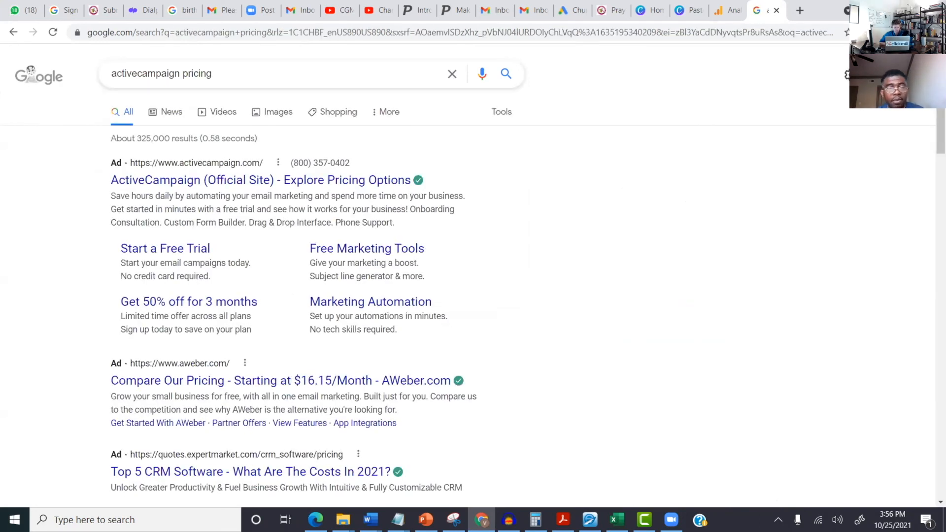
{"action": "left_click", "coordinate": [266, 183]}
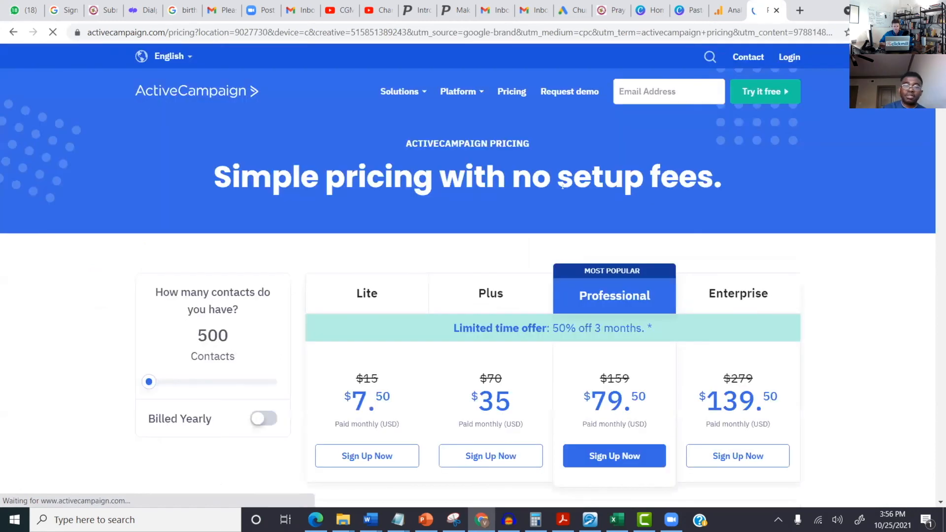
{"action": "scroll", "coordinate": [797, 343], "scroll_direction": "down", "scroll_amount": 2}
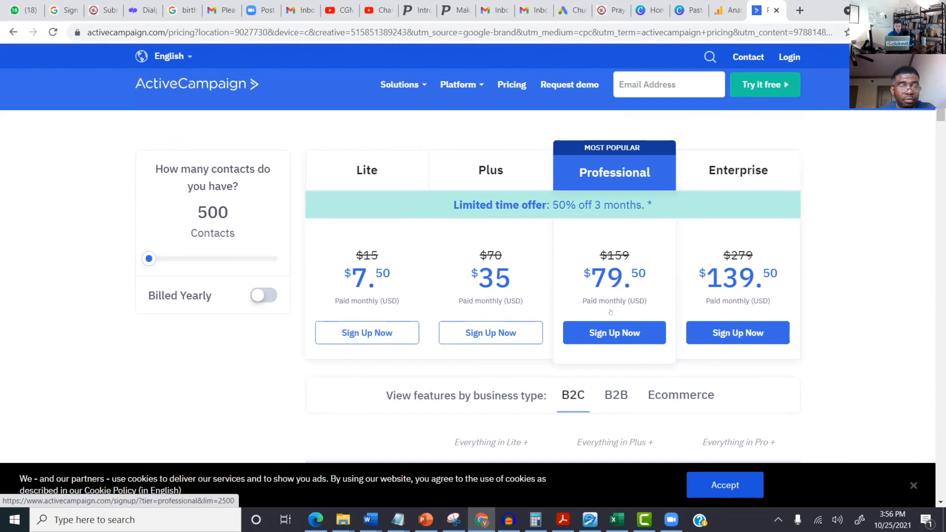
{"action": "left_click", "coordinate": [383, 280]}
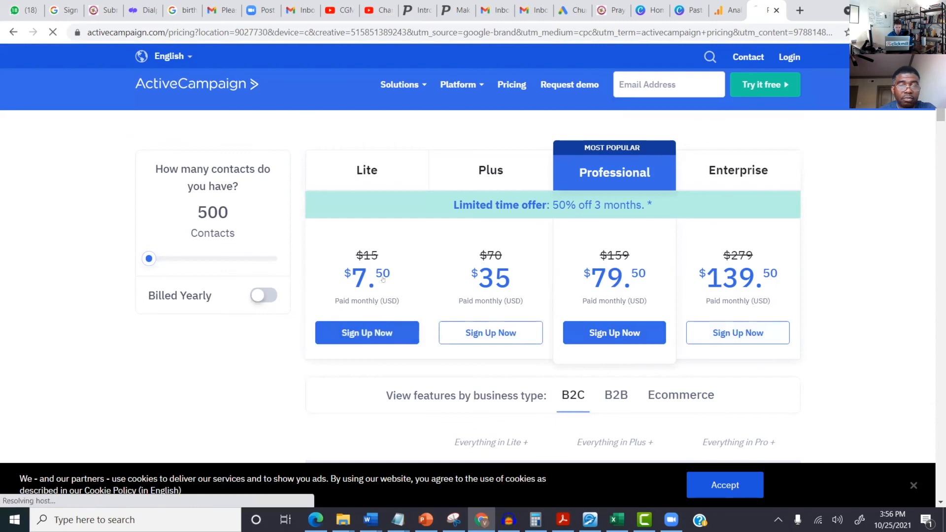
{"action": "scroll", "coordinate": [383, 272], "scroll_direction": "down", "scroll_amount": 7}
{"action": "scroll", "coordinate": [383, 272], "scroll_direction": "up", "scroll_amount": 6}
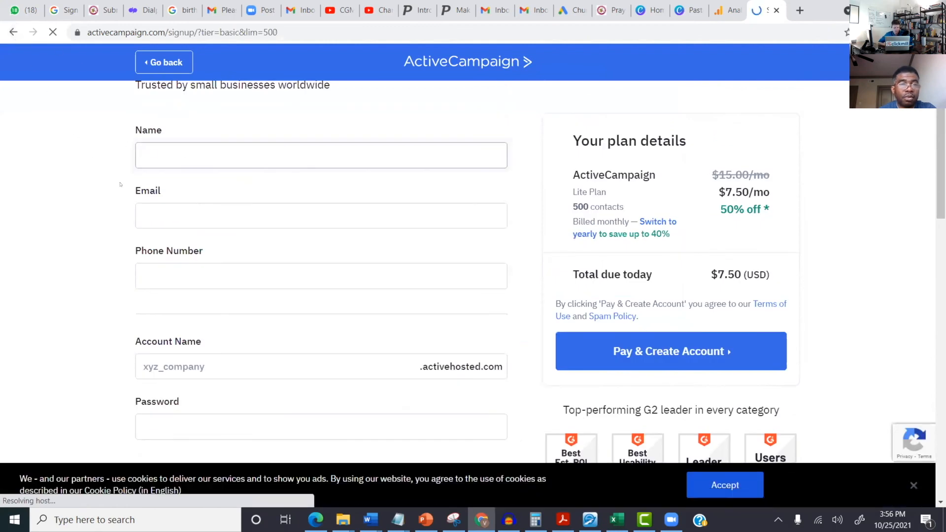
{"action": "key", "text": "alt+Left"}
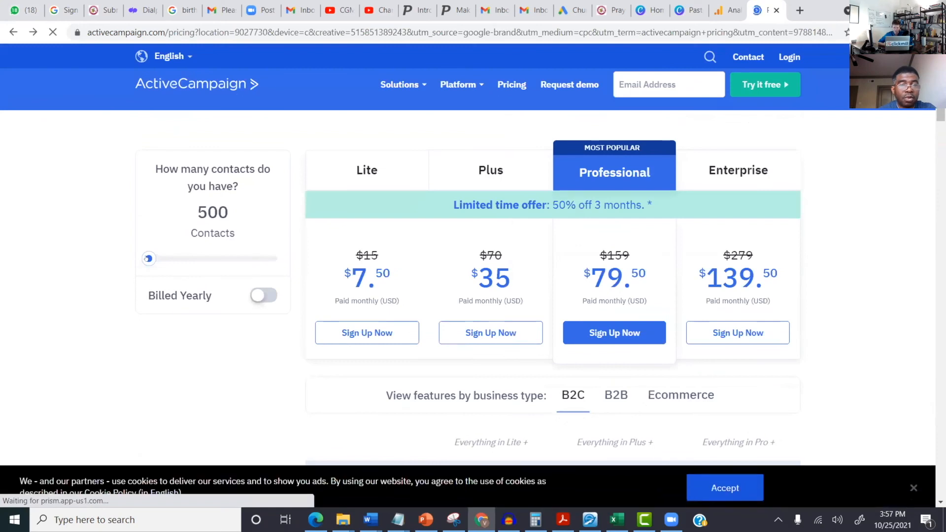
{"action": "left_click_drag", "start_coordinate": [148, 258], "coordinate": [207, 259]}
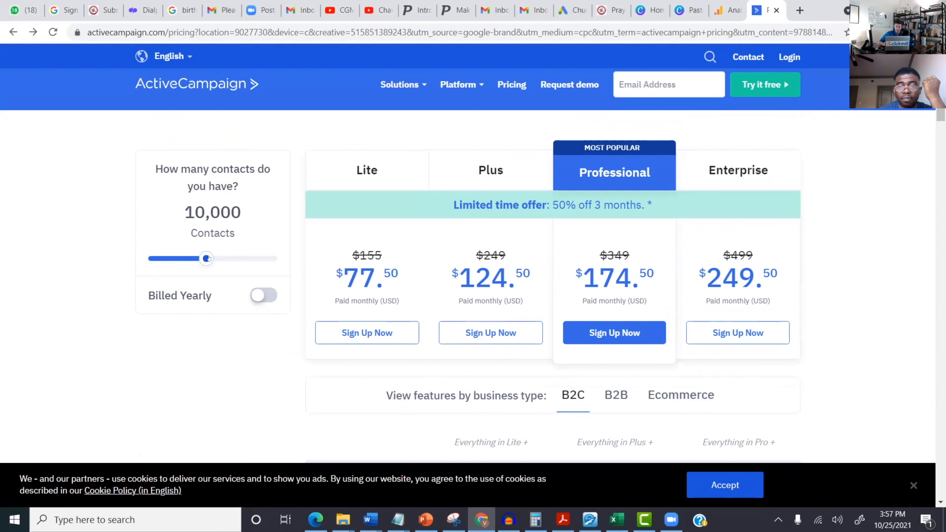
{"action": "left_click_drag", "start_coordinate": [208, 259], "coordinate": [263, 260]}
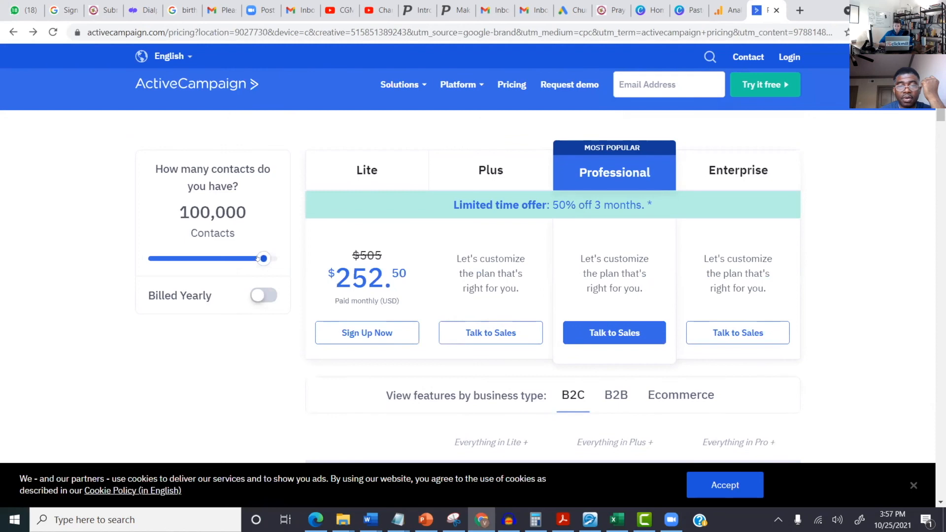
{"action": "left_click_drag", "start_coordinate": [256, 258], "coordinate": [149, 259]}
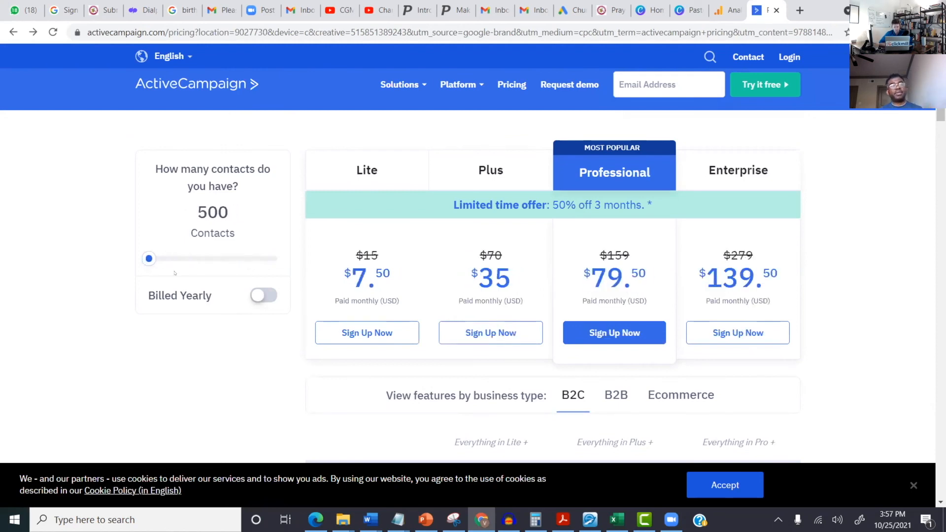